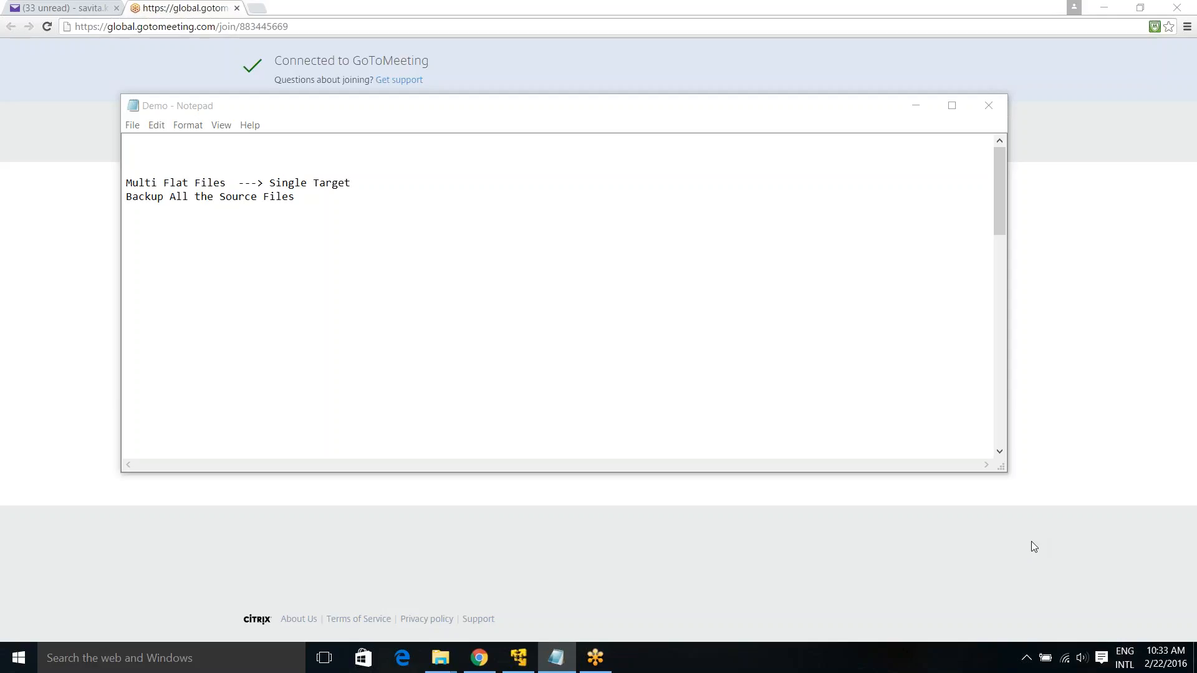
Pull the learning list up under its heading, restore the lost 'Wi', and blank-line the steps
{"action": "left_click", "coordinate": [722, 287]}
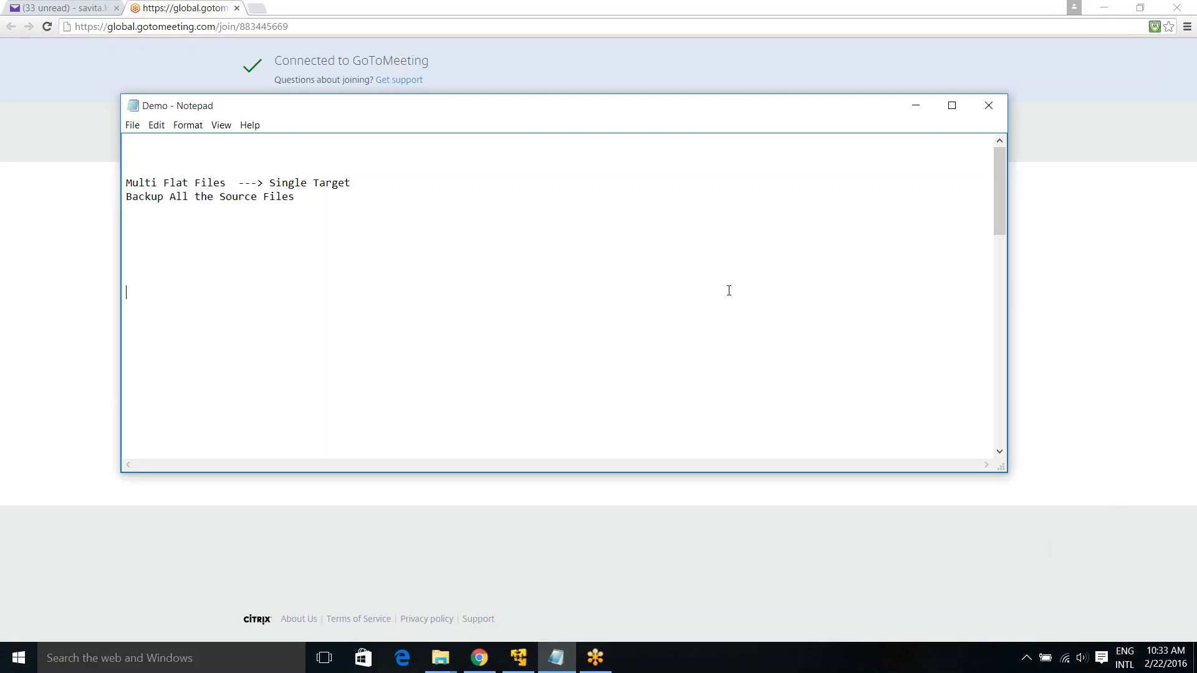
{"action": "key", "text": "Delete"}
{"action": "key", "text": "Delete"}
{"action": "key", "text": "Delete"}
{"action": "key", "text": "Delete"}
{"action": "key", "text": "Delete"}
{"action": "key", "text": "Delete"}
{"action": "key", "text": "Delete"}
{"action": "key", "text": "Delete"}
{"action": "key", "text": "Delete"}
{"action": "key", "text": "Delete"}
{"action": "key", "text": "Delete"}
{"action": "key", "text": "Delete"}
{"action": "key", "text": "Delete"}
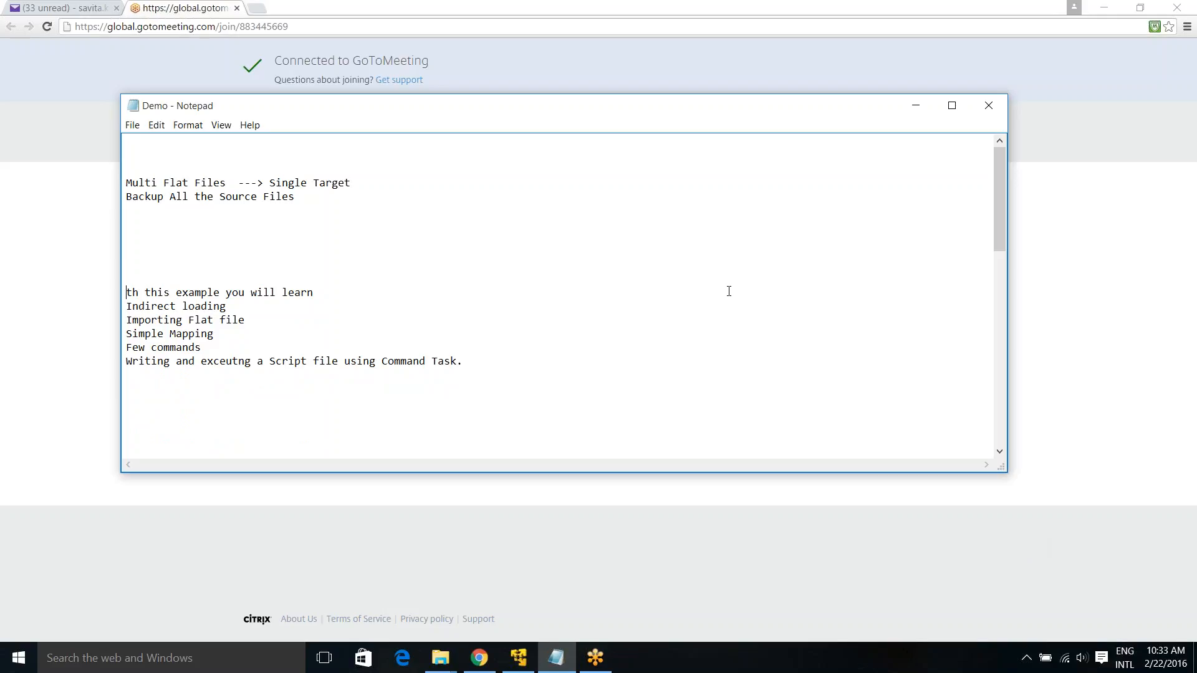
{"action": "type", "text": "Wi"}
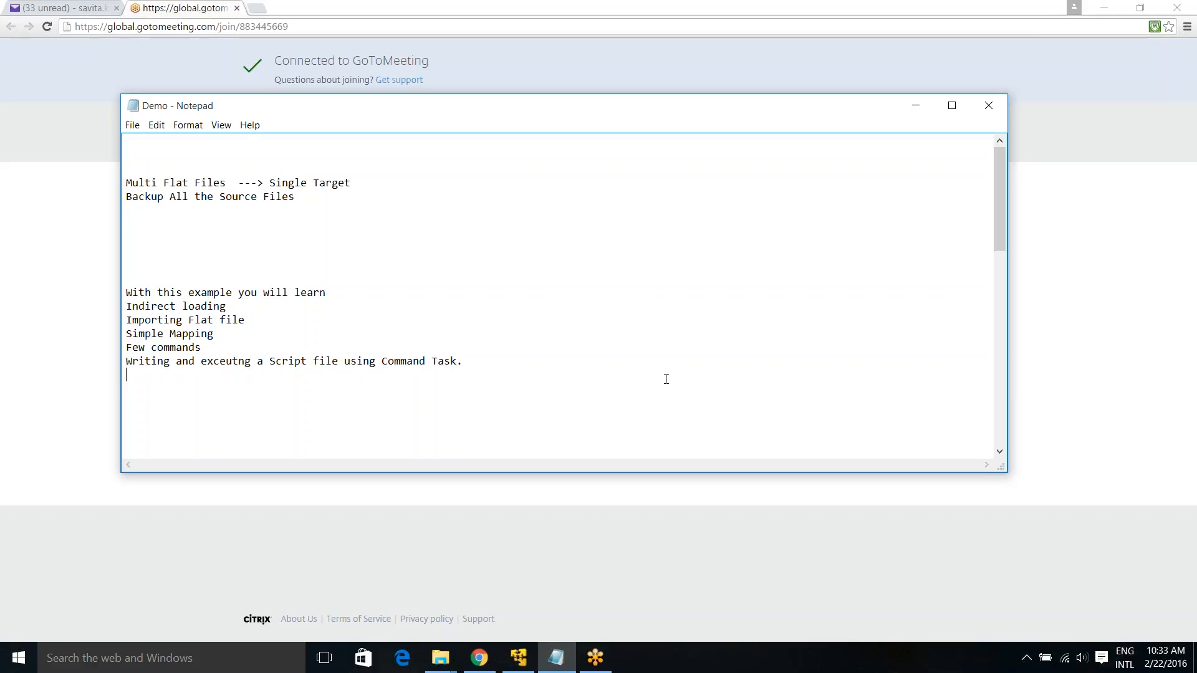
{"action": "key", "text": "Delete"}
{"action": "key", "text": "Delete"}
{"action": "key", "text": "Delete"}
{"action": "key", "text": "Delete"}
{"action": "key", "text": "Delete"}
{"action": "key", "text": "Delete"}
{"action": "key", "text": "Delete"}
{"action": "key", "text": "Delete"}
{"action": "key", "text": "Delete"}
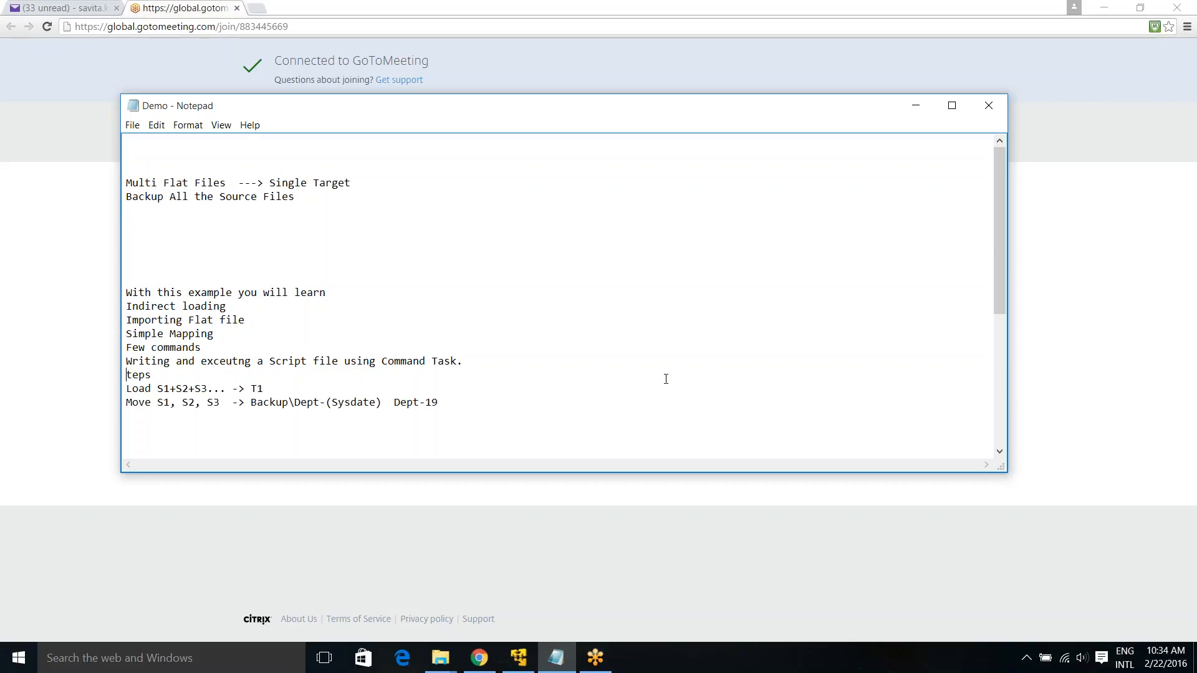
{"action": "key", "text": "Return"}
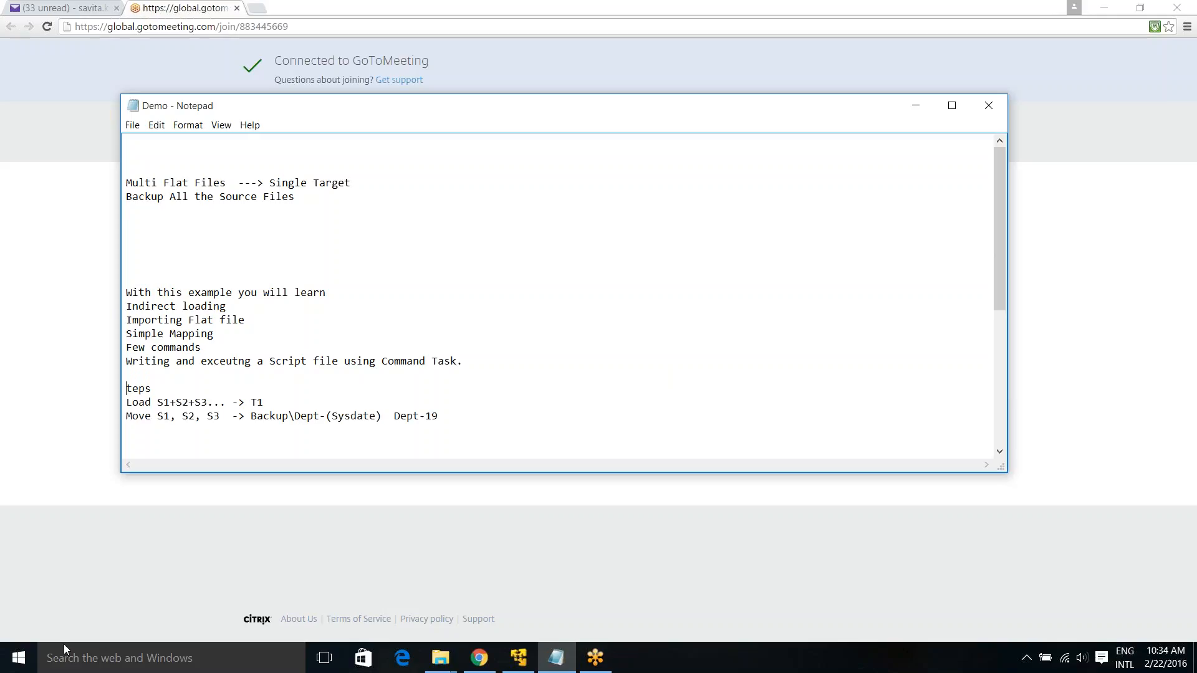
{"action": "left_click_drag", "start_coordinate": [153, 405], "coordinate": [209, 402]}
Highlight target T1, sources S1–S3 and the Dept- folder prefix in the notes
{"action": "left_click_drag", "start_coordinate": [250, 402], "coordinate": [274, 402]}
{"action": "left_click", "coordinate": [196, 425]}
{"action": "left_click_drag", "start_coordinate": [157, 415], "coordinate": [316, 416]}
{"action": "left_click", "coordinate": [314, 420]}
{"action": "left_click_drag", "start_coordinate": [392, 416], "coordinate": [428, 416]}
Change the Move line's backup folder from Dept-19 to Dept-21, then view the Designer mapping
{"action": "left_click", "coordinate": [470, 410]}
{"action": "type", "text": "21"}
{"action": "left_click", "coordinate": [519, 658]}
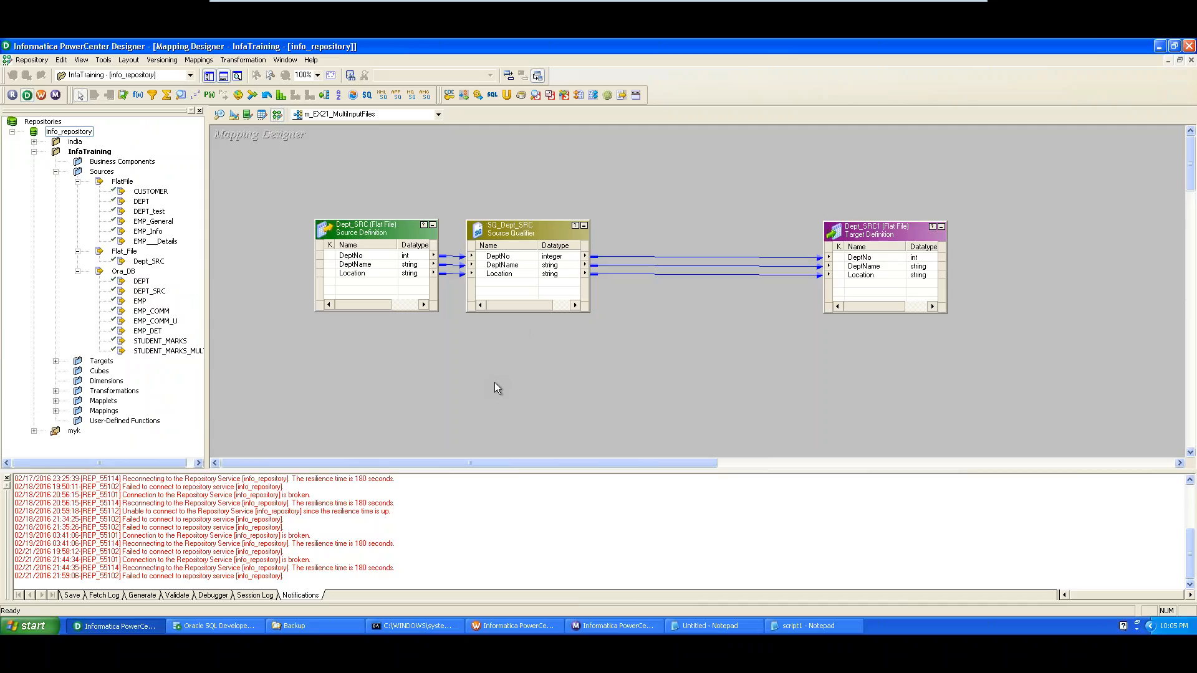
{"action": "left_click", "coordinate": [320, 628]}
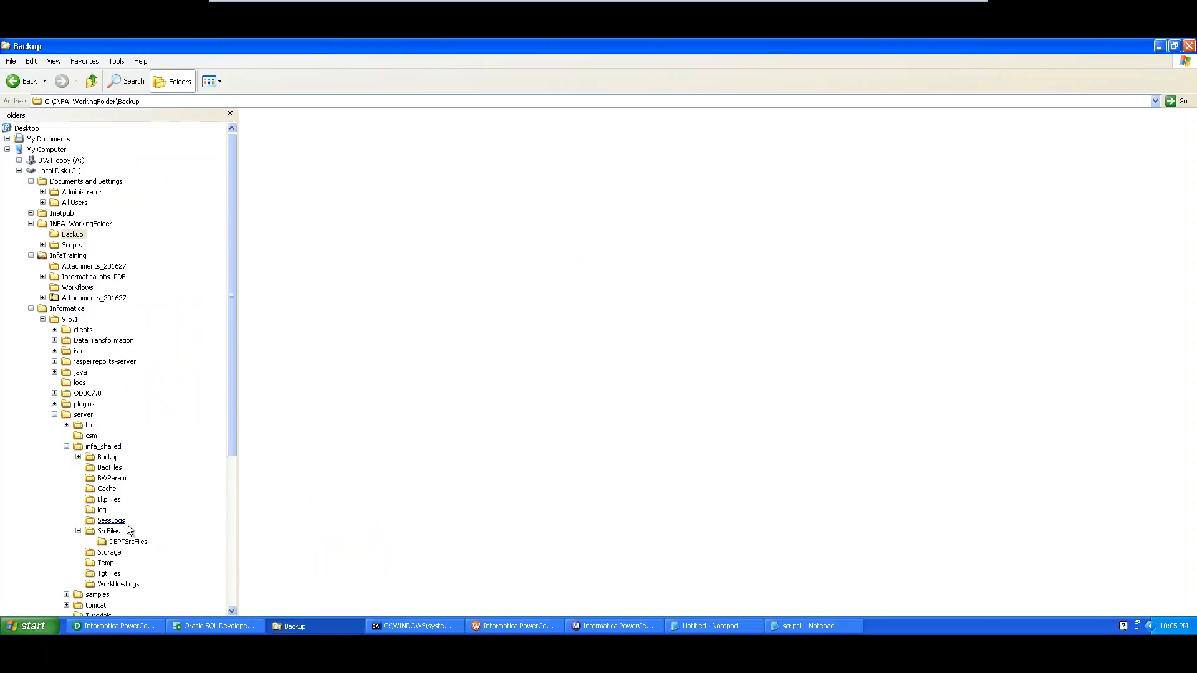
Open the DEPTSrcFiles folder and highlight its name in the address path
{"action": "left_click", "coordinate": [128, 541]}
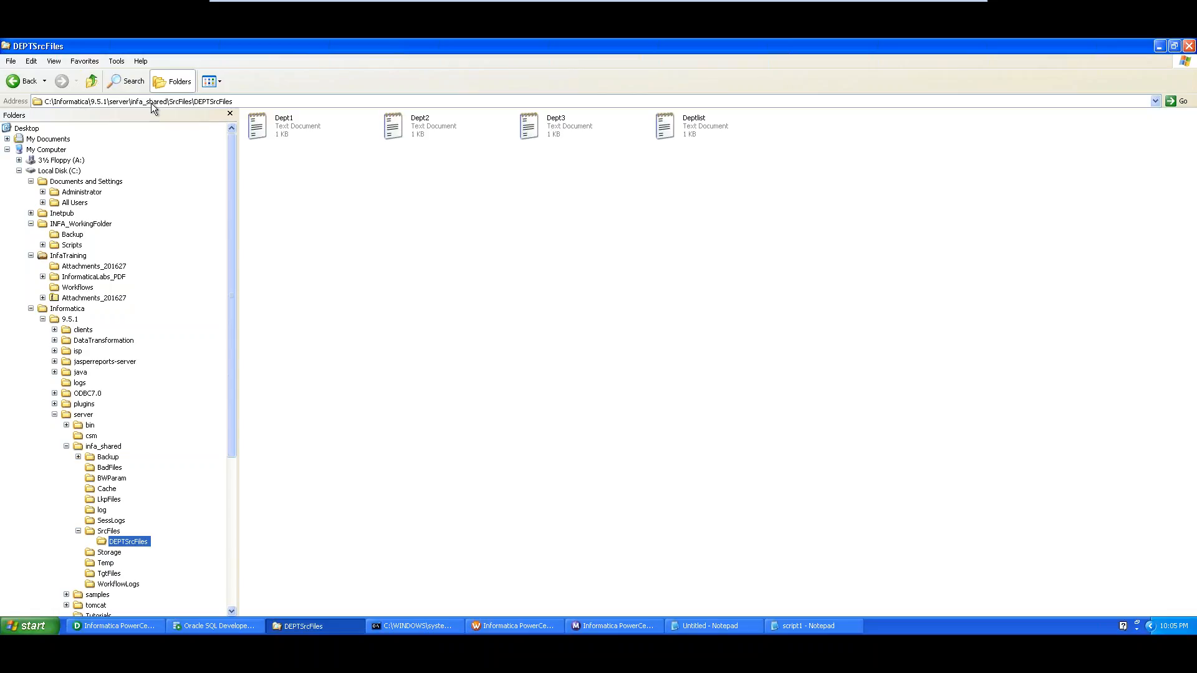
{"action": "left_click", "coordinate": [188, 101]}
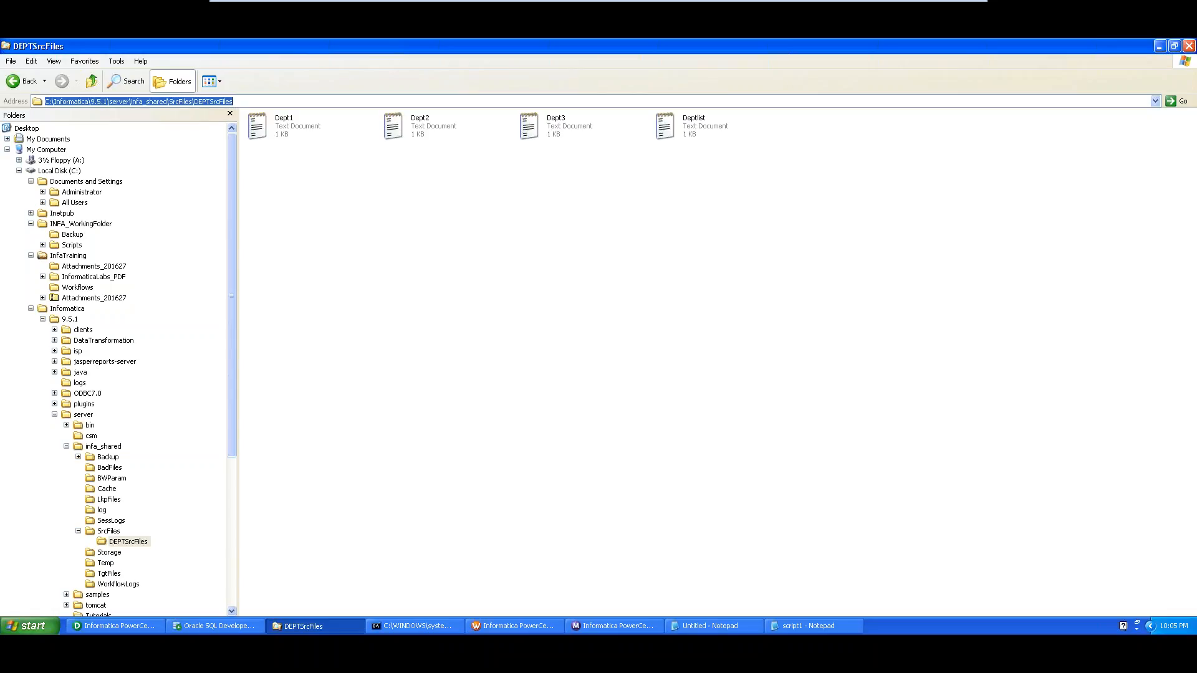
{"action": "left_click", "coordinate": [216, 101]}
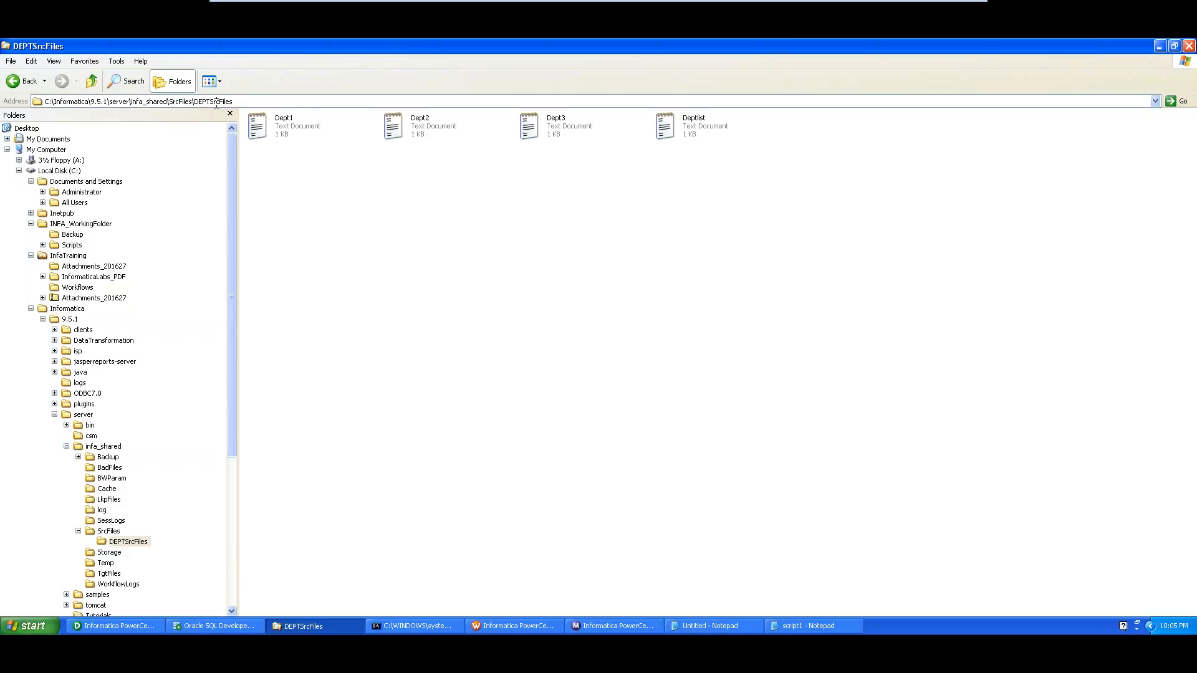
{"action": "left_click_drag", "start_coordinate": [200, 101], "coordinate": [235, 100]}
Open Deptlist, highlight its three file names, and select Dept1, Dept2 and Dept3 in the folder
{"action": "double_click", "coordinate": [707, 125]}
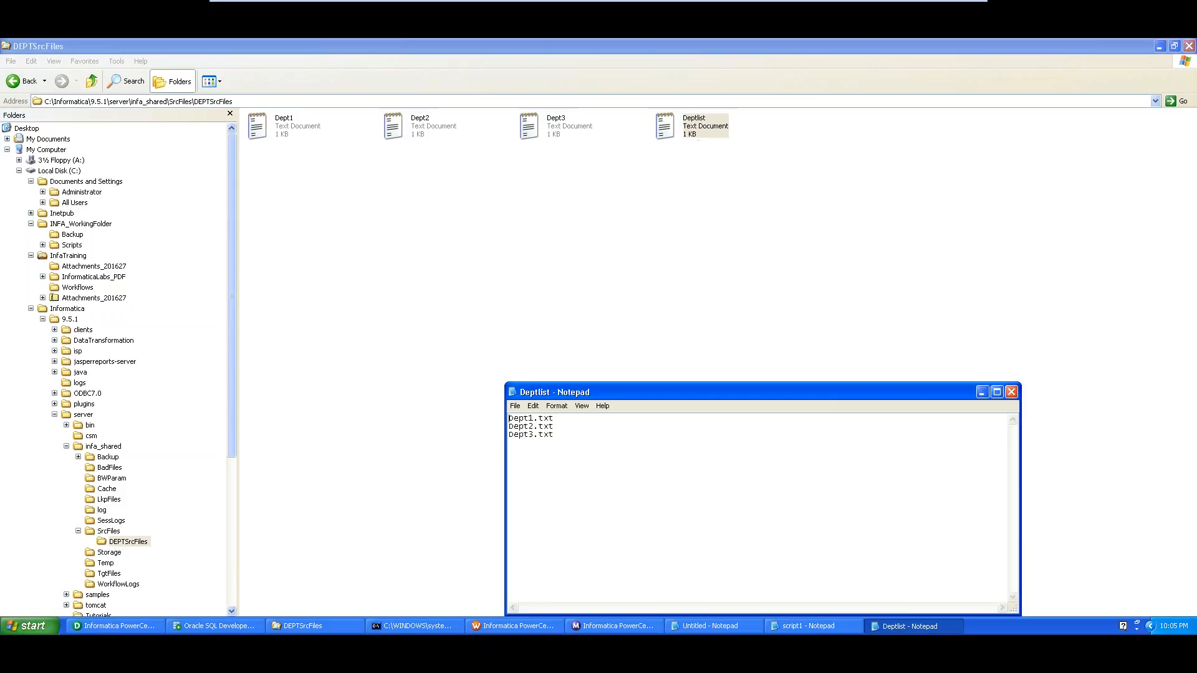
{"action": "left_click_drag", "start_coordinate": [564, 439], "coordinate": [505, 416]}
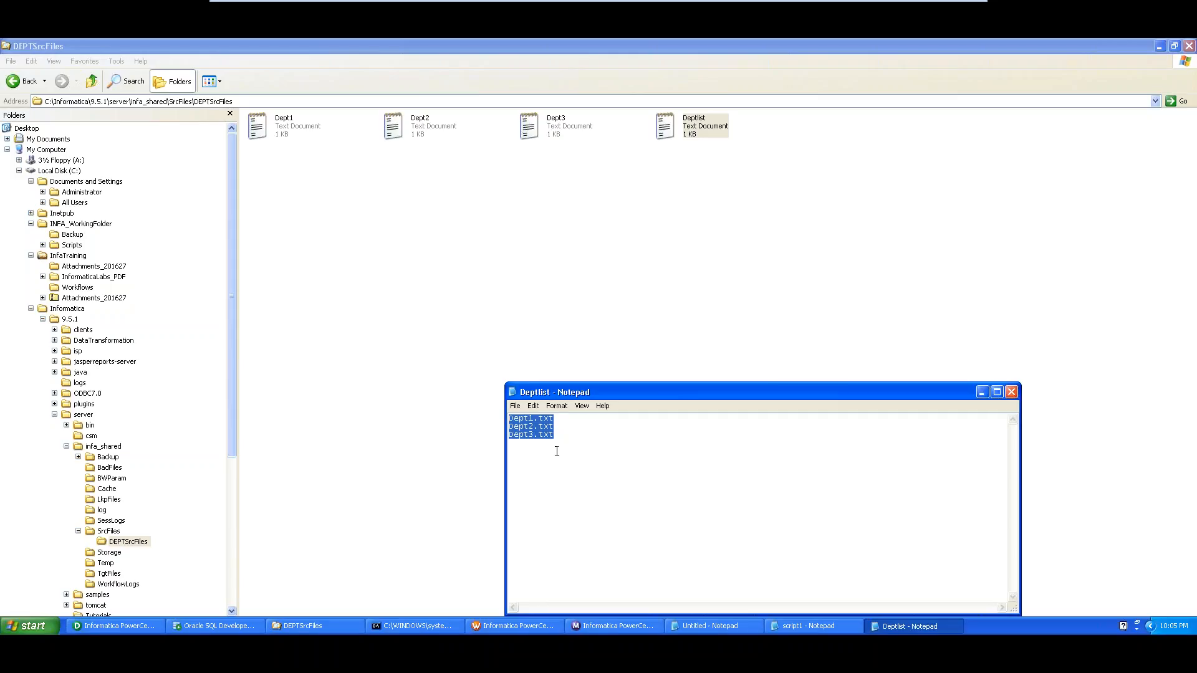
{"action": "left_click", "coordinate": [422, 215]}
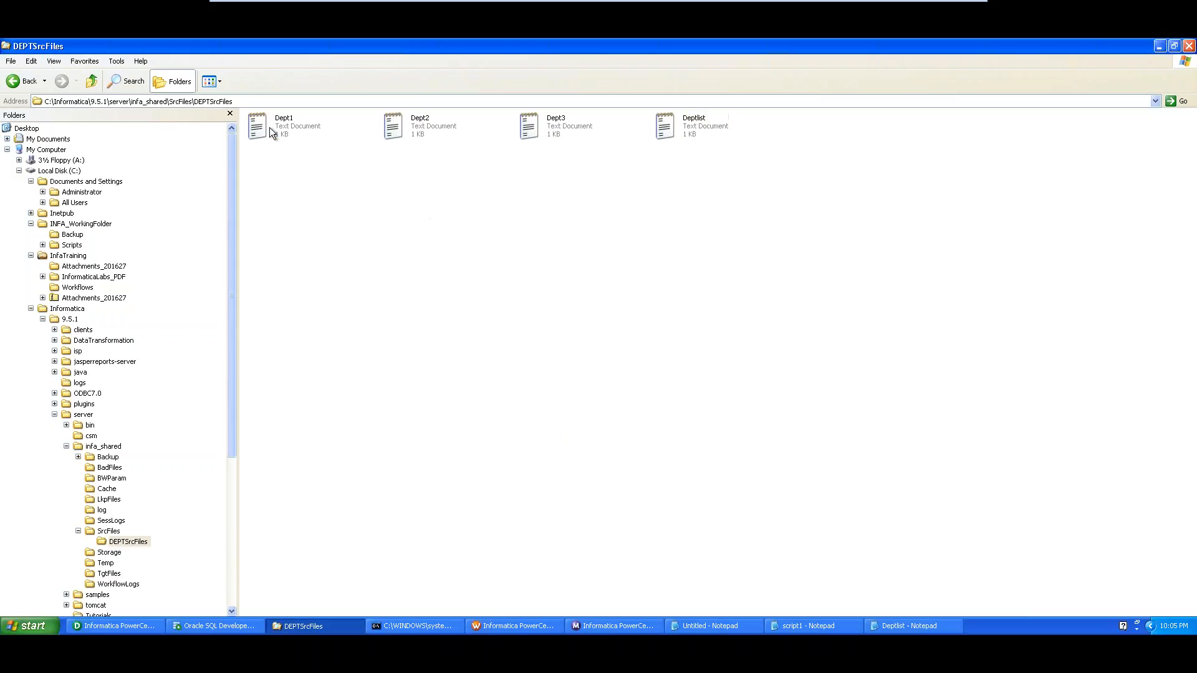
{"action": "left_click", "coordinate": [270, 127]}
{"action": "left_click", "coordinate": [416, 136]}
{"action": "left_click", "coordinate": [554, 135]}
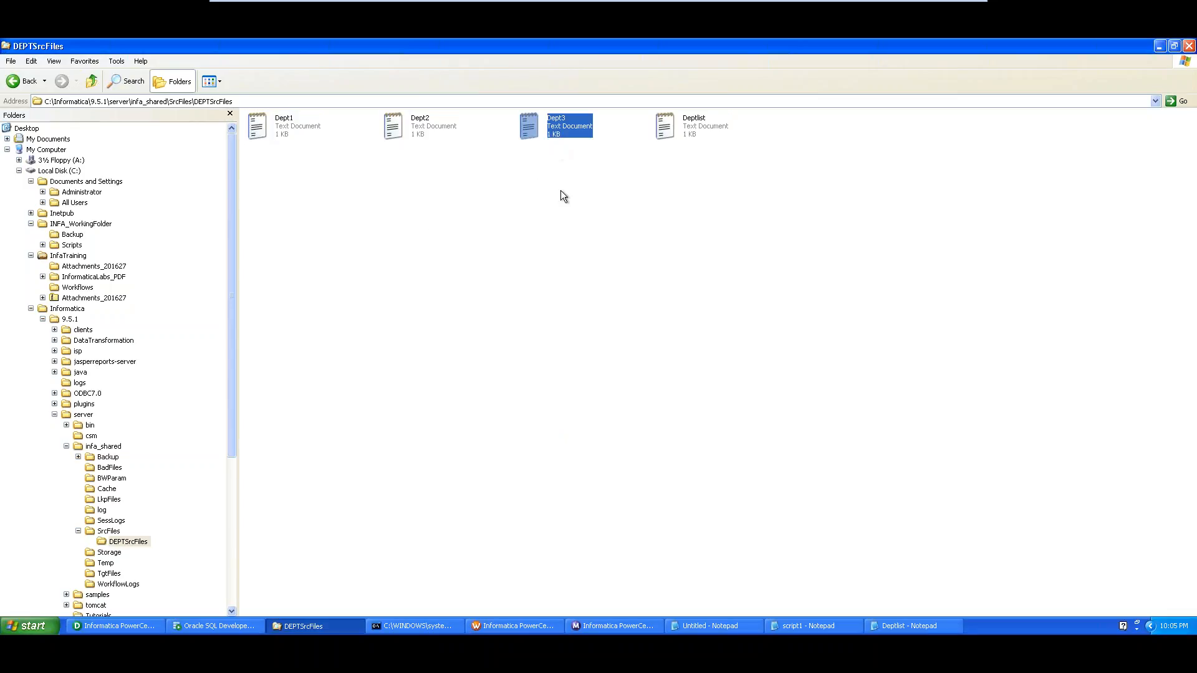
Open Dept1, Dept2 and Dept3 in Notepad and arrange the windows side by side
{"action": "double_click", "coordinate": [282, 129]}
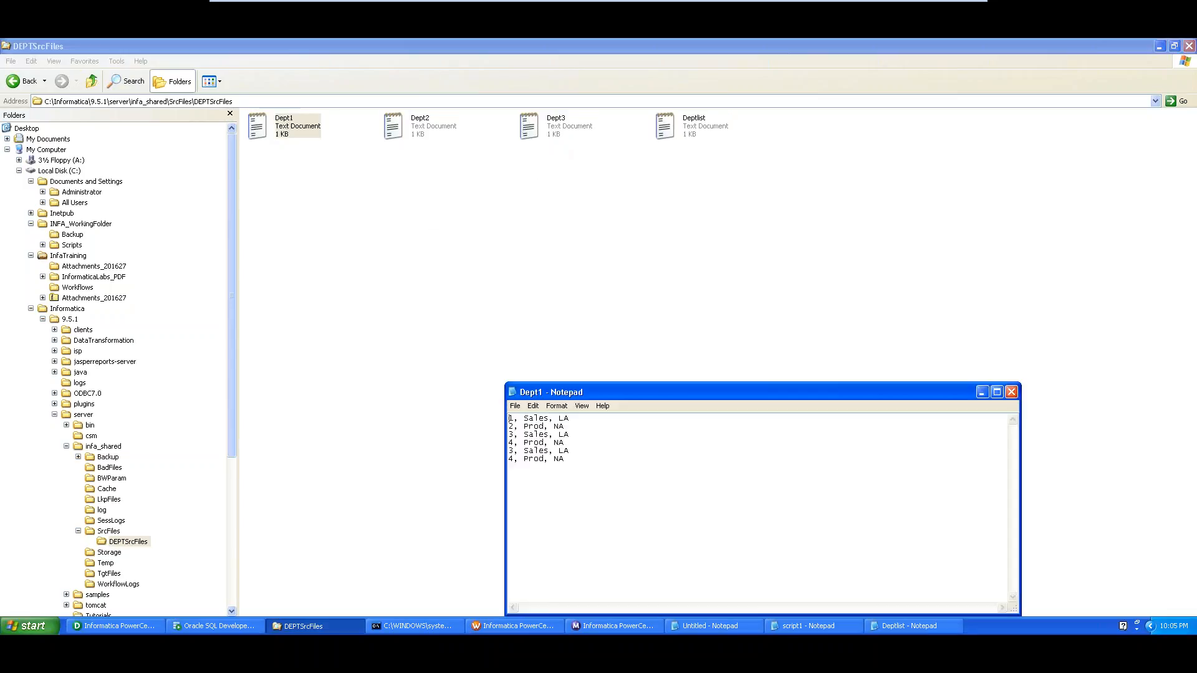
{"action": "left_click_drag", "start_coordinate": [605, 393], "coordinate": [260, 181]}
{"action": "double_click", "coordinate": [414, 132]}
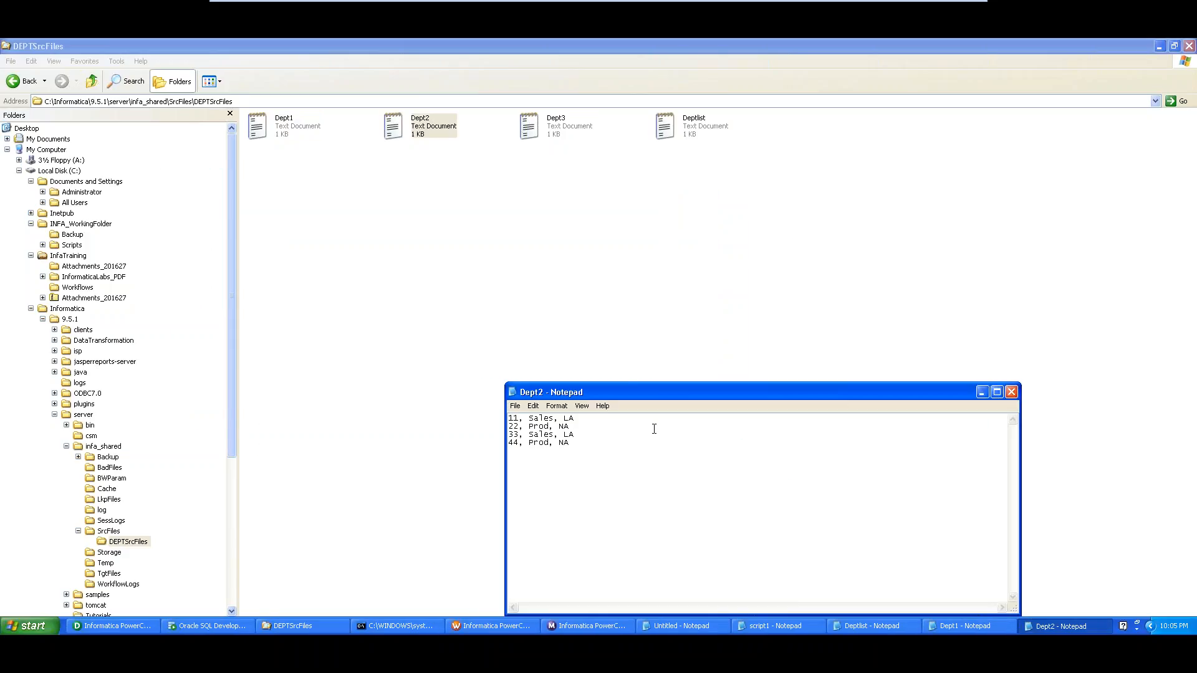
{"action": "left_click_drag", "start_coordinate": [642, 397], "coordinate": [430, 249]}
{"action": "left_click", "coordinate": [532, 131]}
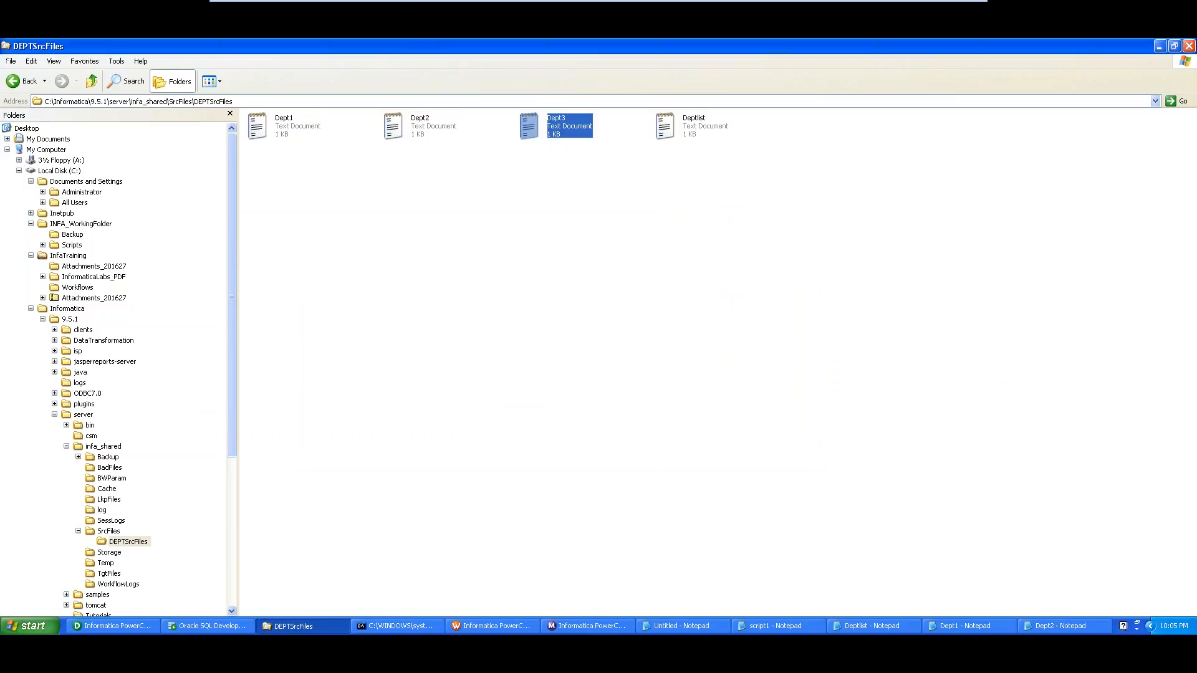
{"action": "left_click_drag", "start_coordinate": [659, 389], "coordinate": [571, 270]}
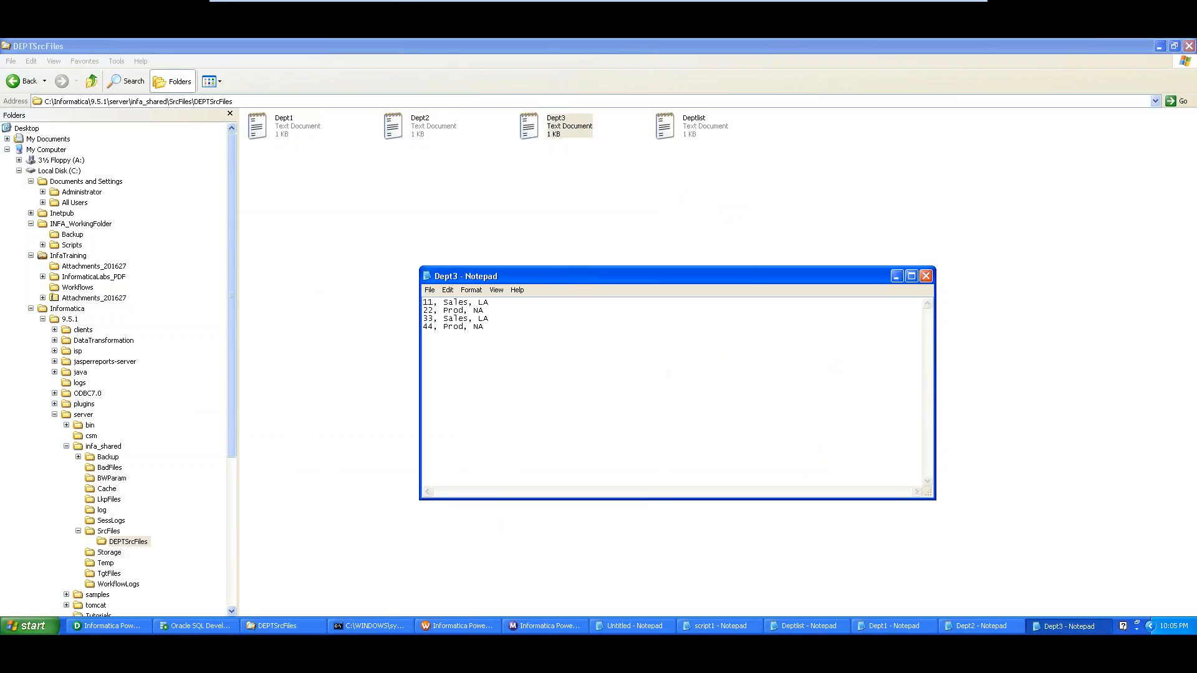
{"action": "left_click", "coordinate": [821, 627]}
{"action": "left_click", "coordinate": [879, 623]}
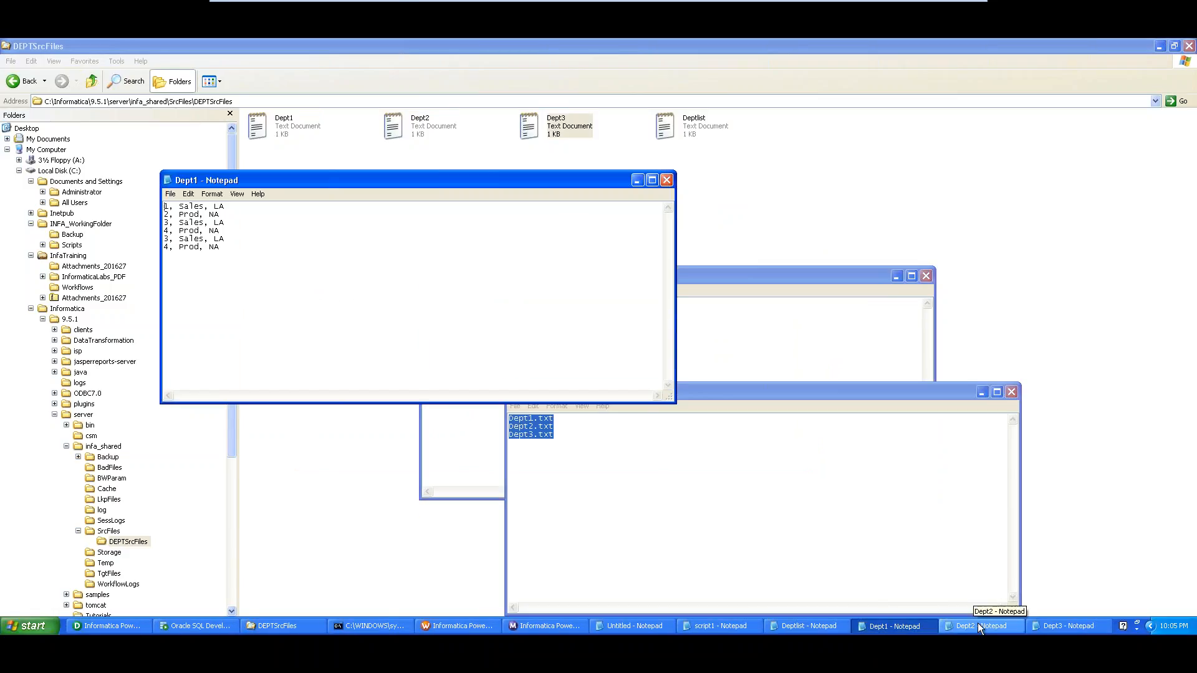
{"action": "left_click", "coordinate": [980, 627]}
{"action": "left_click", "coordinate": [1072, 623]}
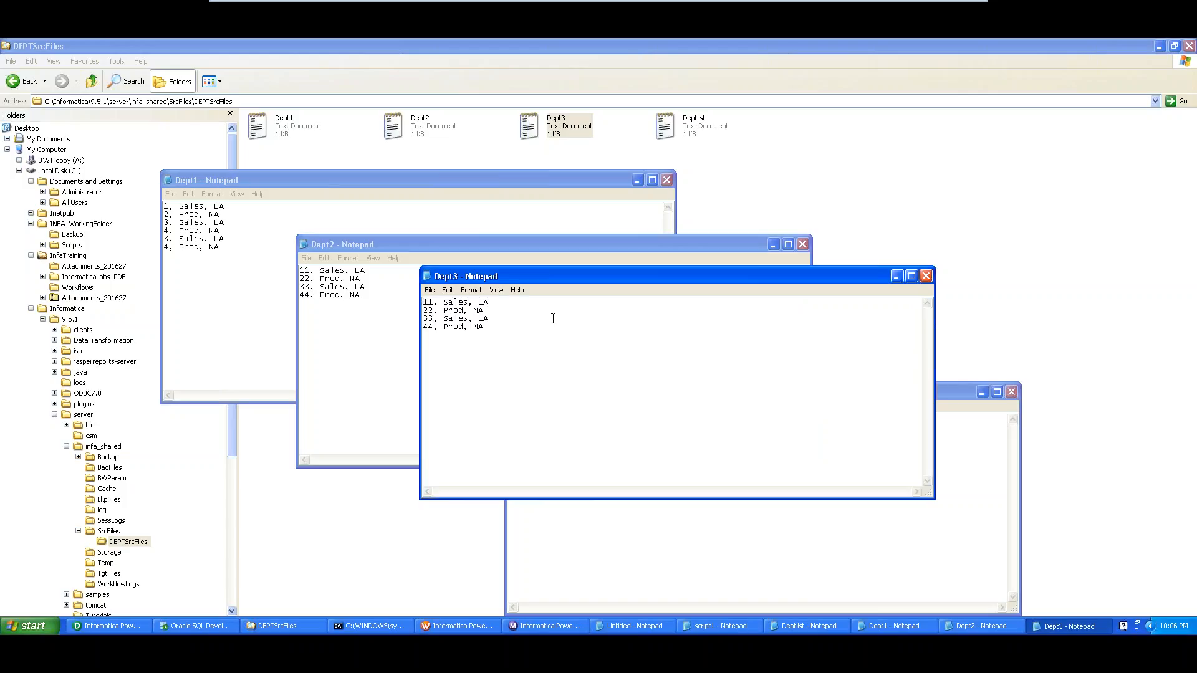
In Dept3, change the first row id from 11 to 44 and the fourth row id to 144
{"action": "left_click", "coordinate": [424, 302]}
{"action": "type", "text": "44"}
{"action": "key", "text": "Delete"}
{"action": "key", "text": "Delete"}
{"action": "left_click", "coordinate": [425, 327]}
{"action": "type", "text": "1"}
Review the file name list in Deptlist and return to the DEPTSrcFiles folder
{"action": "left_click", "coordinate": [717, 564]}
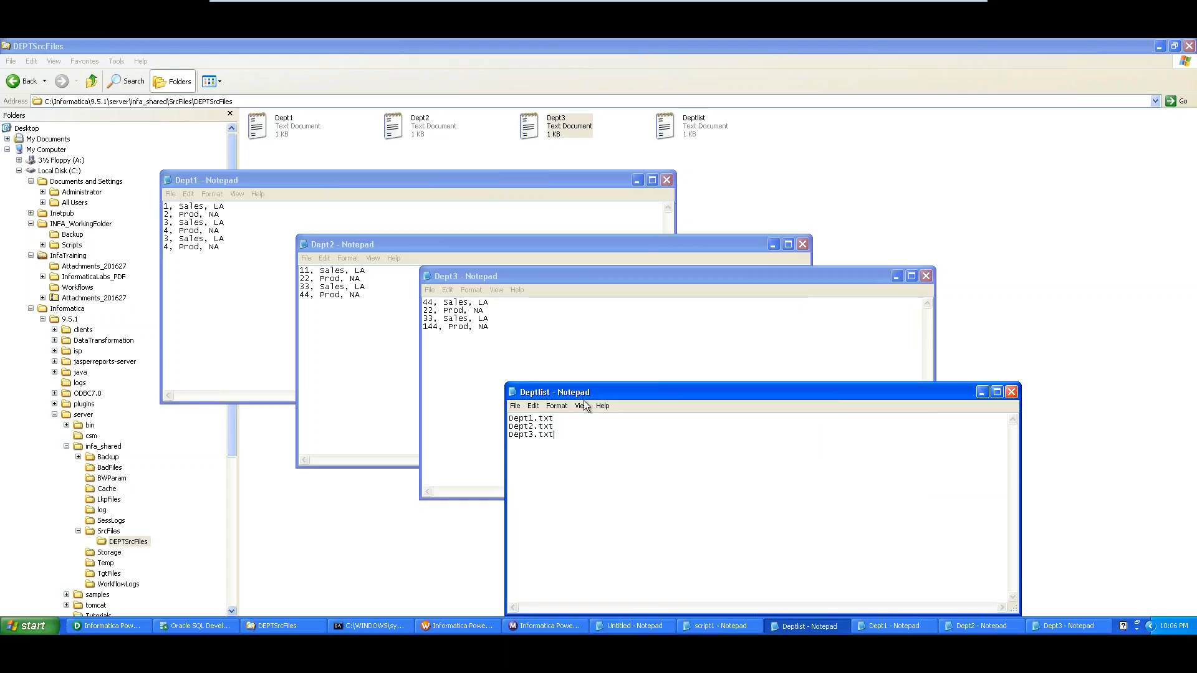
{"action": "left_click_drag", "start_coordinate": [553, 435], "coordinate": [505, 417]}
{"action": "key", "text": "Right"}
{"action": "left_click", "coordinate": [769, 153]}
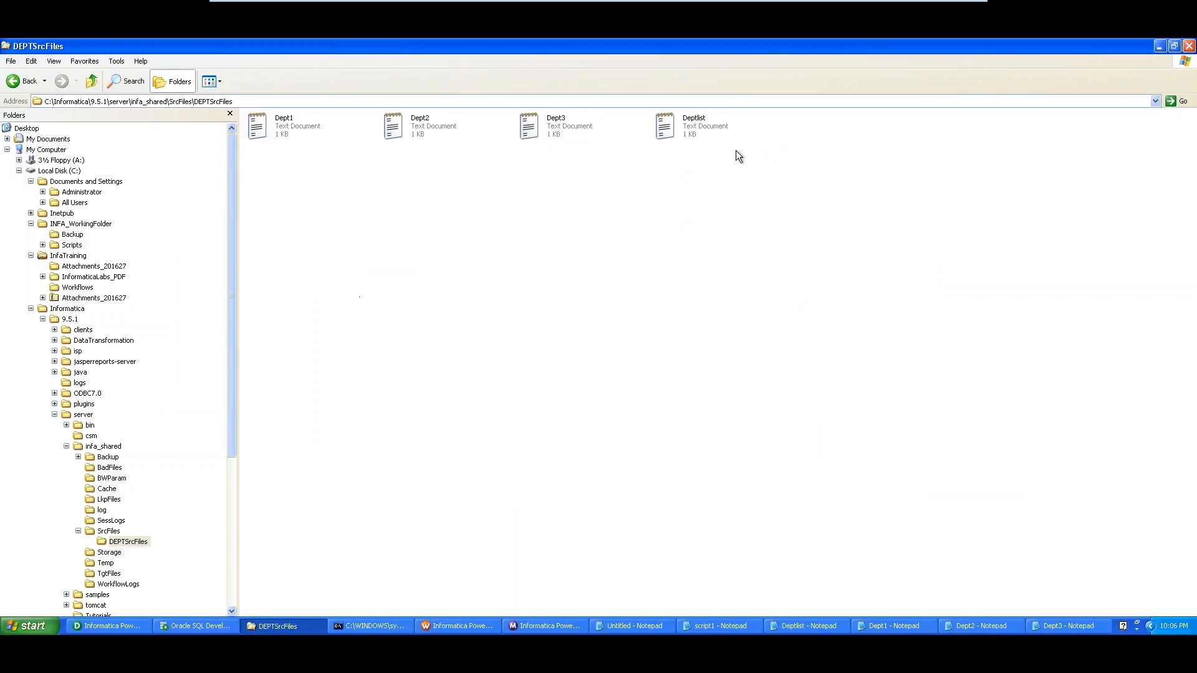
Duplicate the Dept3 file and rename the copy to Dept4
{"action": "left_click", "coordinate": [556, 129]}
{"action": "key", "text": "ctrl+v"}
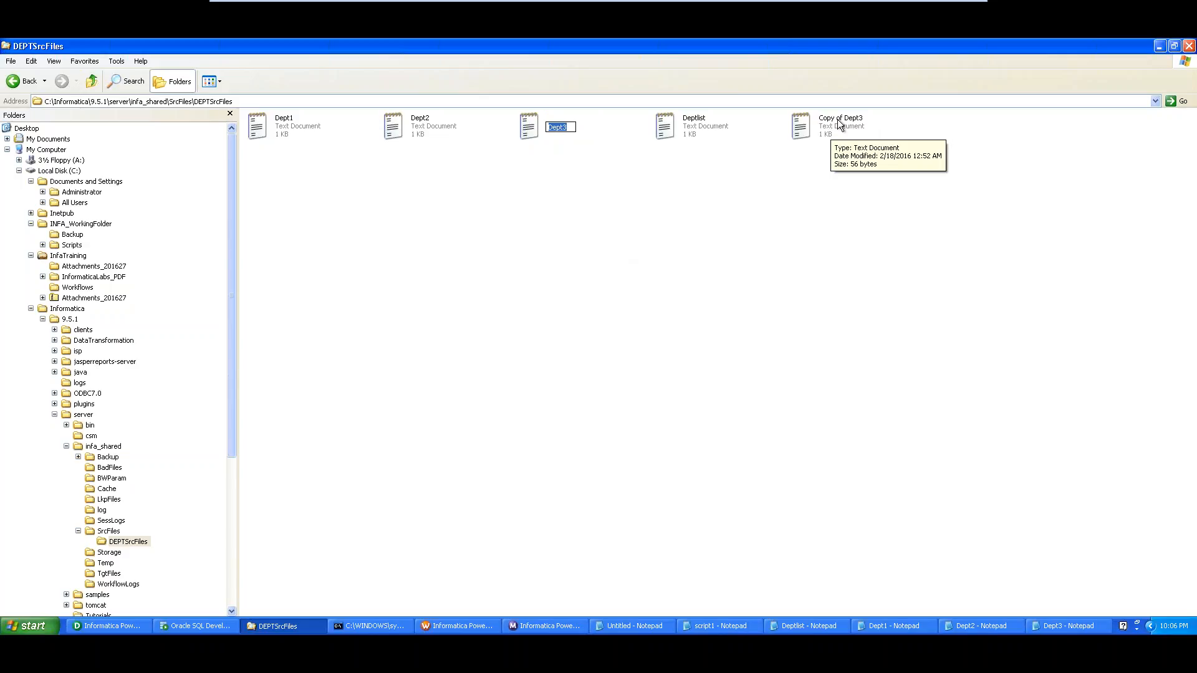
{"action": "left_click", "coordinate": [838, 125]}
{"action": "left_click", "coordinate": [838, 125]}
{"action": "left_click", "coordinate": [846, 127]}
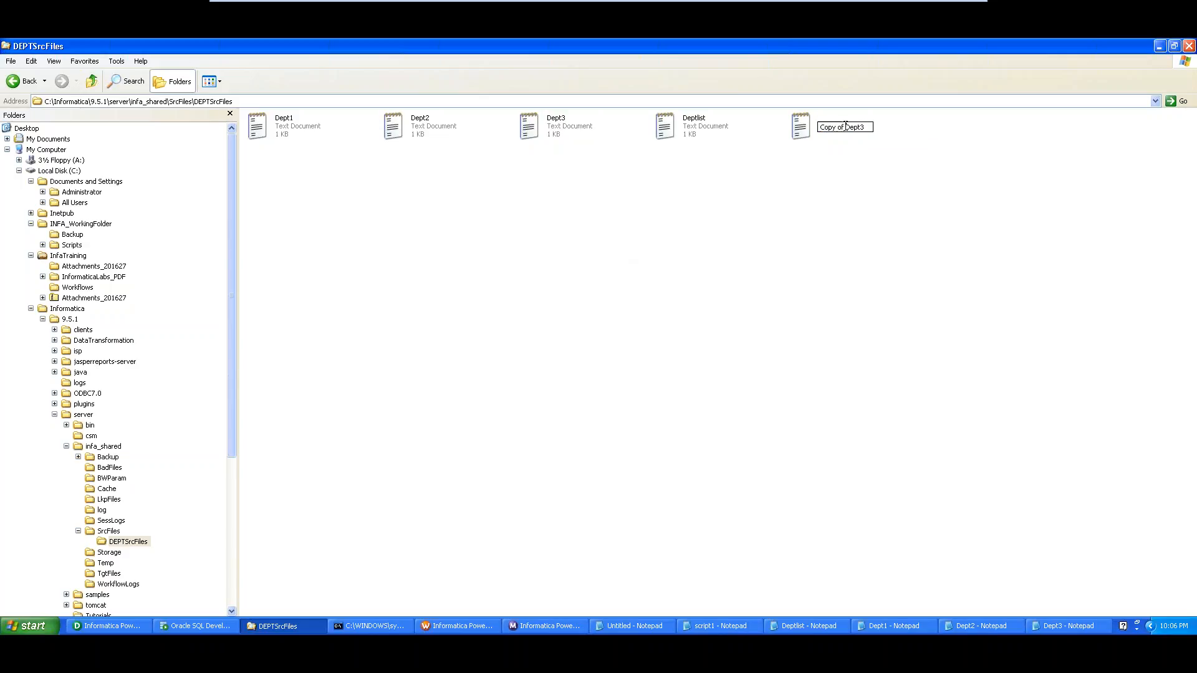
{"action": "left_click_drag", "start_coordinate": [846, 127], "coordinate": [815, 139]}
{"action": "key", "text": "Delete"}
{"action": "type", "text": "4"}
{"action": "key", "text": "Return"}
Change Dept4's row ids to 12 and 34 and save the file
{"action": "double_click", "coordinate": [821, 126]}
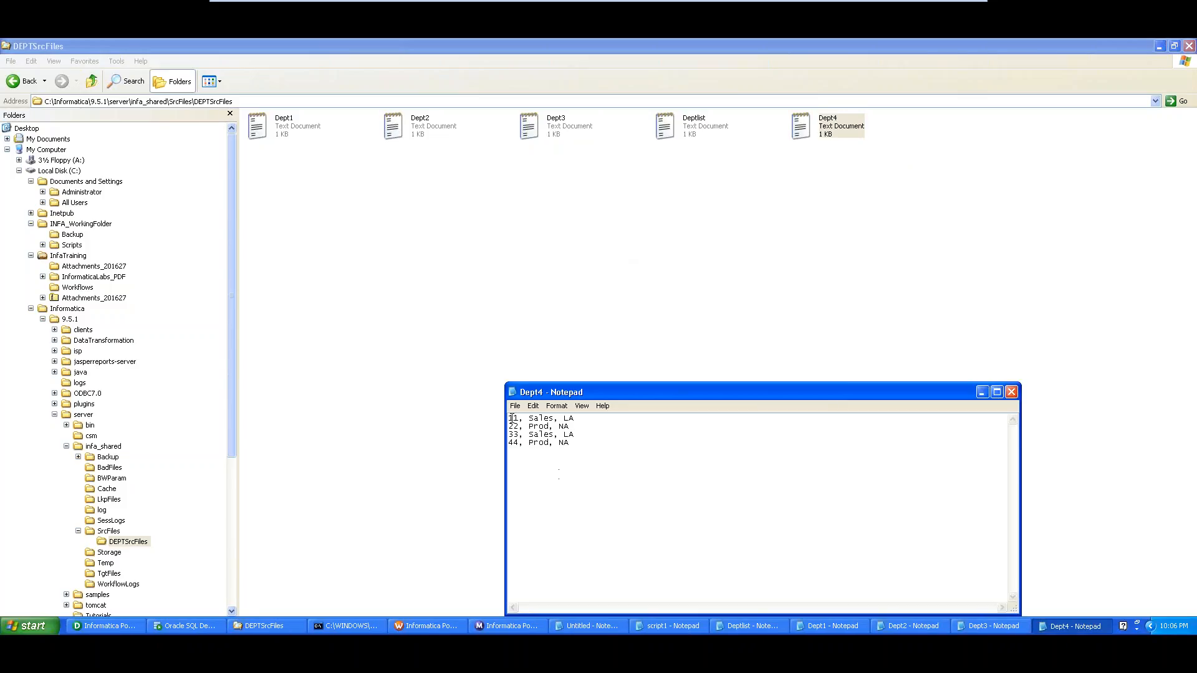
{"action": "type", "text": "1"}
{"action": "type", "text": "2"}
{"action": "key", "text": "Down"}
{"action": "type", "text": "3"}
{"action": "type", "text": "4"}
{"action": "left_click", "coordinate": [1011, 391]}
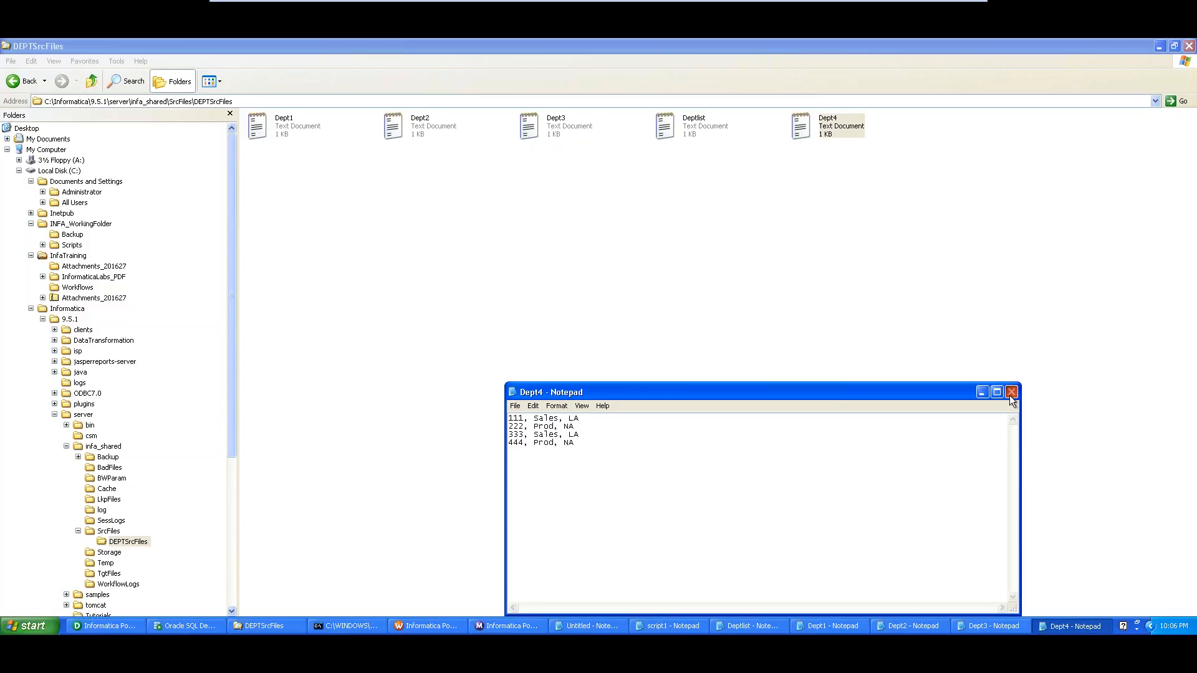
{"action": "left_click", "coordinate": [546, 369]}
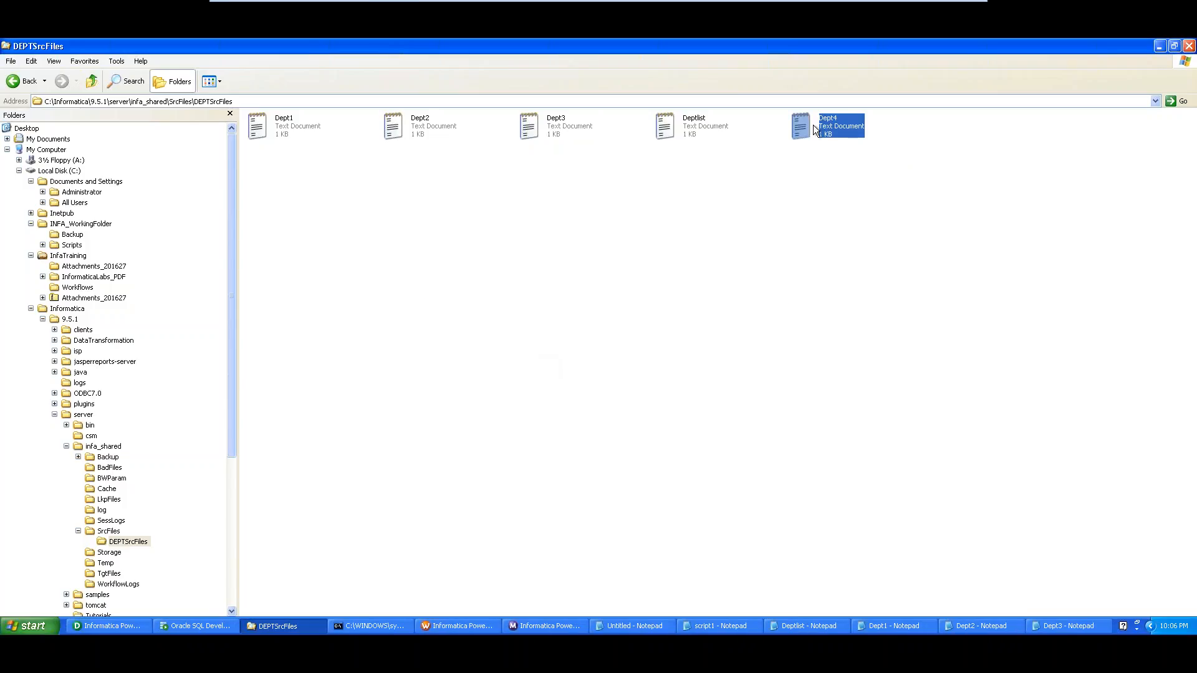
Add a Dept4.txt line to Deptlist and save it
{"action": "double_click", "coordinate": [700, 130]}
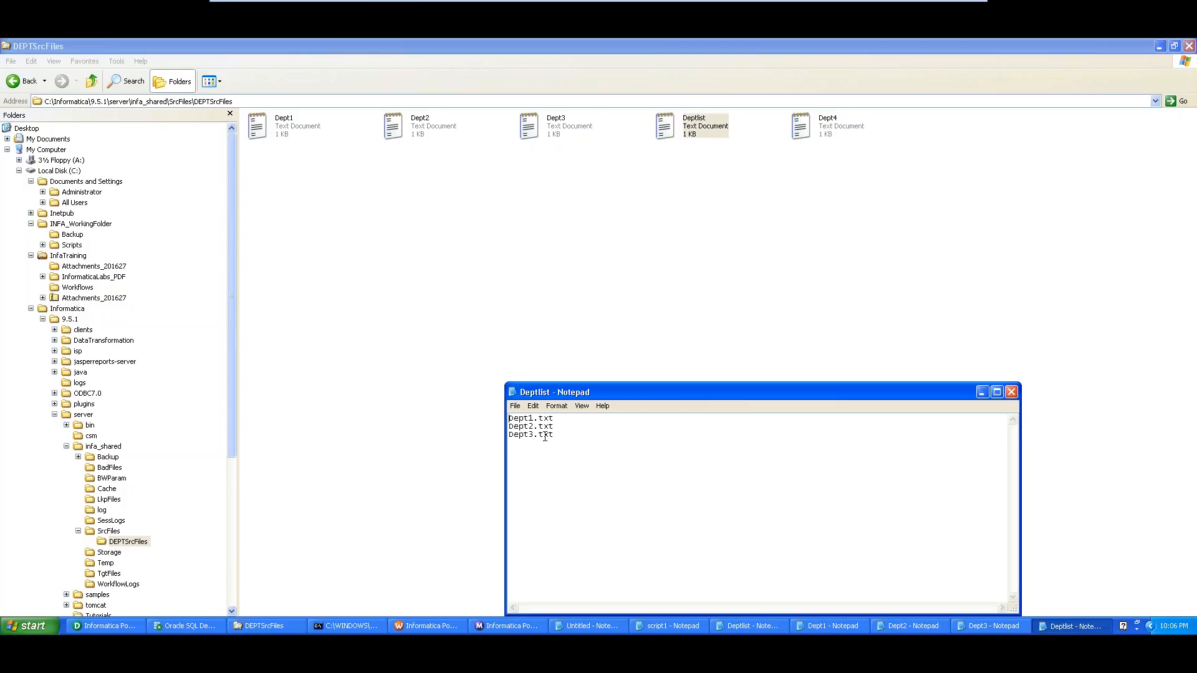
{"action": "left_click_drag", "start_coordinate": [554, 436], "coordinate": [468, 438]}
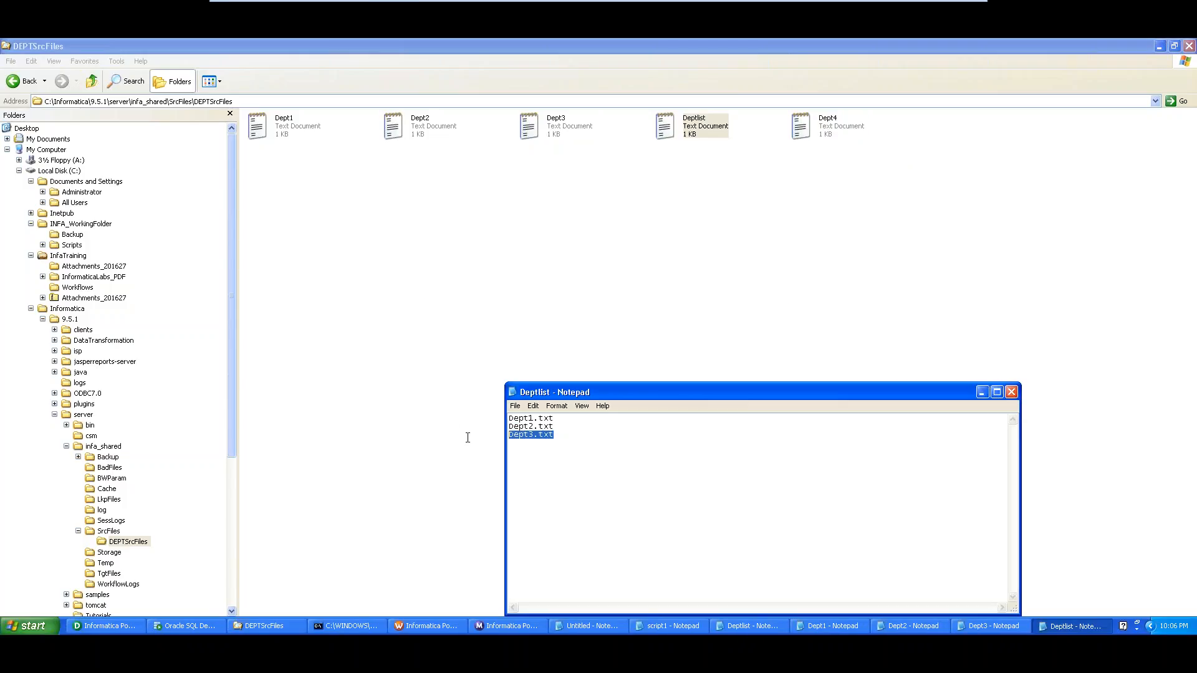
{"action": "left_click", "coordinate": [542, 453]}
{"action": "key", "text": "ctrl+v"}
{"action": "left_click_drag", "start_coordinate": [534, 435], "coordinate": [535, 442]}
{"action": "left_click", "coordinate": [534, 439]}
{"action": "key", "text": "BackSpace"}
{"action": "type", "text": "4"}
{"action": "left_click", "coordinate": [1011, 391]}
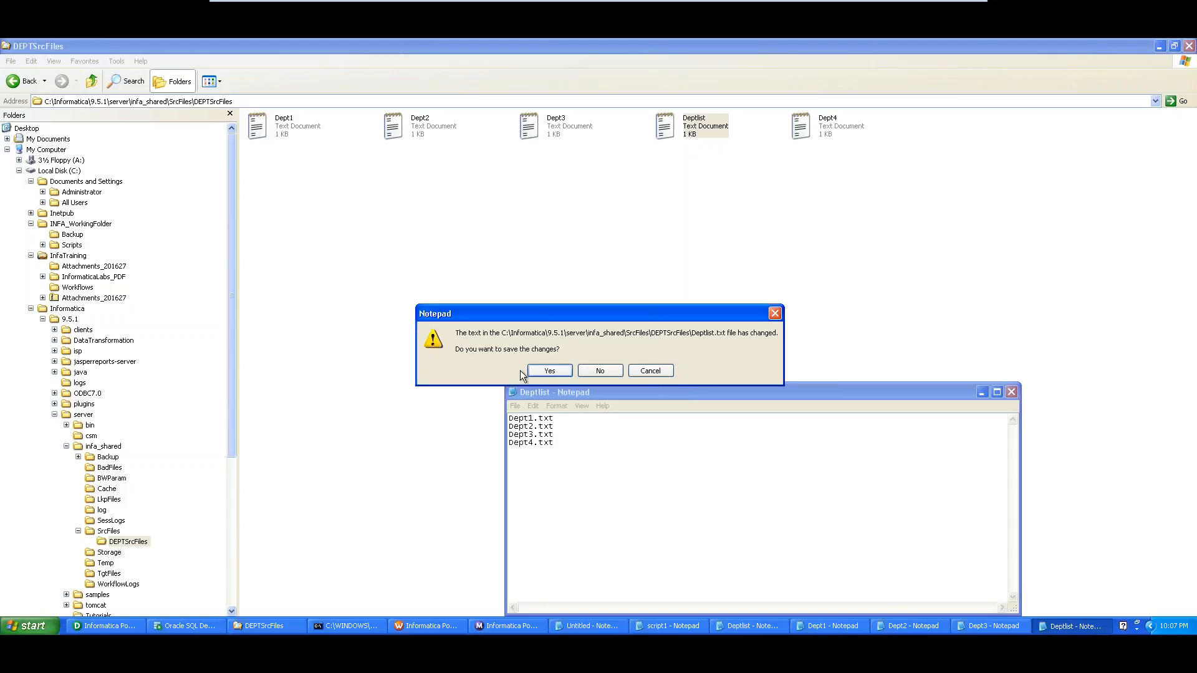
{"action": "left_click", "coordinate": [540, 374]}
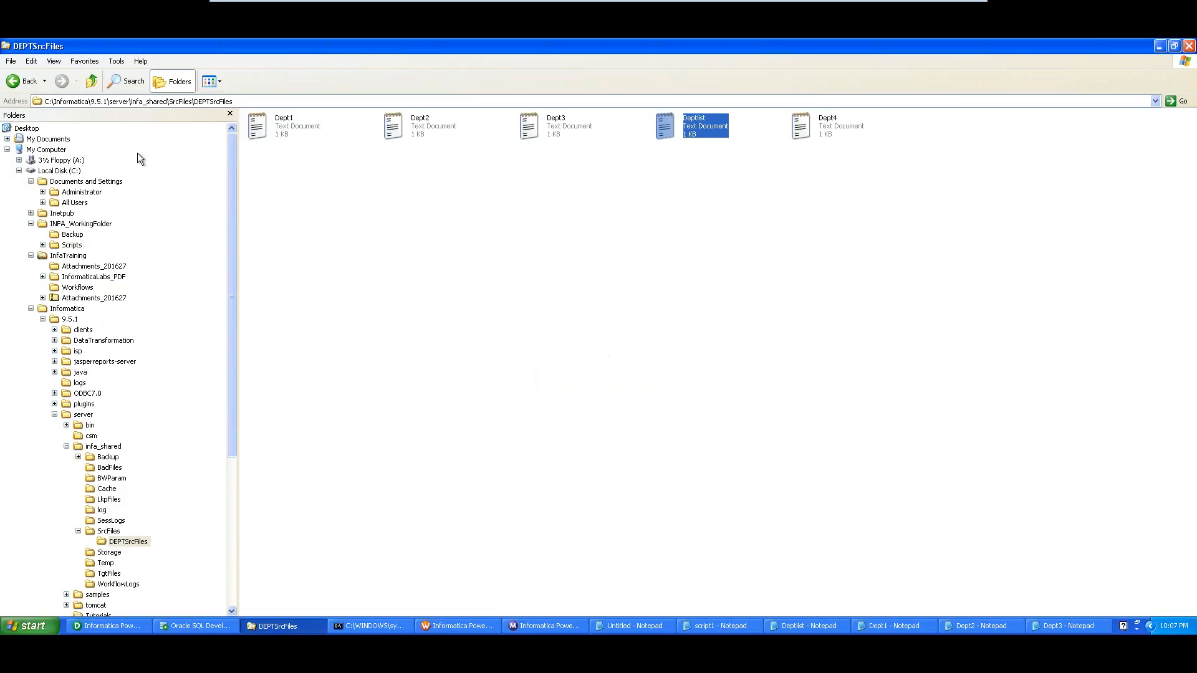
Deselect Deptlist and bring up PowerCenter Designer with the m_EX21_MultiInputFiles mapping
{"action": "left_click", "coordinate": [394, 265]}
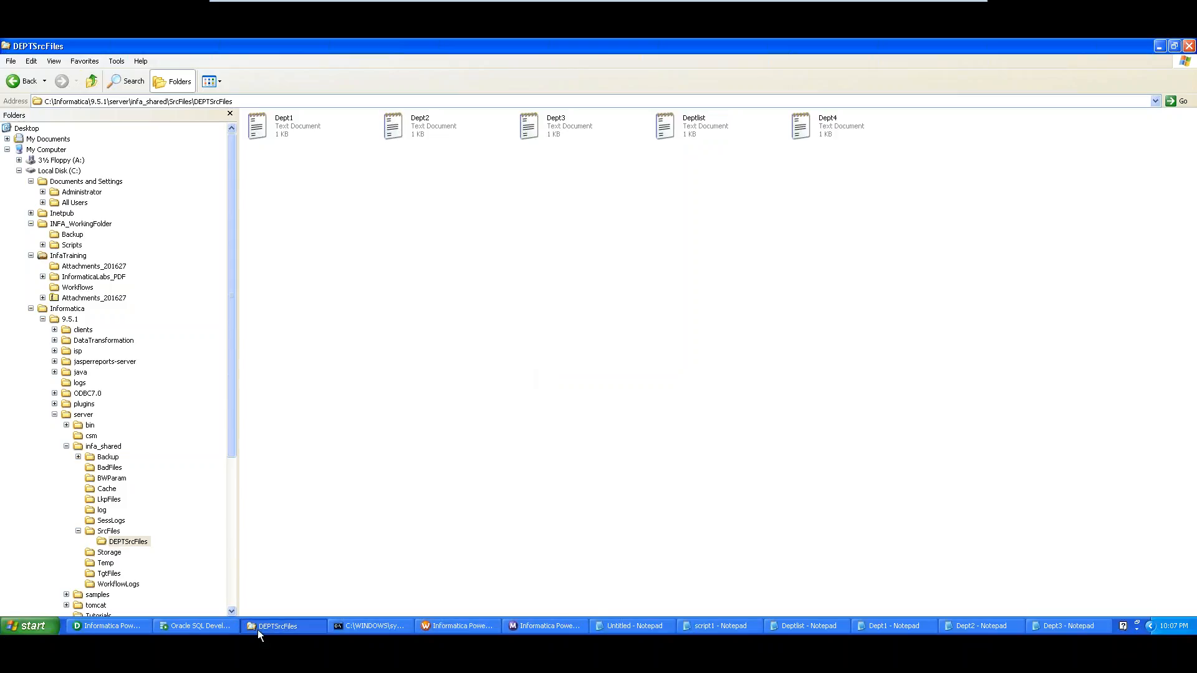
{"action": "left_click", "coordinate": [100, 626]}
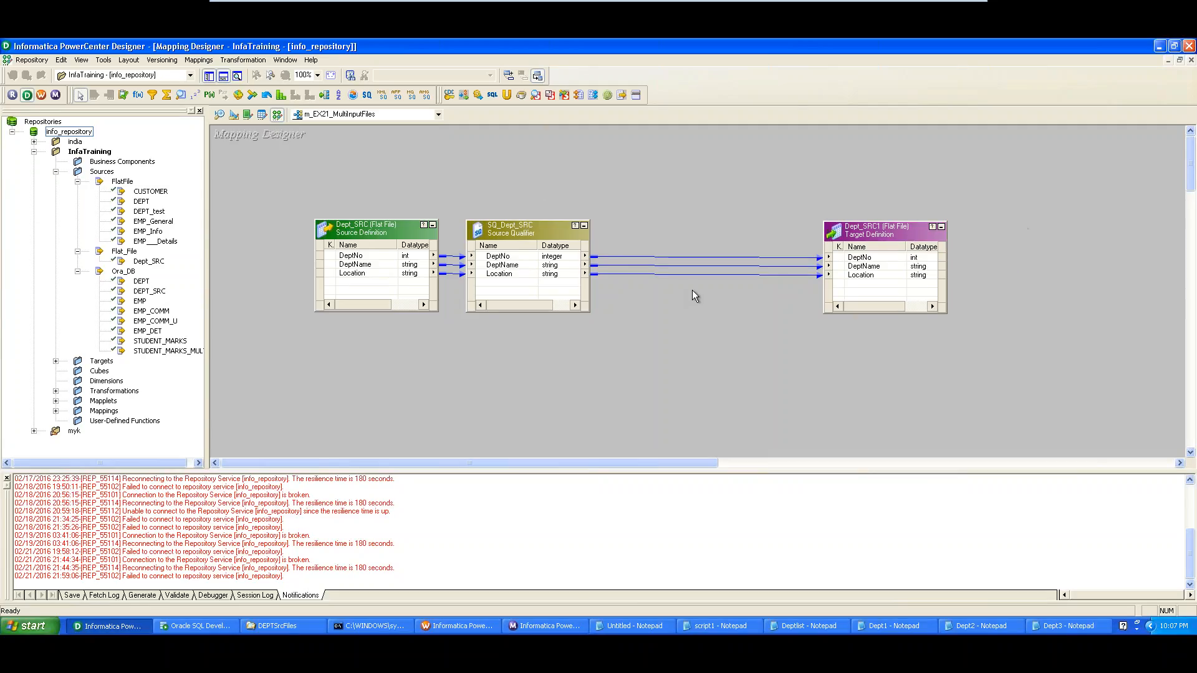
Browse the transformation types in Transformation > Create, then cancel without creating one
{"action": "left_click", "coordinate": [243, 60]}
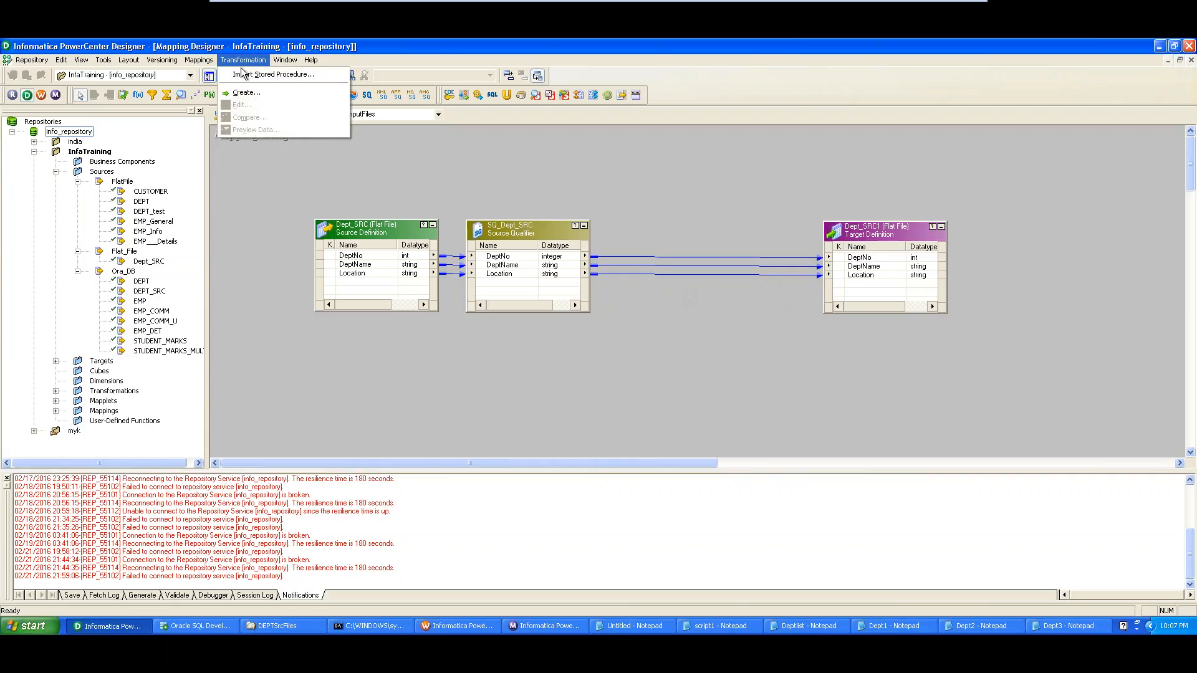
{"action": "left_click", "coordinate": [243, 93]}
{"action": "left_click", "coordinate": [727, 282]}
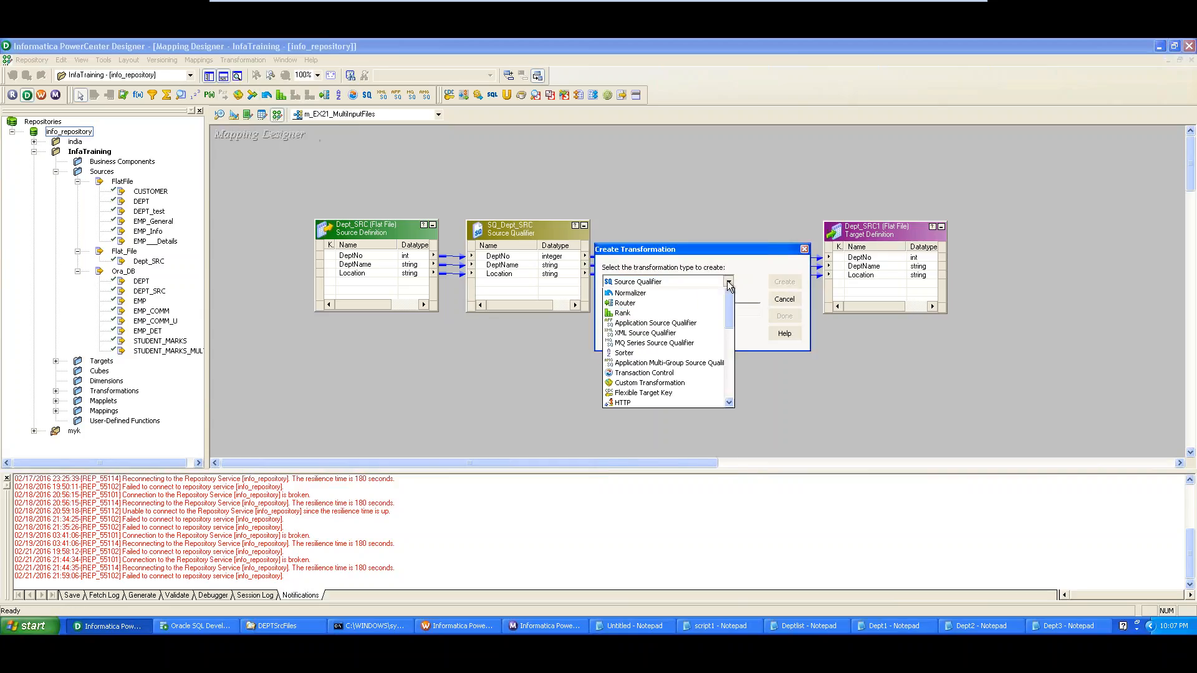
{"action": "mouse_move", "coordinate": [724, 313]}
{"action": "left_mouse_down"}
{"action": "mouse_move", "coordinate": [728, 392]}
{"action": "mouse_move", "coordinate": [731, 311]}
{"action": "left_mouse_up"}
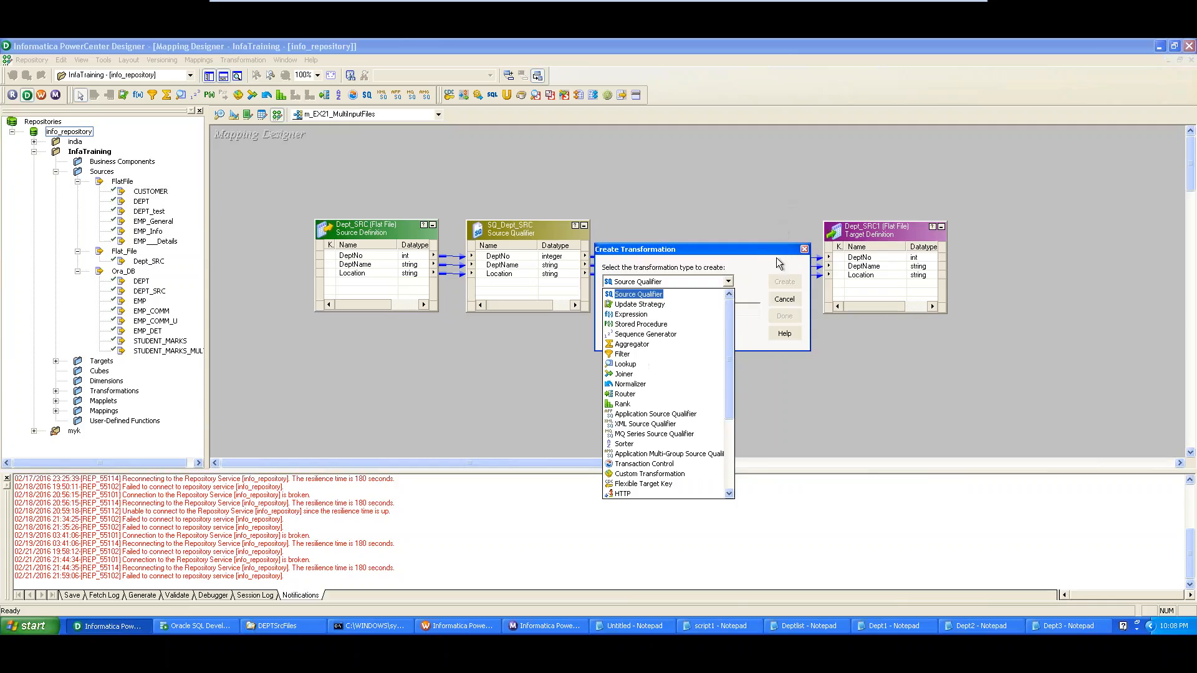
{"action": "left_click", "coordinate": [789, 304]}
{"action": "left_click", "coordinate": [784, 300]}
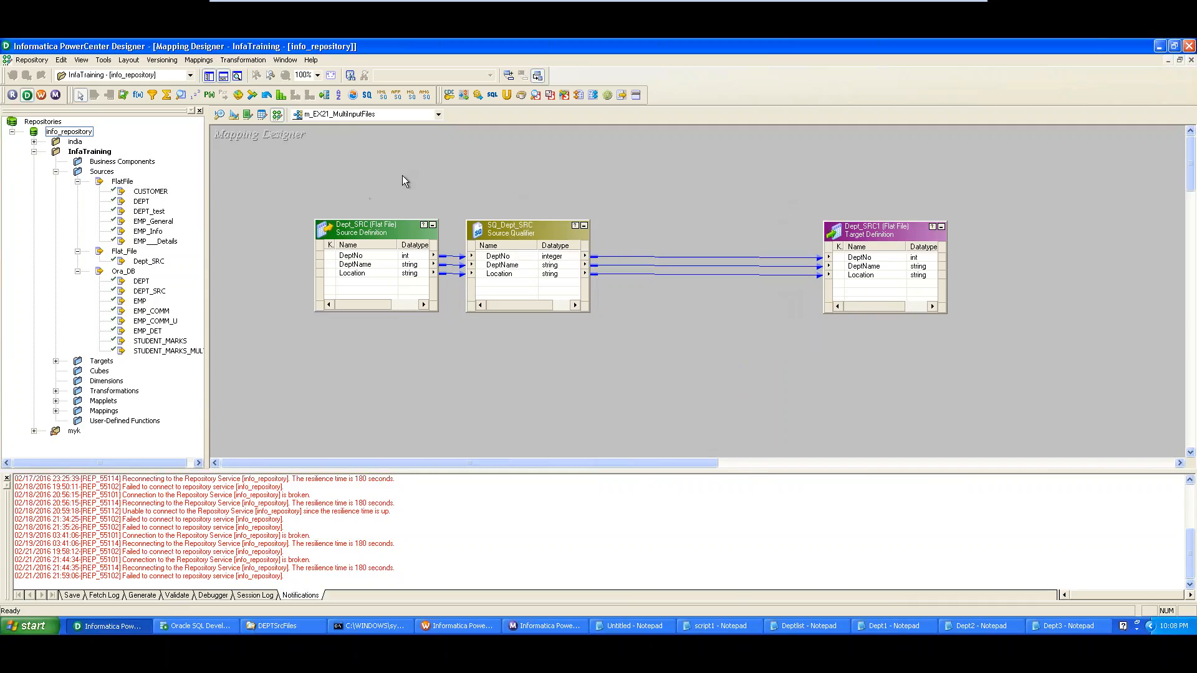
Select SQ_Dept_SRC and Dept_SRC1, then switch to the Source Analyzer
{"action": "left_click", "coordinate": [514, 241]}
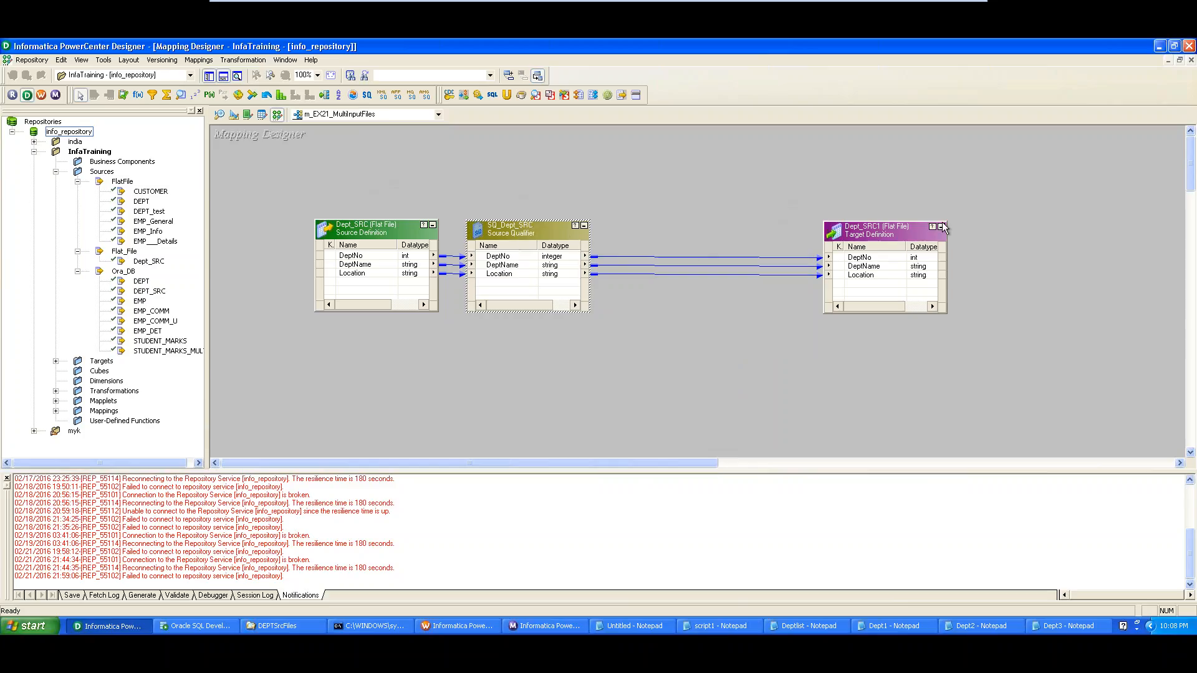
{"action": "left_click", "coordinate": [922, 233]}
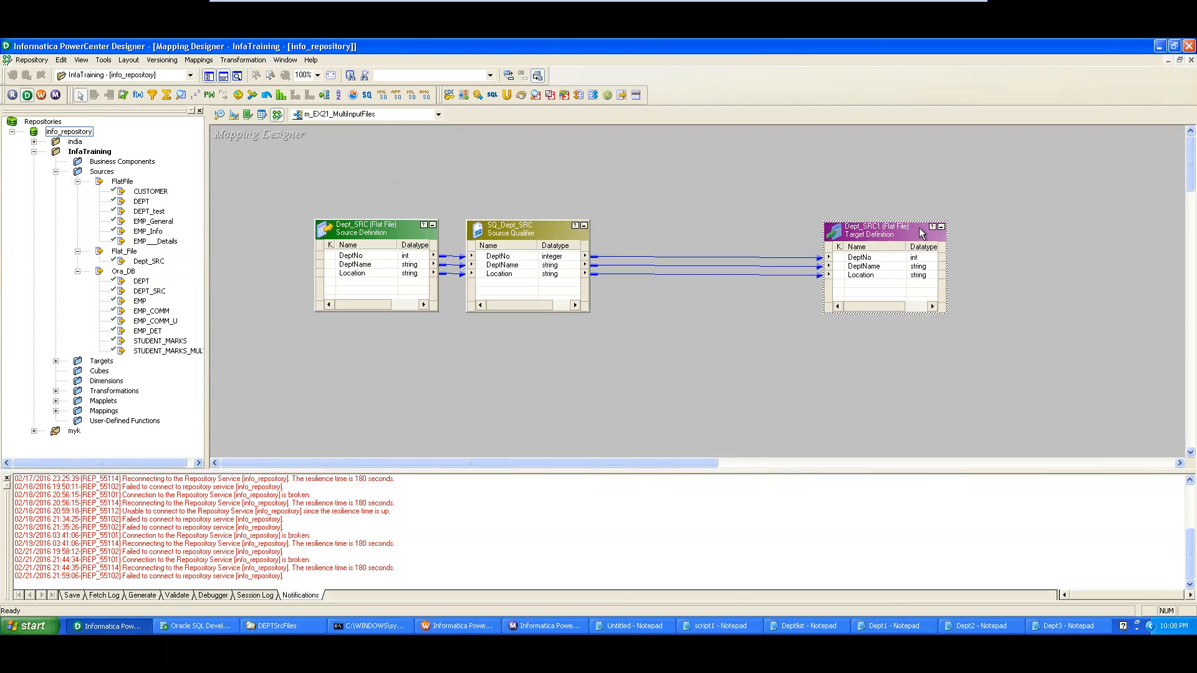
{"action": "left_click", "coordinate": [243, 60]}
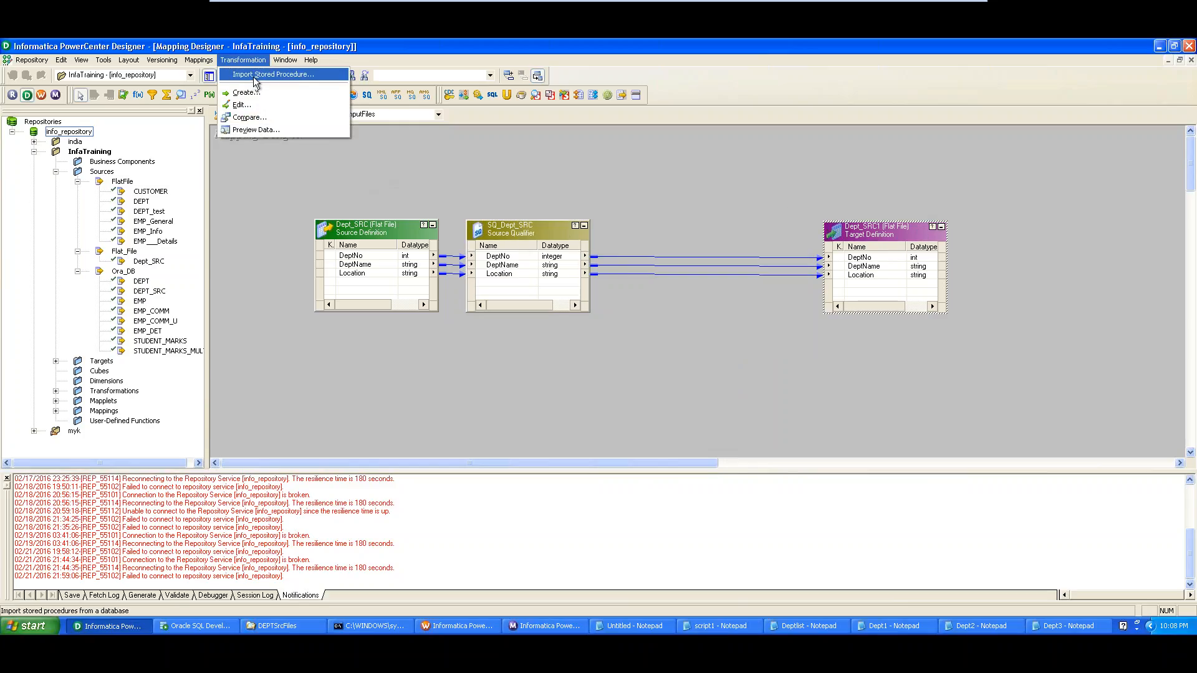
{"action": "left_click", "coordinate": [211, 109]}
{"action": "left_click", "coordinate": [221, 118]}
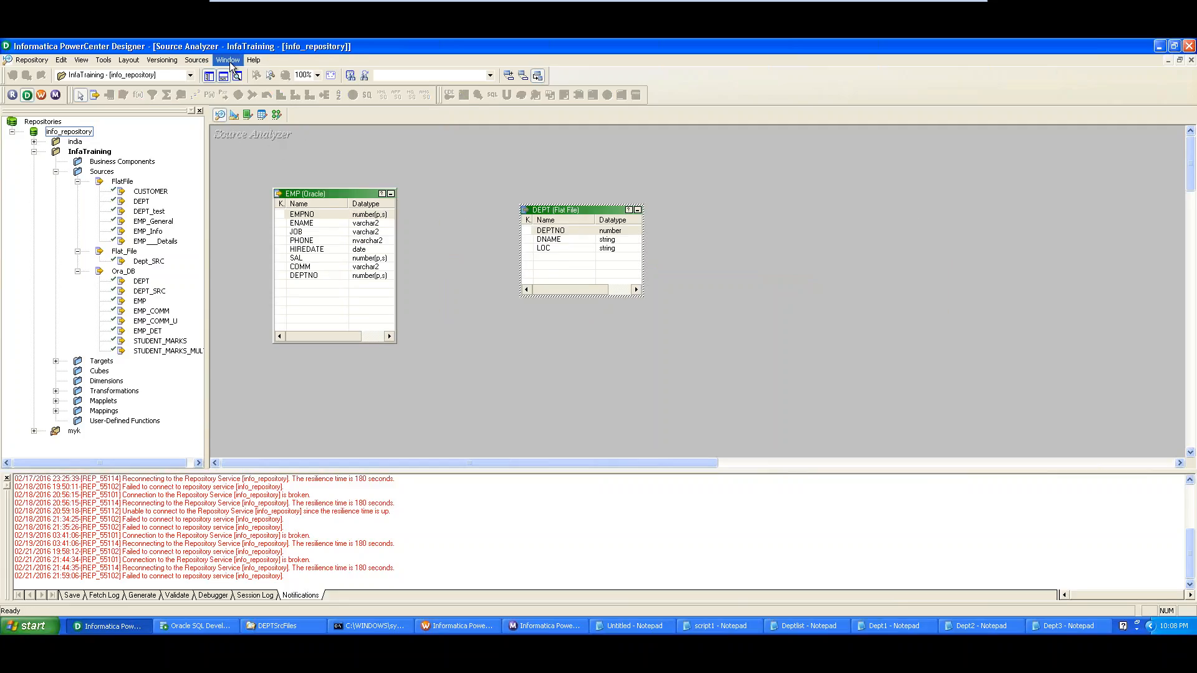
Import Dept1 from file, showing All Files types to find it
{"action": "left_click", "coordinate": [197, 60]}
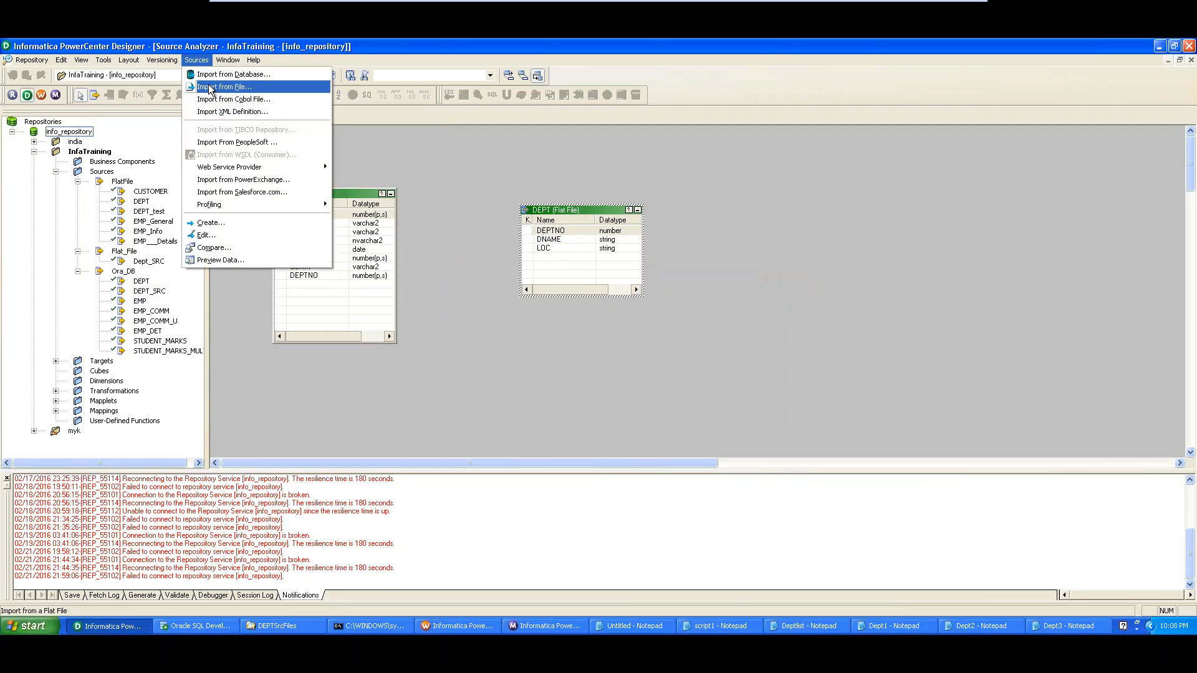
{"action": "left_click", "coordinate": [241, 90]}
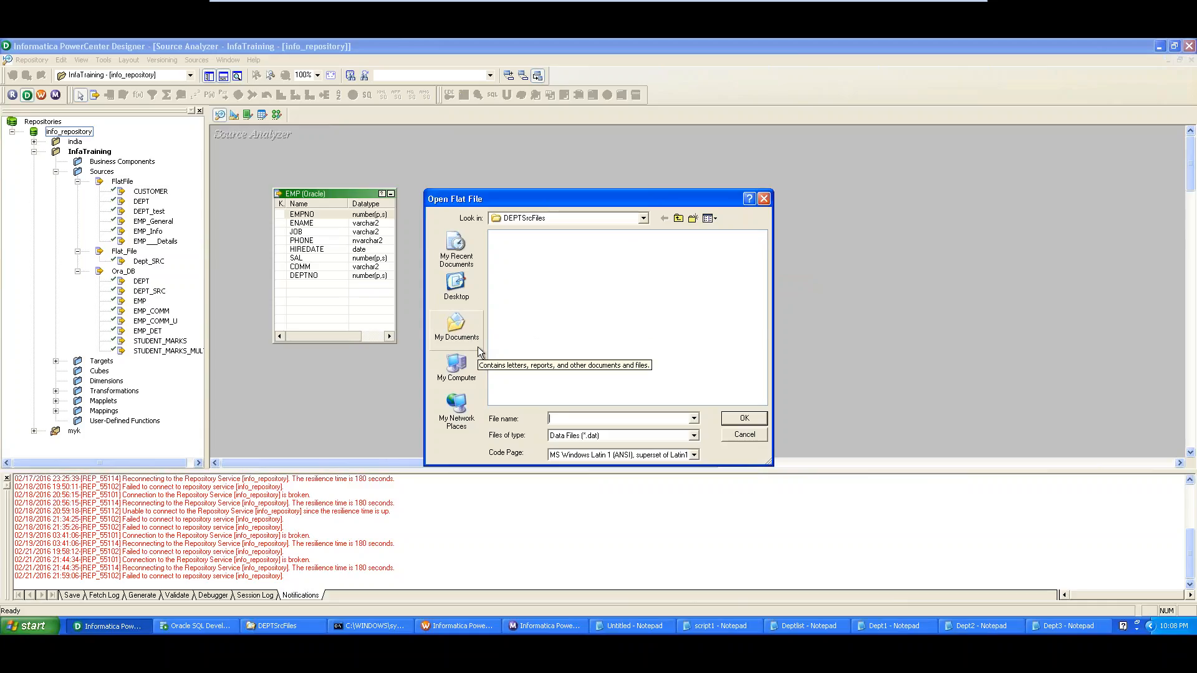
{"action": "left_click", "coordinate": [597, 435]}
{"action": "left_click", "coordinate": [588, 453]}
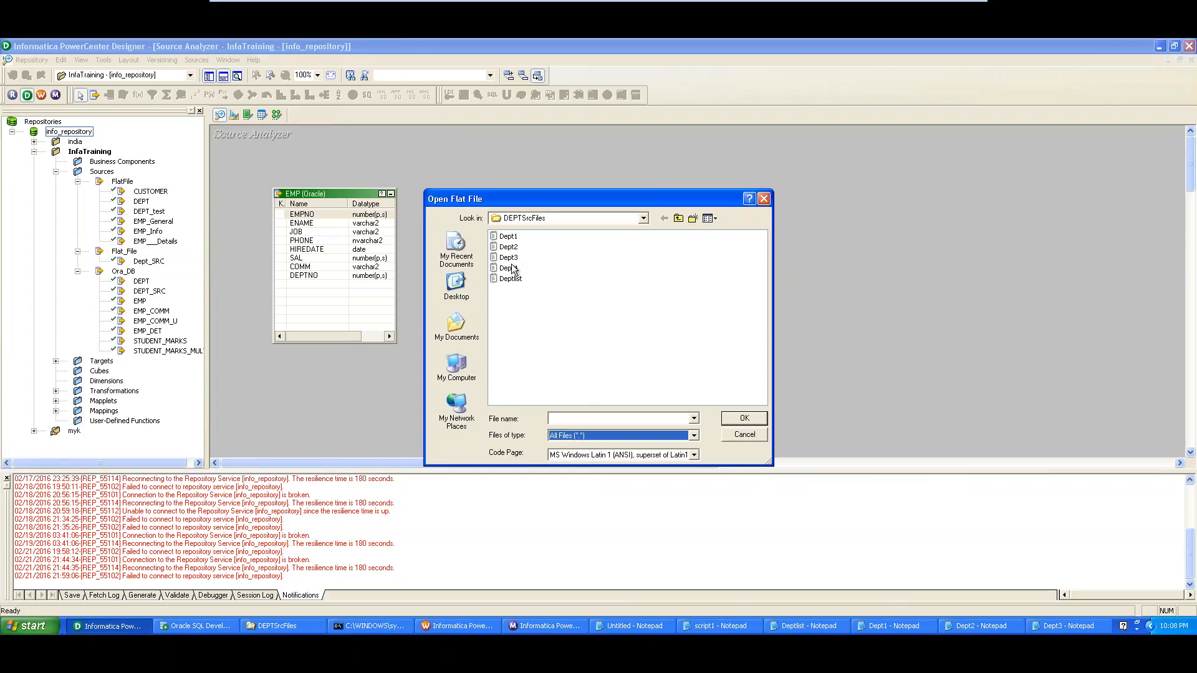
{"action": "left_click", "coordinate": [508, 236]}
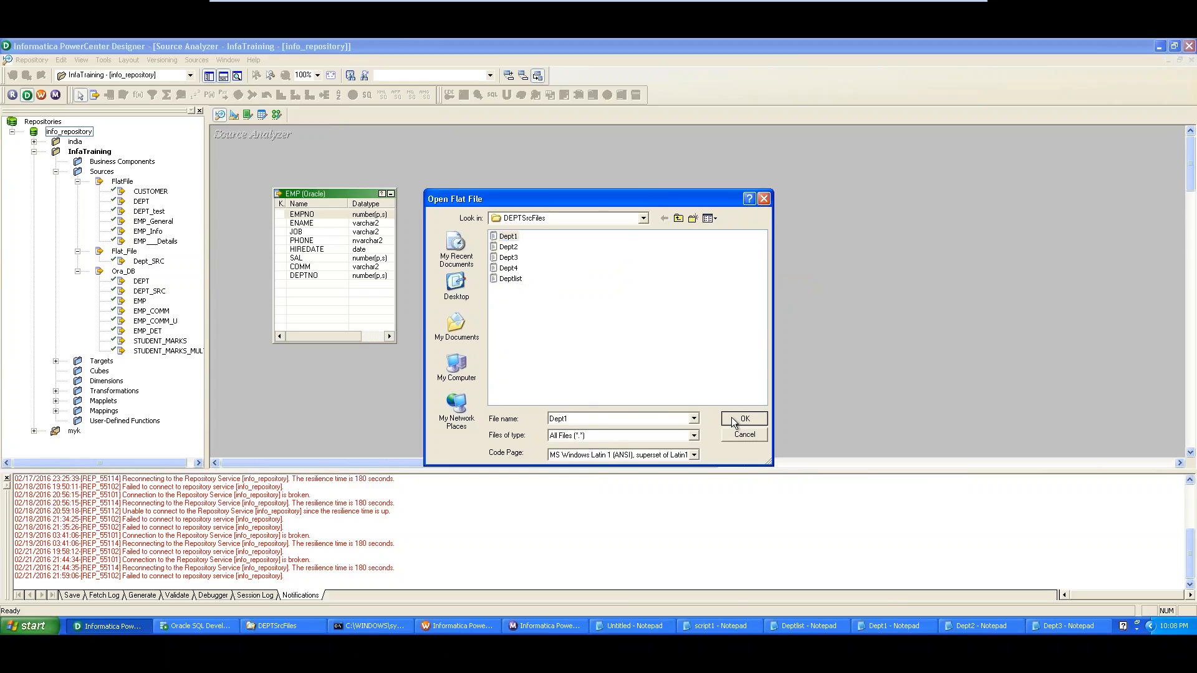
{"action": "left_click", "coordinate": [733, 419]}
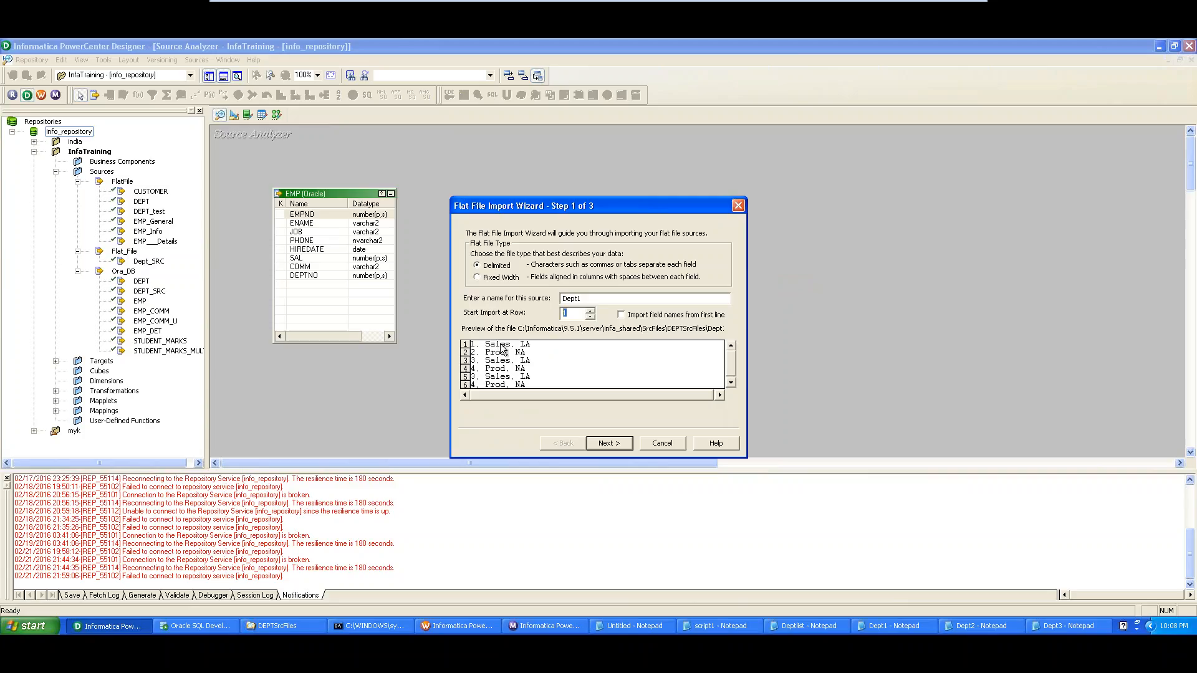
Keep the file Delimited with the default comma delimiter and reach the column naming step
{"action": "left_click", "coordinate": [604, 444]}
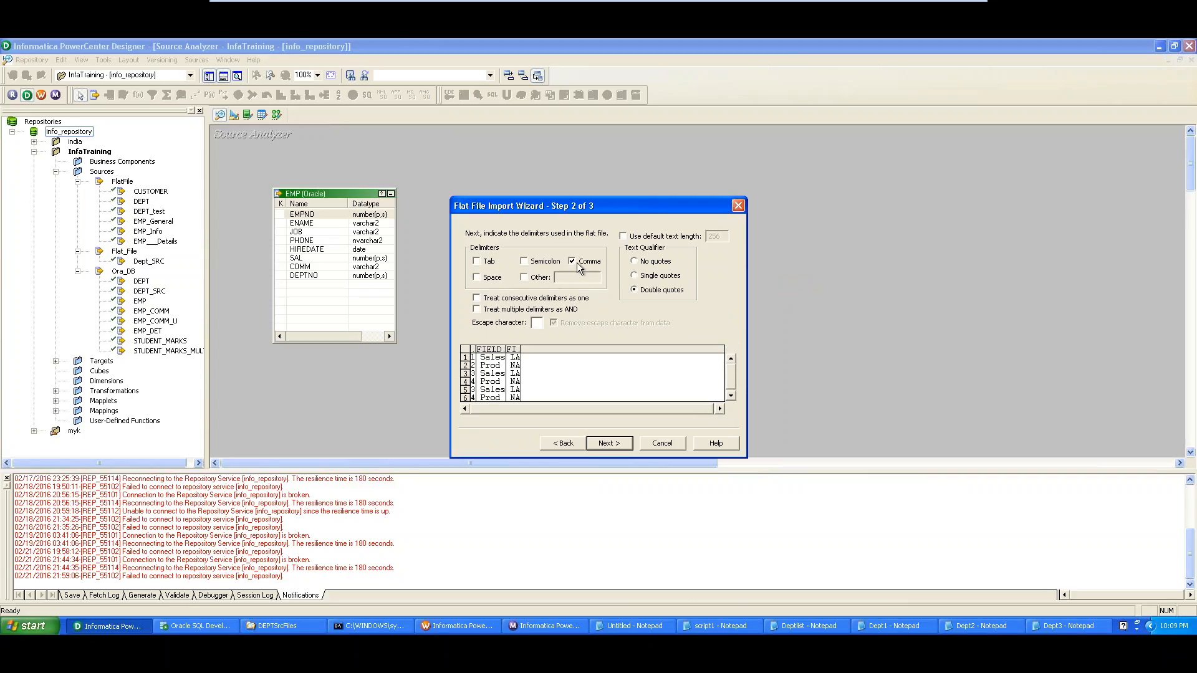
{"action": "left_click", "coordinate": [563, 444]}
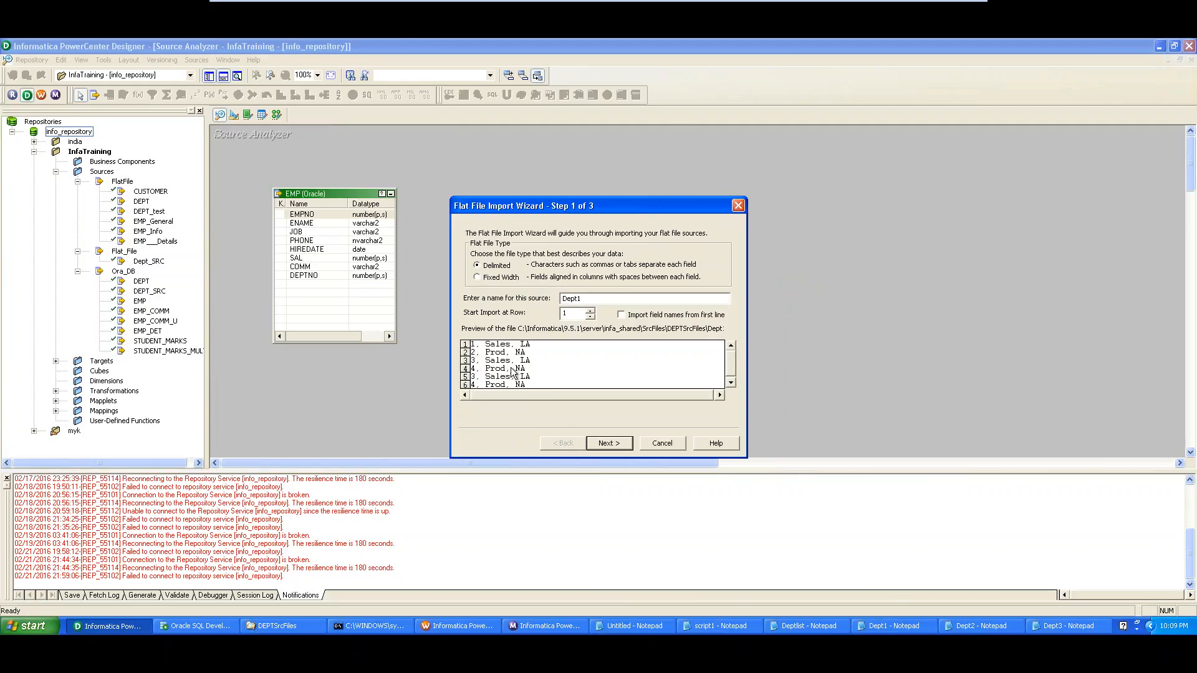
{"action": "left_click", "coordinate": [603, 444]}
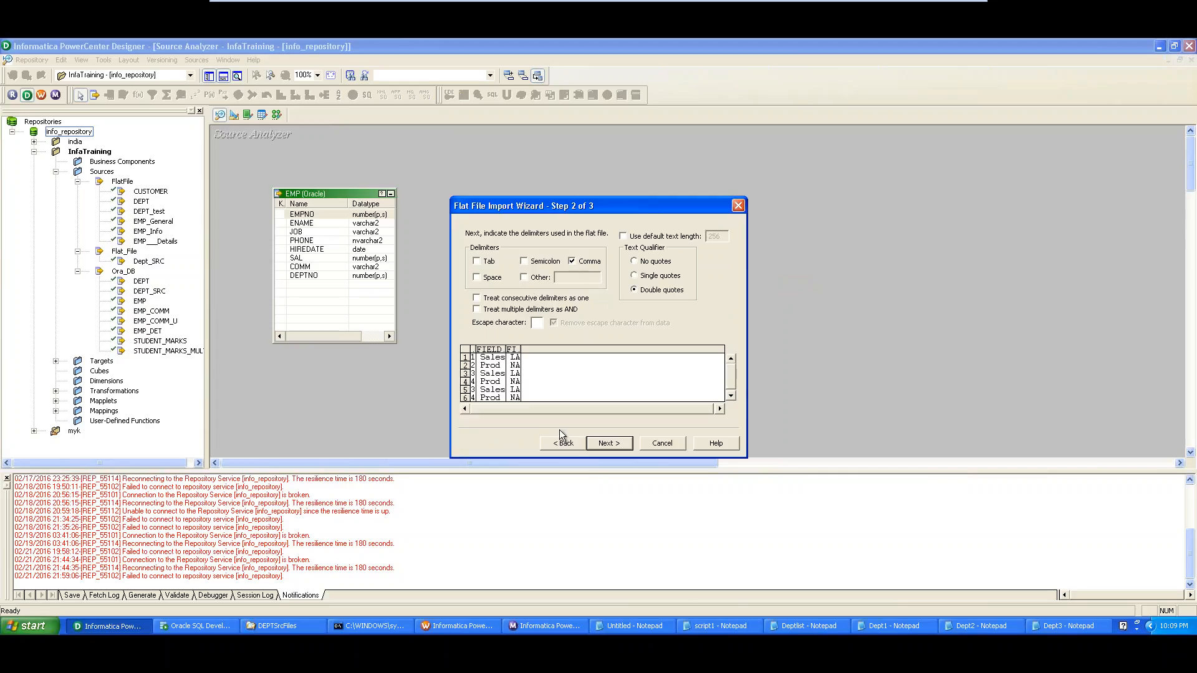
{"action": "left_click", "coordinate": [524, 277]}
{"action": "left_click", "coordinate": [524, 277]}
{"action": "left_click", "coordinate": [608, 443]}
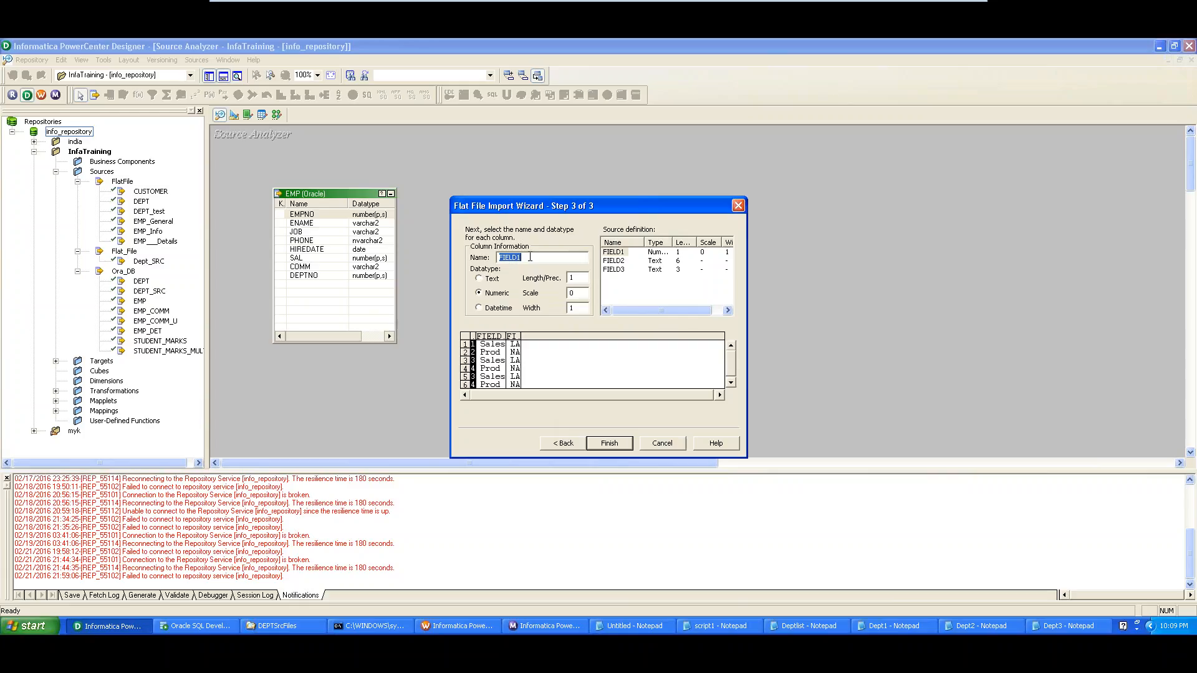
Rename FIELD1–FIELD3 to DEPTNO, NAME and LOC and finish the Dept1 import
{"action": "type", "text": "DEPTNO"}
{"action": "left_click", "coordinate": [630, 261]}
{"action": "double_click", "coordinate": [515, 260]}
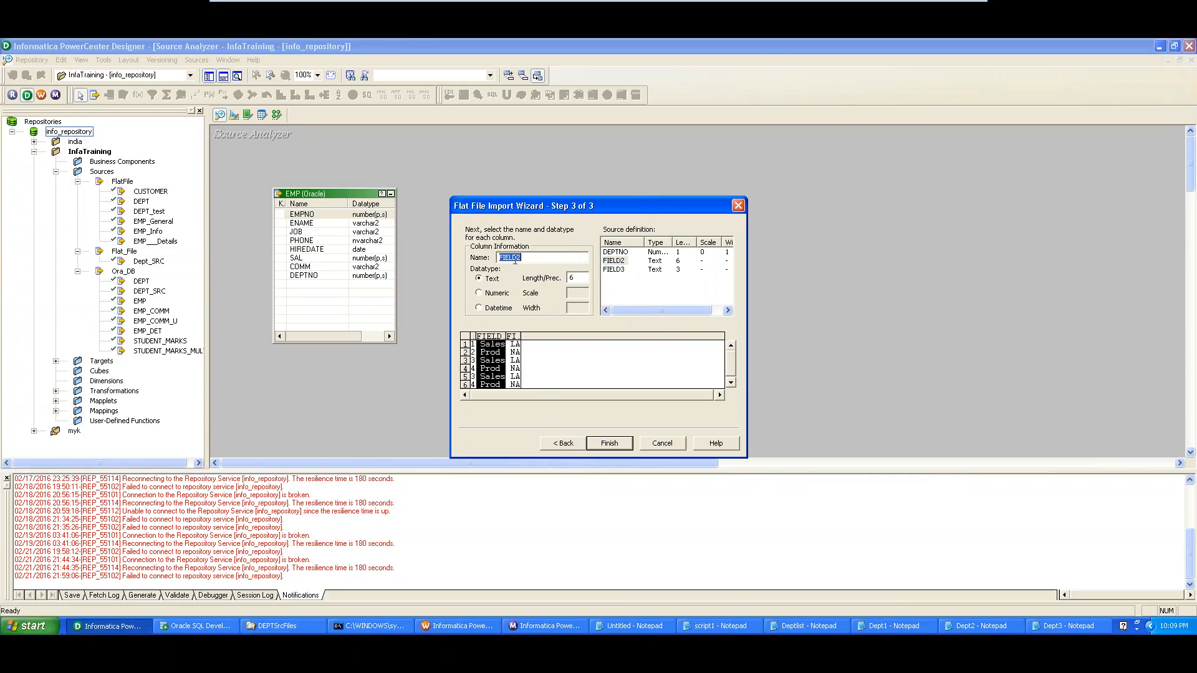
{"action": "type", "text": "NAME"}
{"action": "left_click", "coordinate": [615, 269]}
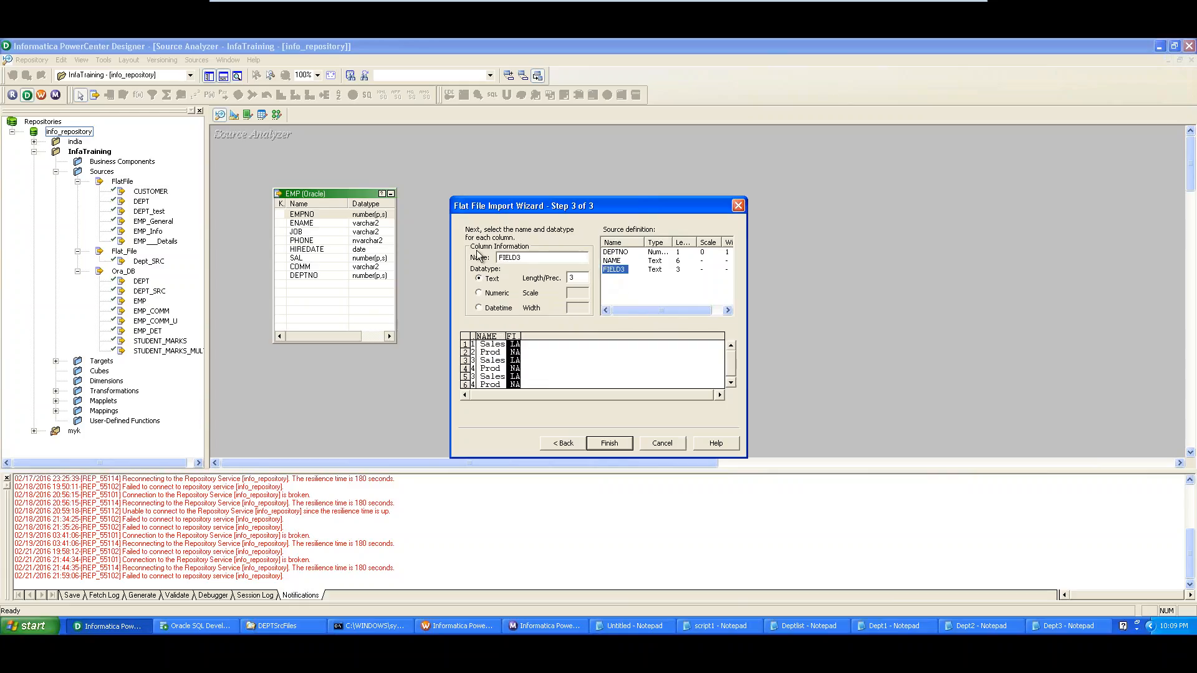
{"action": "double_click", "coordinate": [511, 256]}
{"action": "type", "text": "LOC"}
{"action": "left_click", "coordinate": [610, 443]}
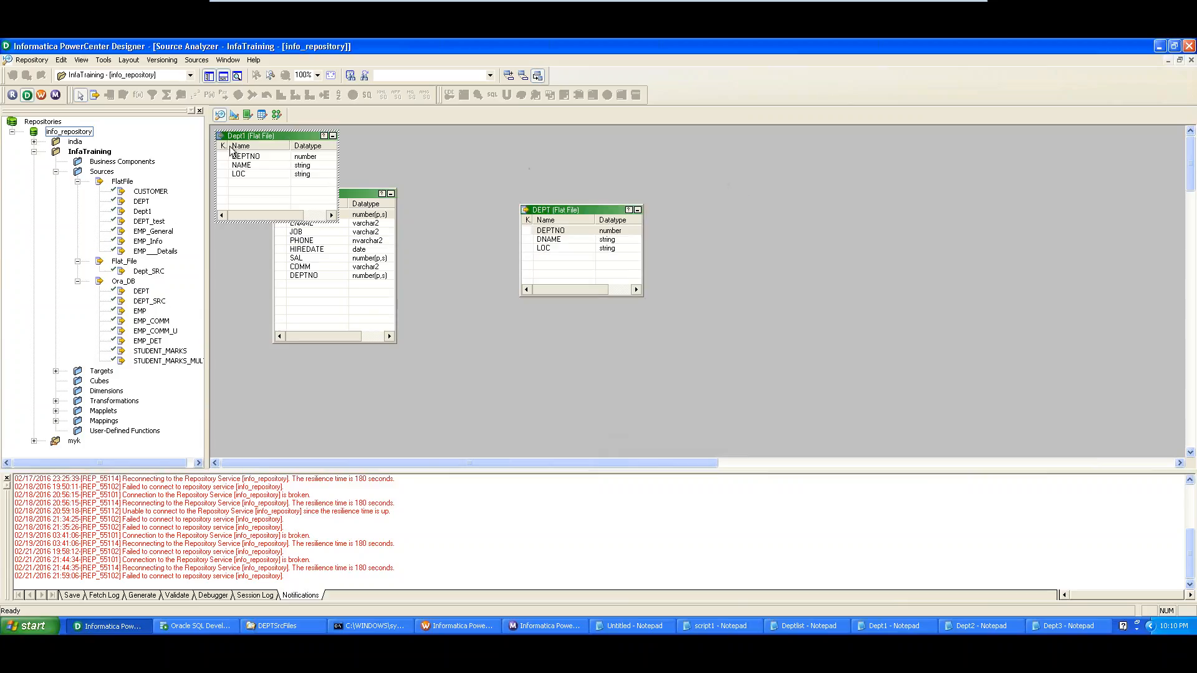
Move Dept1 right, then spread out Dept_SRC, SQ_Dept_SRC and Dept_SRC1 in the mapping
{"action": "left_click_drag", "start_coordinate": [240, 137], "coordinate": [798, 178]}
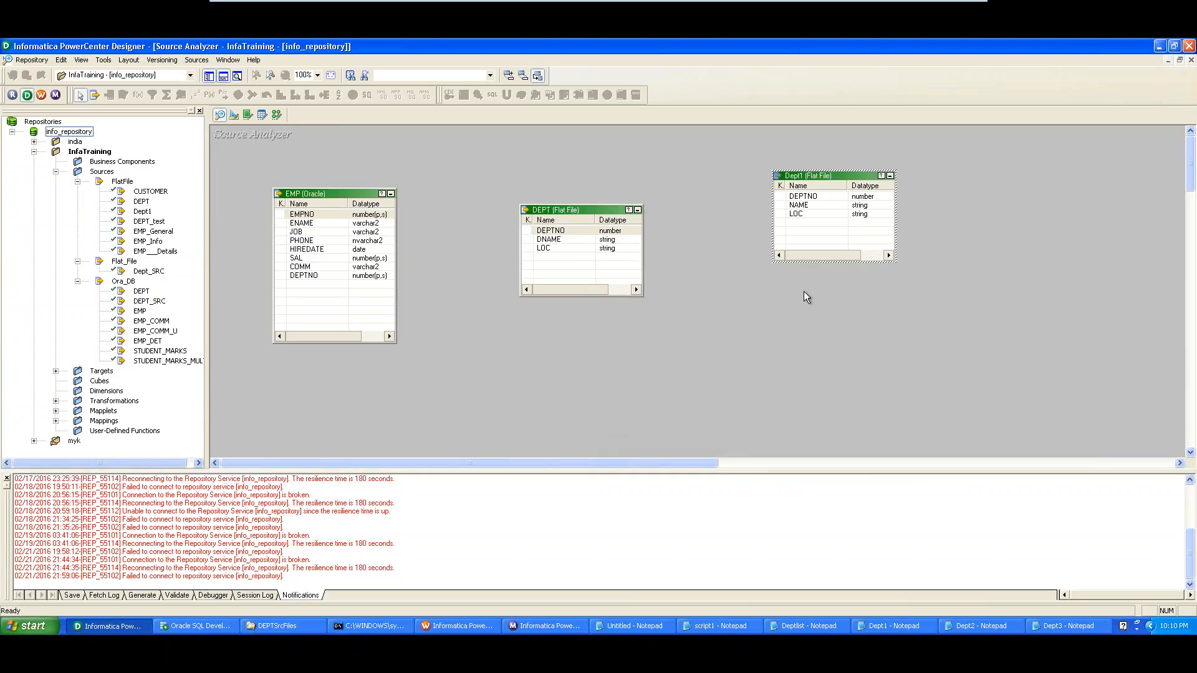
{"action": "left_click", "coordinate": [277, 115]}
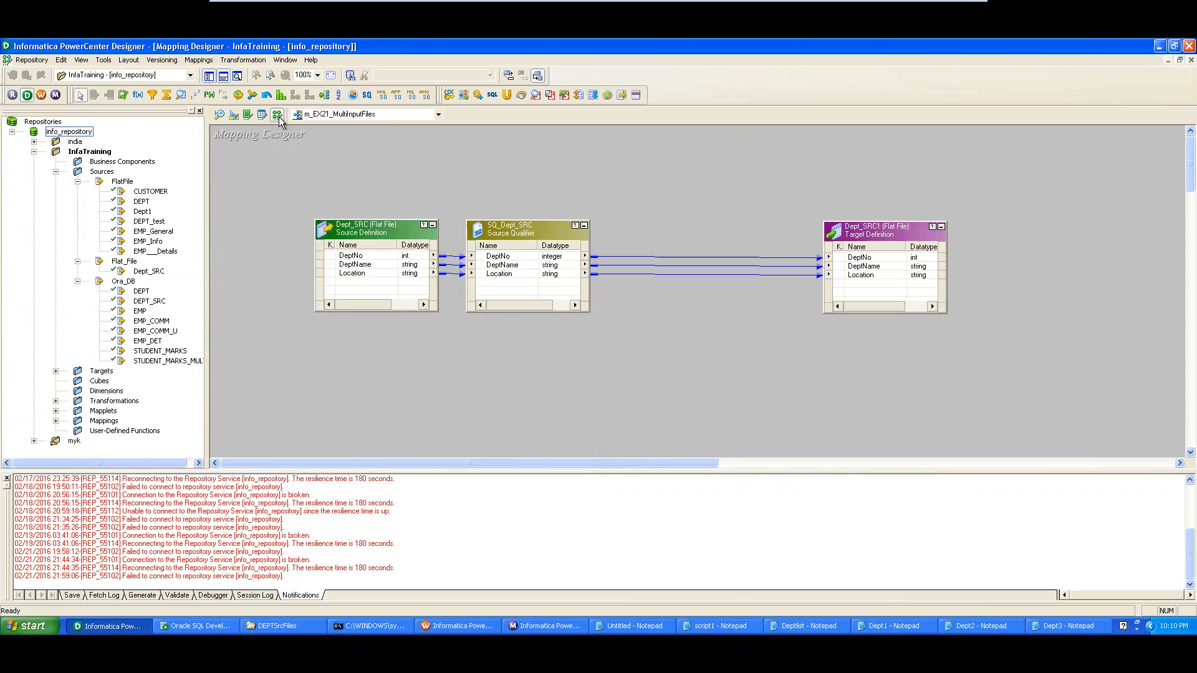
{"action": "left_click_drag", "start_coordinate": [369, 235], "coordinate": [316, 205]}
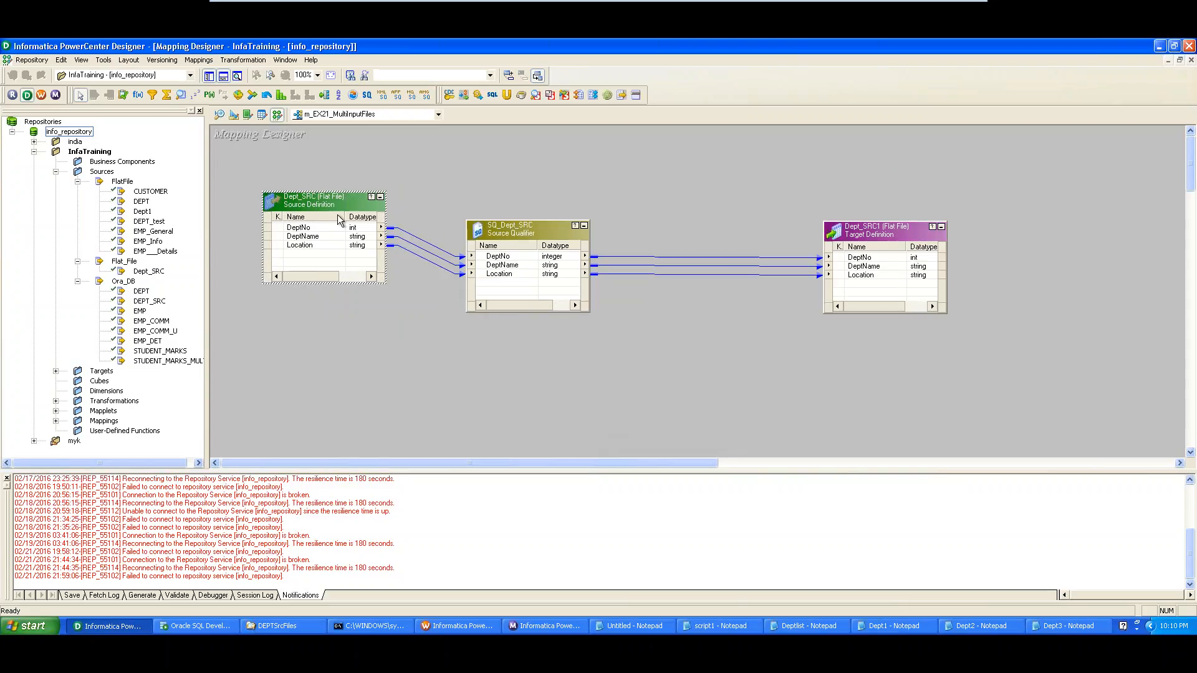
{"action": "left_click_drag", "start_coordinate": [523, 234], "coordinate": [553, 209]}
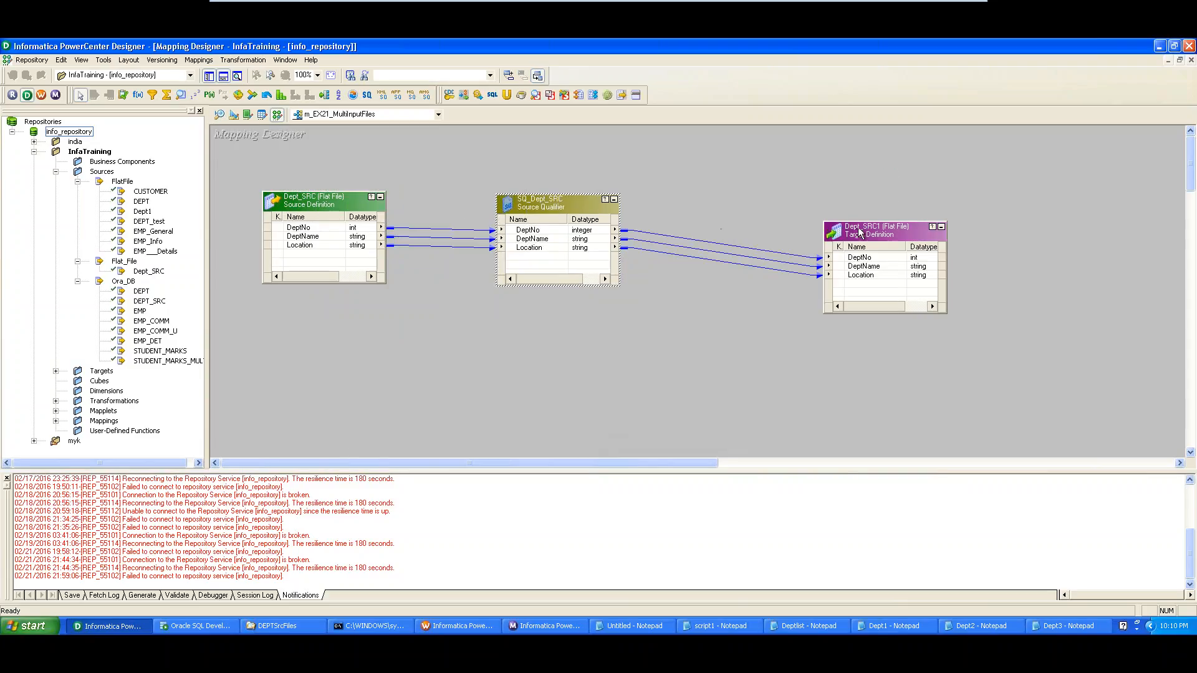
{"action": "left_click_drag", "start_coordinate": [860, 232], "coordinate": [894, 209]}
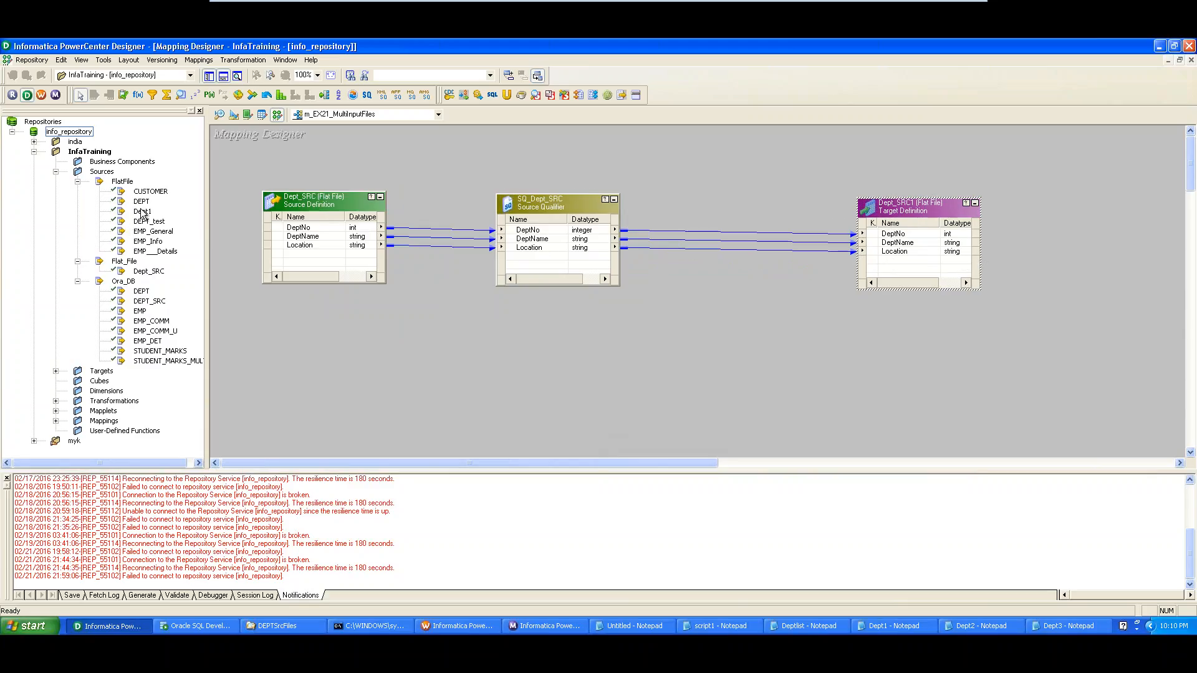
Locate Dept1 under FlatFile sources and slide SQ_Dept_SRC closer to Dept_SRC
{"action": "left_click", "coordinate": [141, 212]}
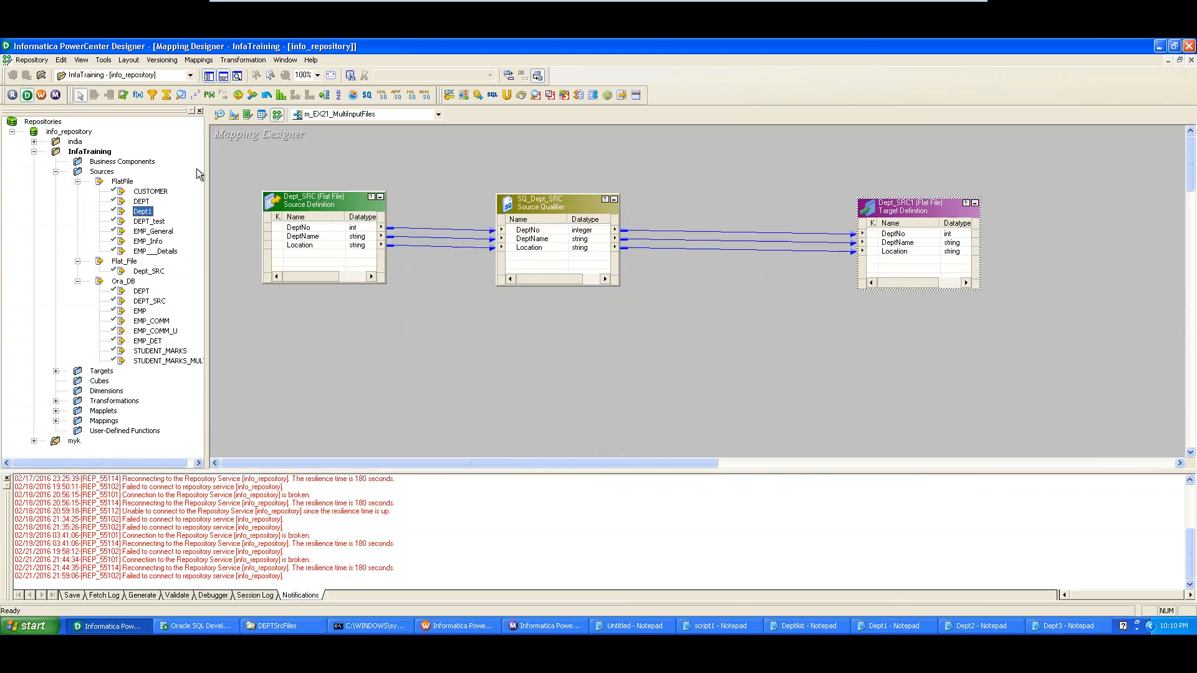
{"action": "left_click", "coordinate": [110, 172]}
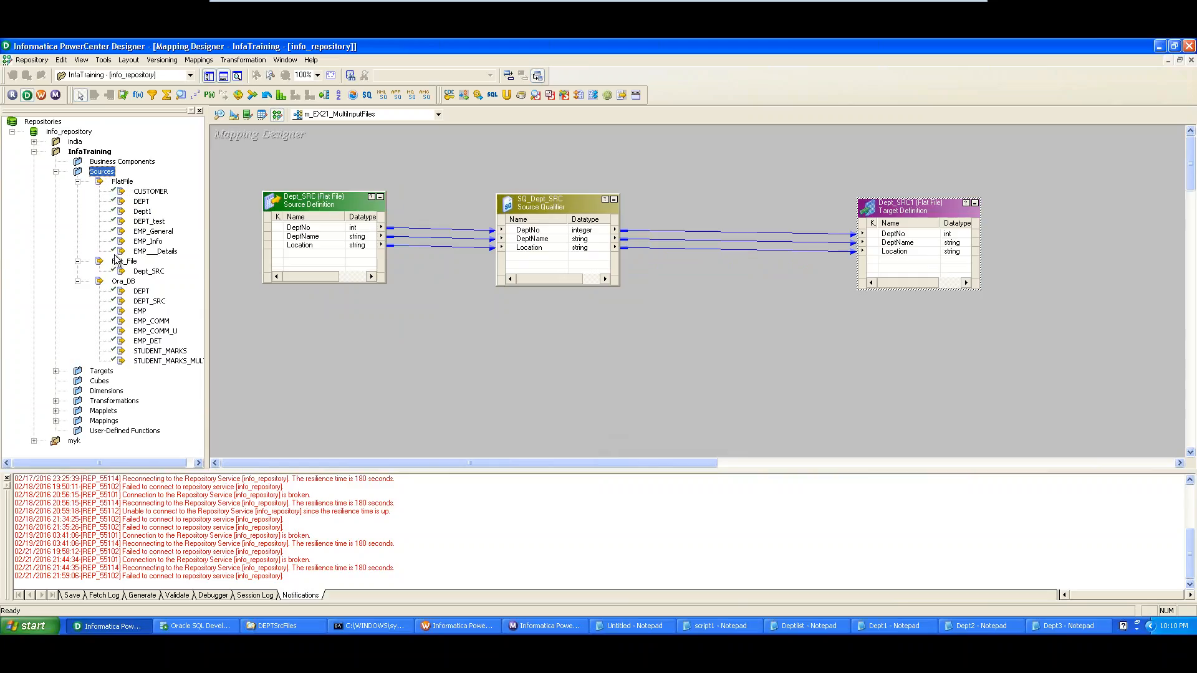
{"action": "left_click", "coordinate": [122, 181]}
{"action": "left_click_drag", "start_coordinate": [555, 203], "coordinate": [477, 195]}
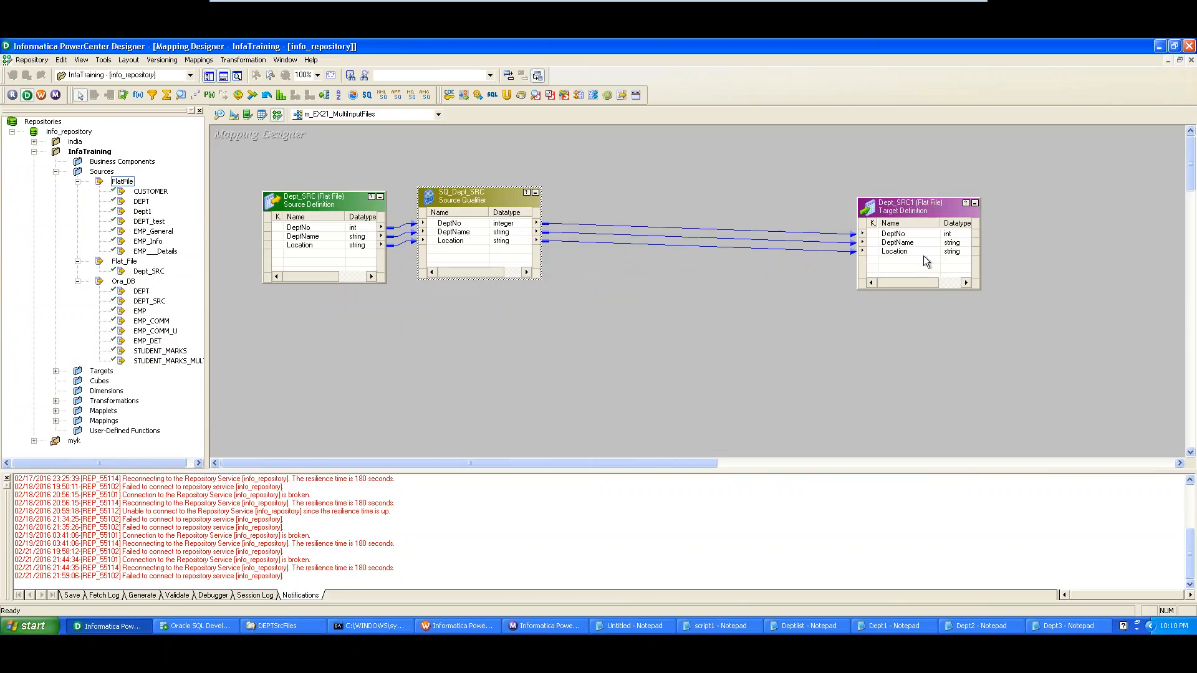
{"action": "left_click", "coordinate": [235, 116]}
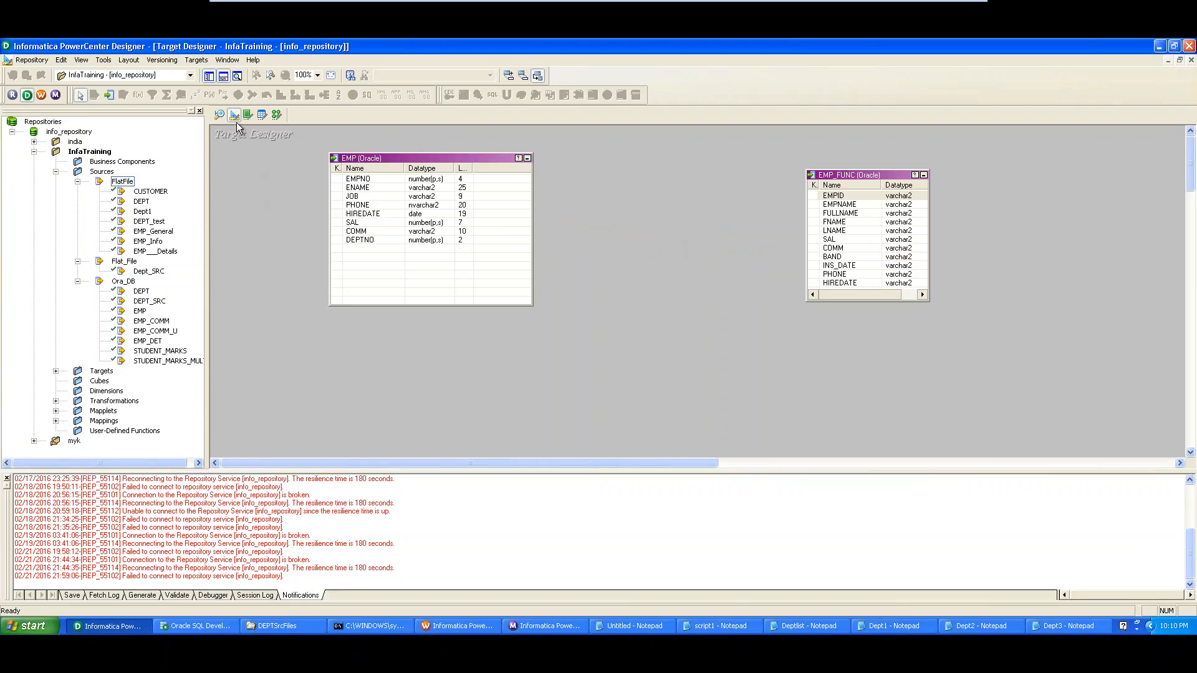
{"action": "left_click", "coordinate": [276, 115]}
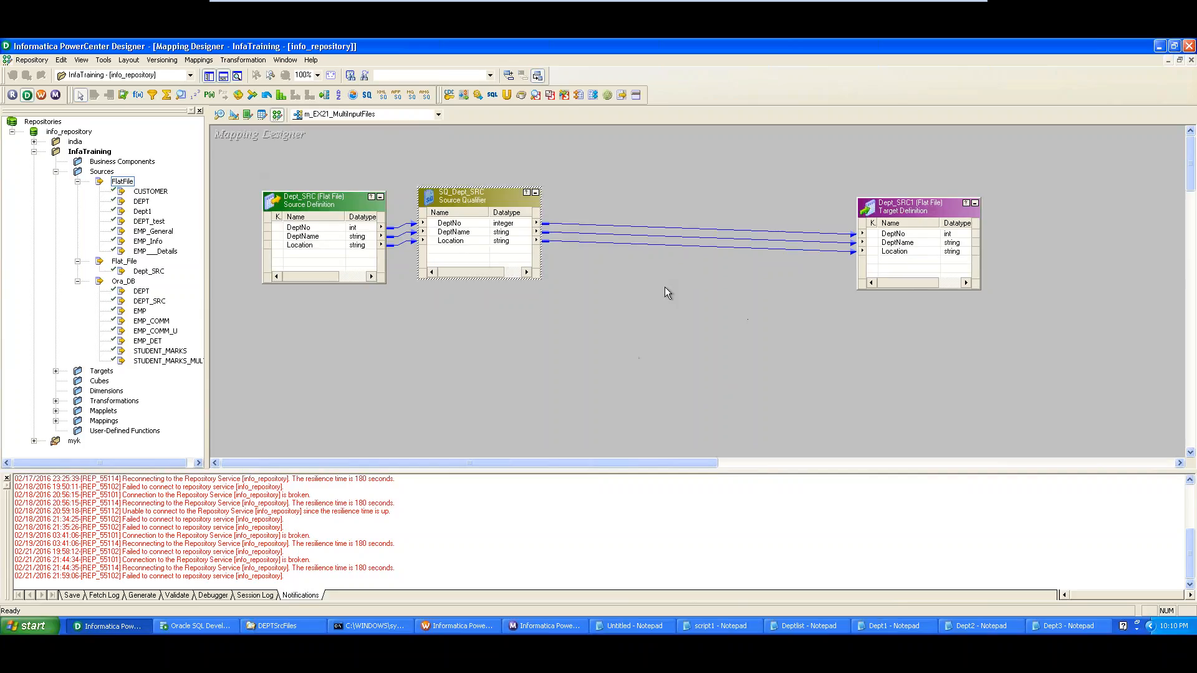
Validate mapping m_EX21_MultiInputFiles and confirm the output window reports it VALID
{"action": "left_click", "coordinate": [199, 60]}
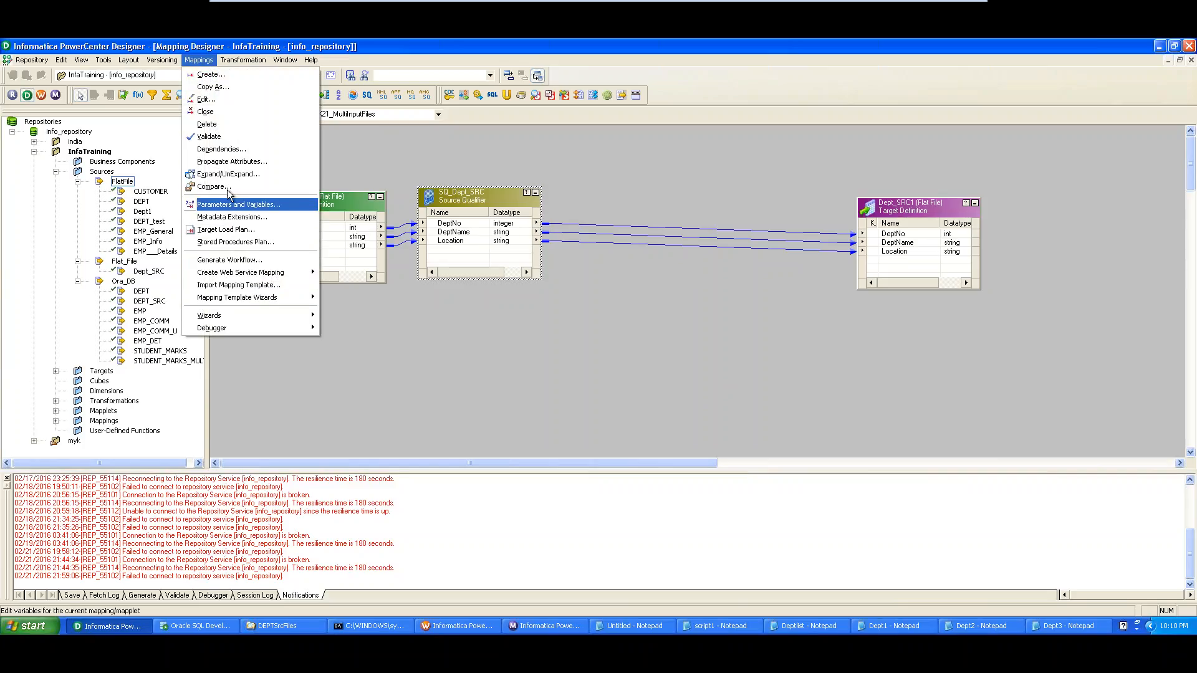
{"action": "left_click", "coordinate": [231, 137]}
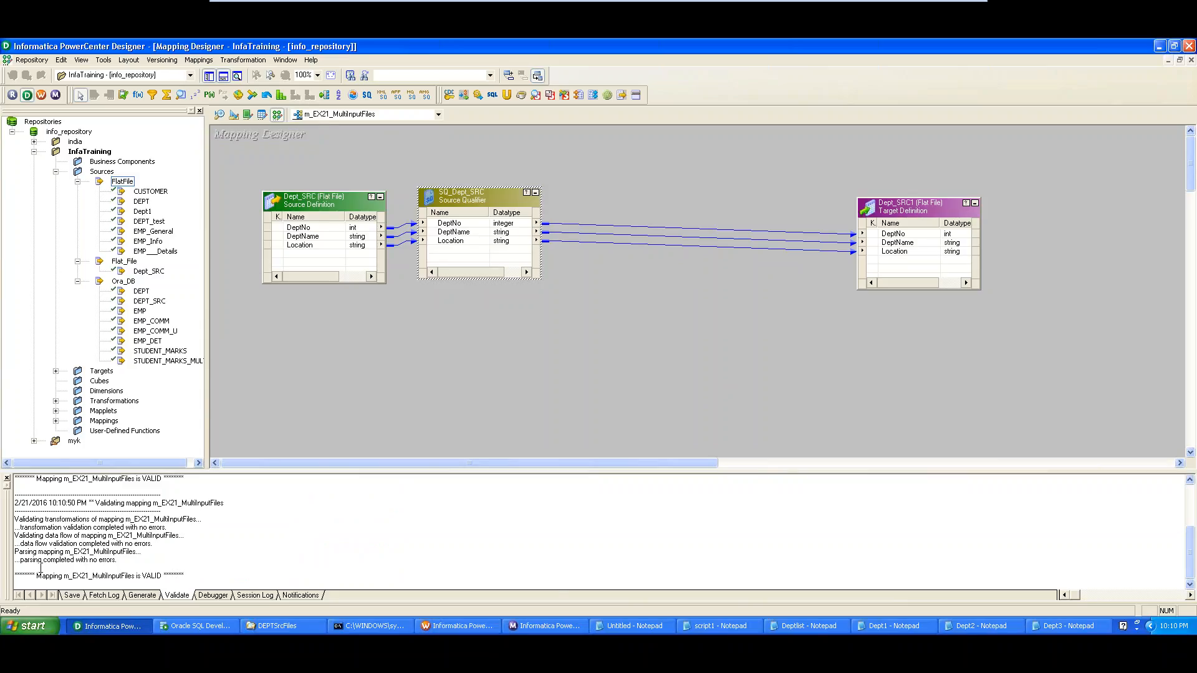
{"action": "left_click_drag", "start_coordinate": [37, 575], "coordinate": [215, 575]}
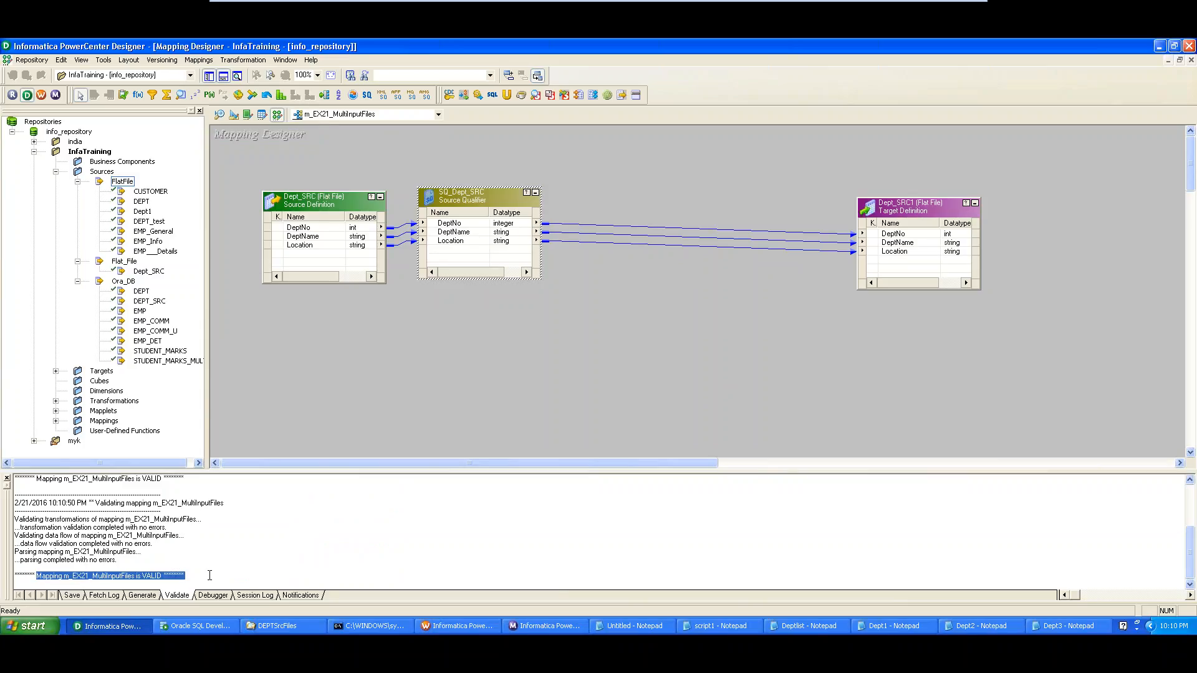
{"action": "left_click", "coordinate": [198, 59]}
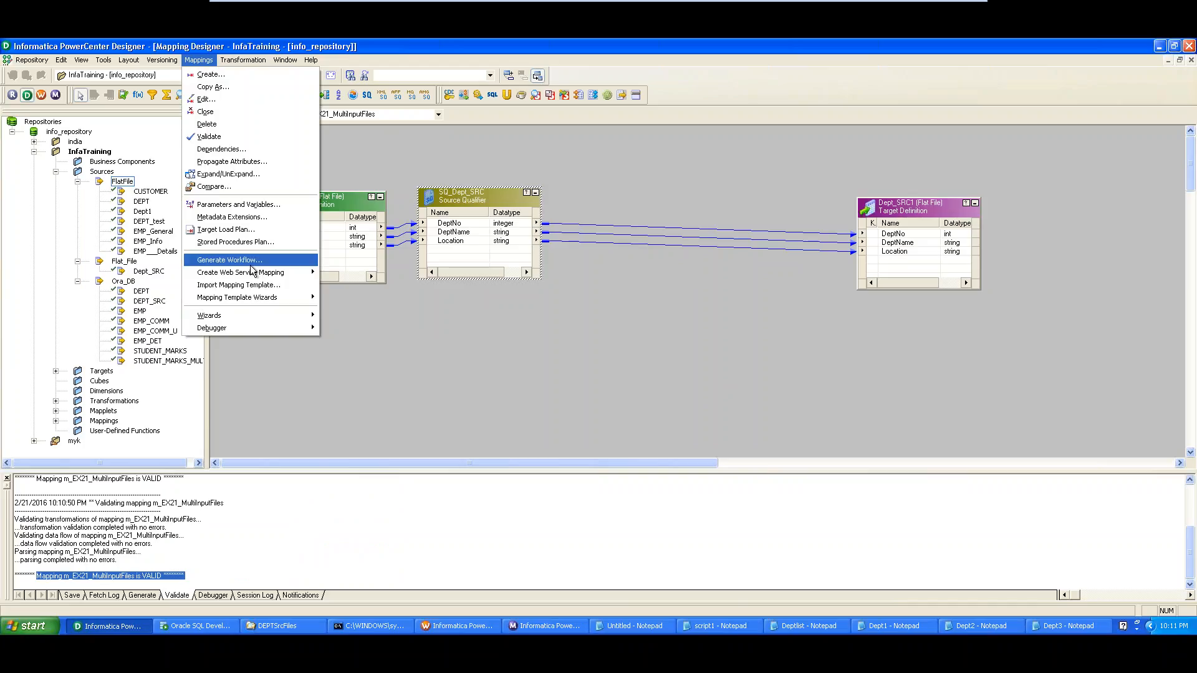
{"action": "left_click", "coordinate": [191, 280]}
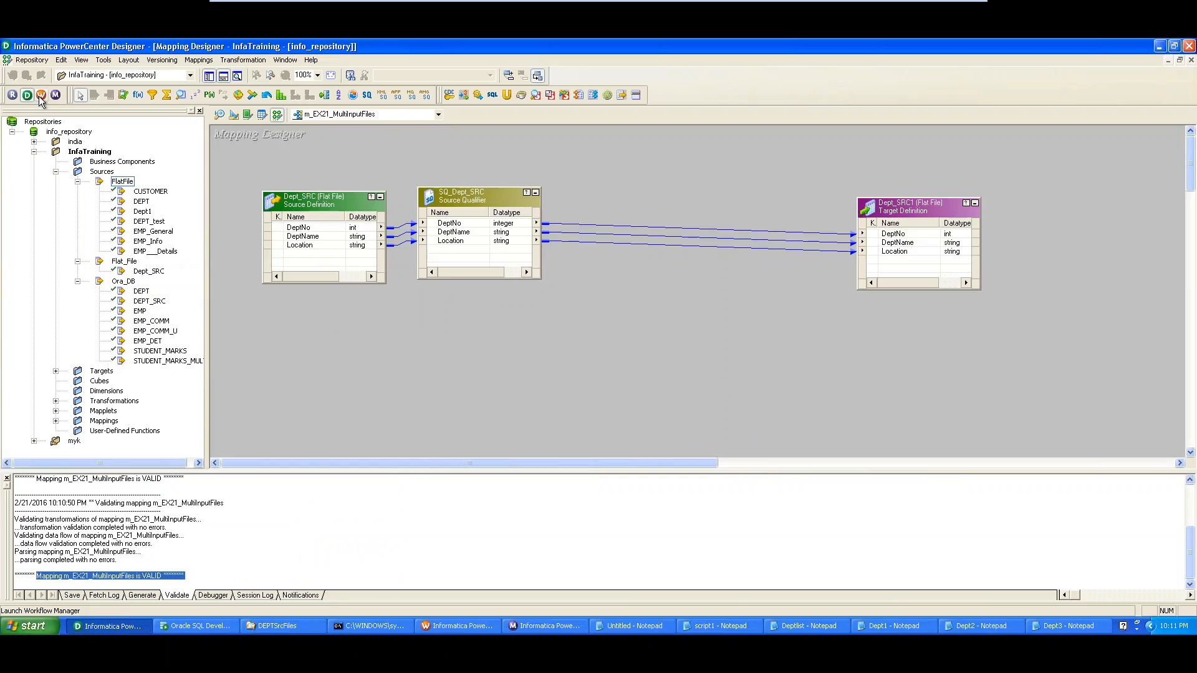
Generate a workflow from the mapping with a non-reusable session and default connection settings
{"action": "right_click", "coordinate": [242, 165]}
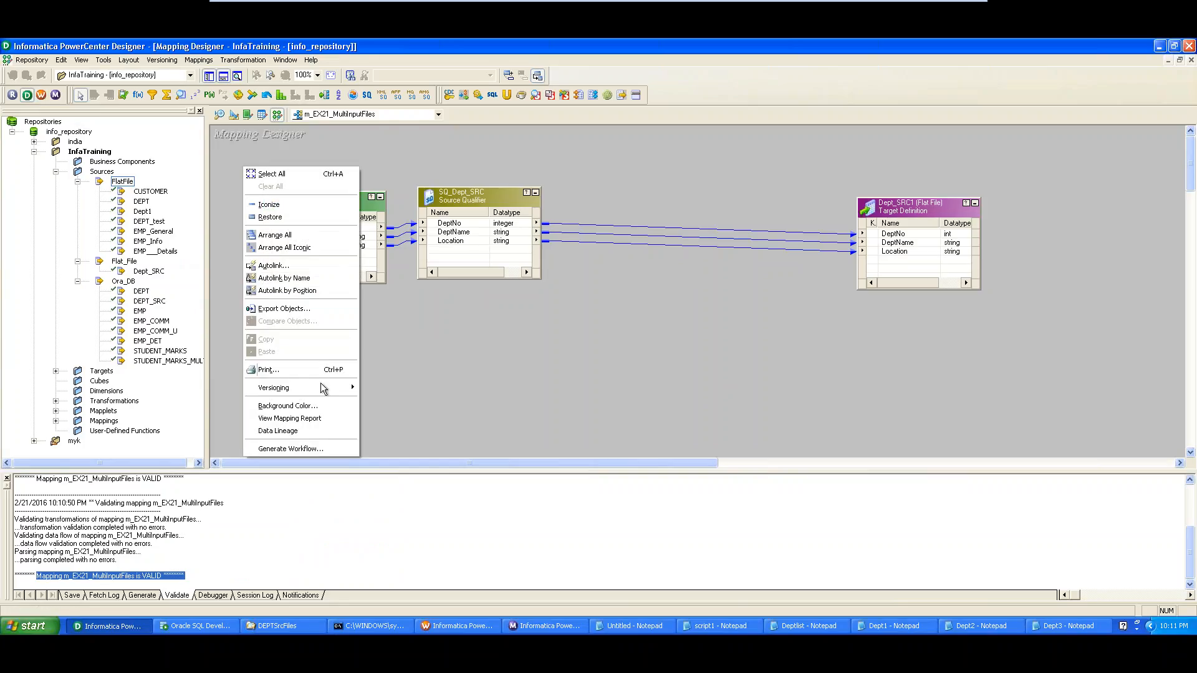
{"action": "left_click", "coordinate": [316, 450]}
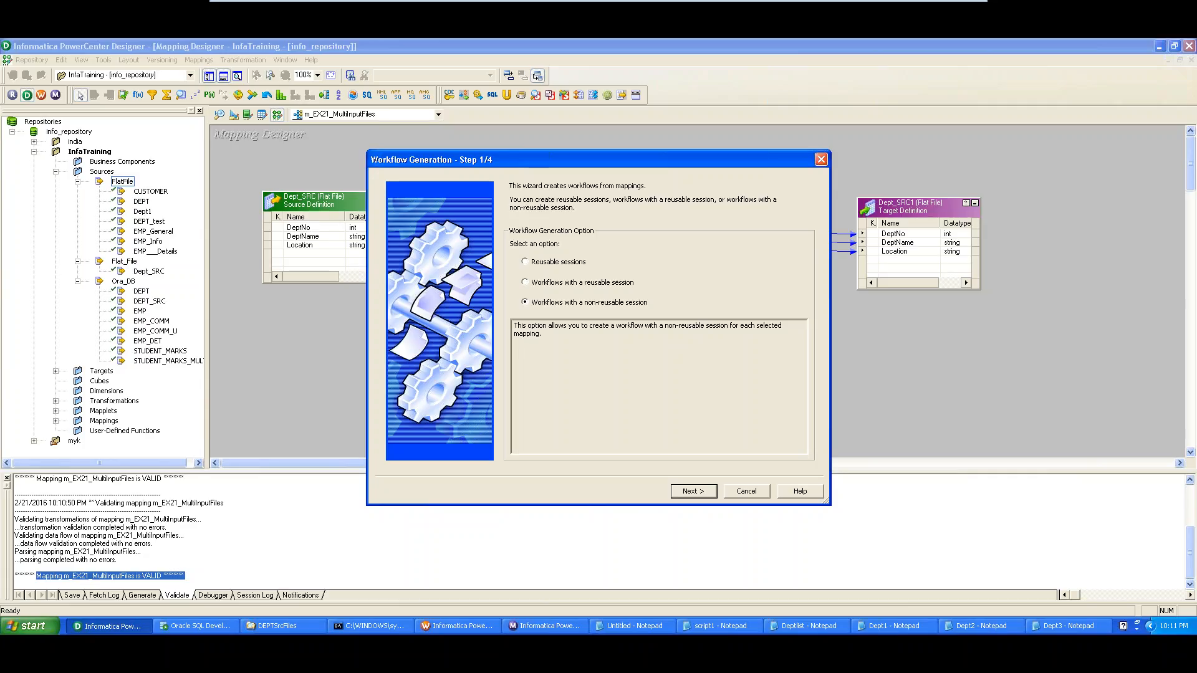
{"action": "left_click", "coordinate": [694, 492]}
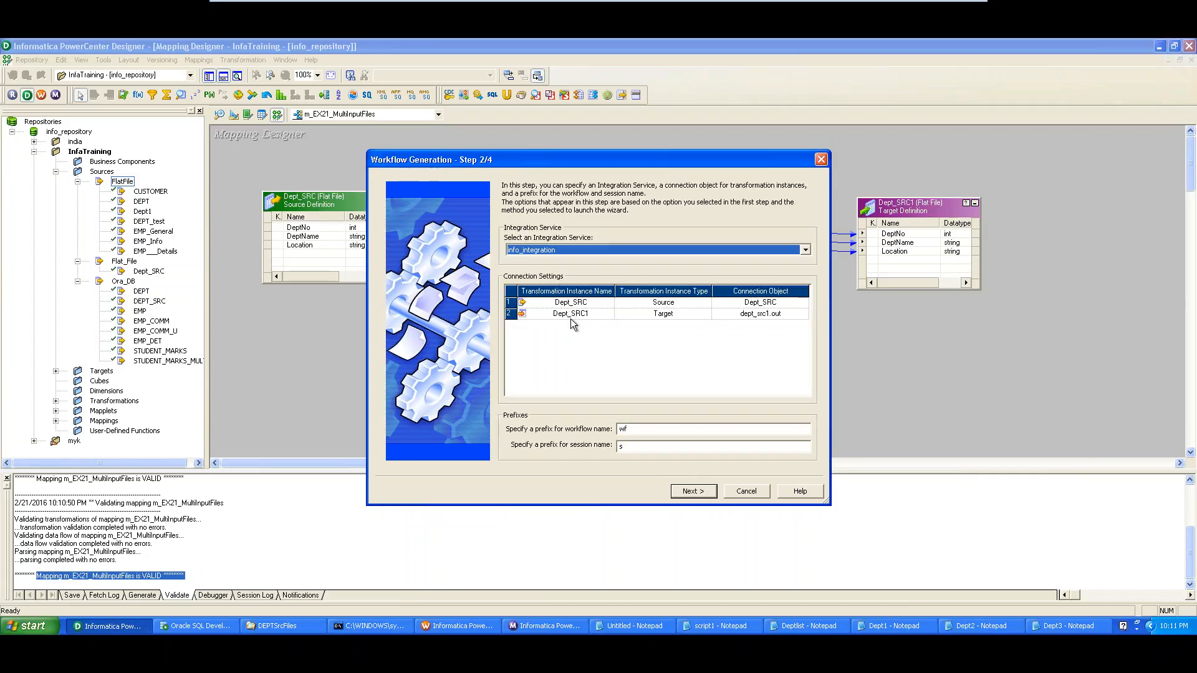
{"action": "left_click", "coordinate": [706, 497]}
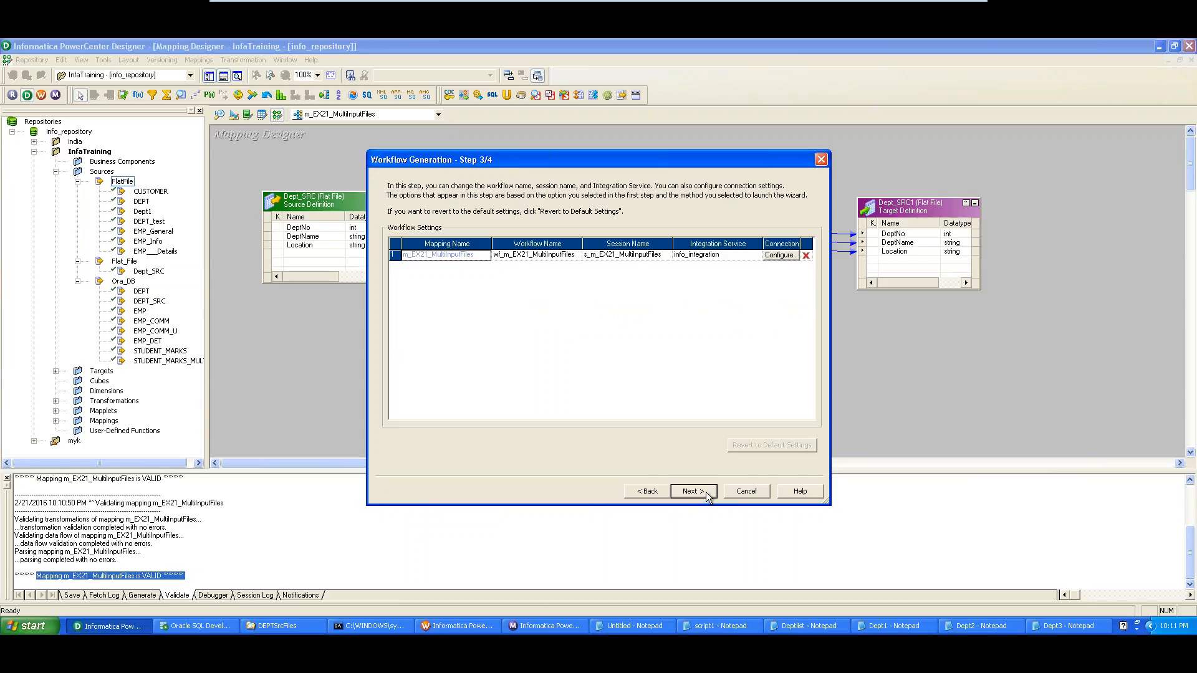
Name the workflow wf_m_EX21_MultiInputFiles1 and session s_m_EX21_MultiInputFiles1, then finish generation
{"action": "left_click", "coordinate": [548, 256]}
{"action": "type", "text": "1"}
{"action": "left_click", "coordinate": [694, 491]}
{"action": "left_click", "coordinate": [608, 355]}
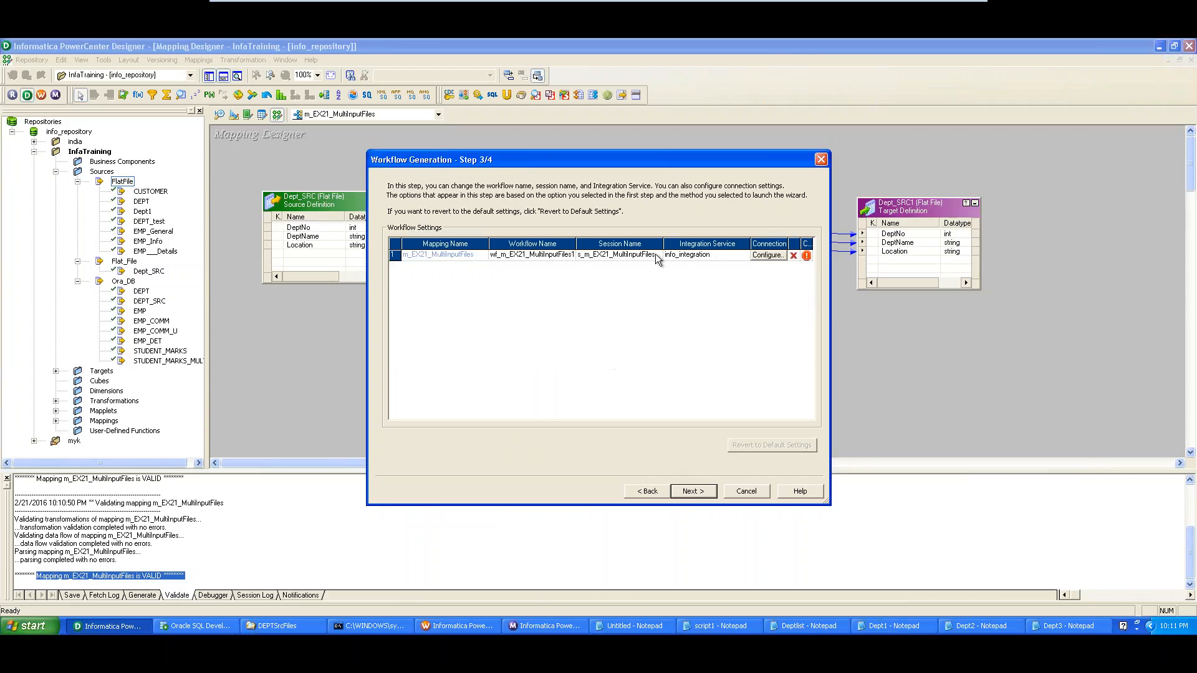
{"action": "left_click", "coordinate": [625, 255]}
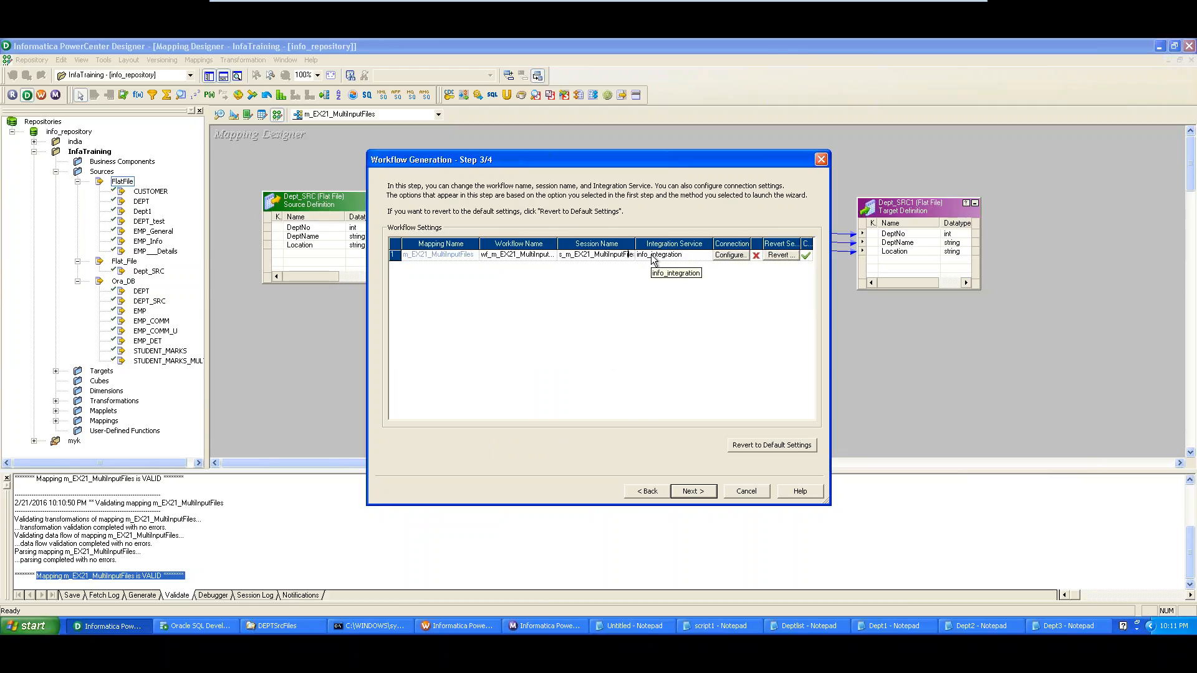
{"action": "key", "text": "Tab"}
{"action": "key", "text": "Tab"}
{"action": "key", "text": "Tab"}
{"action": "left_click", "coordinate": [632, 256]}
{"action": "type", "text": "s"}
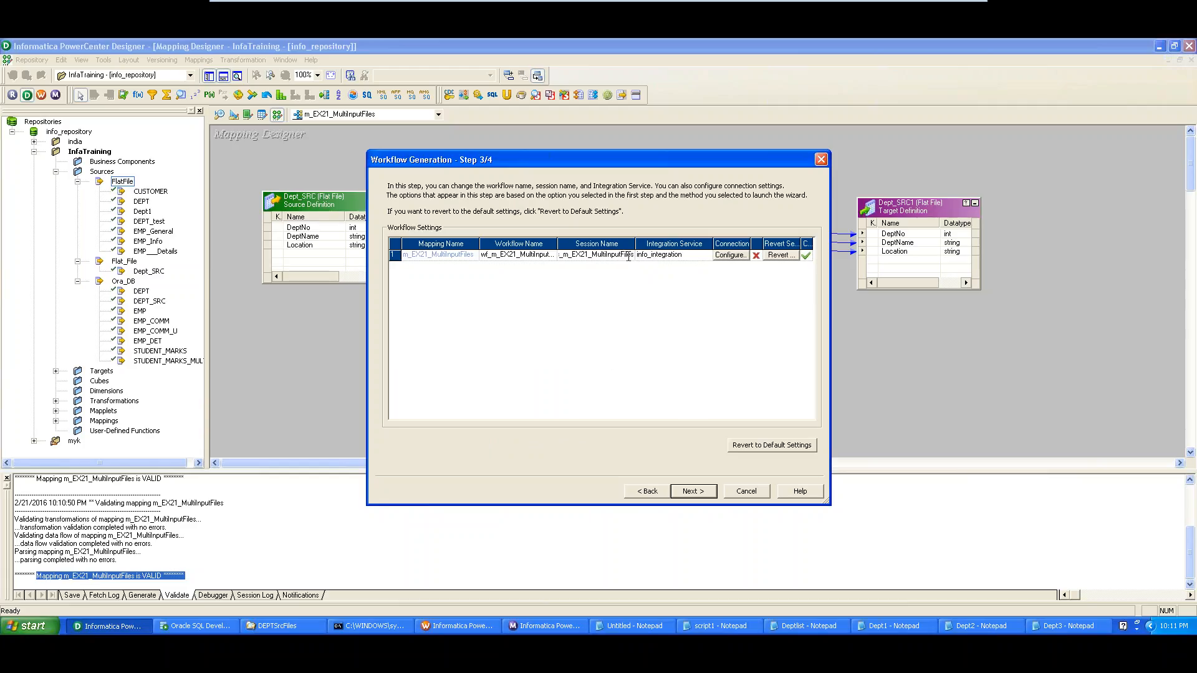
{"action": "type", "text": "1"}
{"action": "left_click", "coordinate": [693, 492]}
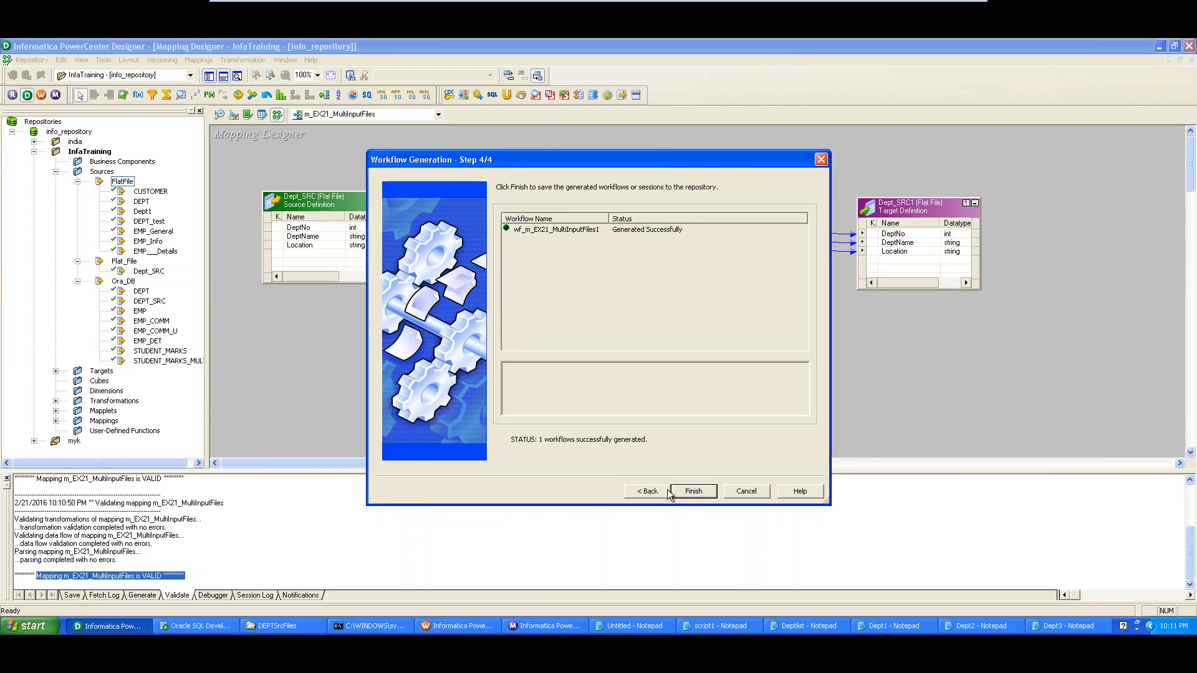
{"action": "left_click", "coordinate": [694, 491]}
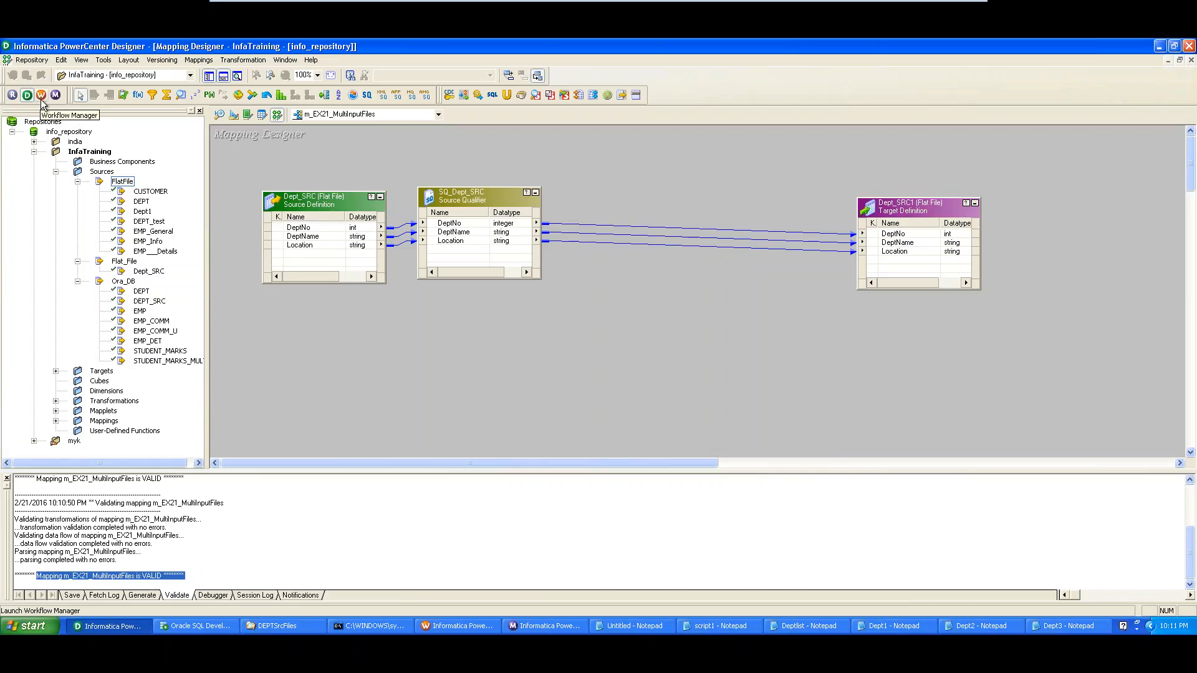
Switch to Workflow Manager and select the s_m_EX21_MultiInputFiles session task on the canvas
{"action": "left_click", "coordinate": [444, 625]}
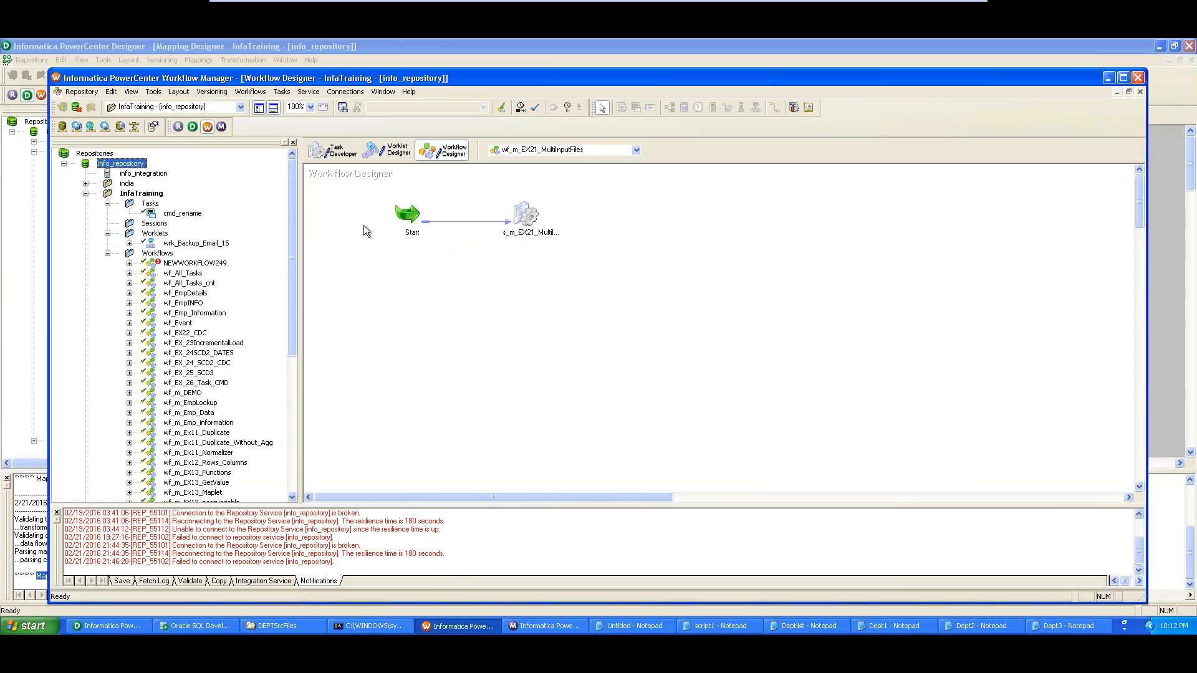
{"action": "left_click", "coordinate": [282, 91]}
{"action": "left_click", "coordinate": [285, 93]}
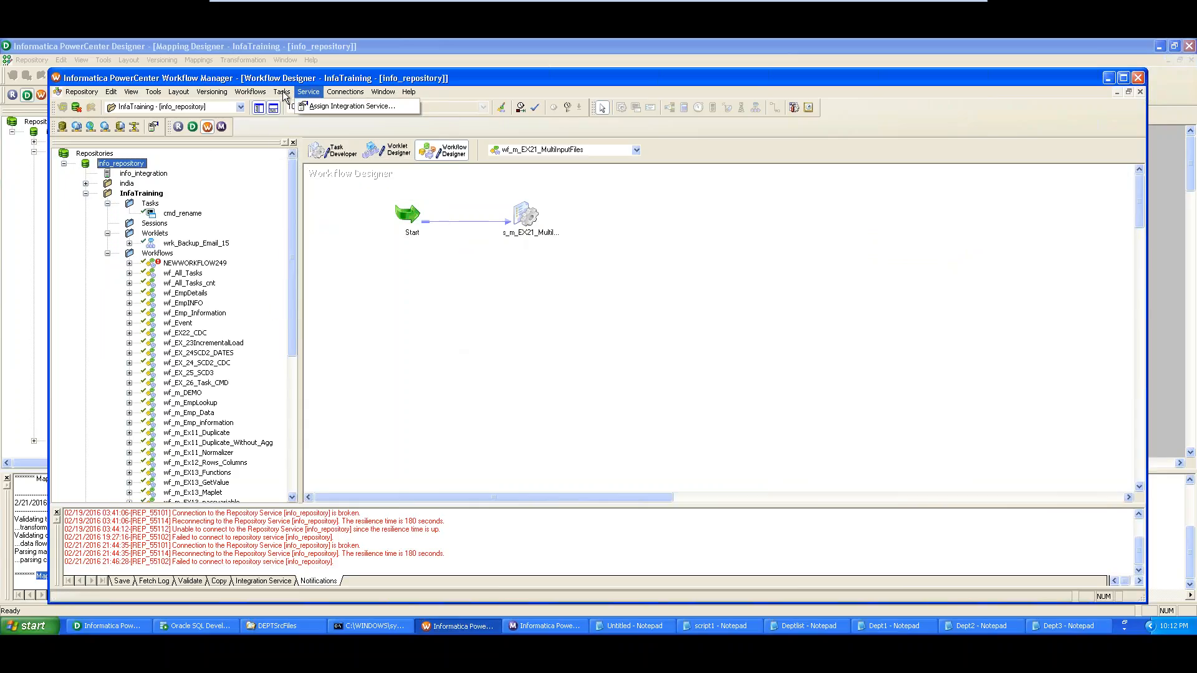
{"action": "left_click", "coordinate": [282, 93]}
{"action": "left_click", "coordinate": [665, 358]}
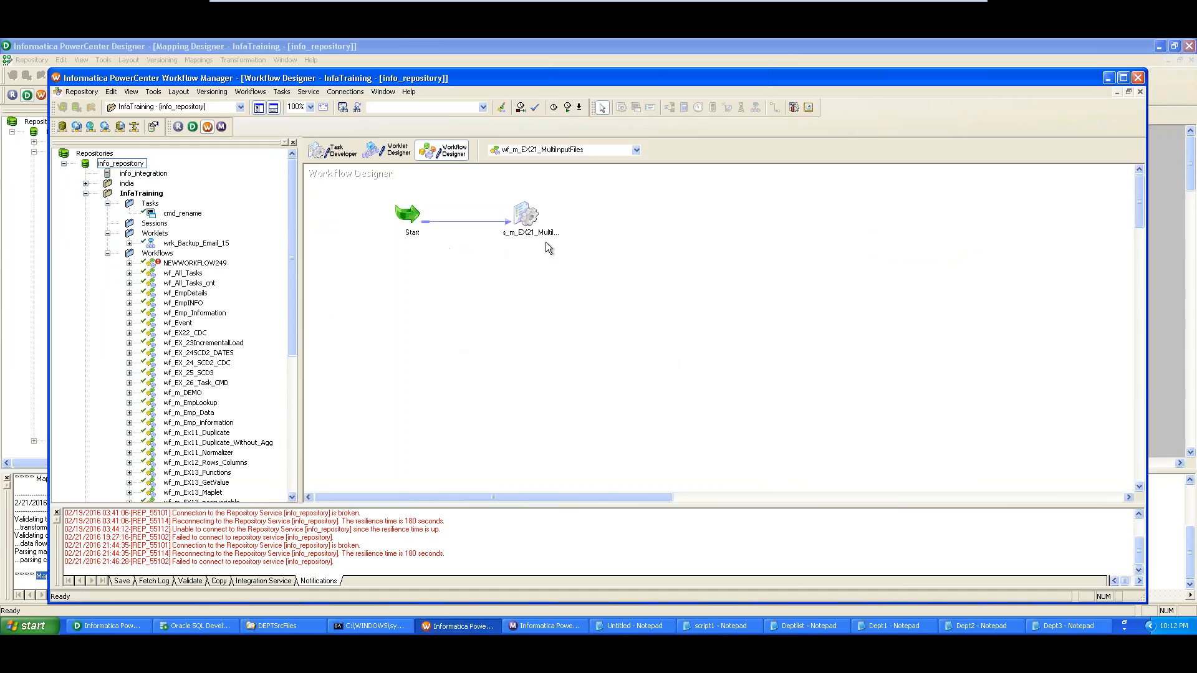
{"action": "left_click", "coordinate": [531, 218]}
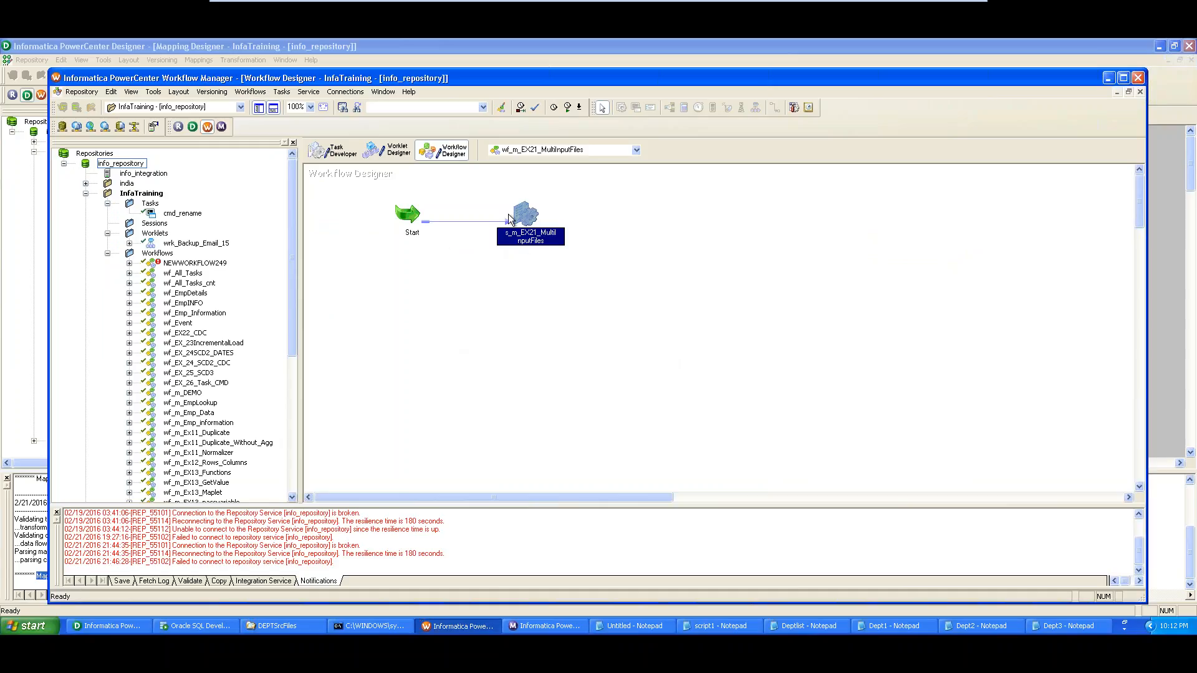
{"action": "mouse_move", "coordinate": [520, 215]}
{"action": "left_click", "coordinate": [282, 91]}
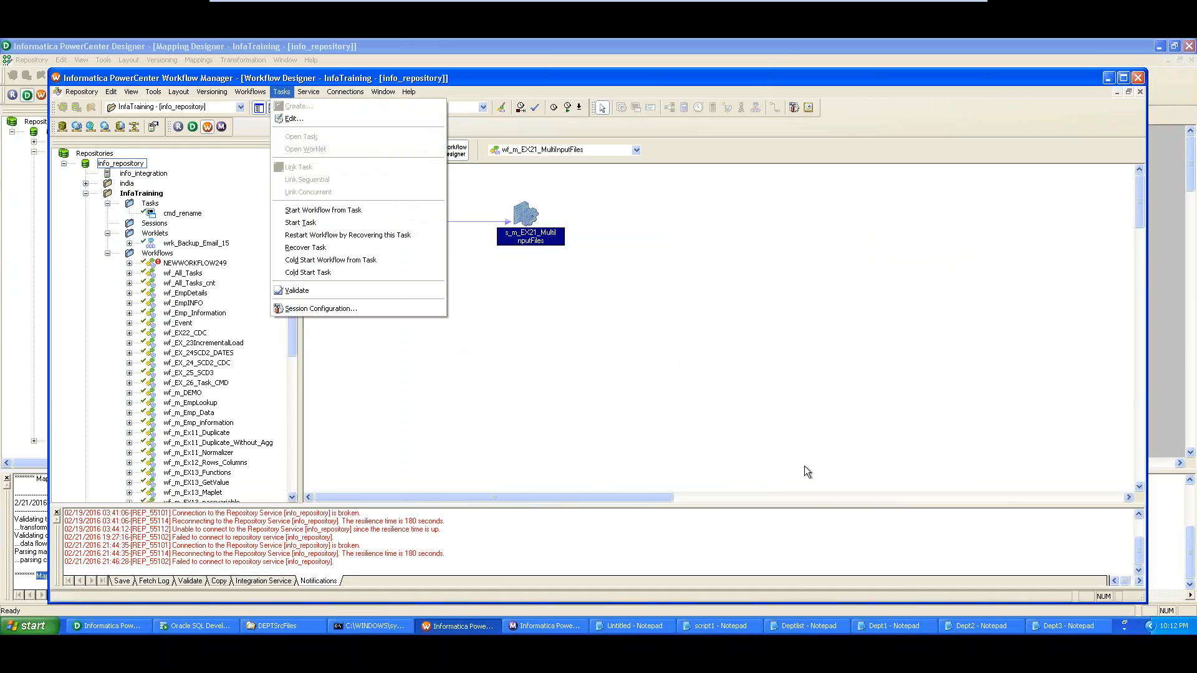
{"action": "left_click", "coordinate": [455, 320]}
{"action": "right_click", "coordinate": [454, 319]}
{"action": "double_click", "coordinate": [526, 215]}
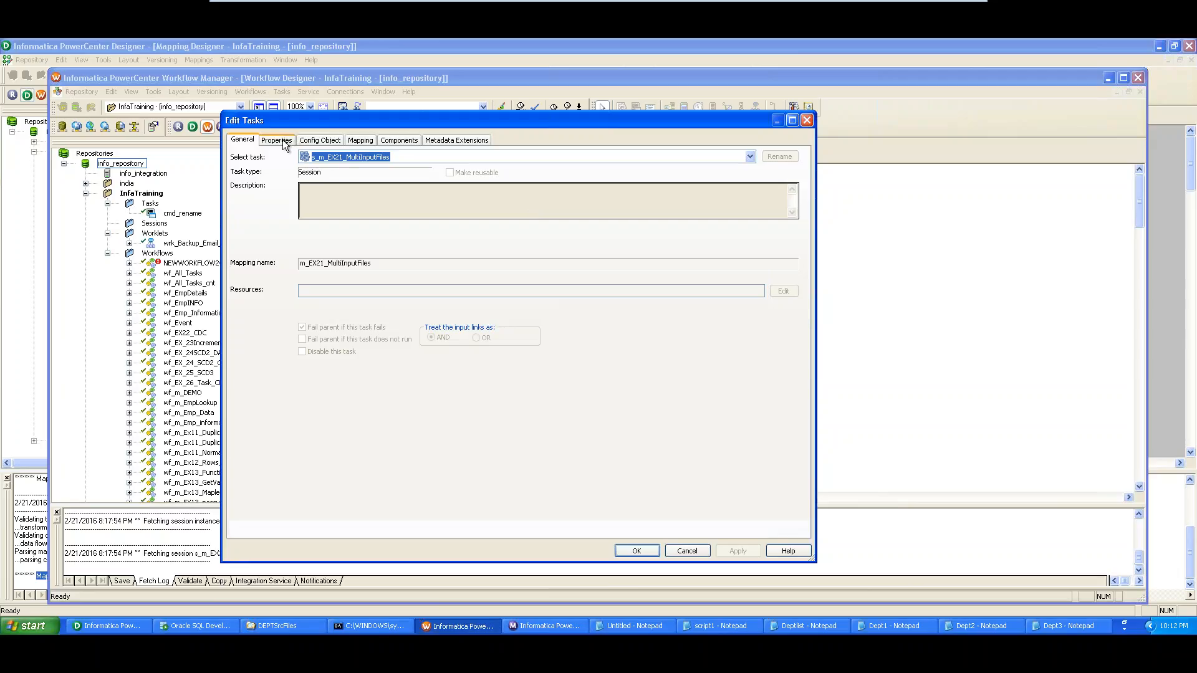
{"action": "left_click", "coordinate": [361, 142]}
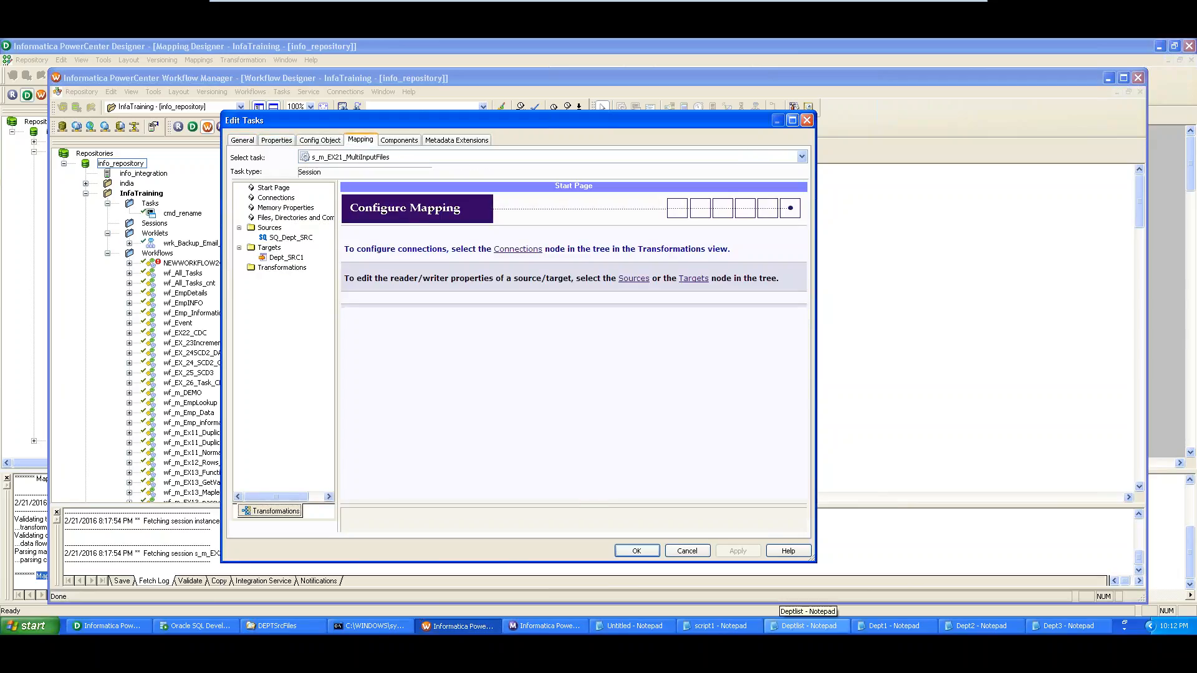
{"action": "left_click", "coordinate": [291, 240]}
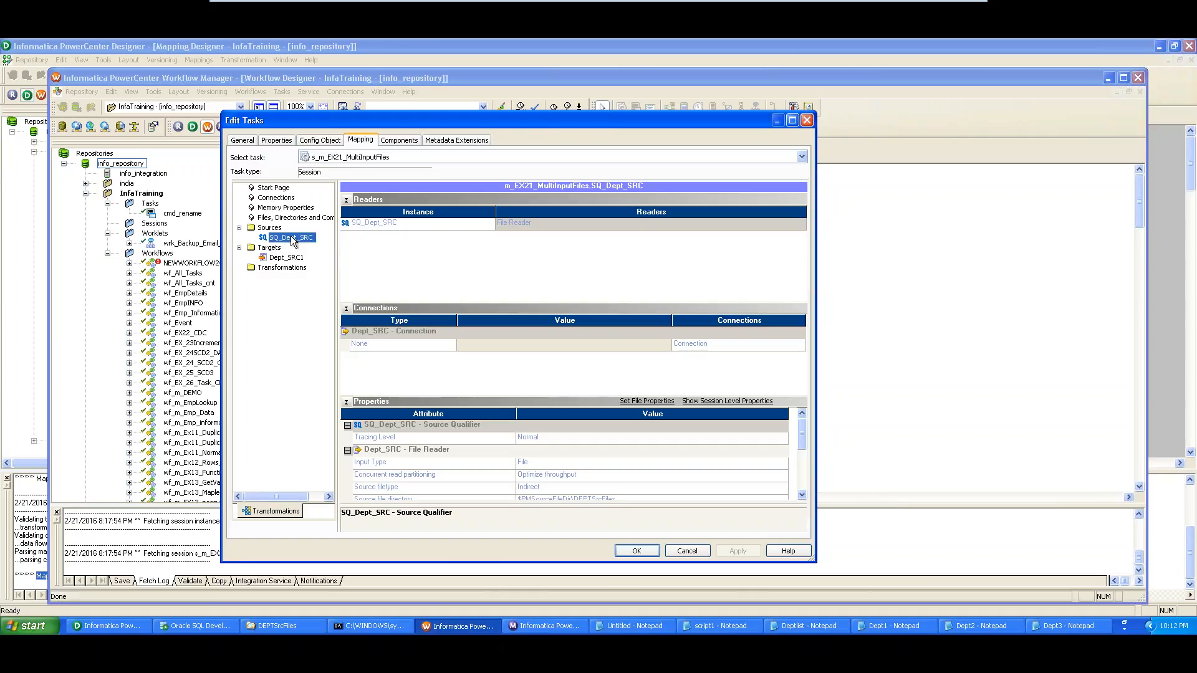
{"action": "left_click_drag", "start_coordinate": [806, 432], "coordinate": [806, 444]}
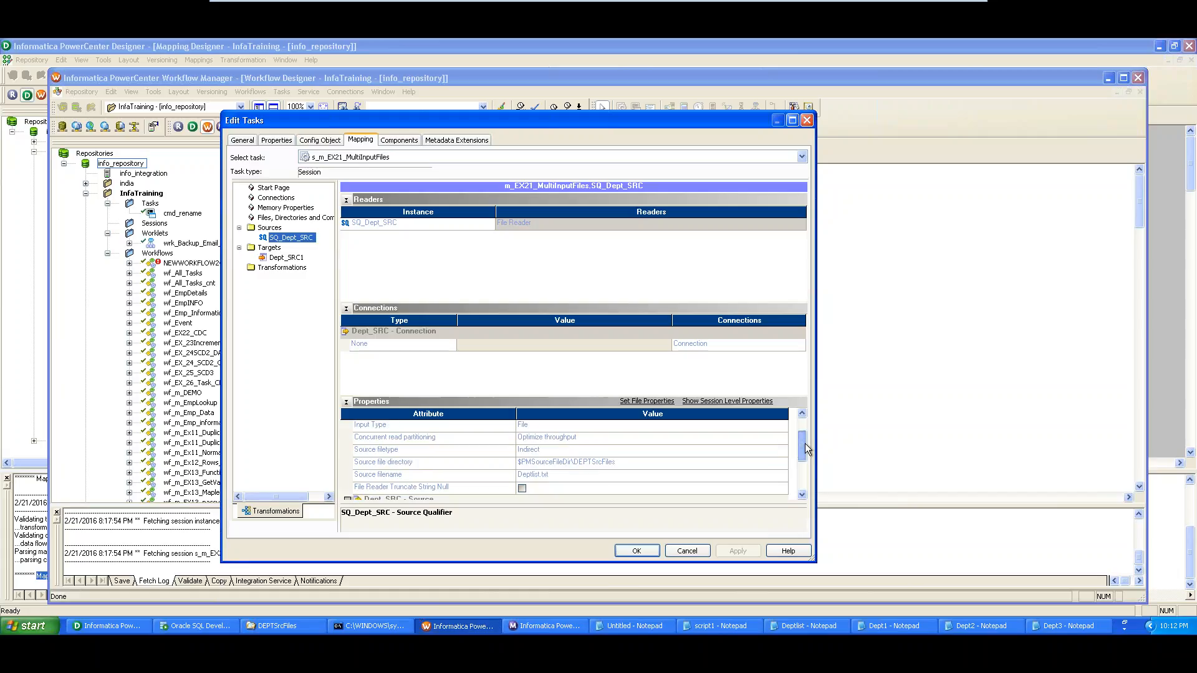
{"action": "scroll", "coordinate": [806, 443], "scroll_direction": "up", "scroll_amount": 1}
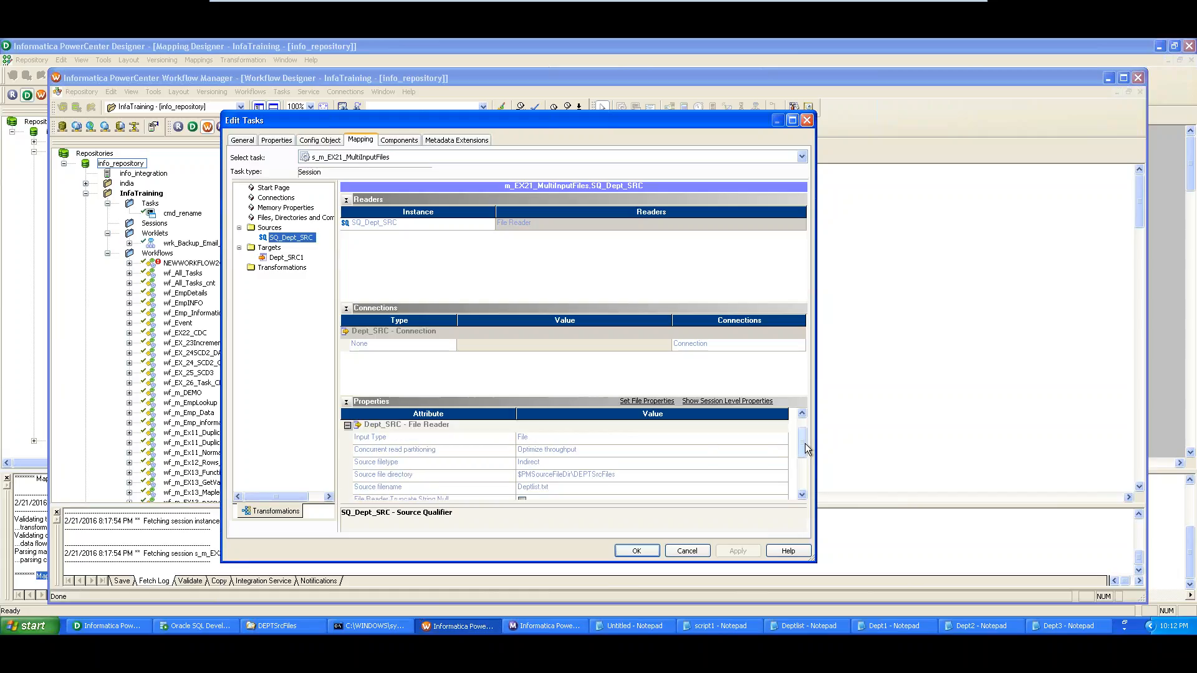
{"action": "left_click", "coordinate": [433, 464]}
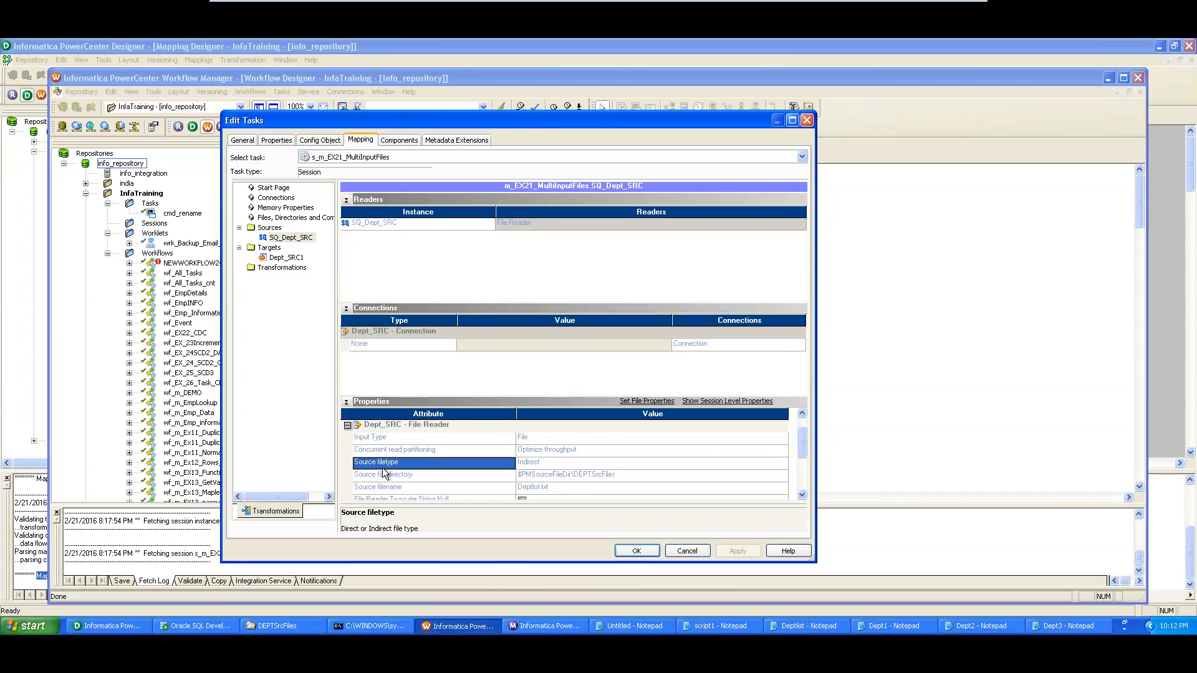
{"action": "left_click", "coordinate": [566, 464]}
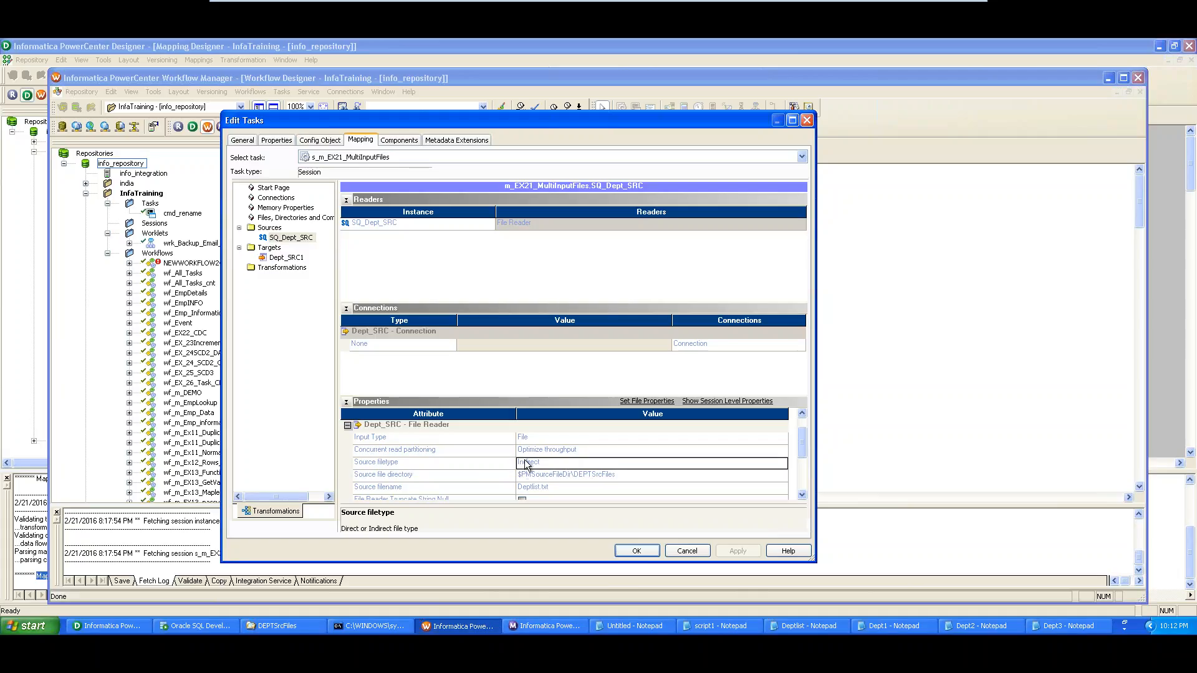
{"action": "left_click_drag", "start_coordinate": [546, 462], "coordinate": [508, 464]}
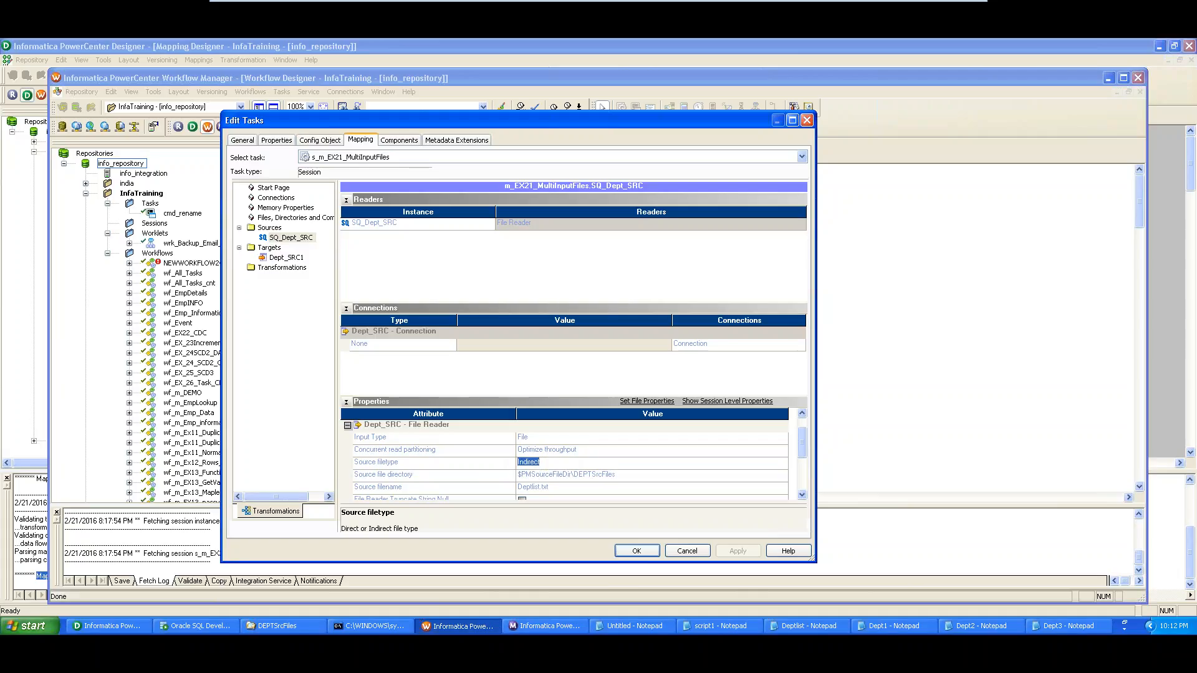
{"action": "left_click", "coordinate": [422, 476]}
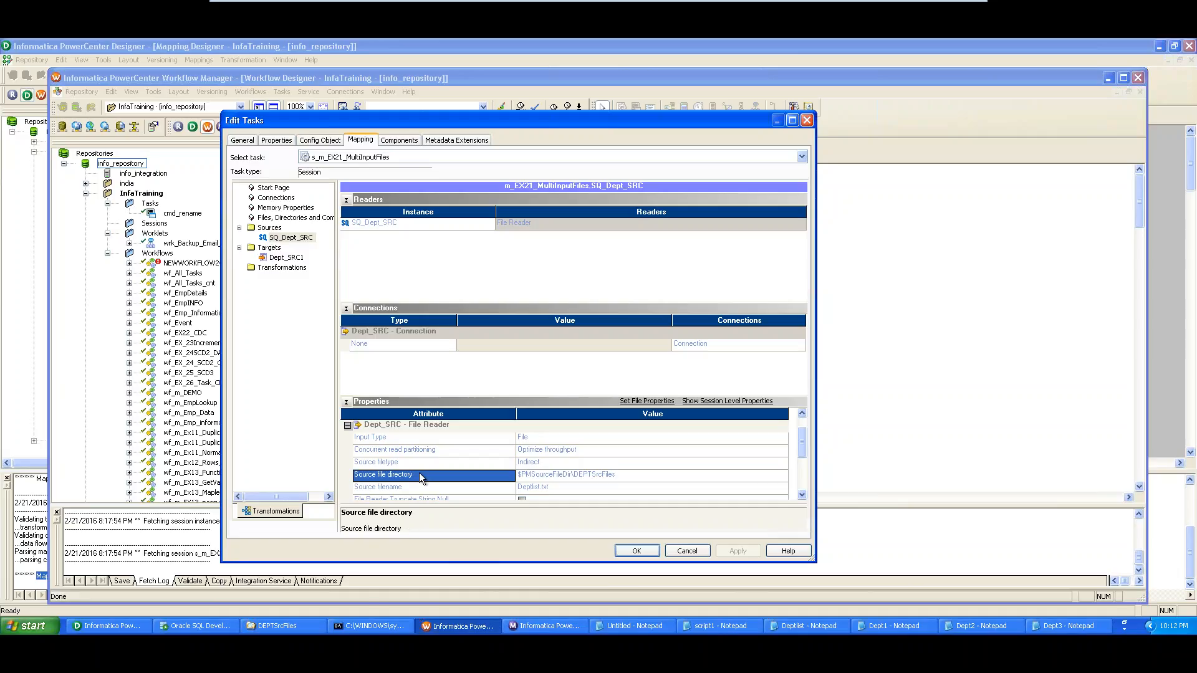
{"action": "left_click", "coordinate": [591, 477]}
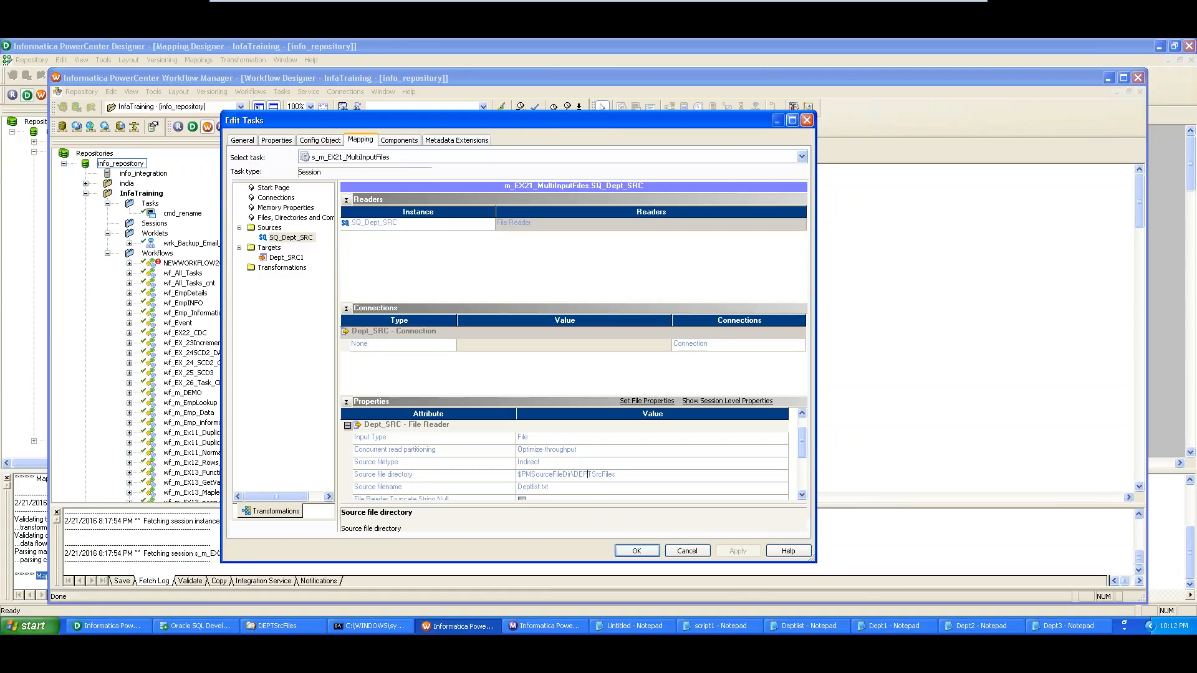
{"action": "left_click_drag", "start_coordinate": [619, 475], "coordinate": [521, 472]}
{"action": "left_click", "coordinate": [492, 487]}
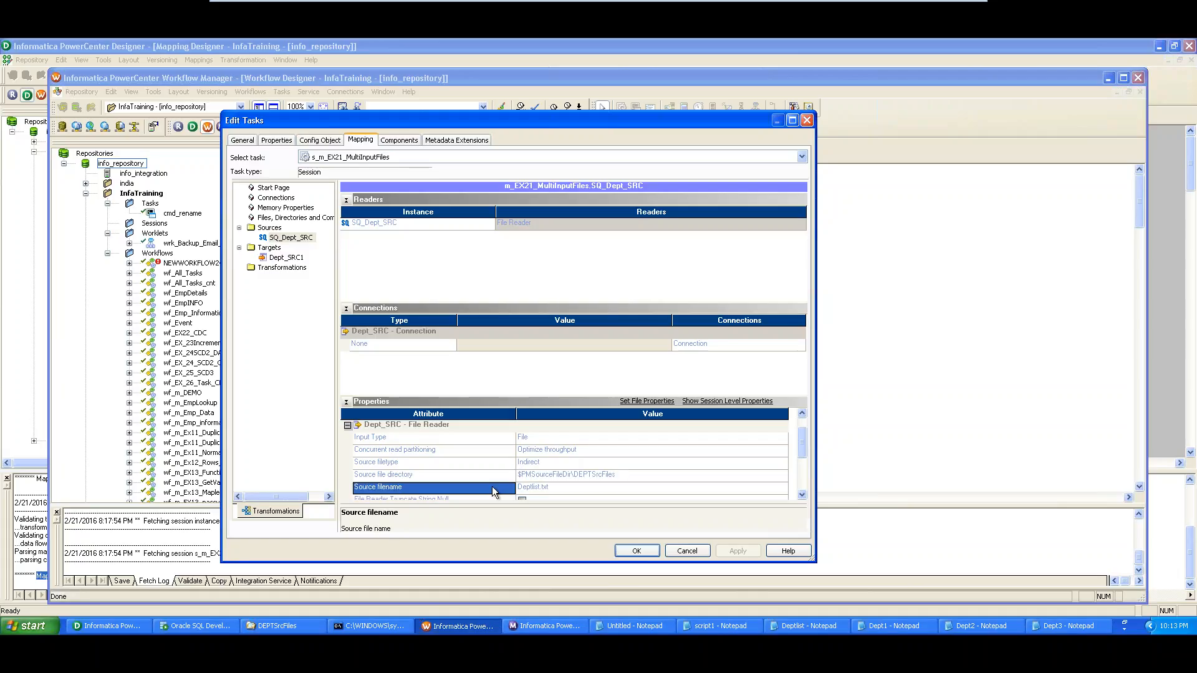
{"action": "left_click", "coordinate": [540, 487]}
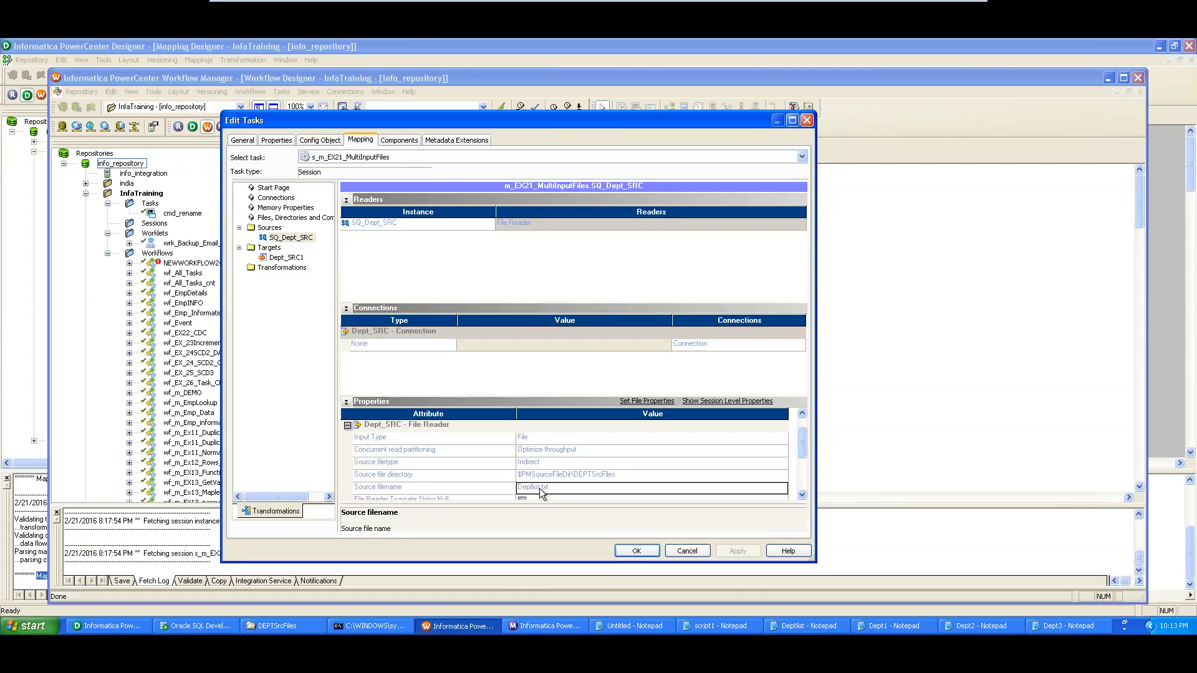
{"action": "left_click_drag", "start_coordinate": [551, 487], "coordinate": [515, 487]}
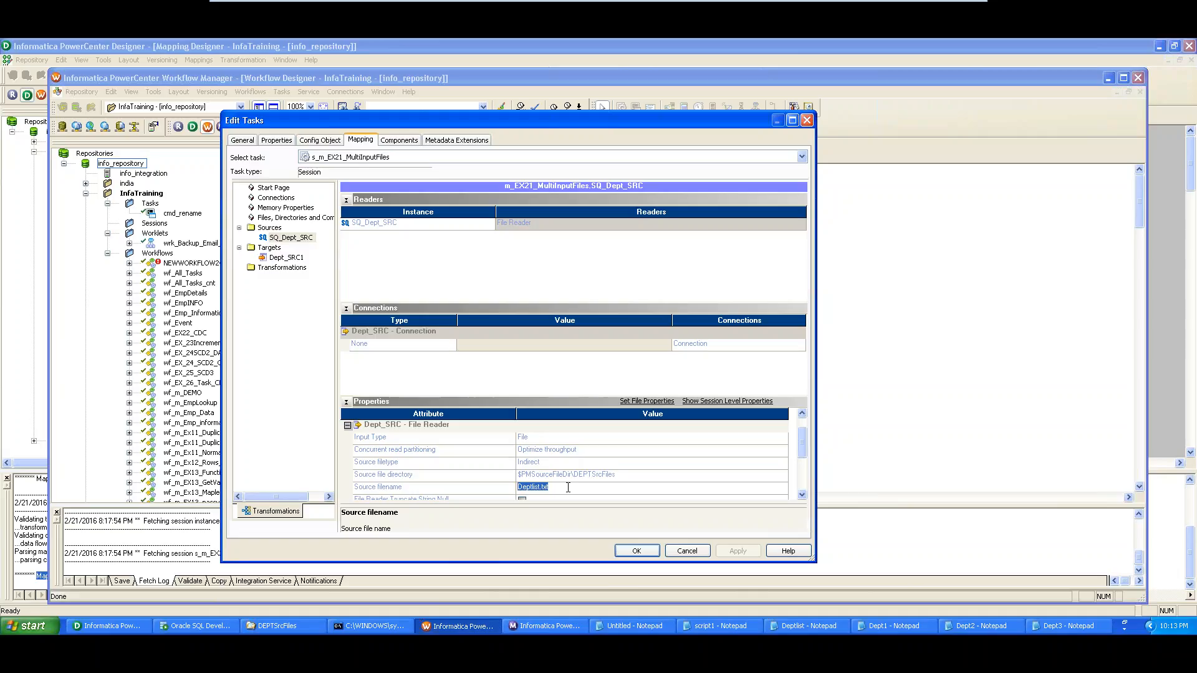
{"action": "left_click", "coordinate": [568, 487]}
{"action": "left_click", "coordinate": [787, 627]}
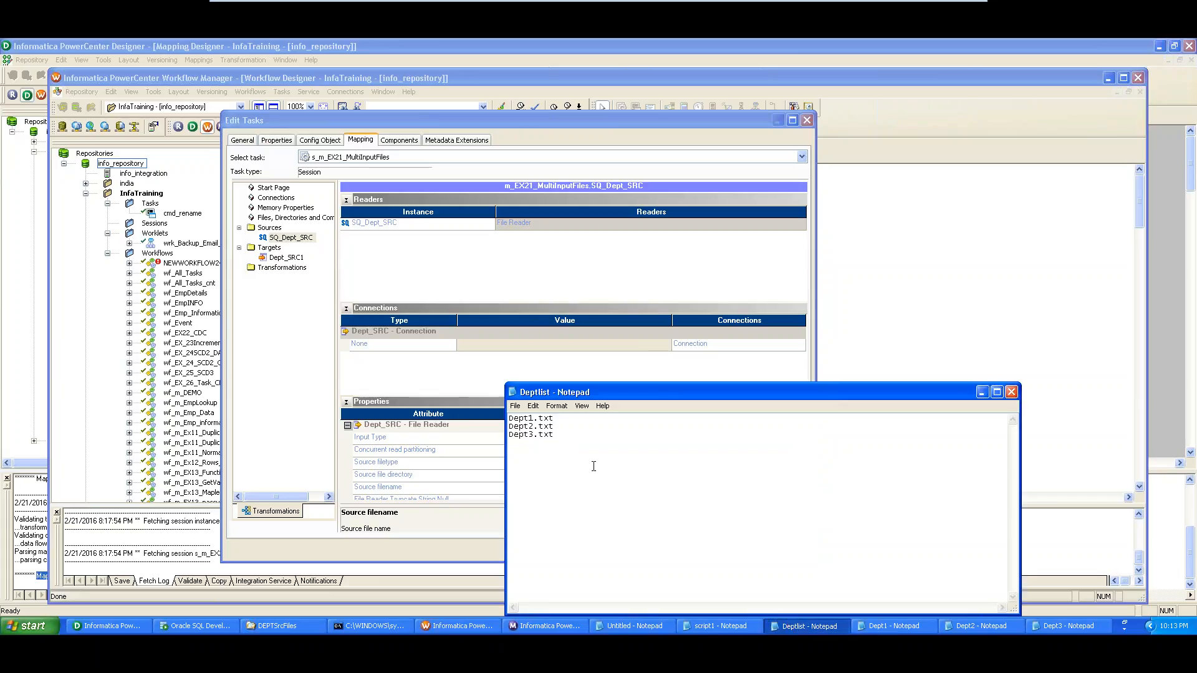
{"action": "key", "text": "ctrl+a"}
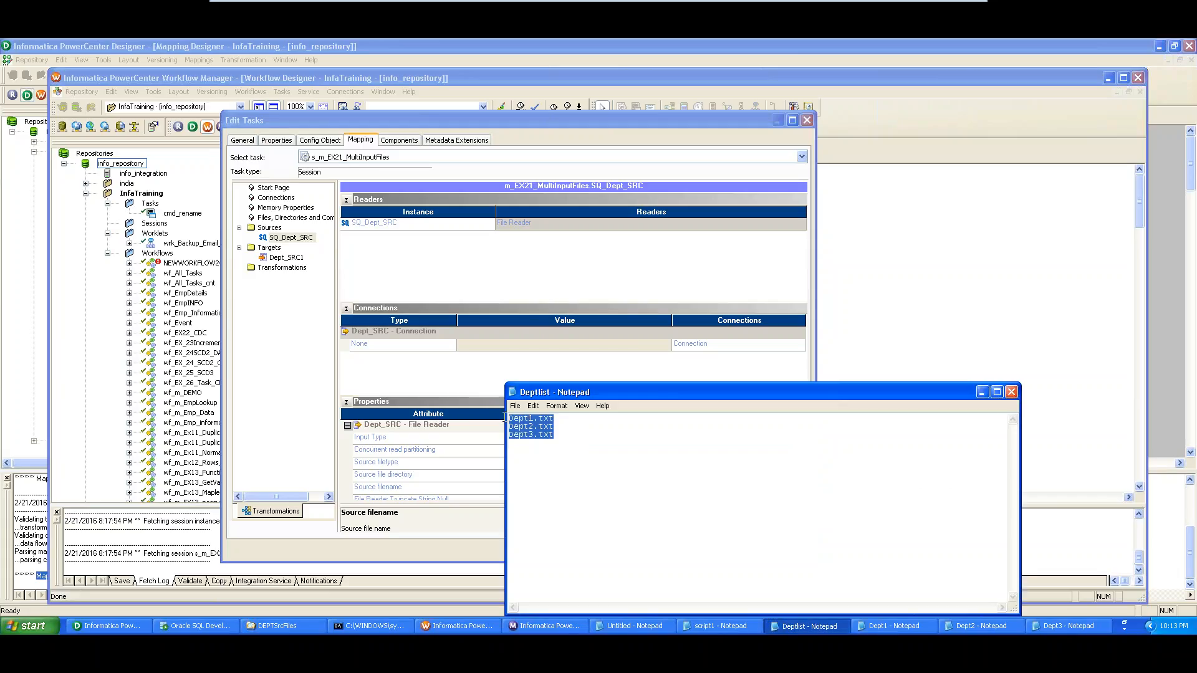
{"action": "left_click", "coordinate": [1011, 393]}
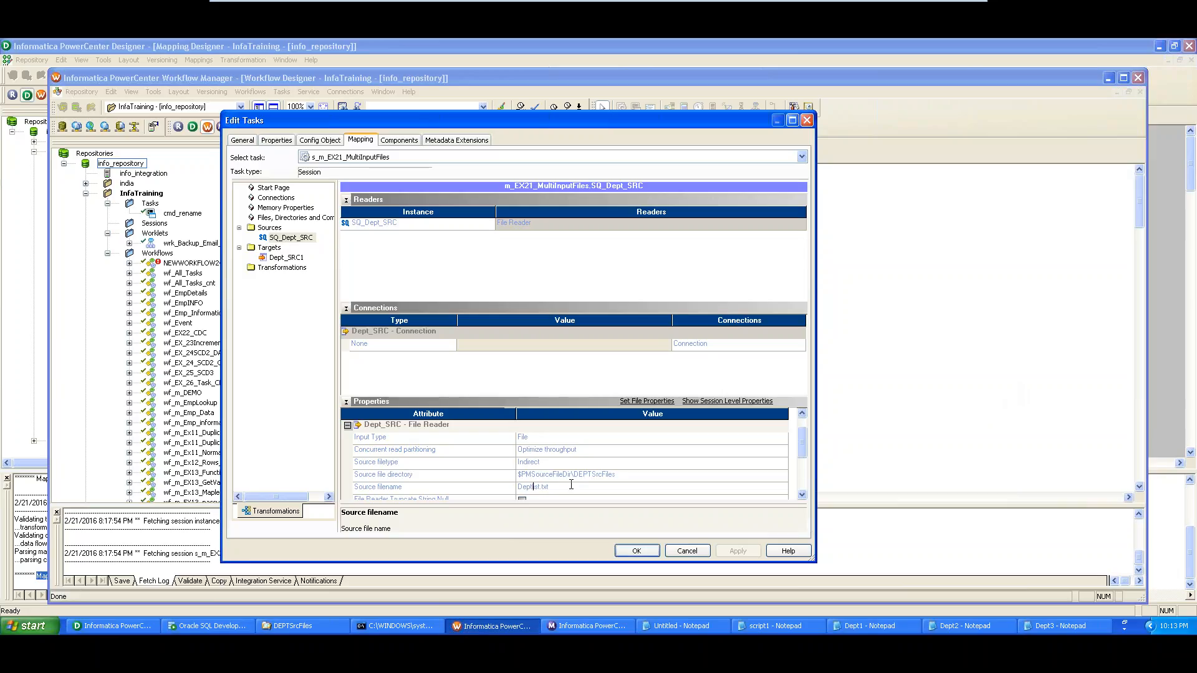
{"action": "left_click_drag", "start_coordinate": [548, 486], "coordinate": [517, 480]}
Cancel the session's Edit Tasks dialog and start workflow wf_m_EX21_MultiInputFiles
{"action": "left_click", "coordinate": [686, 552]}
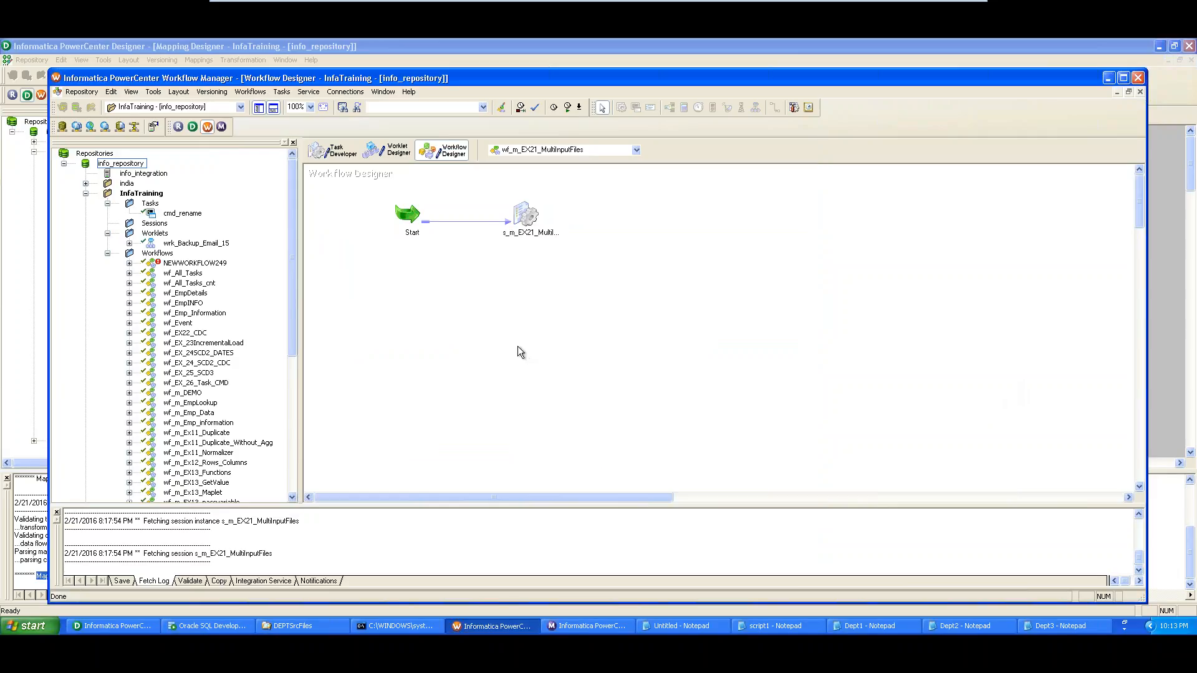
{"action": "right_click", "coordinate": [362, 279]}
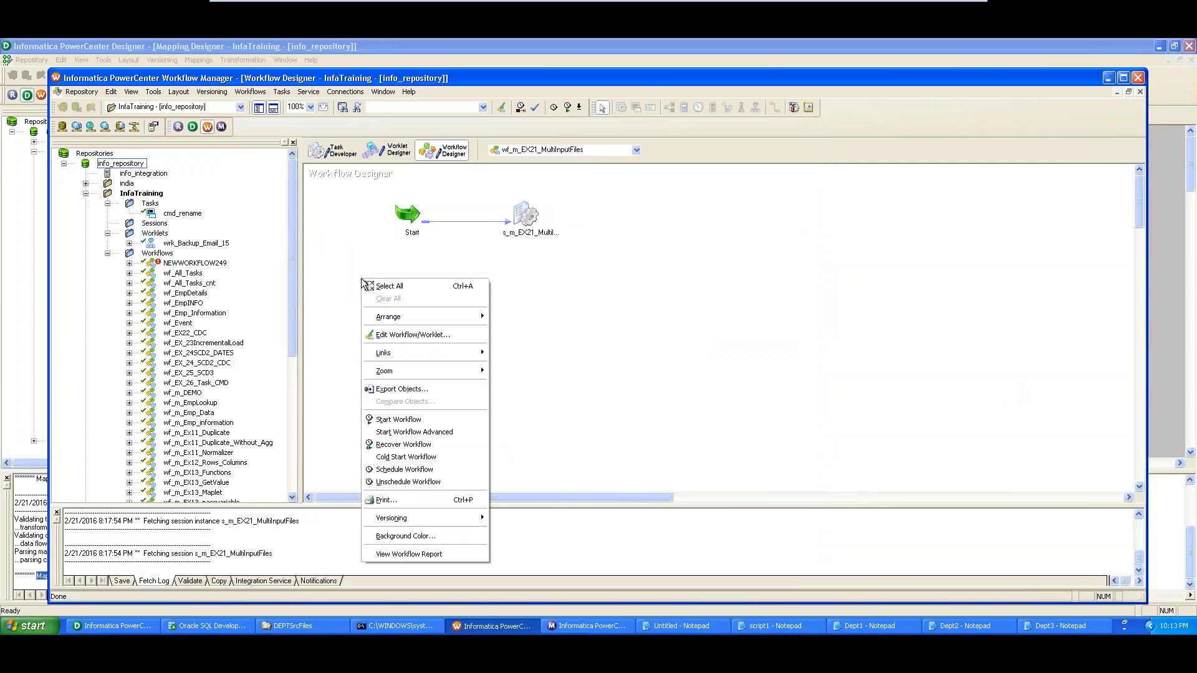
{"action": "left_click", "coordinate": [417, 421]}
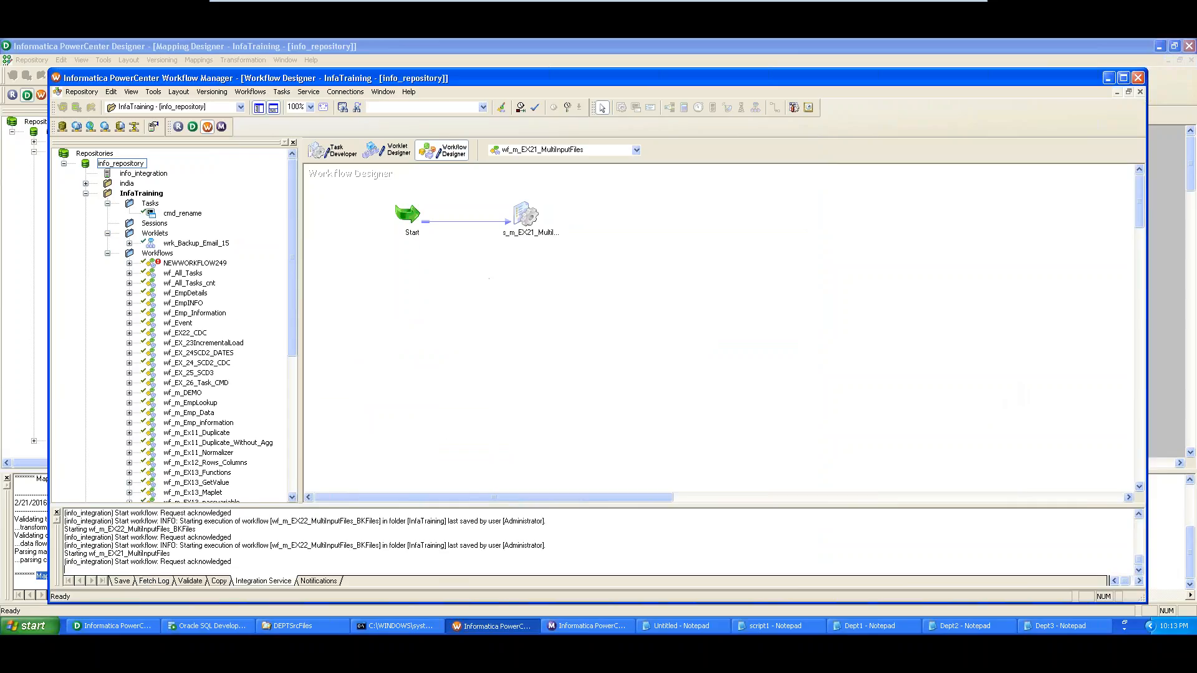
{"action": "left_click", "coordinate": [604, 630]}
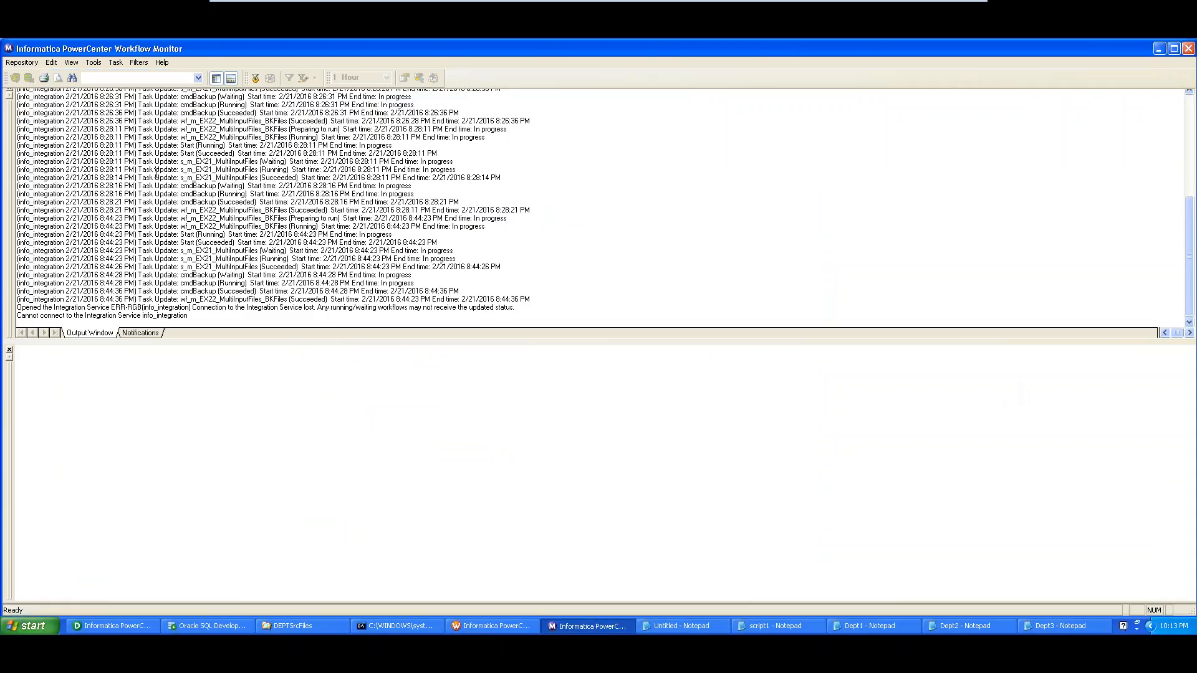
Confirm wf_m_EX21_MultiInputFiles and session s_m_EX21_MultiInputFiles show Succeeded, then minimize the Monitor
{"action": "left_click", "coordinate": [231, 78]}
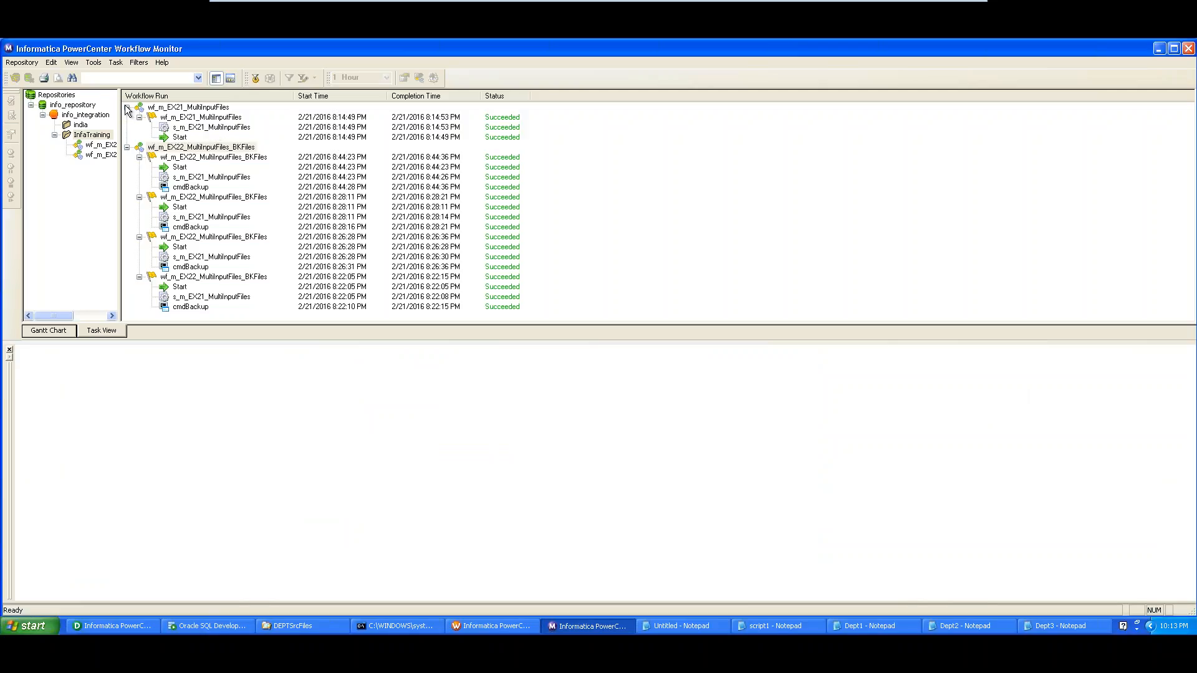
{"action": "left_click", "coordinate": [185, 129]}
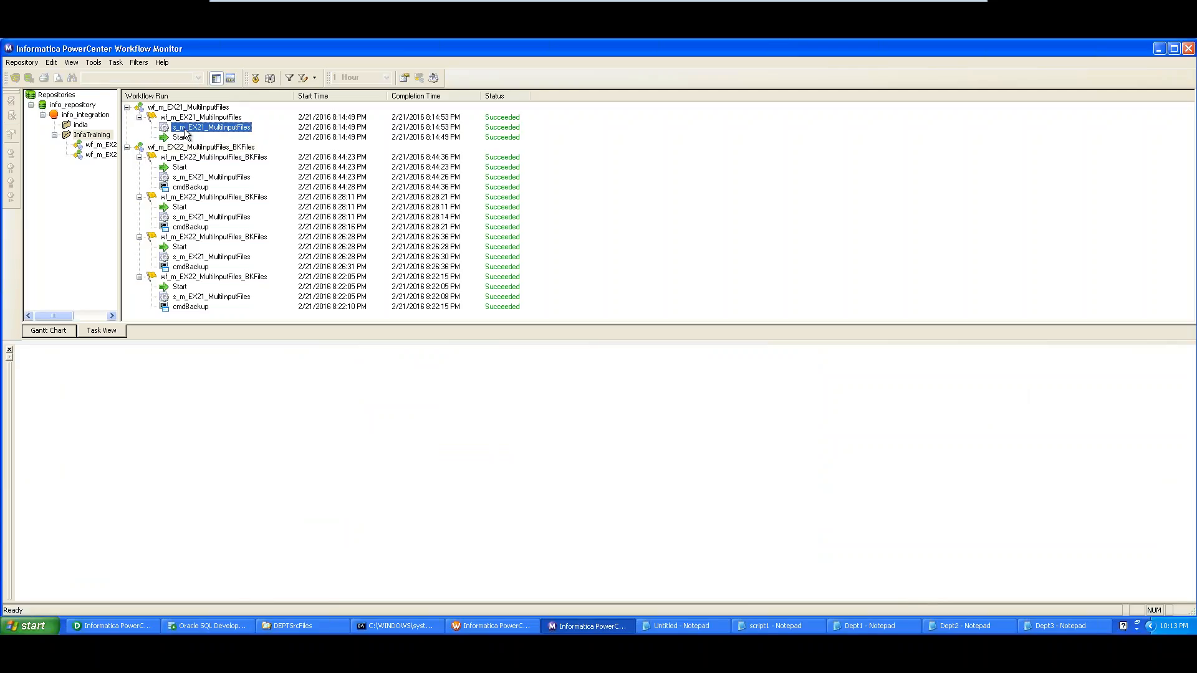
{"action": "left_click", "coordinate": [127, 107]}
{"action": "left_click", "coordinate": [127, 117]}
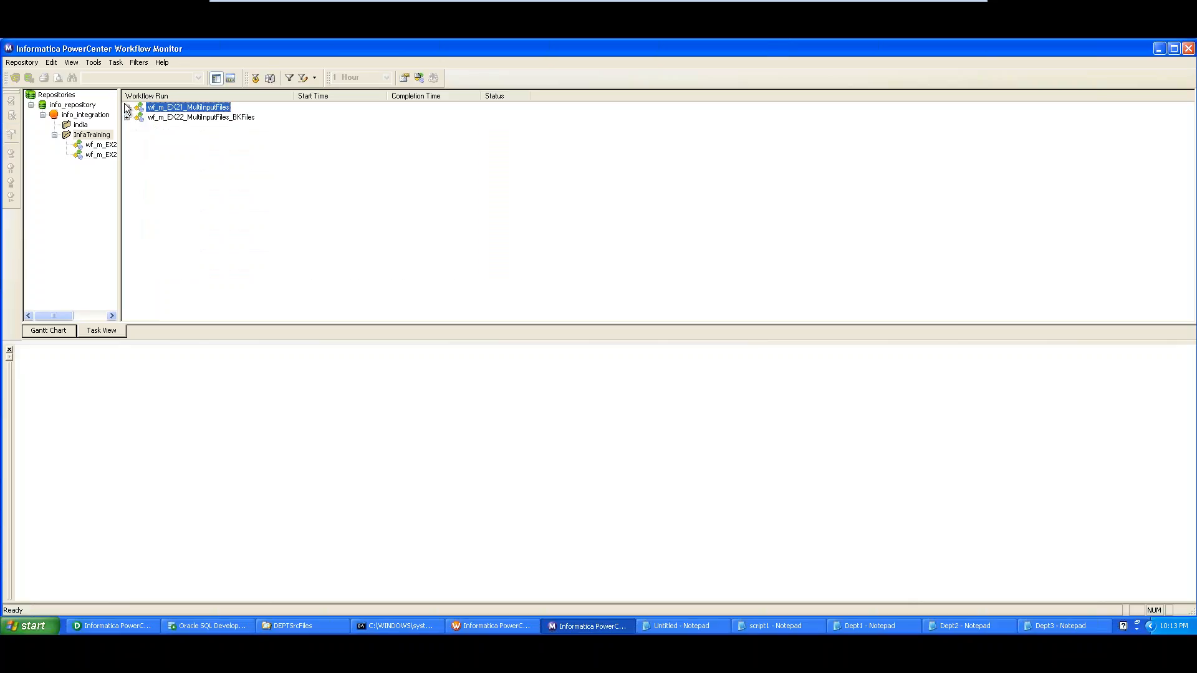
{"action": "left_click", "coordinate": [128, 107]}
{"action": "left_click", "coordinate": [170, 128]}
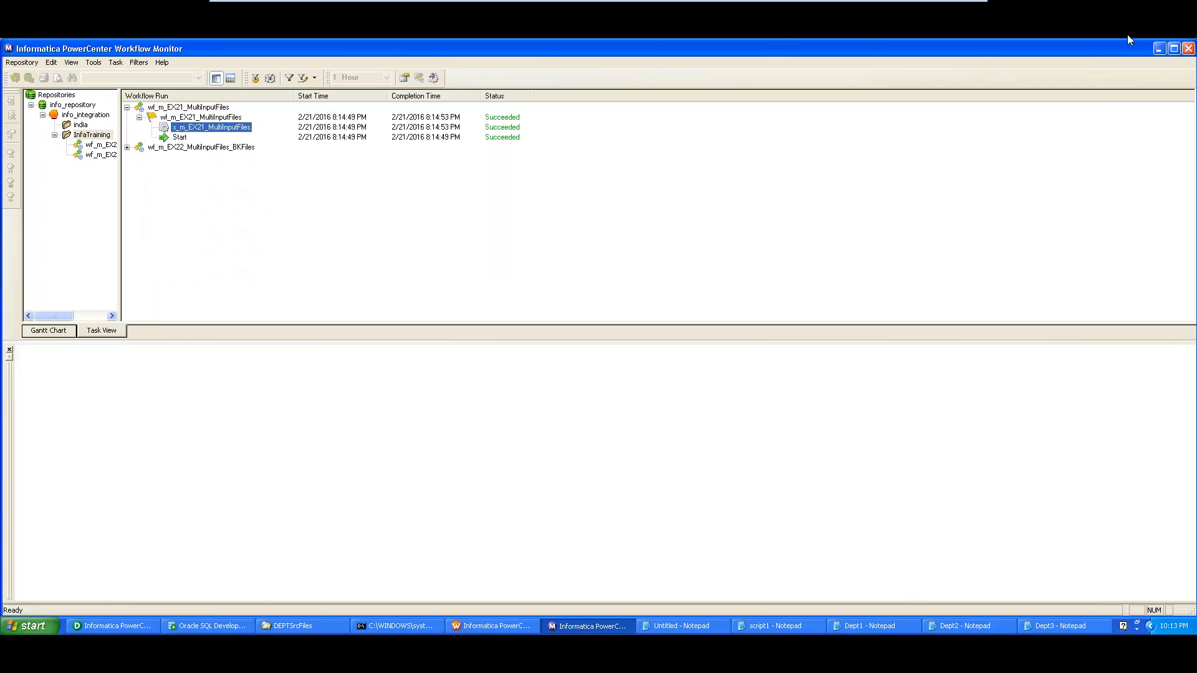
{"action": "left_click", "coordinate": [1159, 48]}
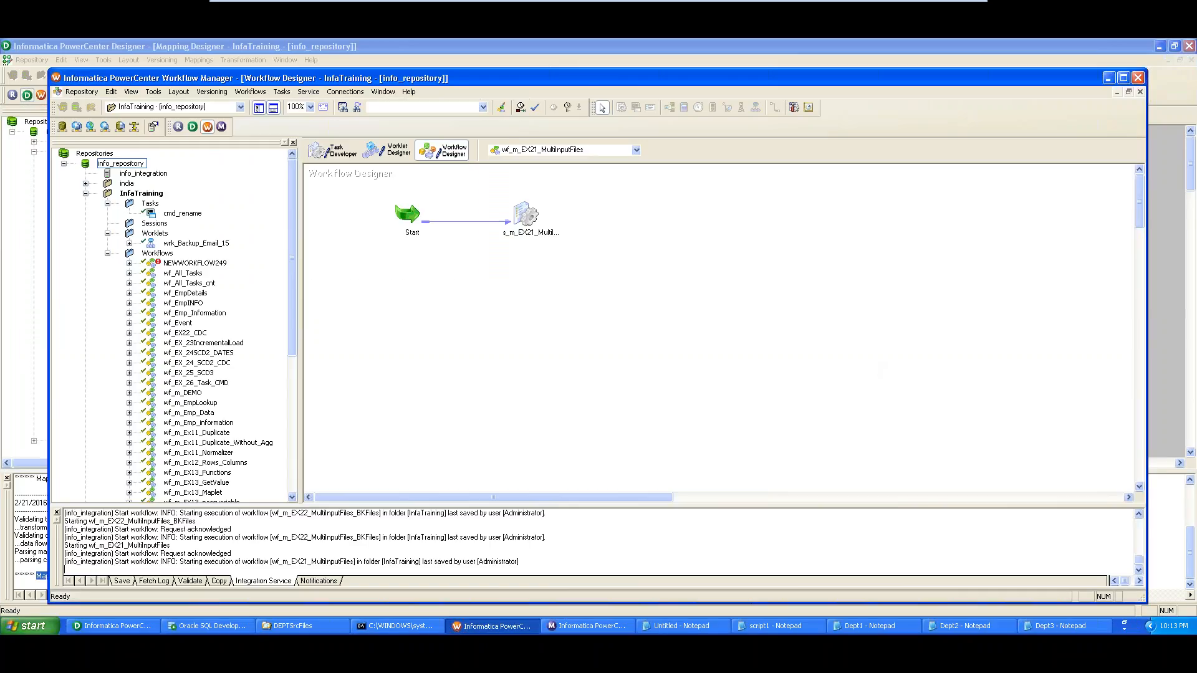
Open the DEPARTMENT file in TgtFiles to review the merged Dept rows, then return to Workflow Manager
{"action": "left_click", "coordinate": [290, 626]}
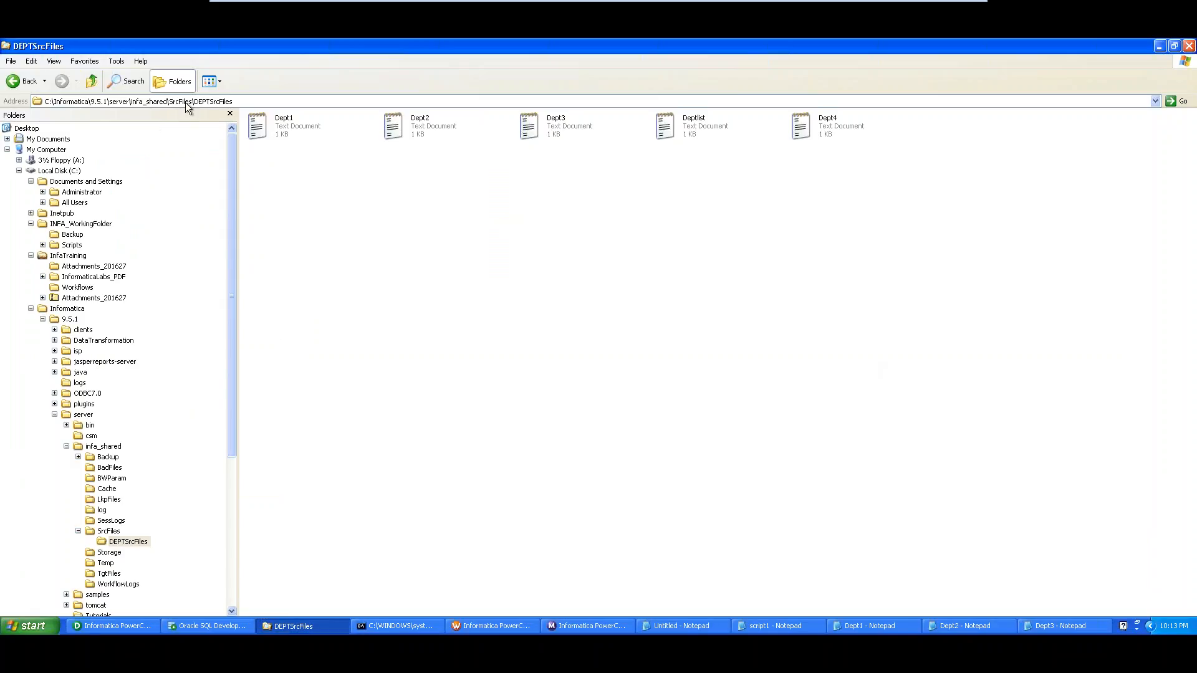
{"action": "left_click", "coordinate": [109, 574]}
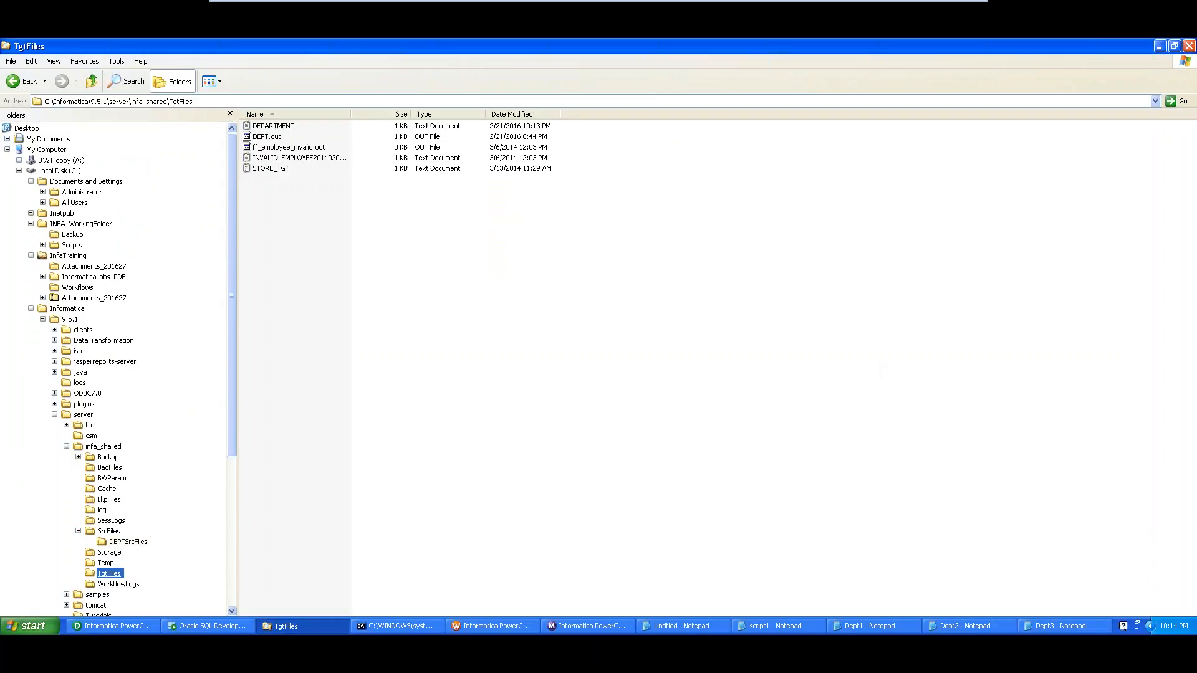
{"action": "left_click", "coordinate": [283, 126]}
{"action": "double_click", "coordinate": [282, 126]}
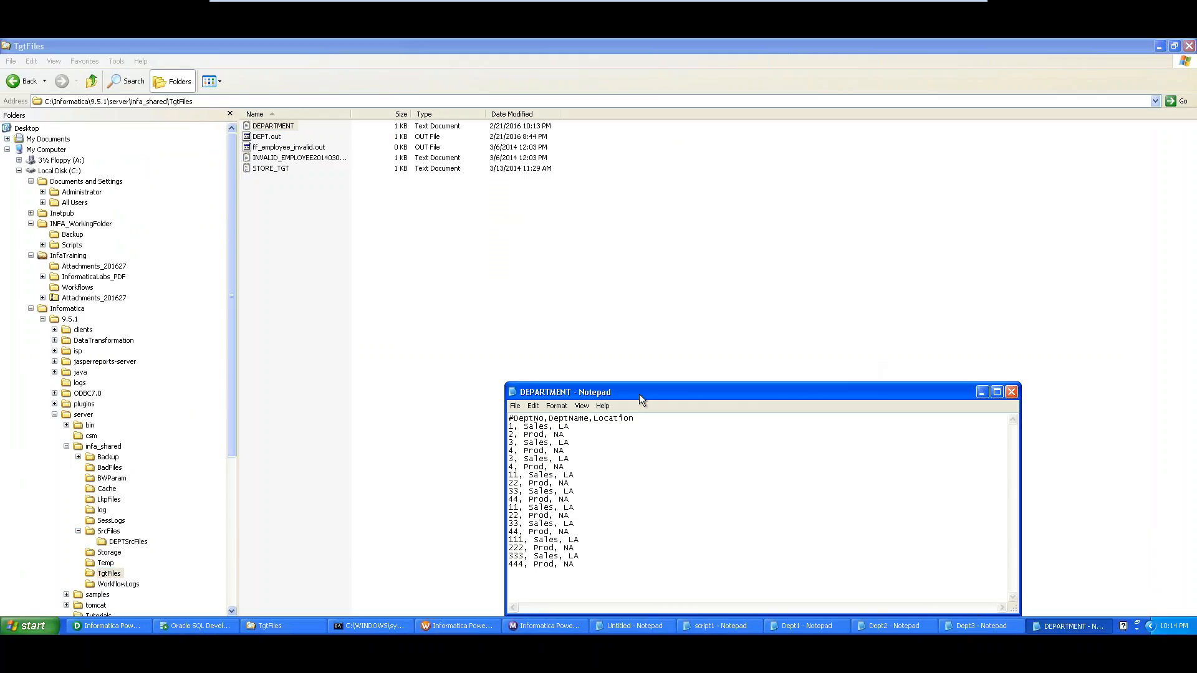
{"action": "left_click_drag", "start_coordinate": [637, 395], "coordinate": [574, 202]}
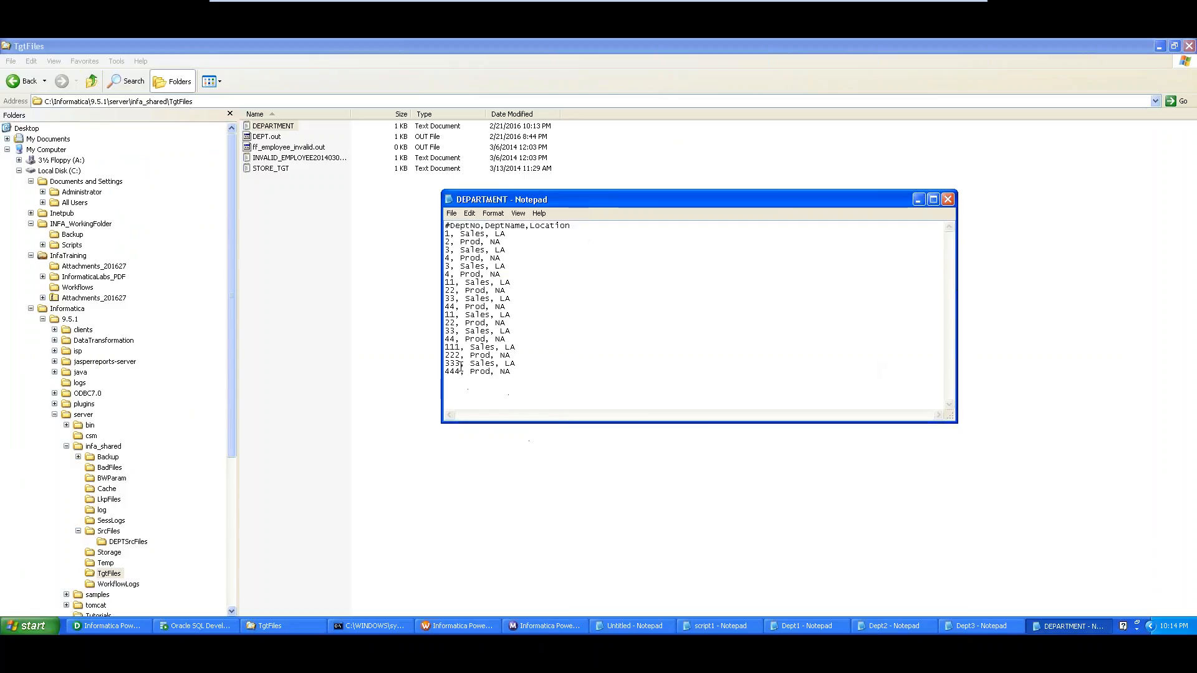
{"action": "left_click", "coordinate": [454, 626]}
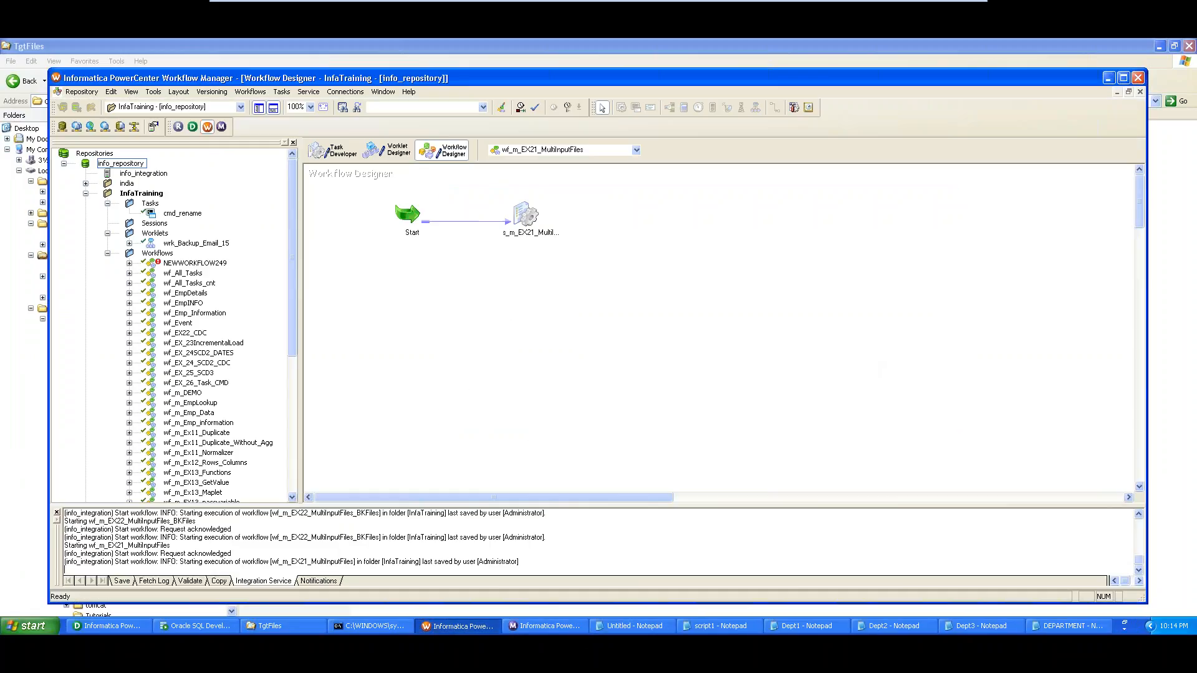
Inspect the session's SQ_Dept_SRC source properties, including file directory and Source filename
{"action": "left_click", "coordinate": [522, 223]}
{"action": "double_click", "coordinate": [522, 223]}
{"action": "left_click", "coordinate": [360, 142]}
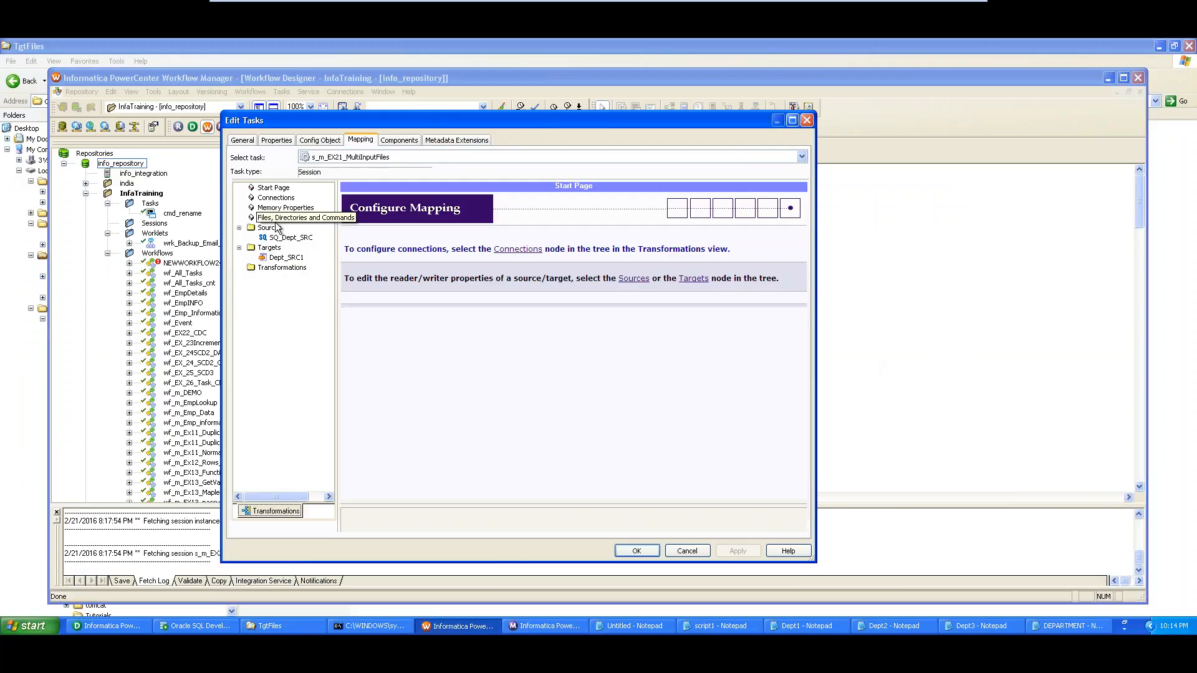
{"action": "left_click", "coordinate": [274, 238]}
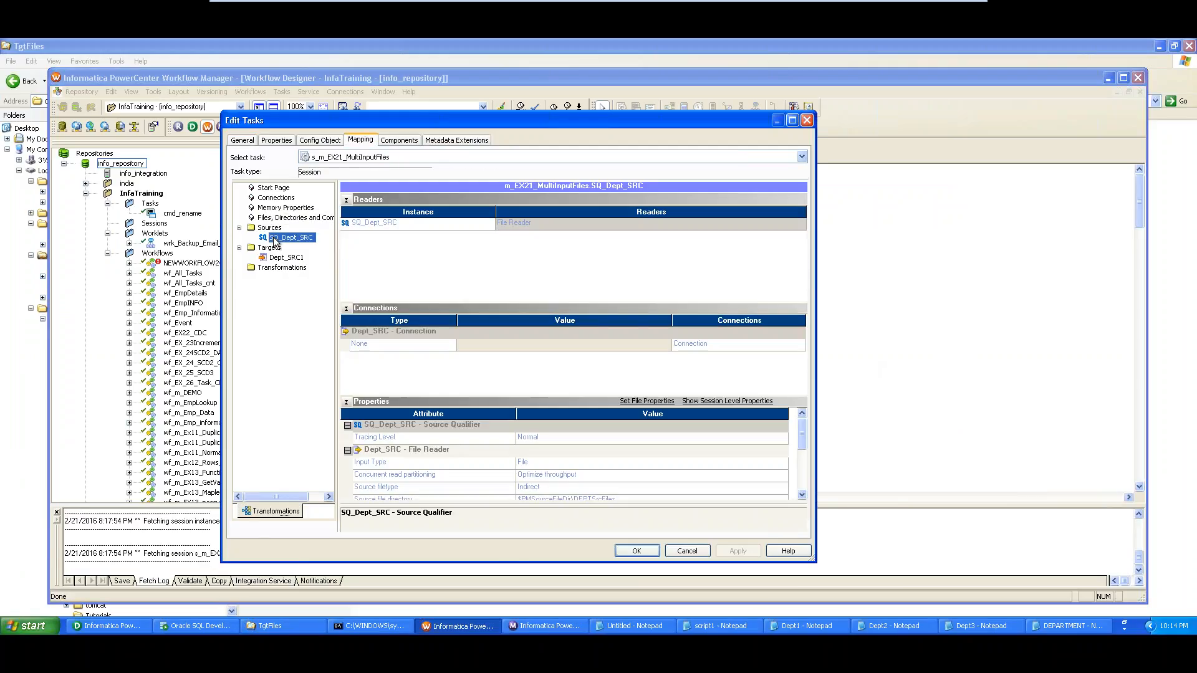
{"action": "left_click", "coordinate": [601, 480]}
{"action": "left_click", "coordinate": [640, 487]}
{"action": "left_click", "coordinate": [802, 496]}
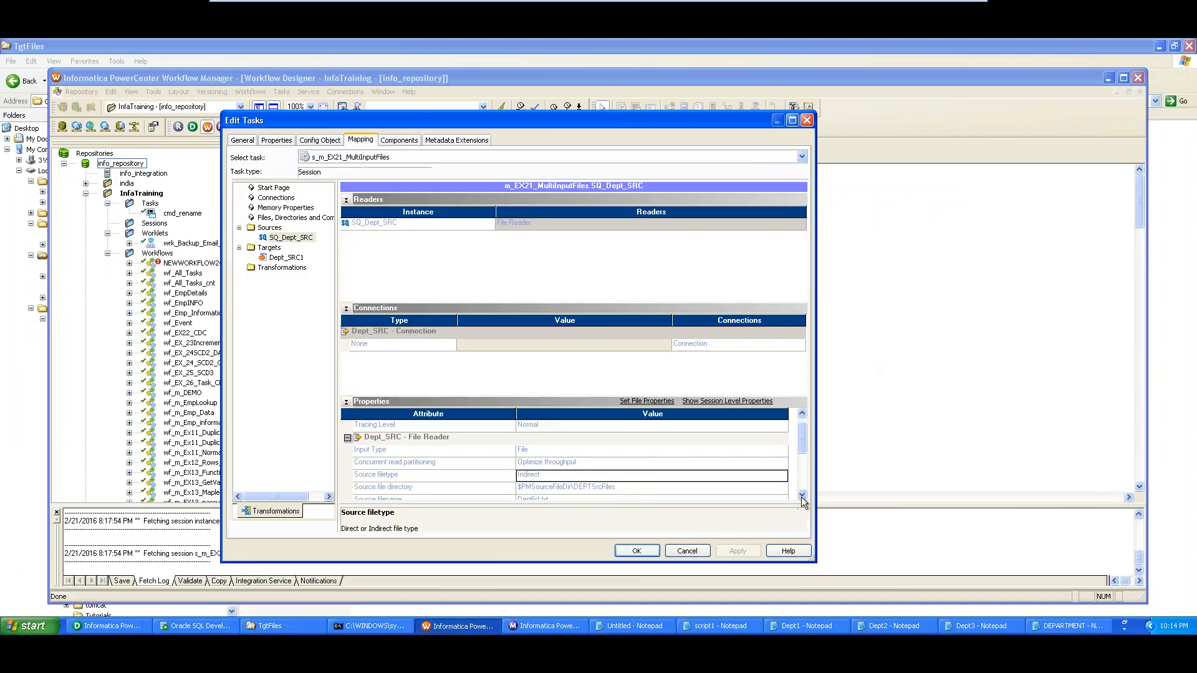
{"action": "left_click", "coordinate": [802, 495]}
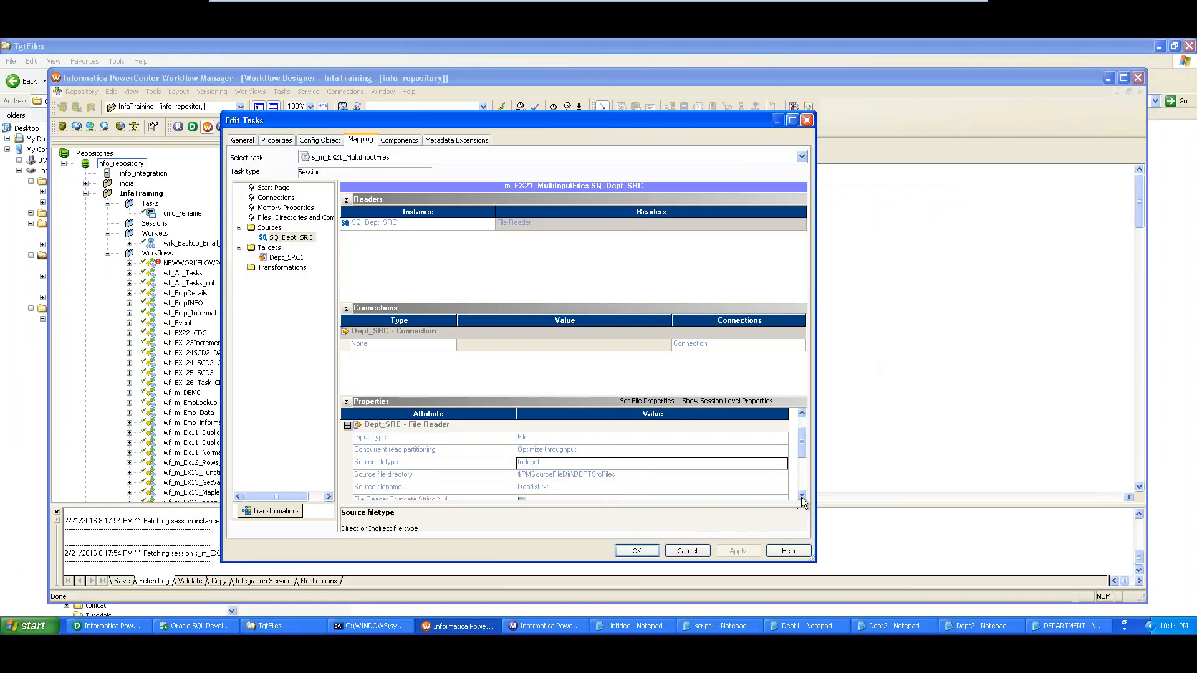
{"action": "left_click", "coordinate": [719, 476]}
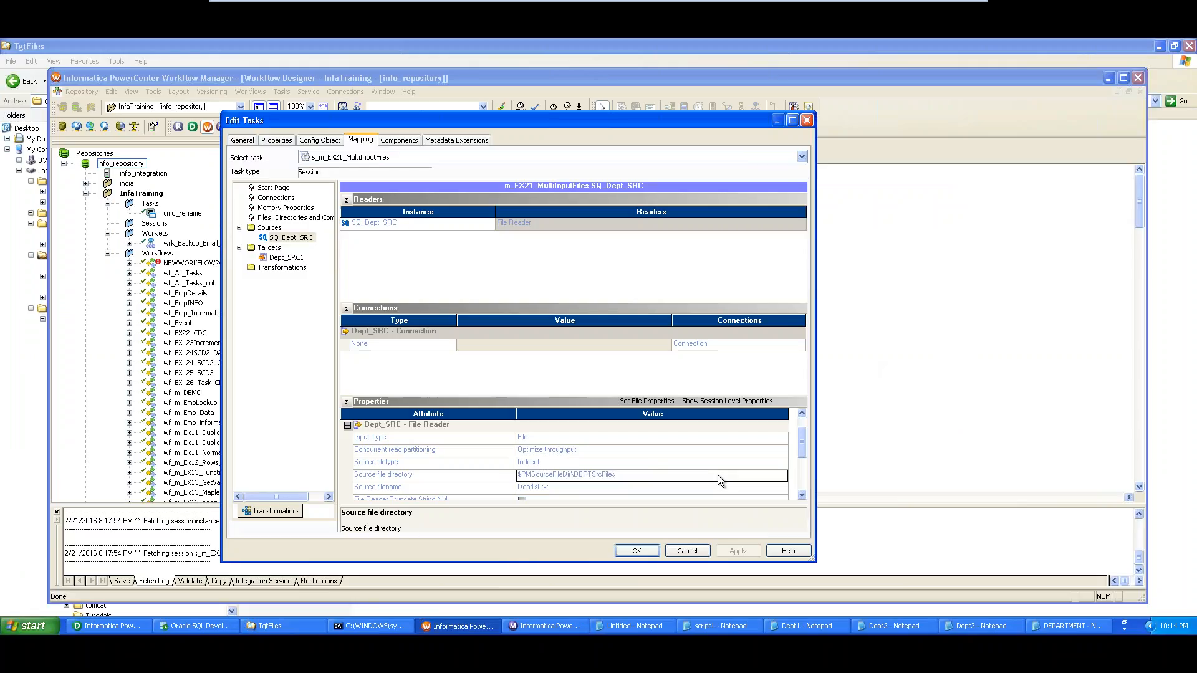
{"action": "left_click", "coordinate": [688, 489]}
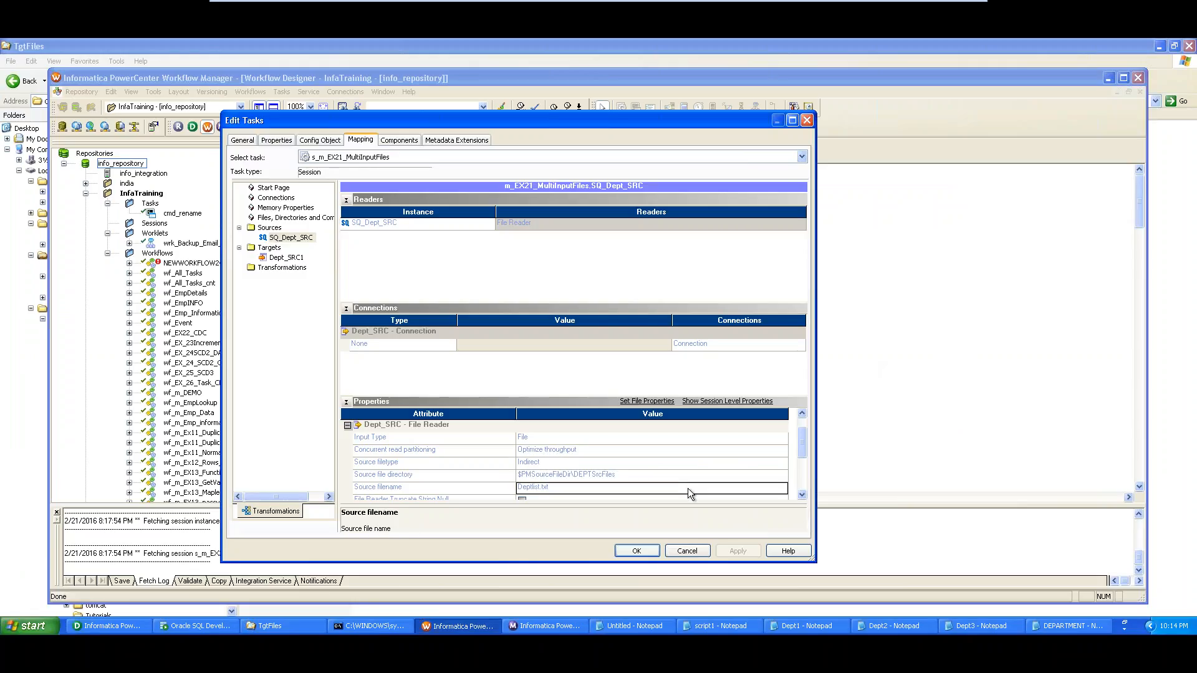
Check target Dept_SRC1's output directory and output filename DEPARTMENT.TXT, then bring up TgtFiles
{"action": "left_click", "coordinate": [288, 258]}
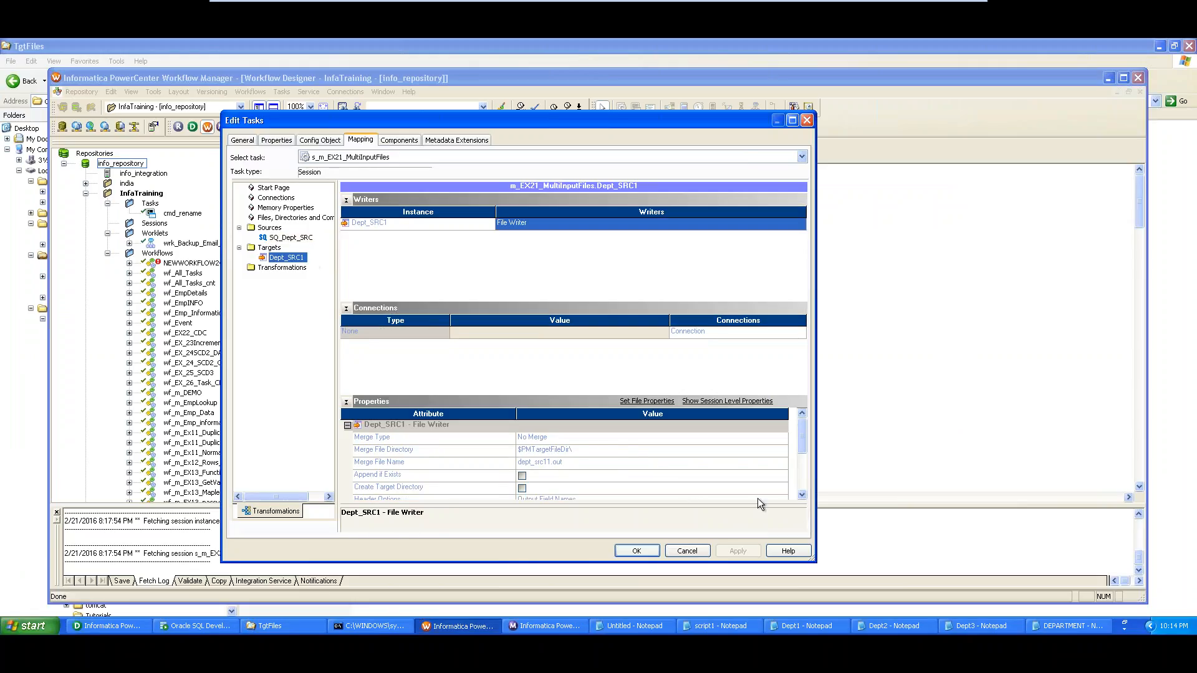
{"action": "left_click", "coordinate": [803, 495]}
{"action": "left_click", "coordinate": [802, 495]}
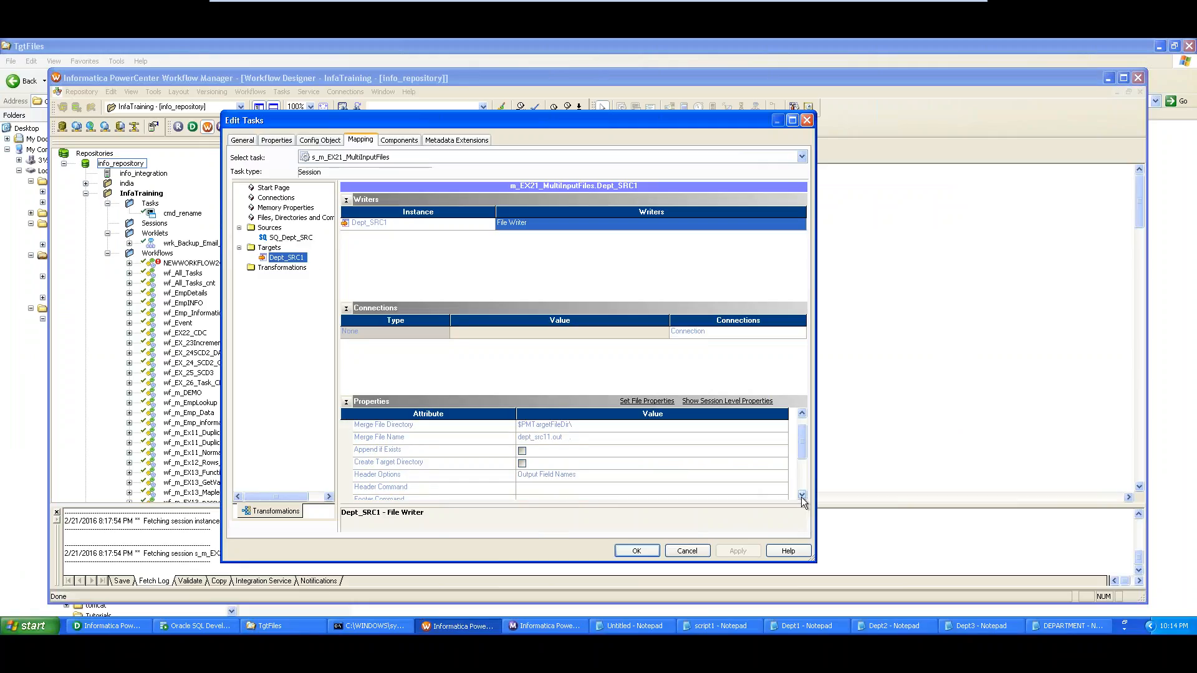
{"action": "left_click", "coordinate": [802, 496]}
{"action": "left_click", "coordinate": [802, 496]}
{"action": "left_click", "coordinate": [803, 496]}
{"action": "left_click", "coordinate": [803, 495]}
{"action": "left_click", "coordinate": [803, 496]}
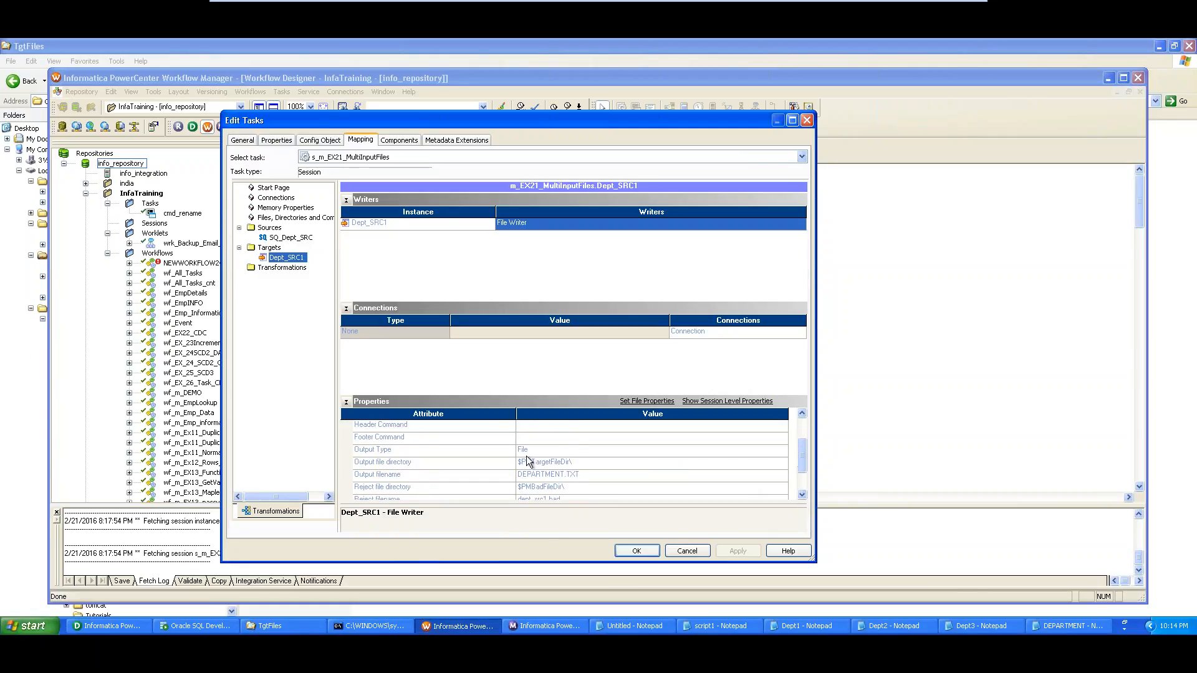
{"action": "left_click", "coordinate": [561, 463]}
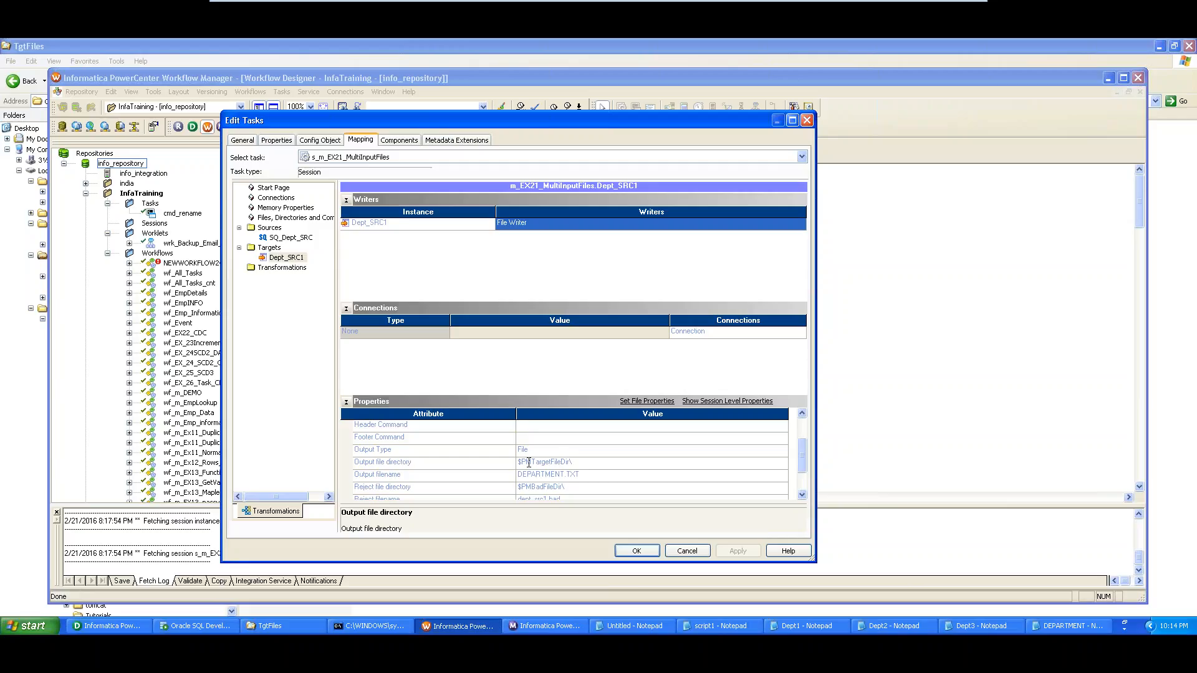
{"action": "left_click_drag", "start_coordinate": [531, 462], "coordinate": [573, 463]}
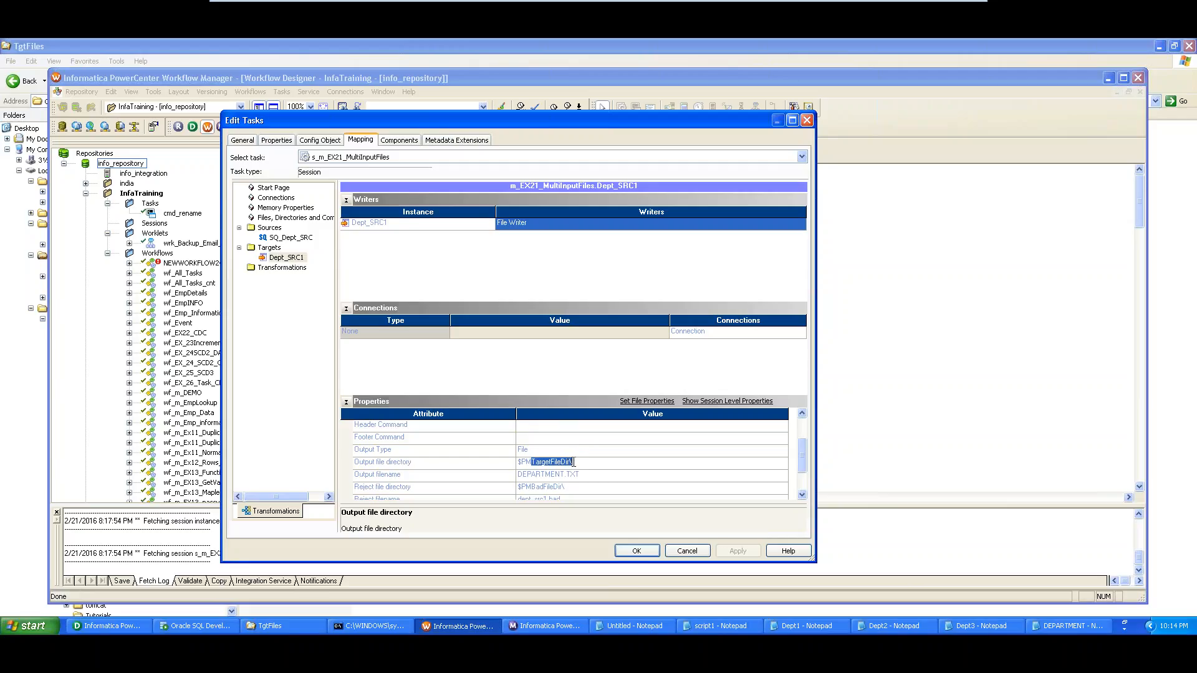
{"action": "left_click", "coordinate": [521, 475]}
{"action": "left_click_drag", "start_coordinate": [586, 473], "coordinate": [516, 473]}
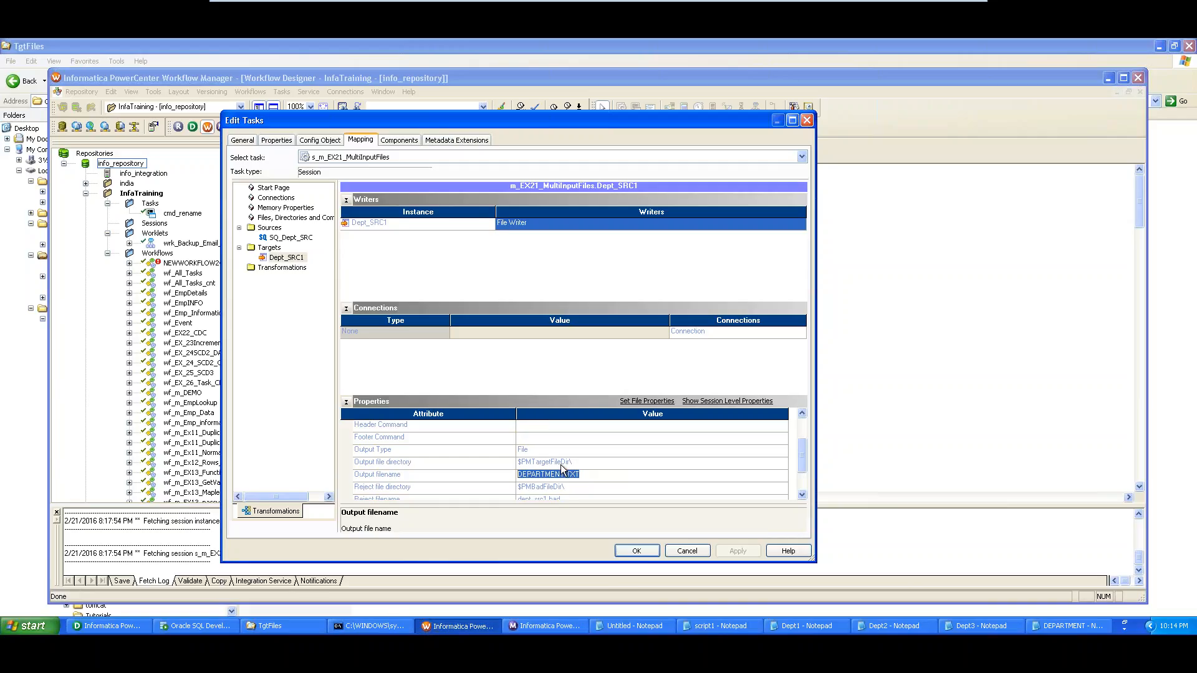
{"action": "left_click", "coordinate": [308, 627]}
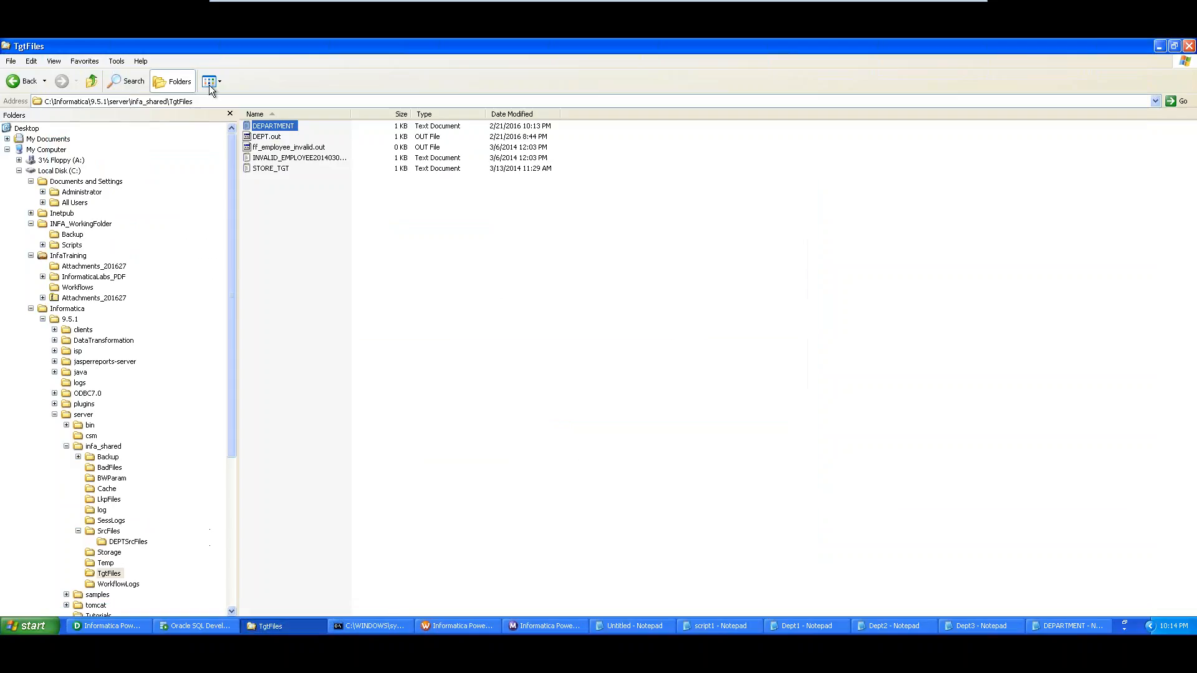
Open DEPARTMENT in Notepad and position it above the Dept1, Dept2 and Dept3 windows
{"action": "left_click", "coordinate": [198, 103]}
{"action": "left_click", "coordinate": [280, 128]}
{"action": "double_click", "coordinate": [278, 126]}
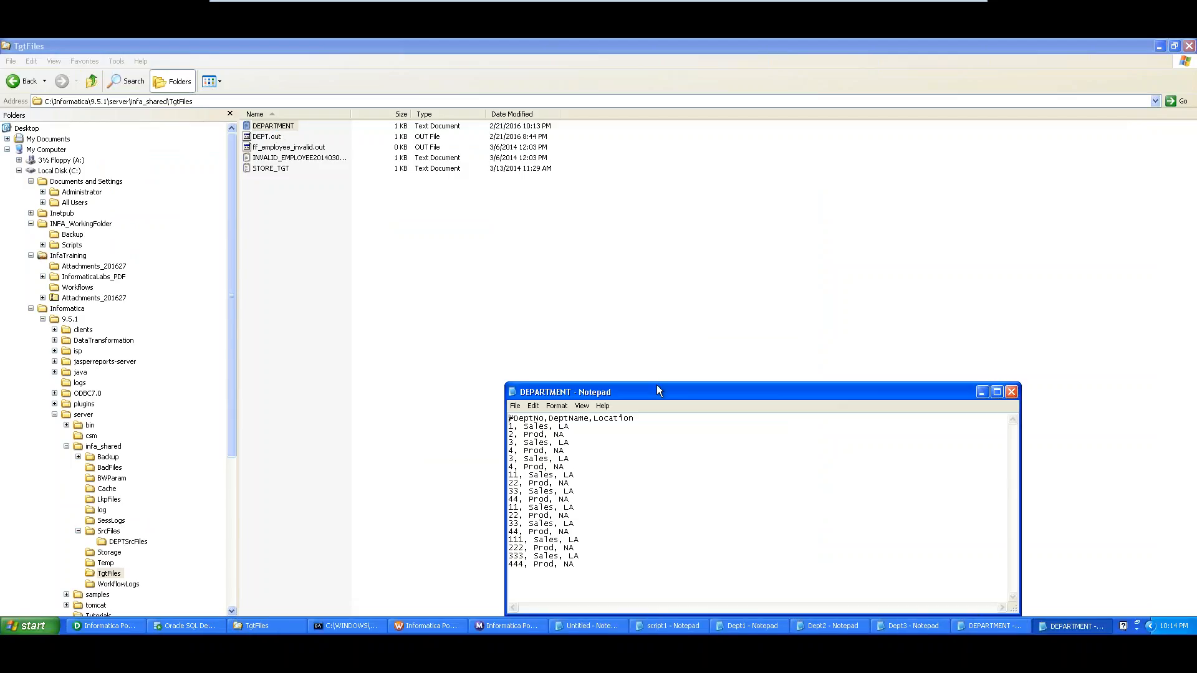
{"action": "left_click_drag", "start_coordinate": [651, 393], "coordinate": [575, 153]}
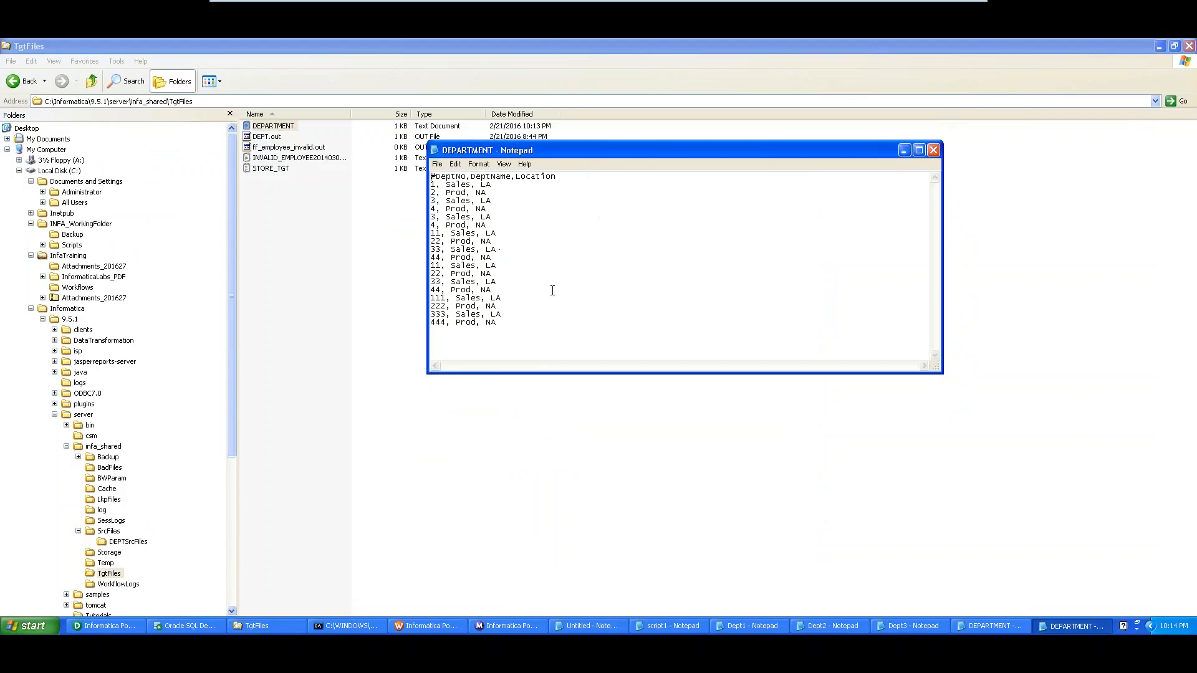
{"action": "left_click", "coordinate": [749, 626]}
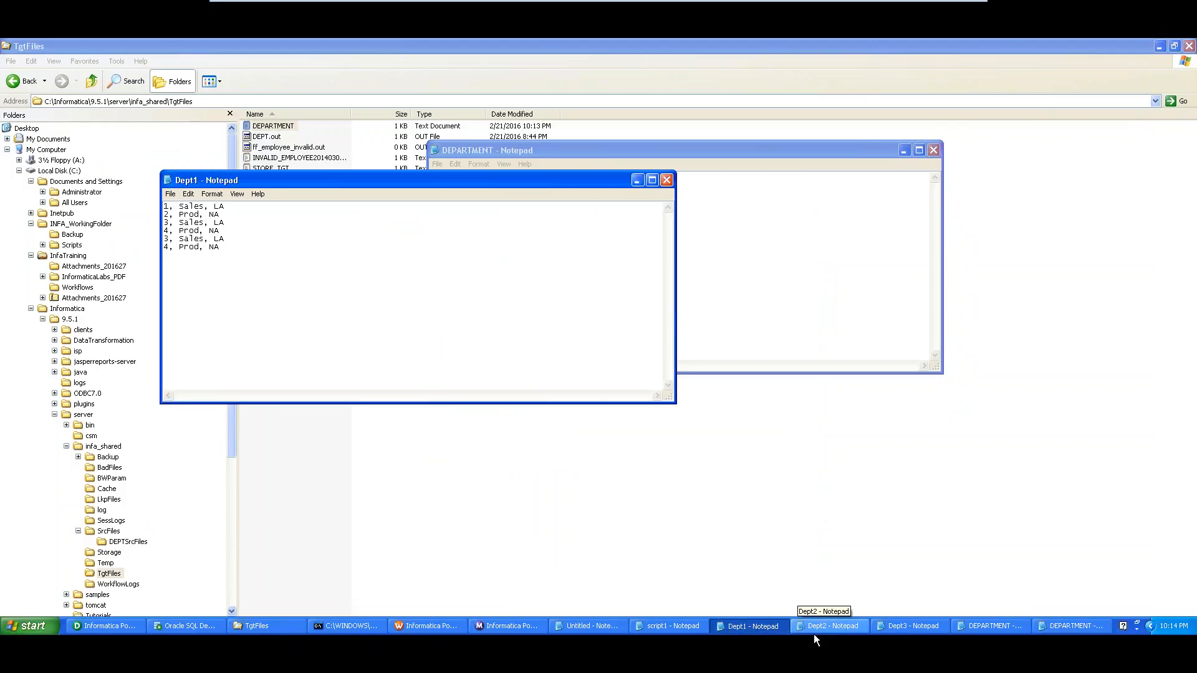
{"action": "left_click", "coordinate": [813, 630]}
{"action": "left_click", "coordinate": [896, 627]}
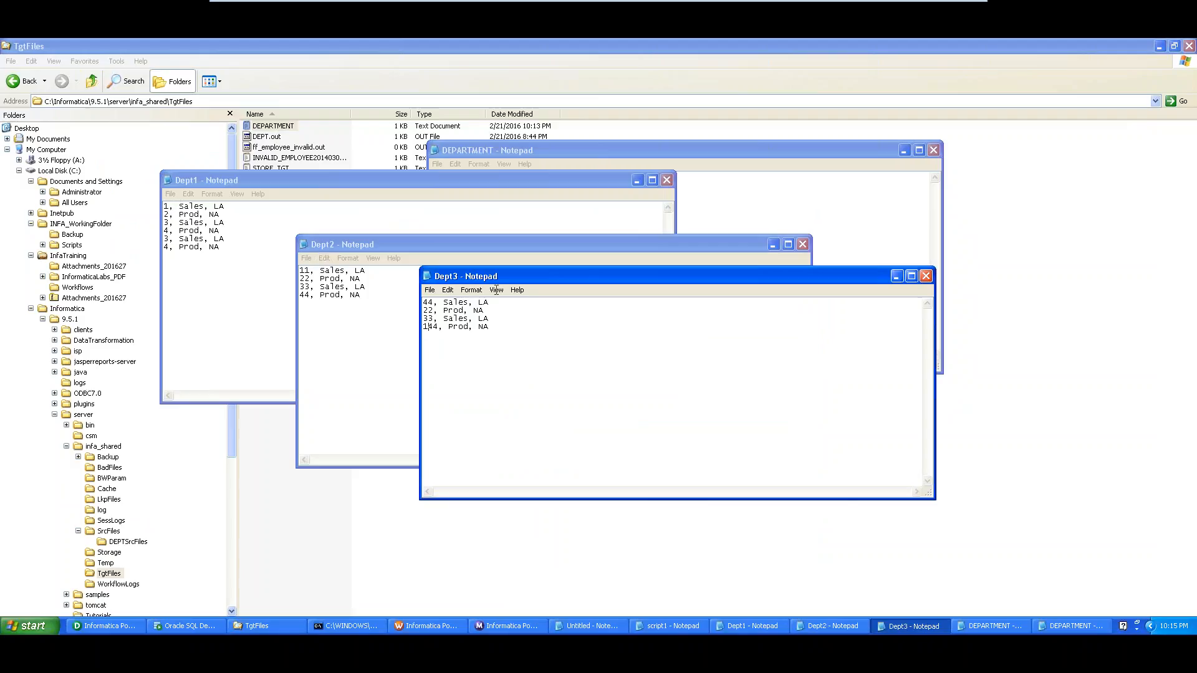
{"action": "left_click_drag", "start_coordinate": [740, 149], "coordinate": [969, 91]}
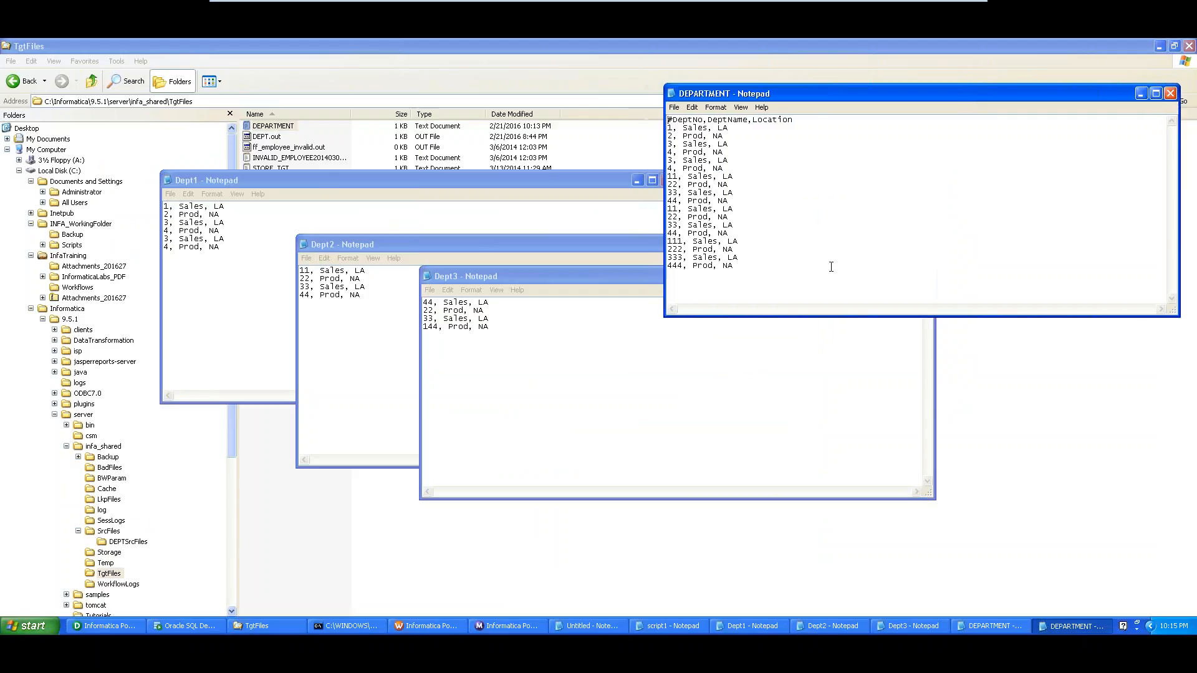
Open the Dept4 source file from SrcFiles\DEPTSrcFiles in Notepad
{"action": "left_click", "coordinate": [259, 626]}
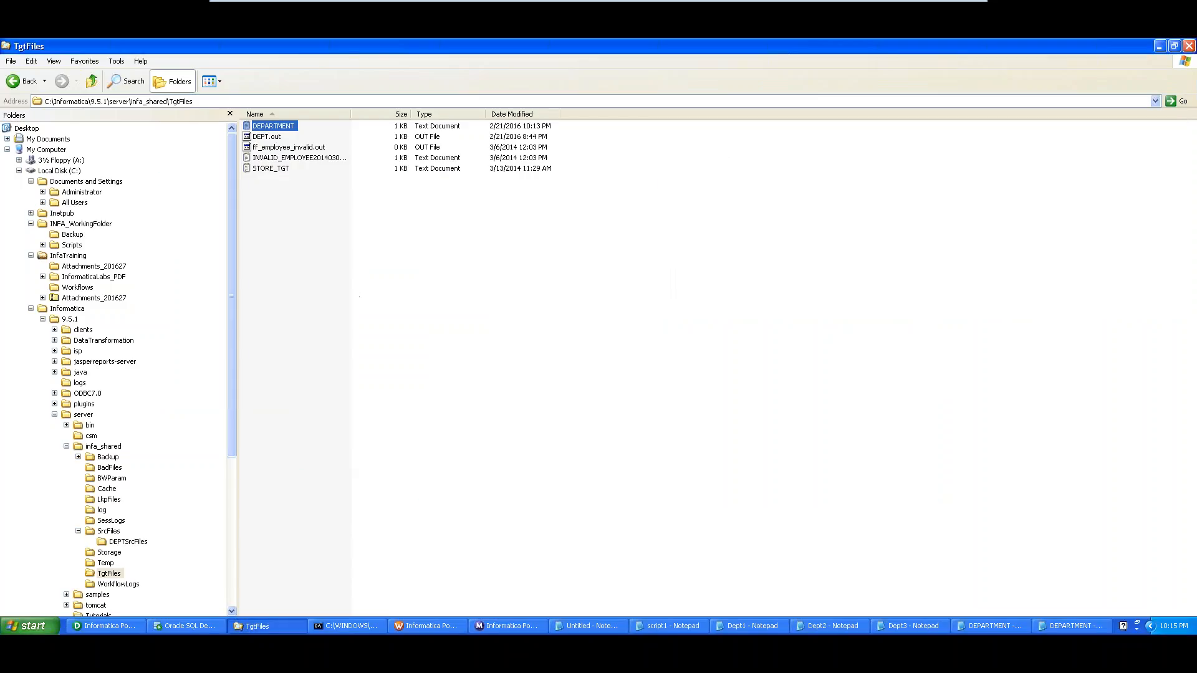
{"action": "left_click", "coordinate": [125, 101]}
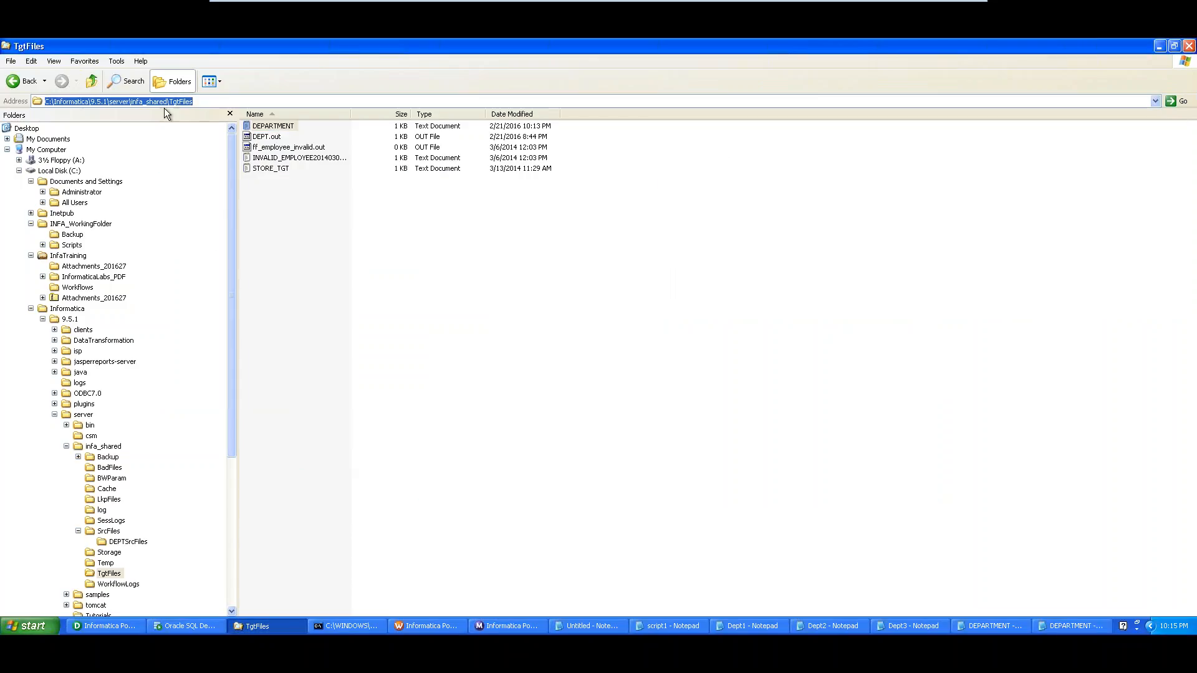
{"action": "left_click", "coordinate": [111, 532]}
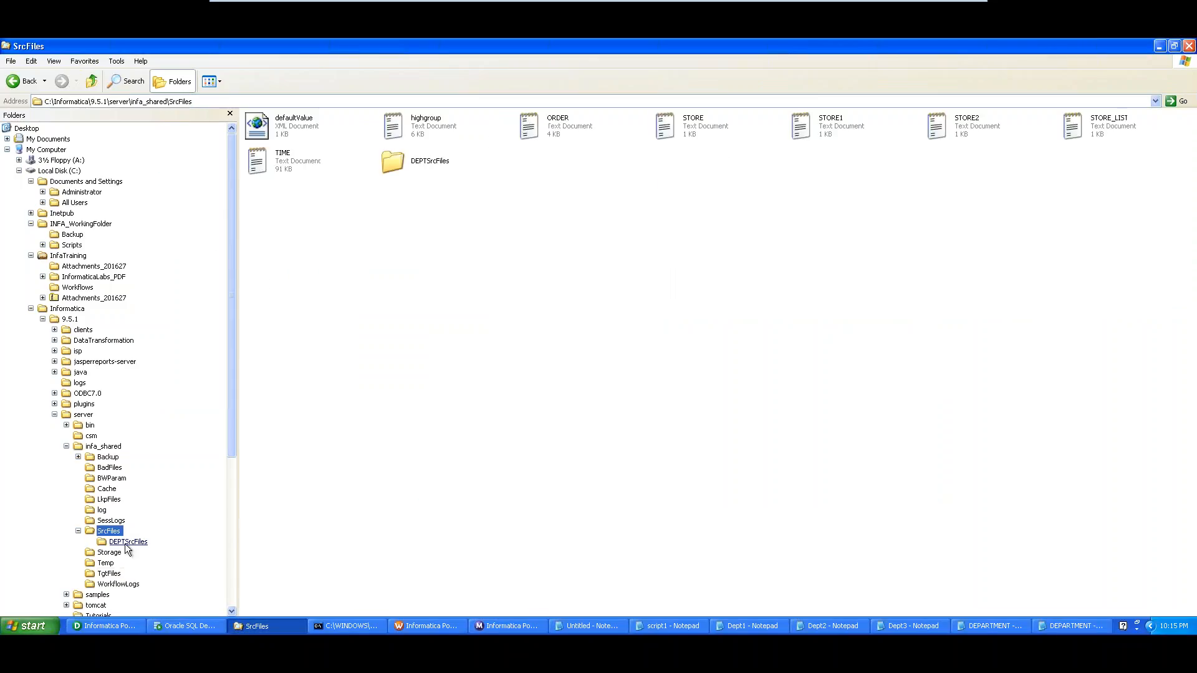
{"action": "left_click", "coordinate": [128, 541]}
{"action": "double_click", "coordinate": [727, 131]}
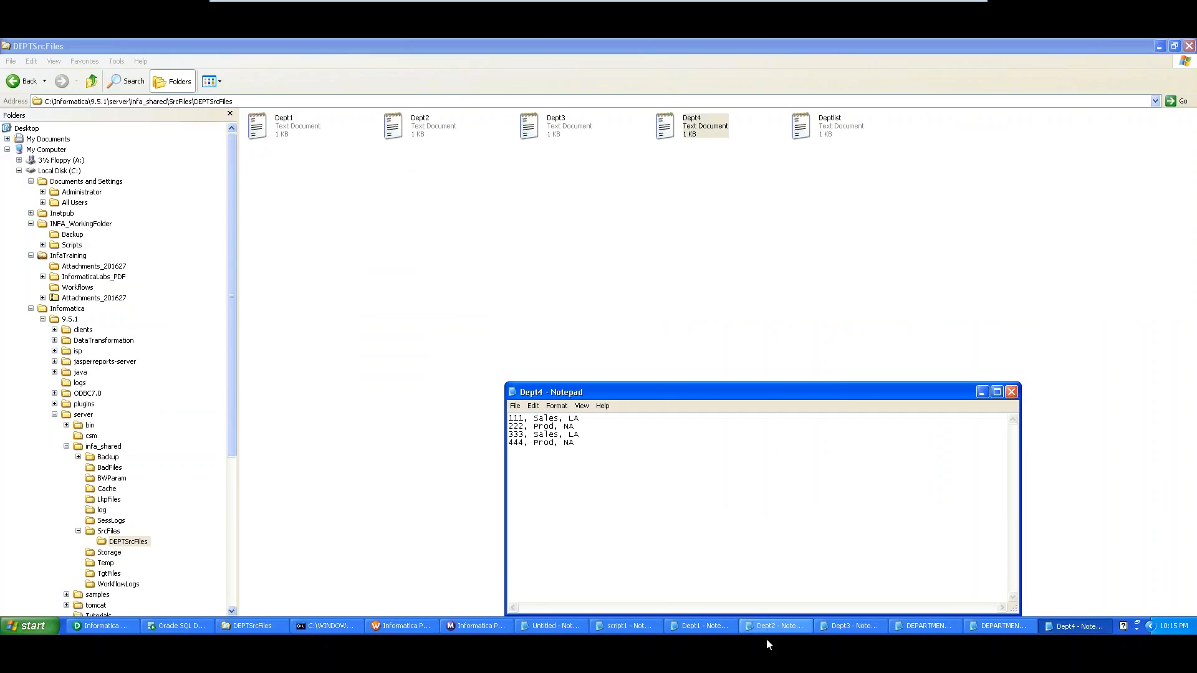
Cascade the Dept1, Dept2, Dept3 and Dept4 Notepad windows side by side
{"action": "left_click", "coordinate": [780, 626]}
{"action": "left_click", "coordinate": [716, 631]}
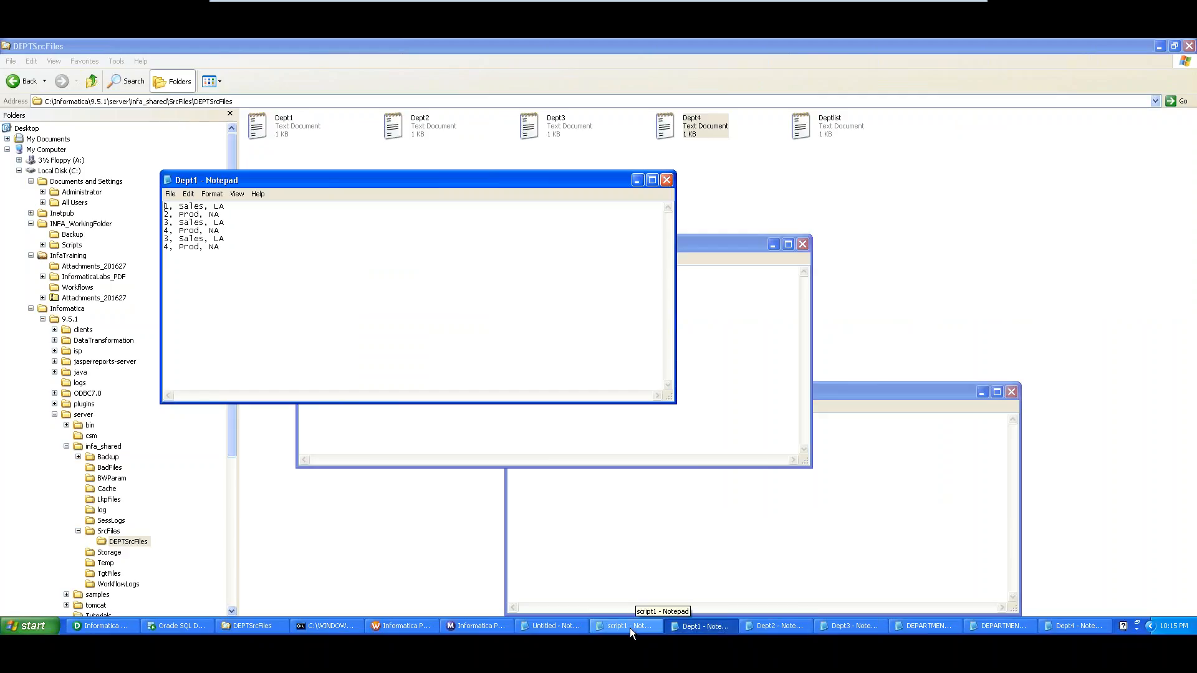
{"action": "left_click", "coordinate": [846, 625]}
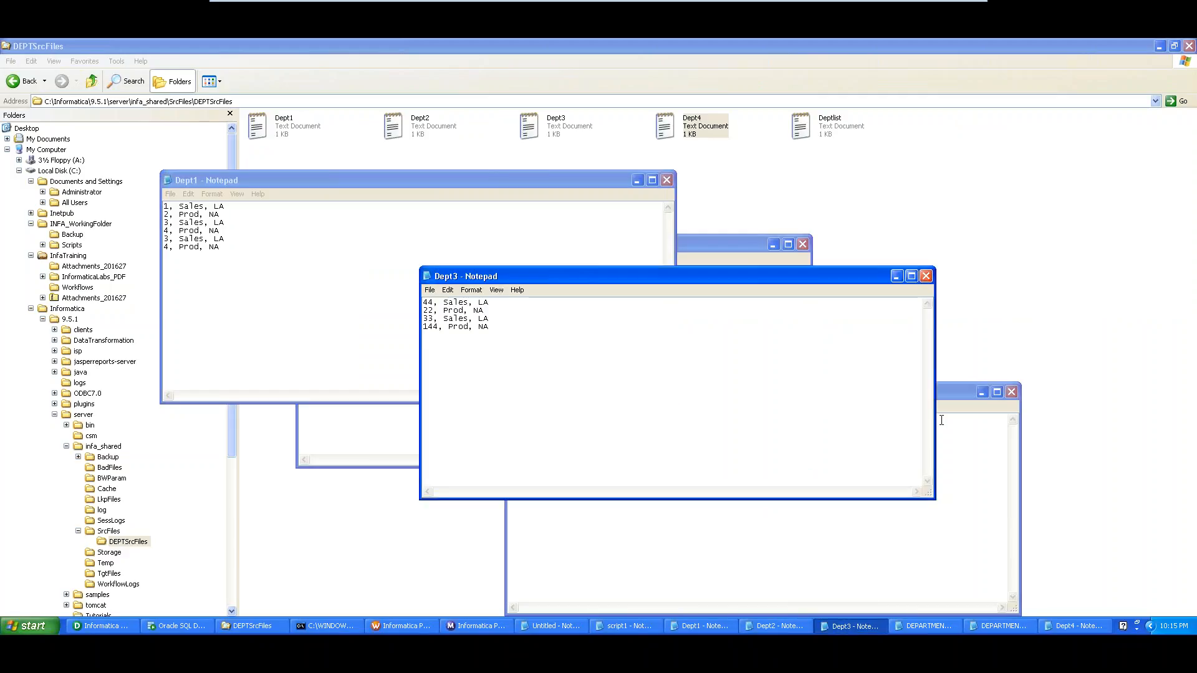
{"action": "left_click", "coordinate": [721, 242]}
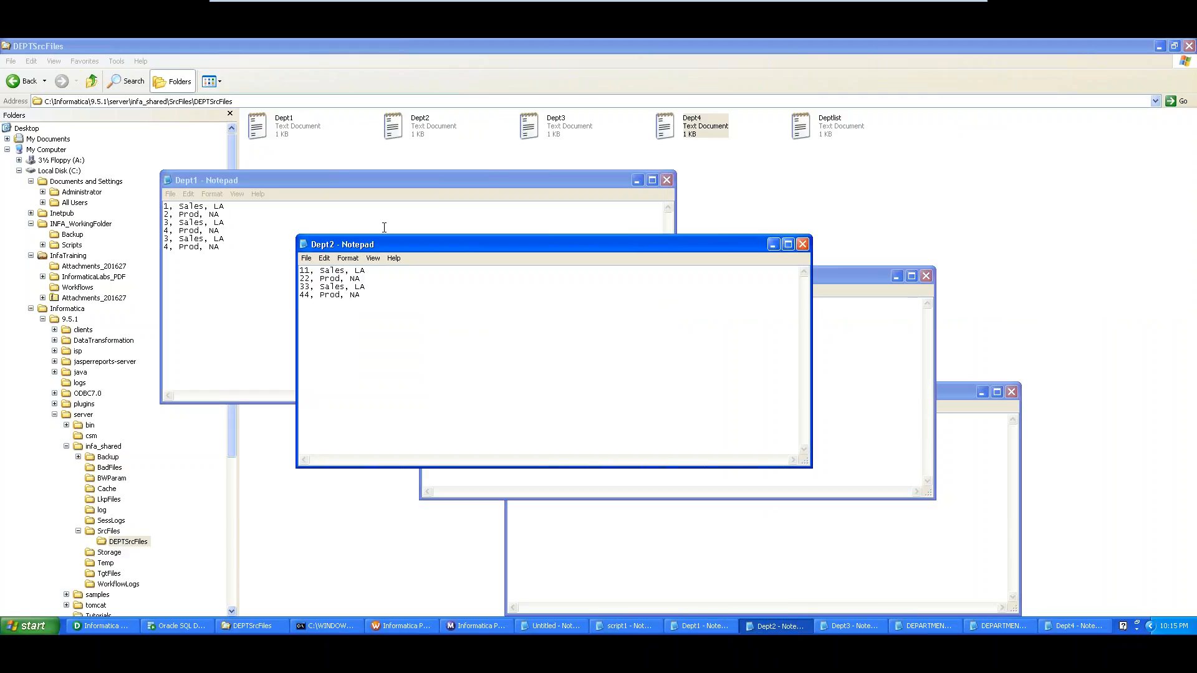
{"action": "left_click_drag", "start_coordinate": [386, 241], "coordinate": [343, 177]}
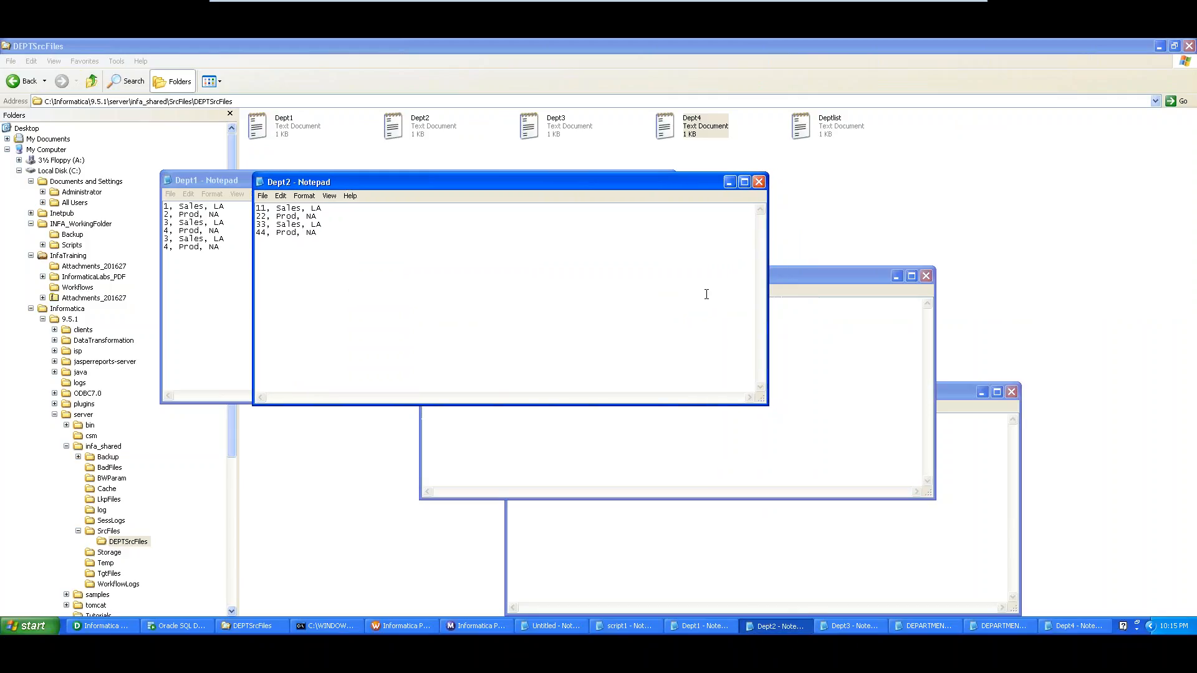
{"action": "left_click", "coordinate": [773, 283]}
{"action": "left_click_drag", "start_coordinate": [773, 283], "coordinate": [686, 201]}
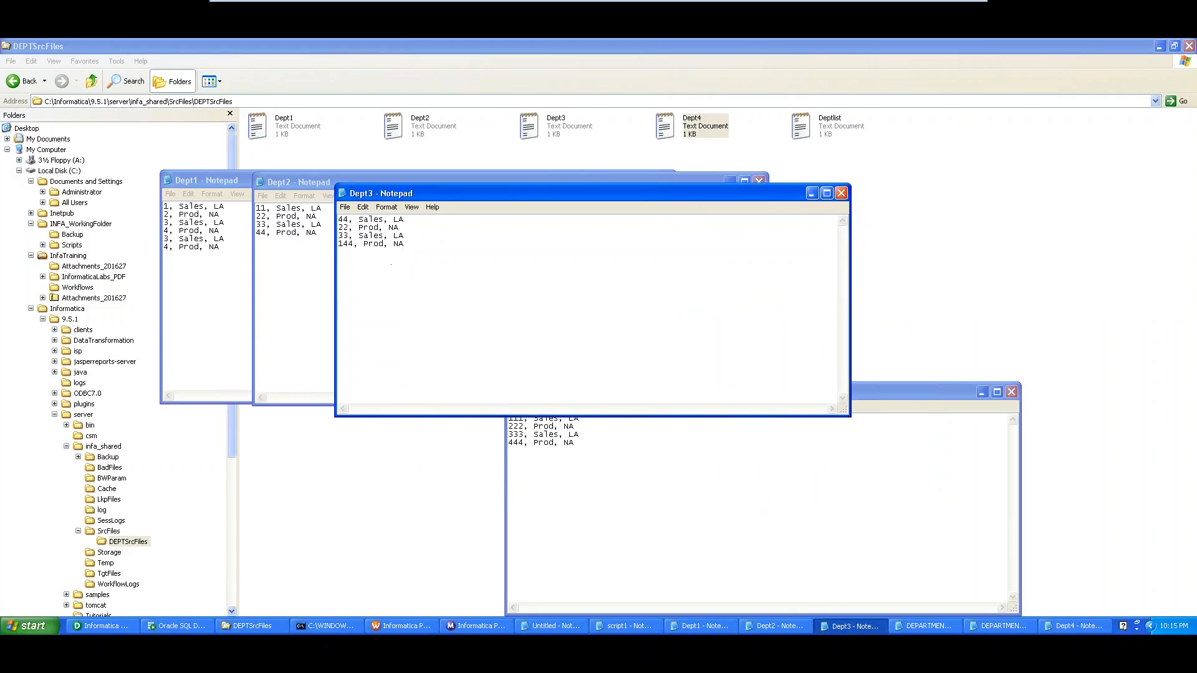
{"action": "left_click", "coordinate": [698, 449]}
{"action": "left_click_drag", "start_coordinate": [718, 395], "coordinate": [646, 189]}
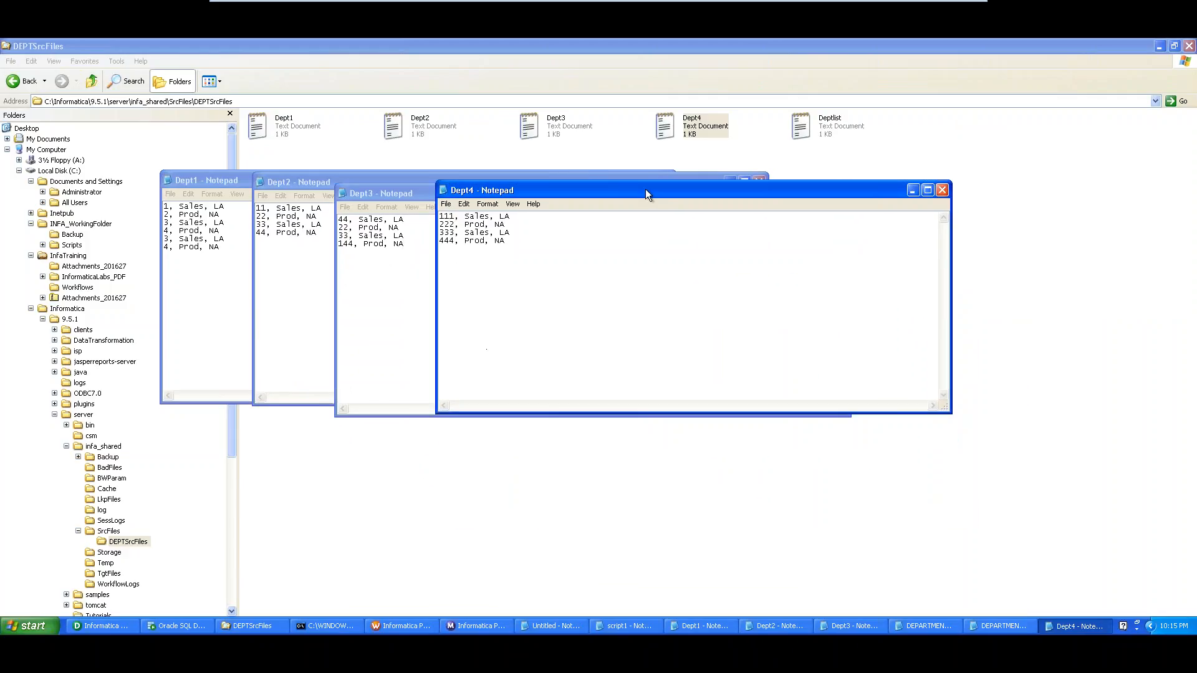
Place the merged DEPARTMENT window right of the sources and highlight all its rows
{"action": "left_click", "coordinate": [918, 625]}
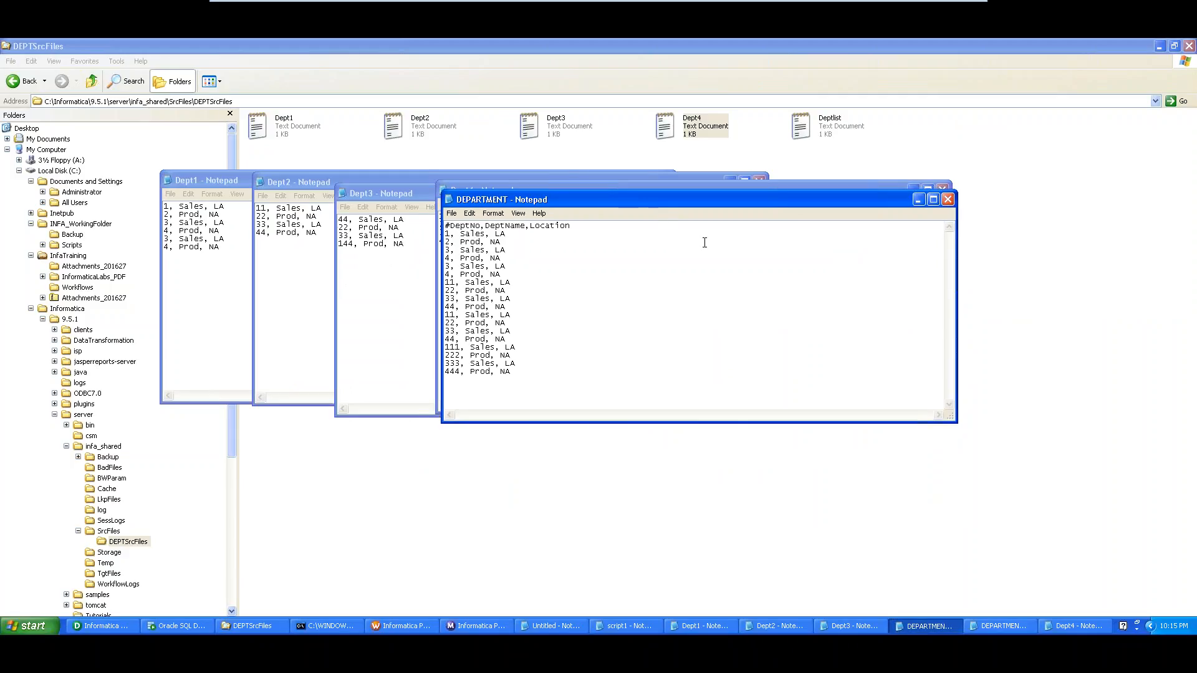
{"action": "left_click_drag", "start_coordinate": [659, 200], "coordinate": [804, 188]}
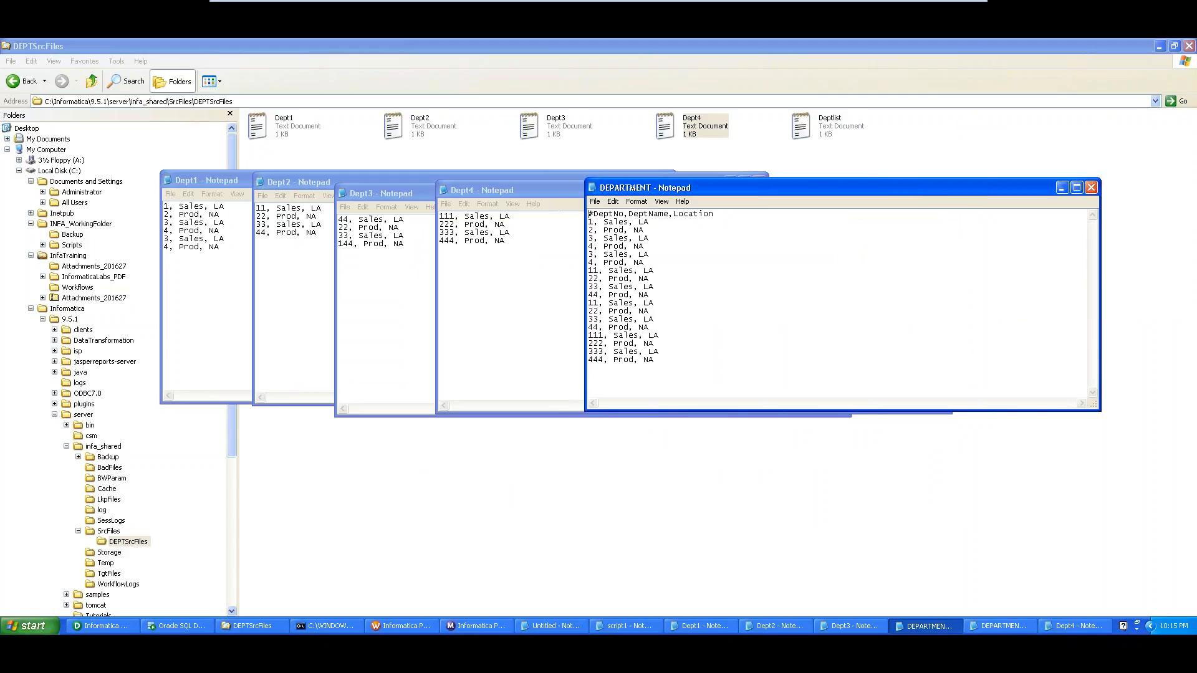
{"action": "key", "text": "alt+v"}
{"action": "key", "text": "Escape"}
{"action": "left_click_drag", "start_coordinate": [679, 370], "coordinate": [596, 209]}
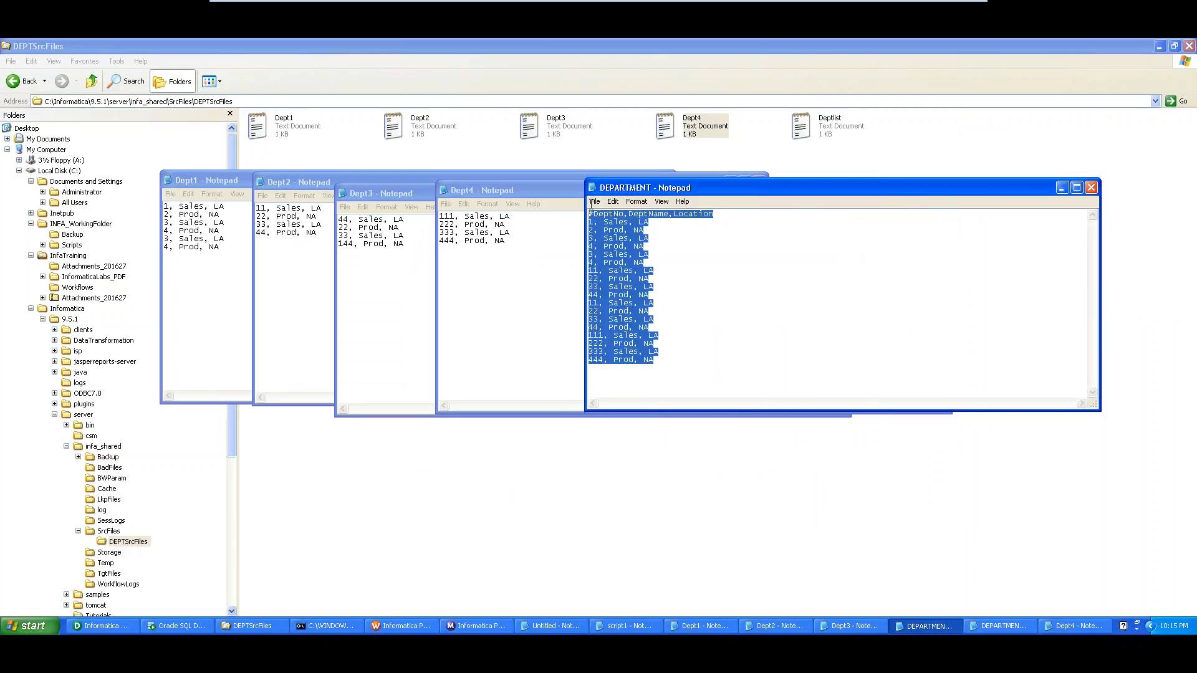
{"action": "left_click", "coordinate": [711, 294]}
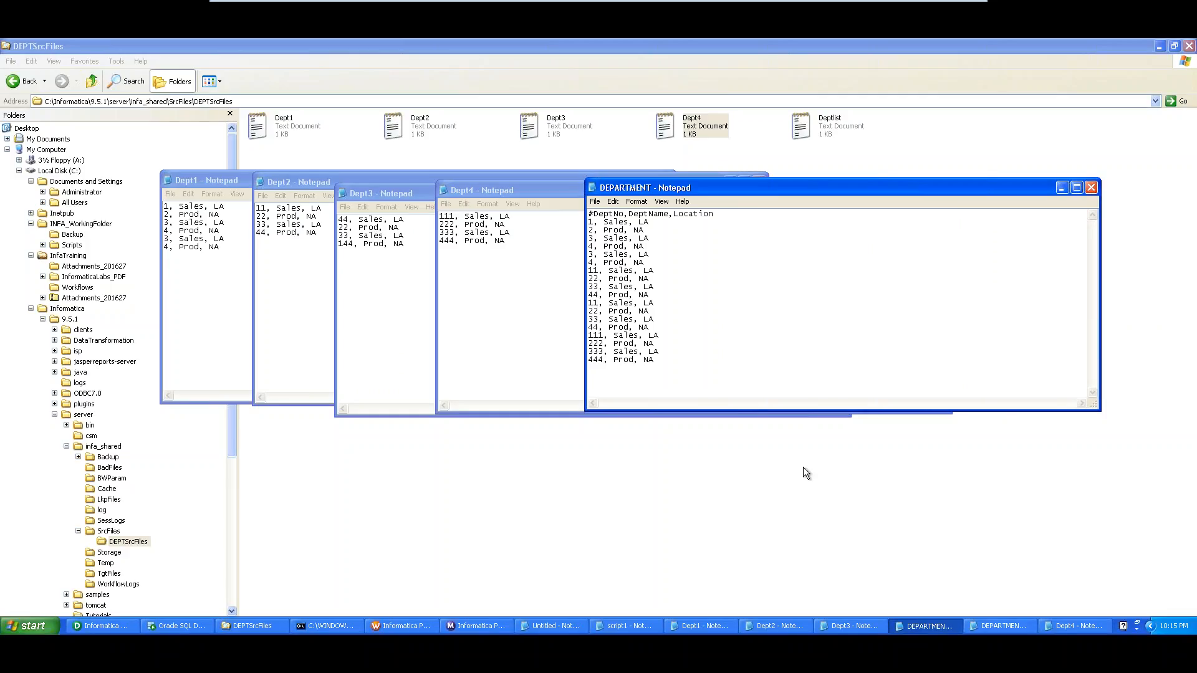
Close the DEPARTMENT, Dept4, Dept3 (without saving), Dept2 and Dept1 Notepad windows
{"action": "left_click", "coordinate": [1091, 189]}
{"action": "left_click", "coordinate": [942, 189]}
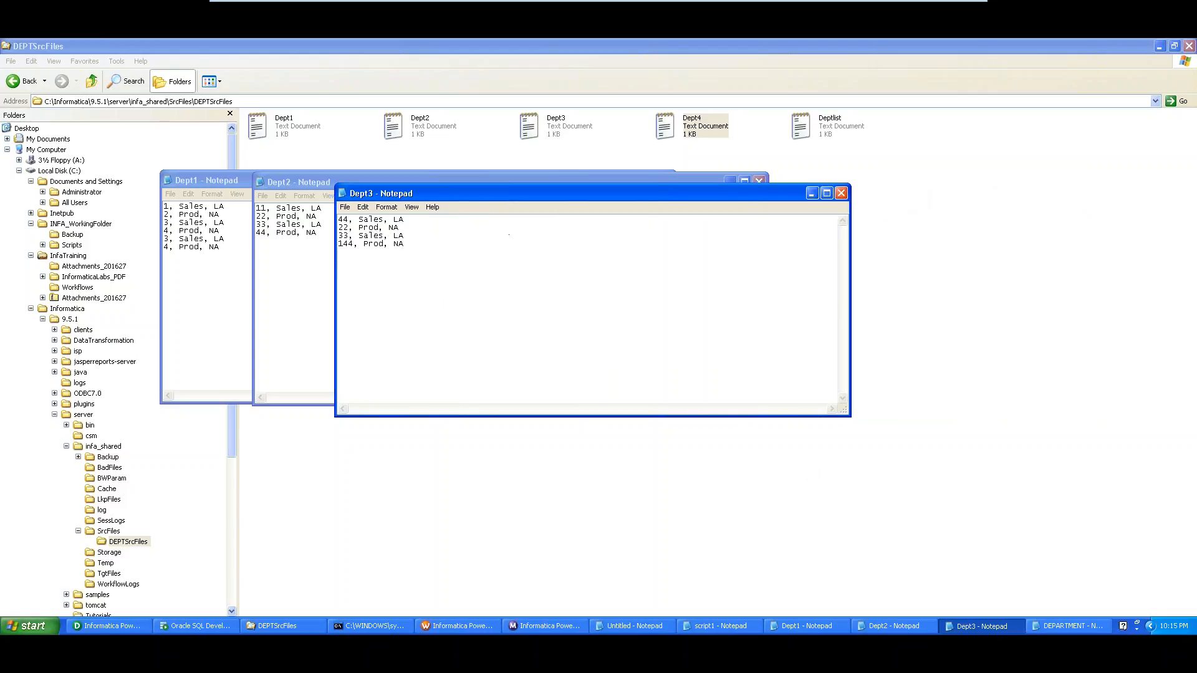
{"action": "left_click", "coordinate": [842, 193]}
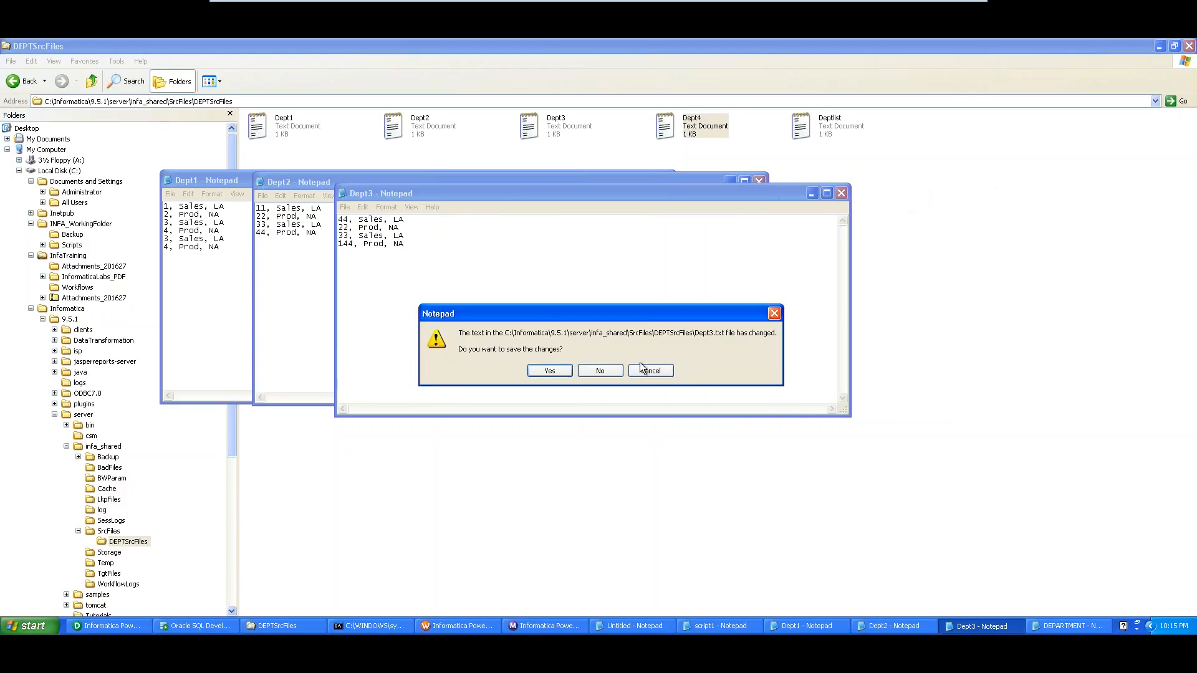
{"action": "left_click", "coordinate": [592, 371]}
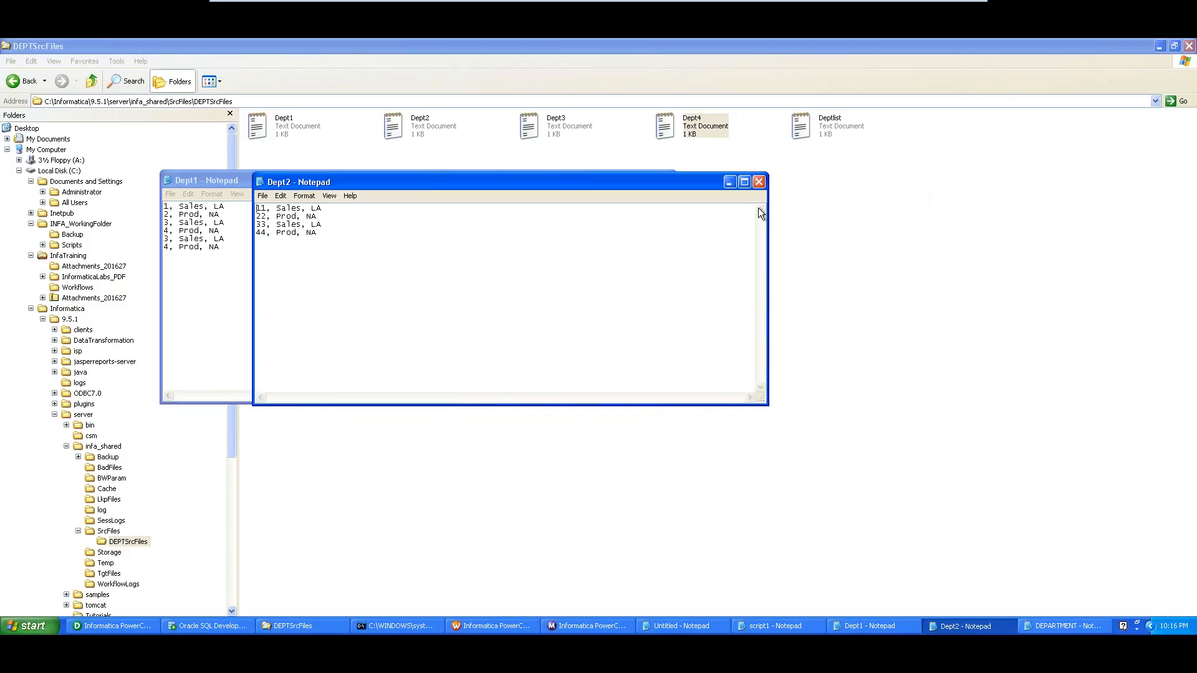
{"action": "left_click", "coordinate": [758, 182]}
{"action": "left_click", "coordinate": [666, 180]}
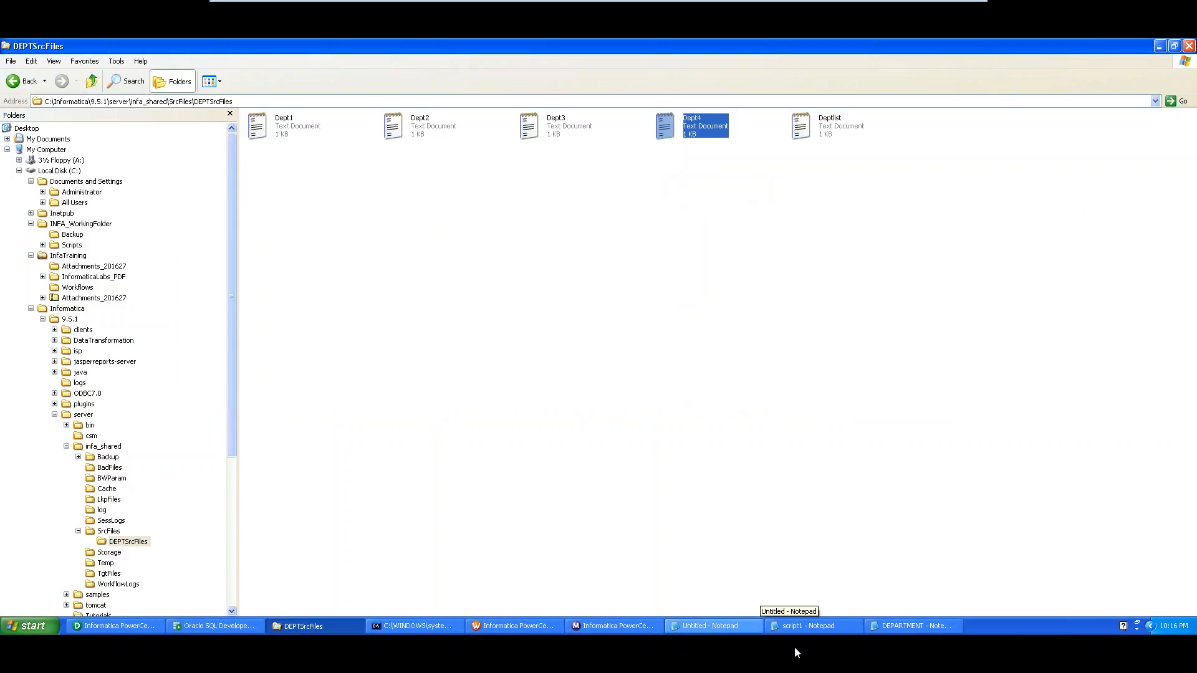
Show the empty INFA_WorkingFolder\Backup folder and close the remaining DEPARTMENT Notepad
{"action": "left_click", "coordinate": [330, 184]}
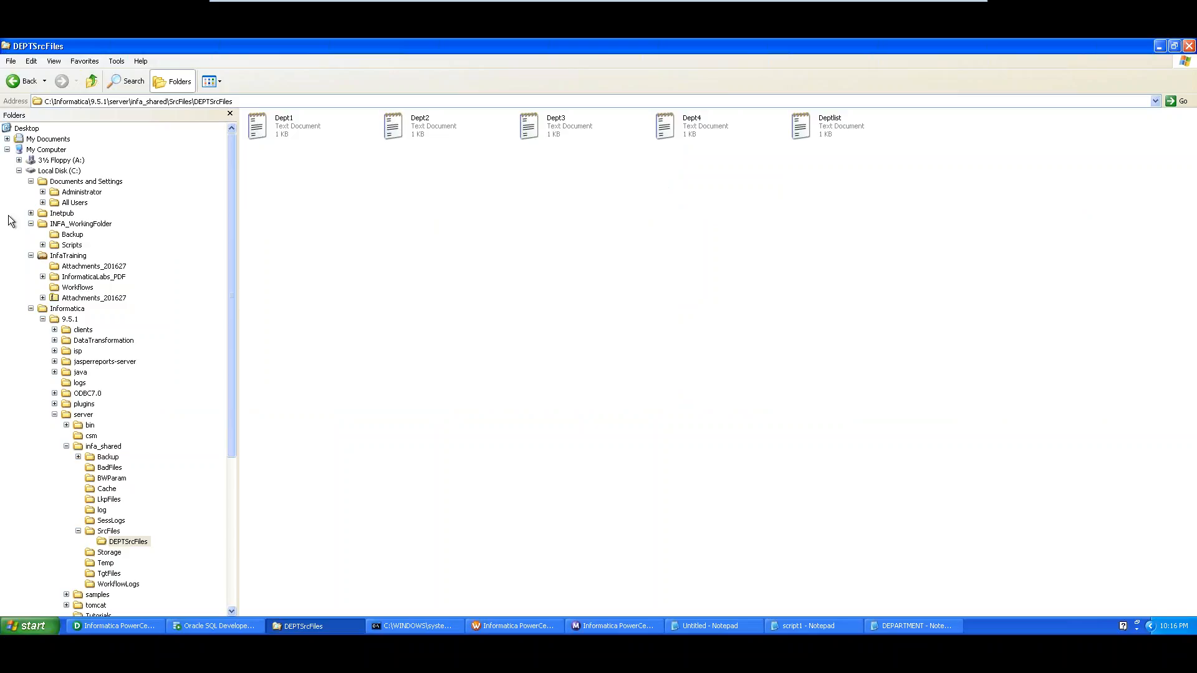
{"action": "left_click", "coordinate": [76, 224]}
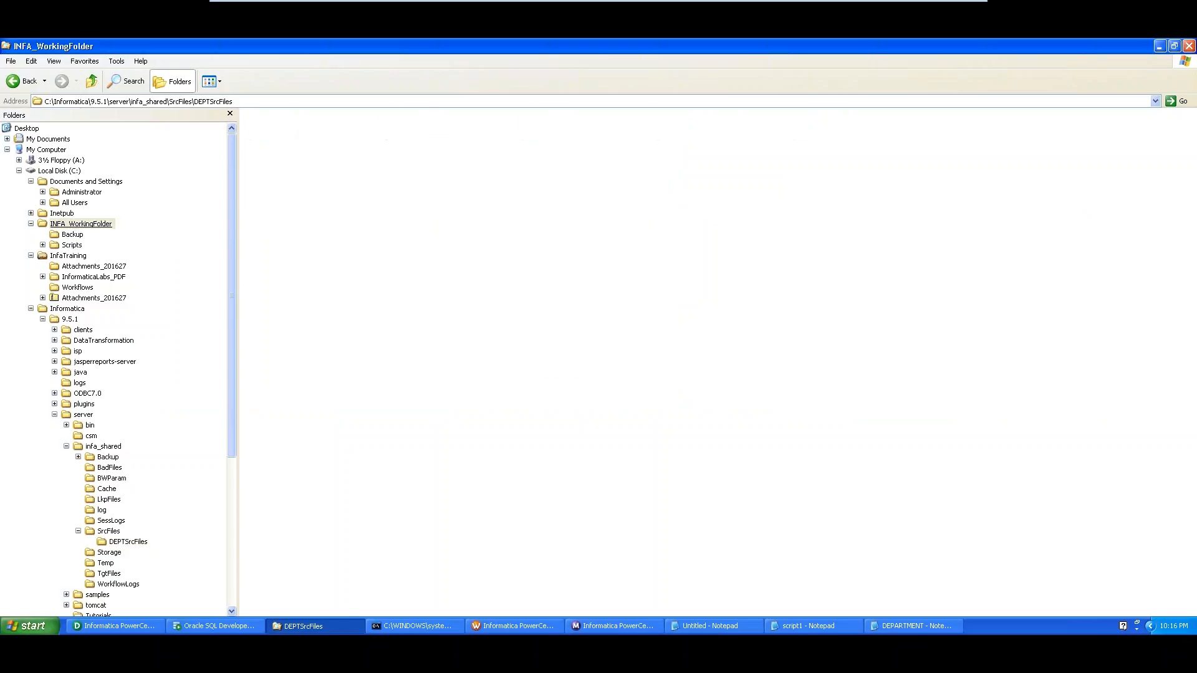
{"action": "left_click", "coordinate": [74, 235]}
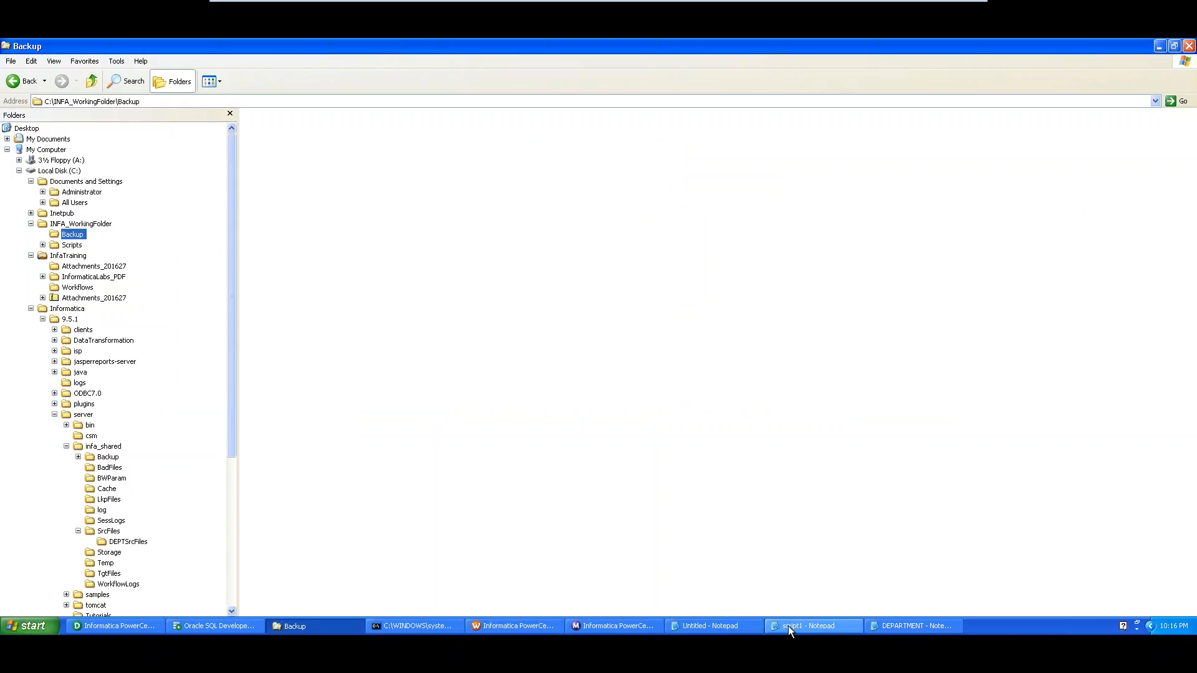
{"action": "left_click", "coordinate": [933, 627]}
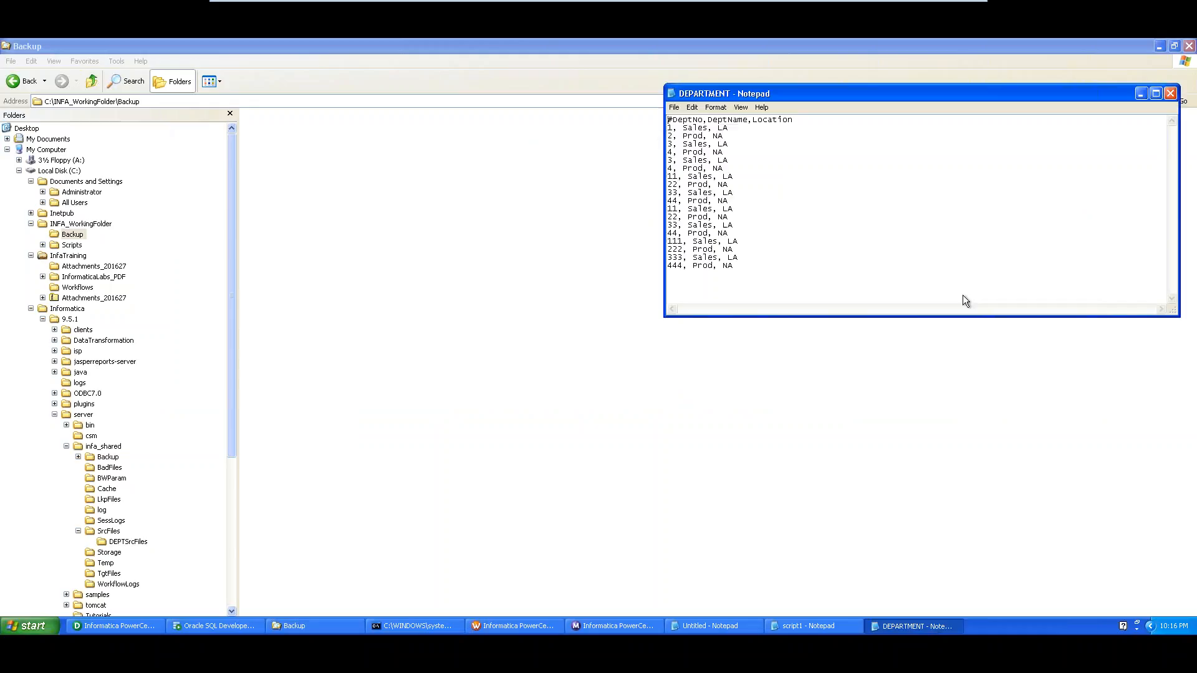
{"action": "left_click", "coordinate": [1170, 93]}
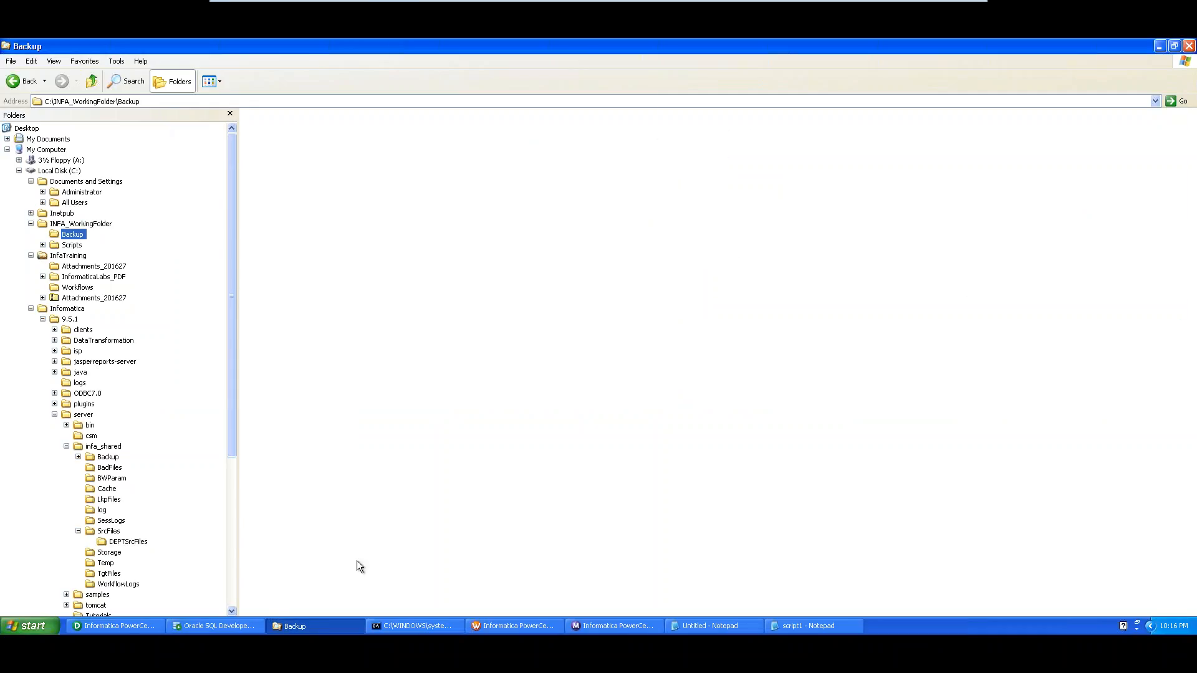
Add the notes 'Dept-cureentdate' and 'Dept-21 folder' below the backup script in Notepad
{"action": "left_click", "coordinate": [710, 626]}
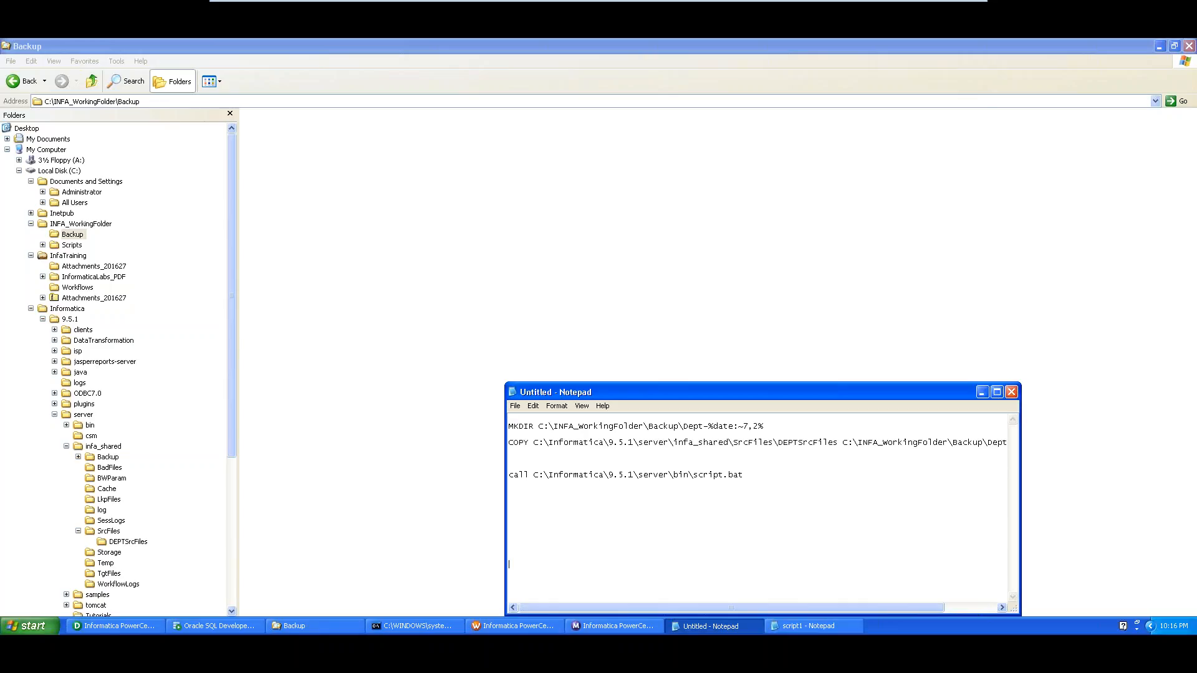
{"action": "key", "text": "Return"}
{"action": "key", "text": "Return"}
{"action": "key", "text": "Return"}
{"action": "key", "text": "Return"}
{"action": "key", "text": "Return"}
{"action": "key", "text": "Return"}
{"action": "key", "text": "Return"}
{"action": "key", "text": "Return"}
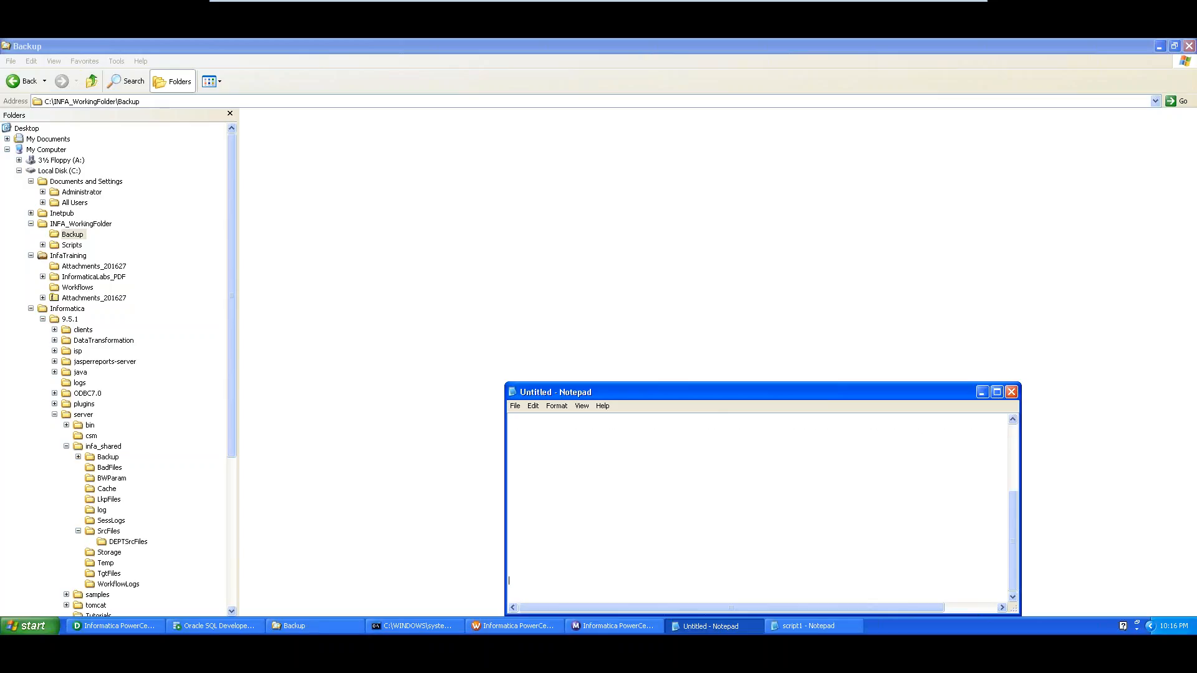
{"action": "type", "text": "Dept-"}
{"action": "type", "text": "cureentdate"}
{"action": "key", "text": "Return"}
{"action": "type", "text": "Dep"}
{"action": "left_click_drag", "start_coordinate": [773, 391], "coordinate": [563, 111]}
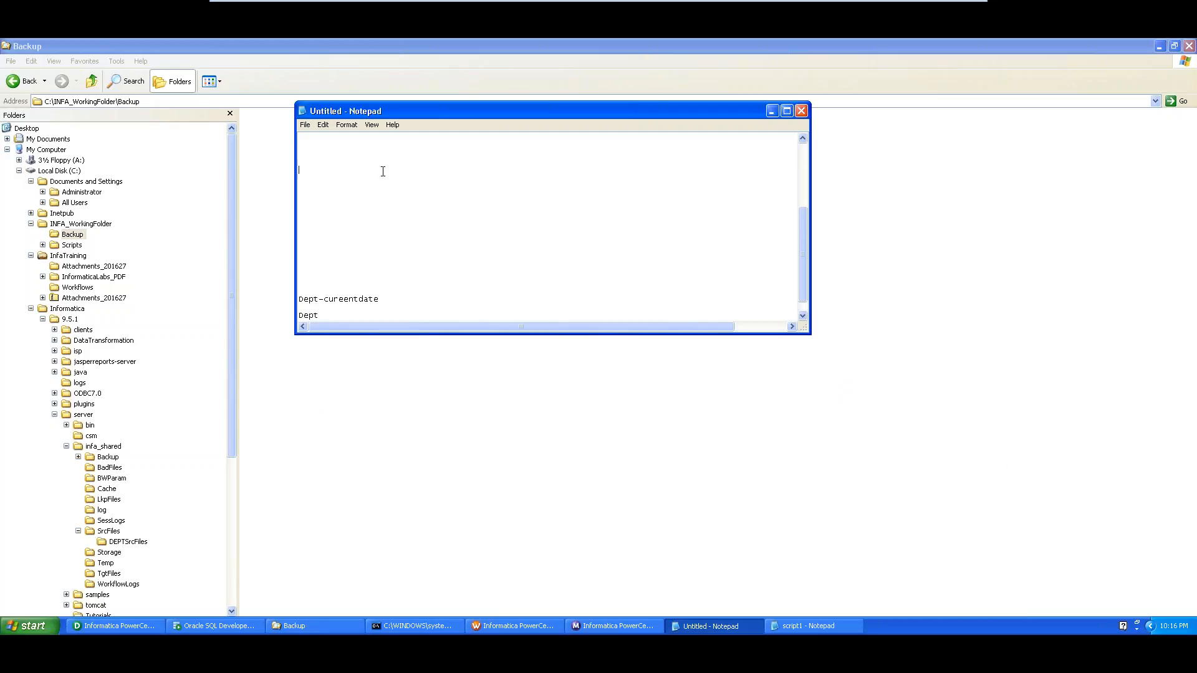
{"action": "key", "text": "Delete"}
{"action": "key", "text": "Delete"}
{"action": "key", "text": "Delete"}
{"action": "key", "text": "Delete"}
{"action": "key", "text": "Delete"}
{"action": "key", "text": "Delete"}
{"action": "key", "text": "Delete"}
{"action": "key", "text": "Delete"}
{"action": "key", "text": "Delete"}
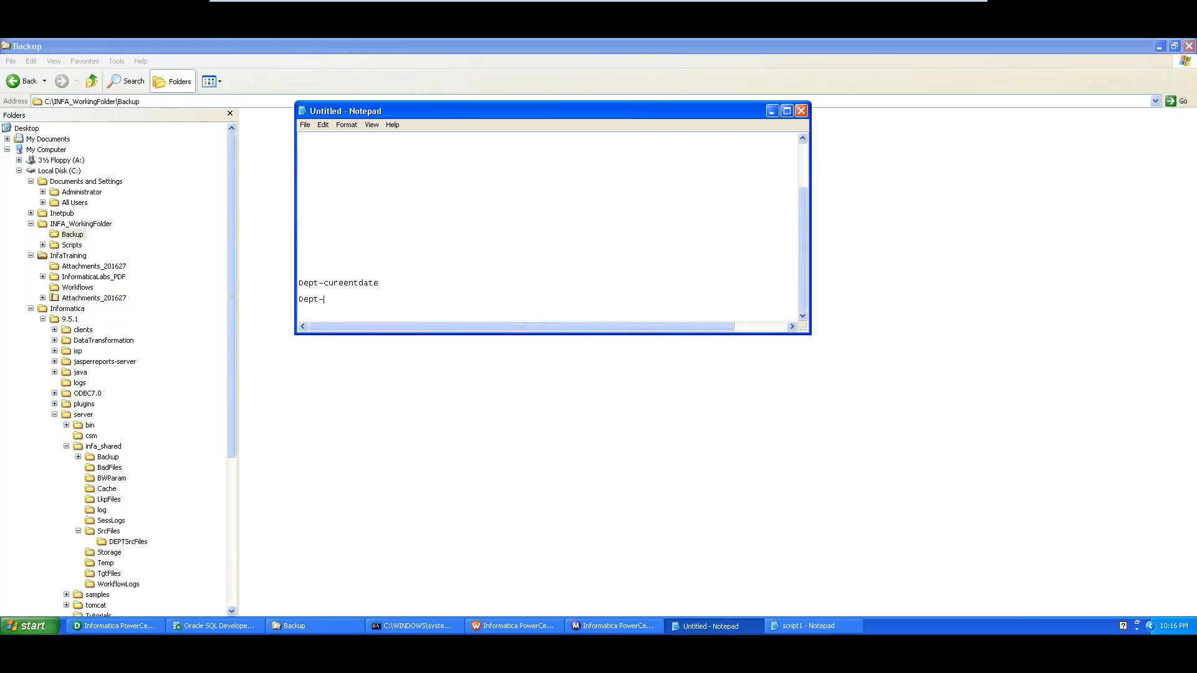
{"action": "type", "text": "21   folder"}
Back in Workflow Manager, cancel the task editor and close the Tasks menu without choosing anything
{"action": "left_click", "coordinate": [495, 628]}
{"action": "left_click", "coordinate": [687, 550]}
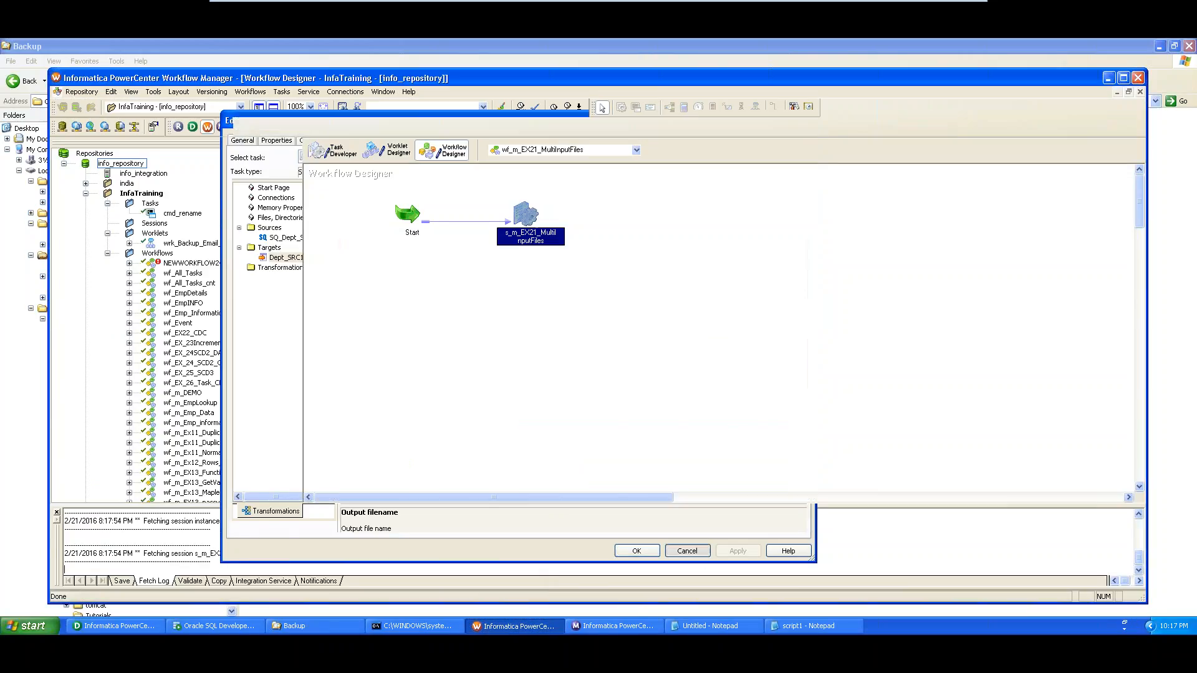
{"action": "left_click", "coordinate": [598, 253]}
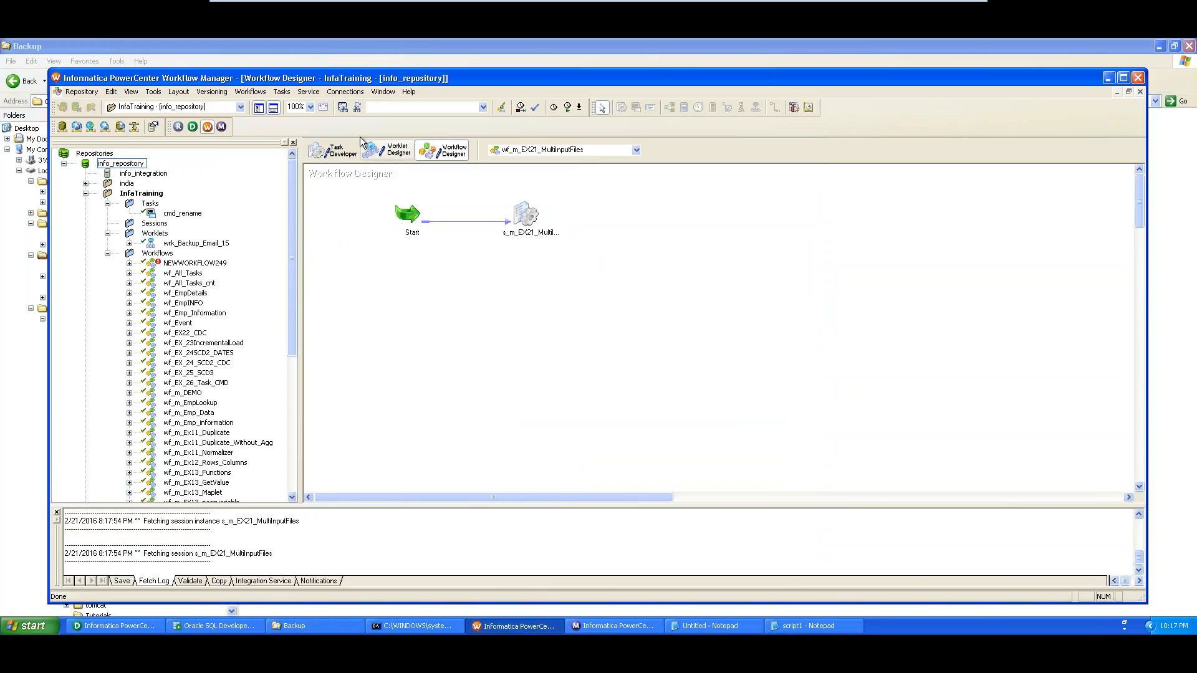
{"action": "left_click", "coordinate": [286, 92]}
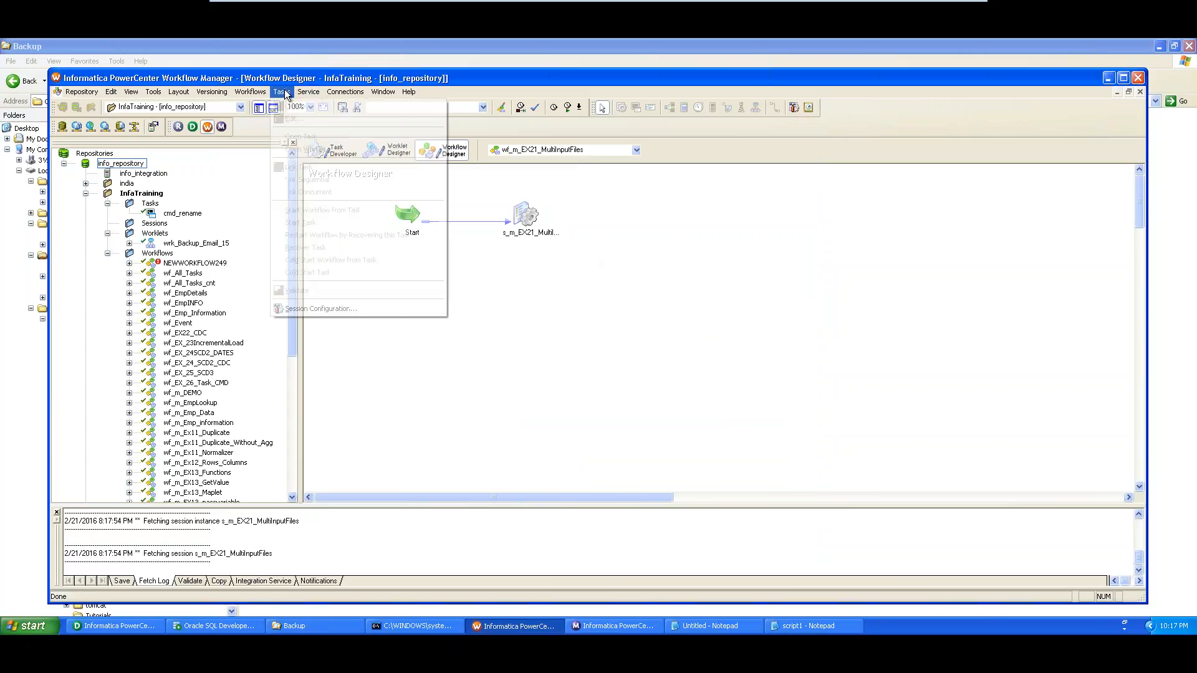
{"action": "left_click", "coordinate": [706, 268]}
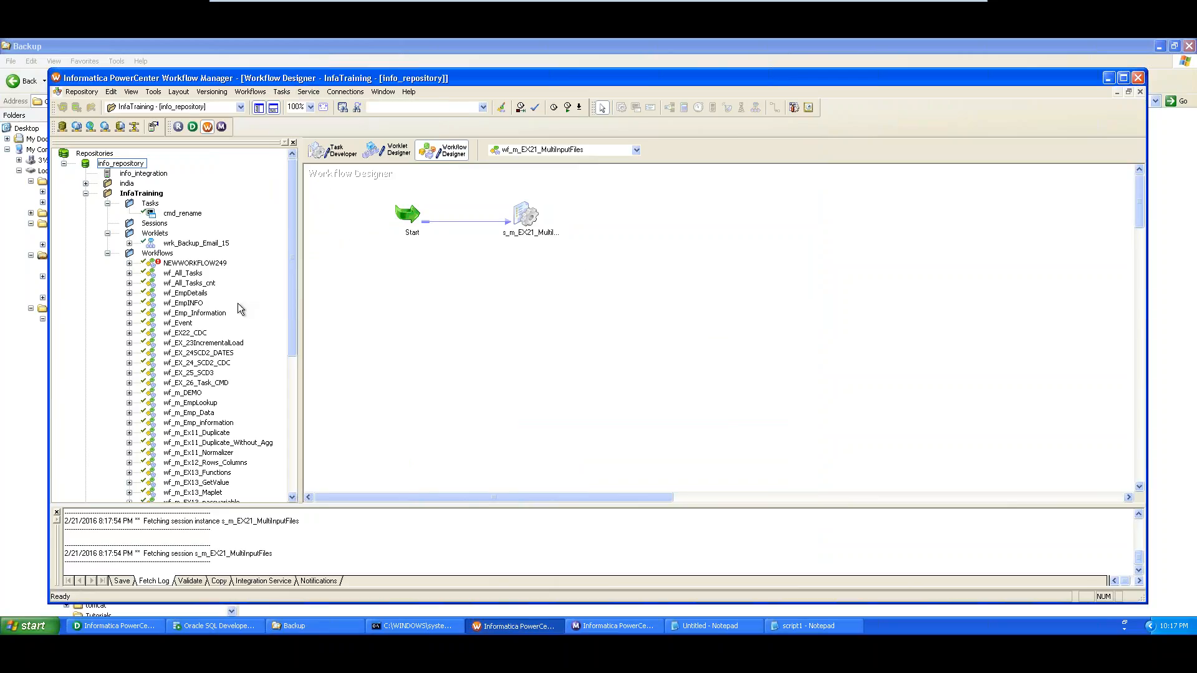
Disconnect from info_repository, then reconnect by entering the repository password
{"action": "right_click", "coordinate": [119, 163]}
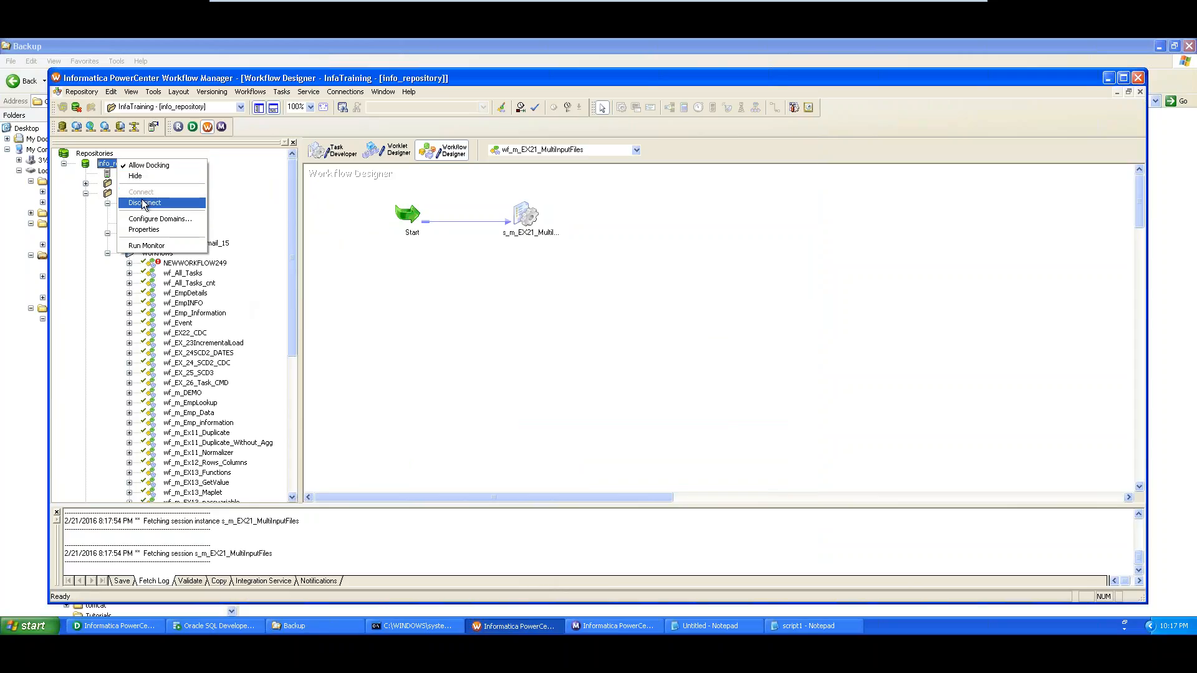
{"action": "left_click", "coordinate": [144, 203]}
{"action": "right_click", "coordinate": [121, 163]}
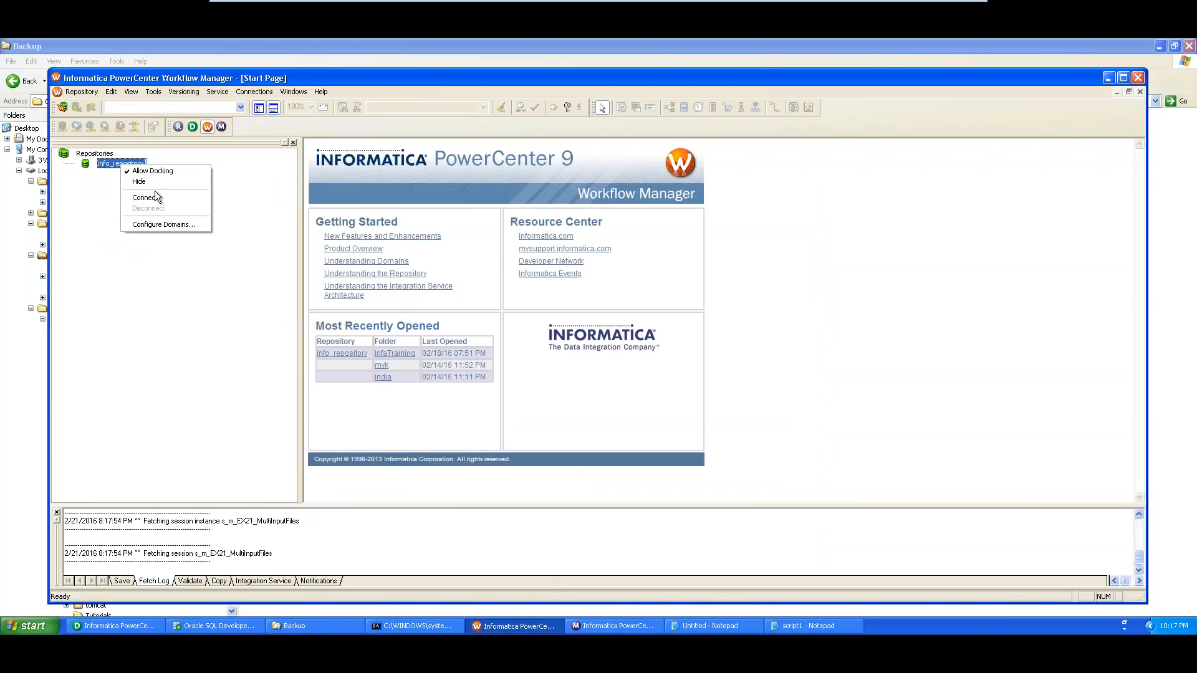
{"action": "left_click", "coordinate": [140, 195]}
{"action": "key", "text": "Tab"}
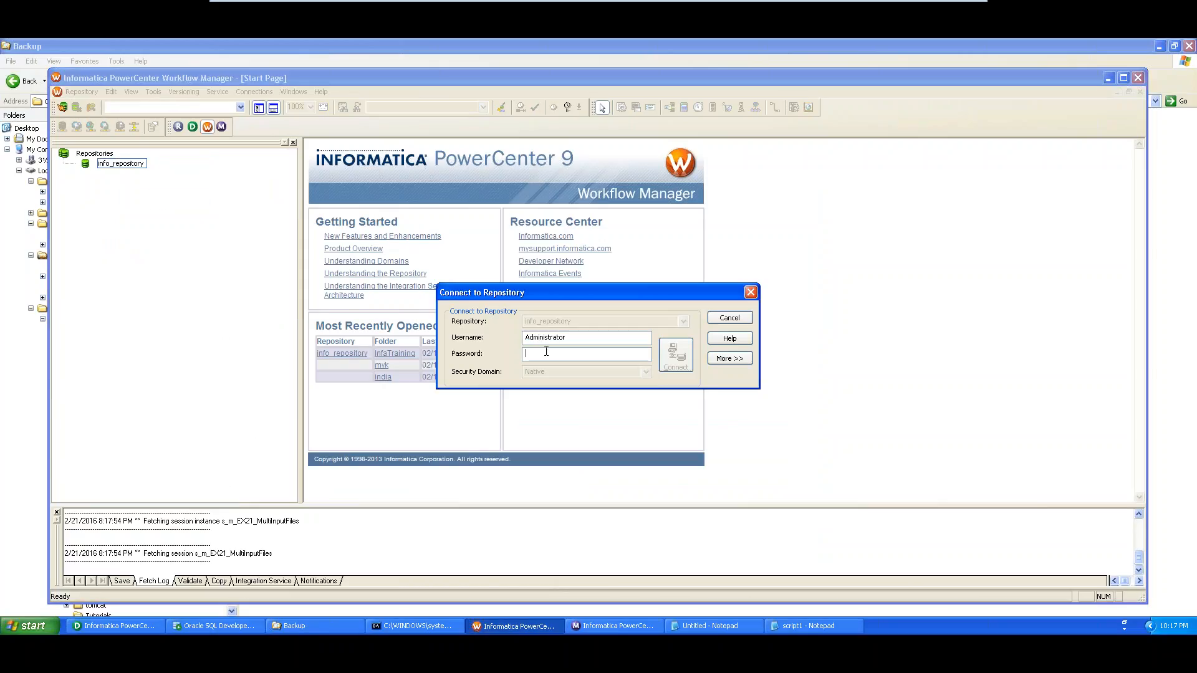
{"action": "type", "text": "info"}
{"action": "key", "text": "Return"}
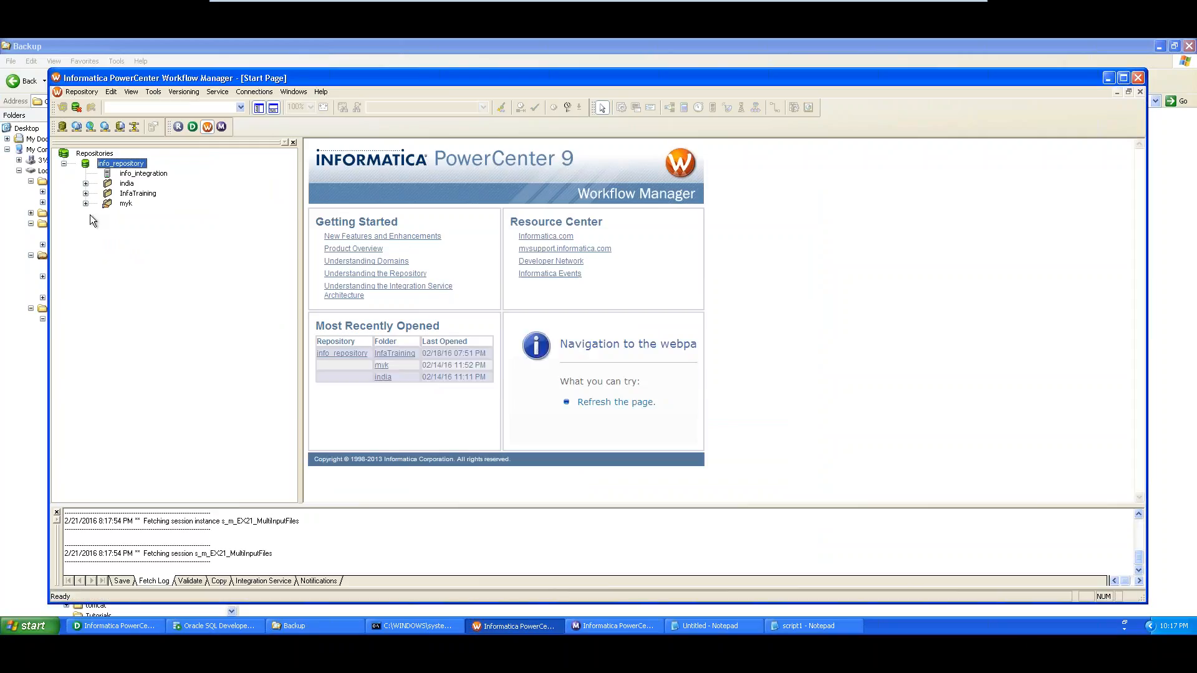
Reopen the InfaTraining folder so the wf_m_EX21_MultiInputFiles workflow shows again
{"action": "right_click", "coordinate": [144, 194]}
{"action": "left_click", "coordinate": [166, 255]}
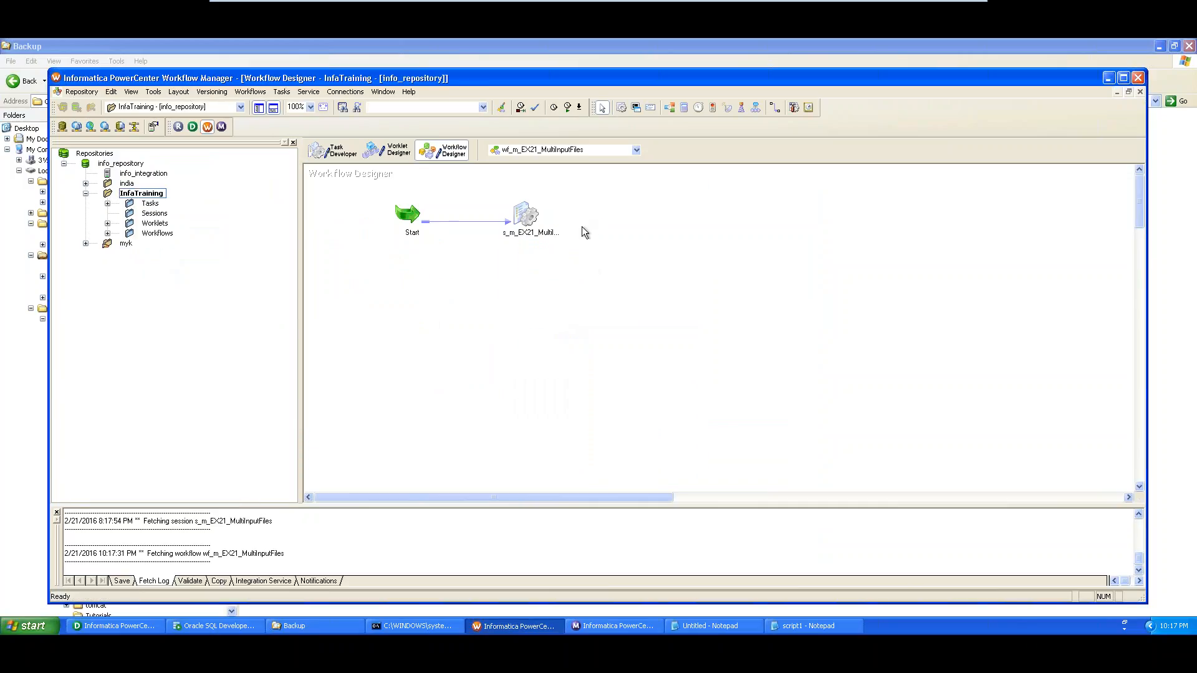
{"action": "left_click", "coordinate": [282, 92]}
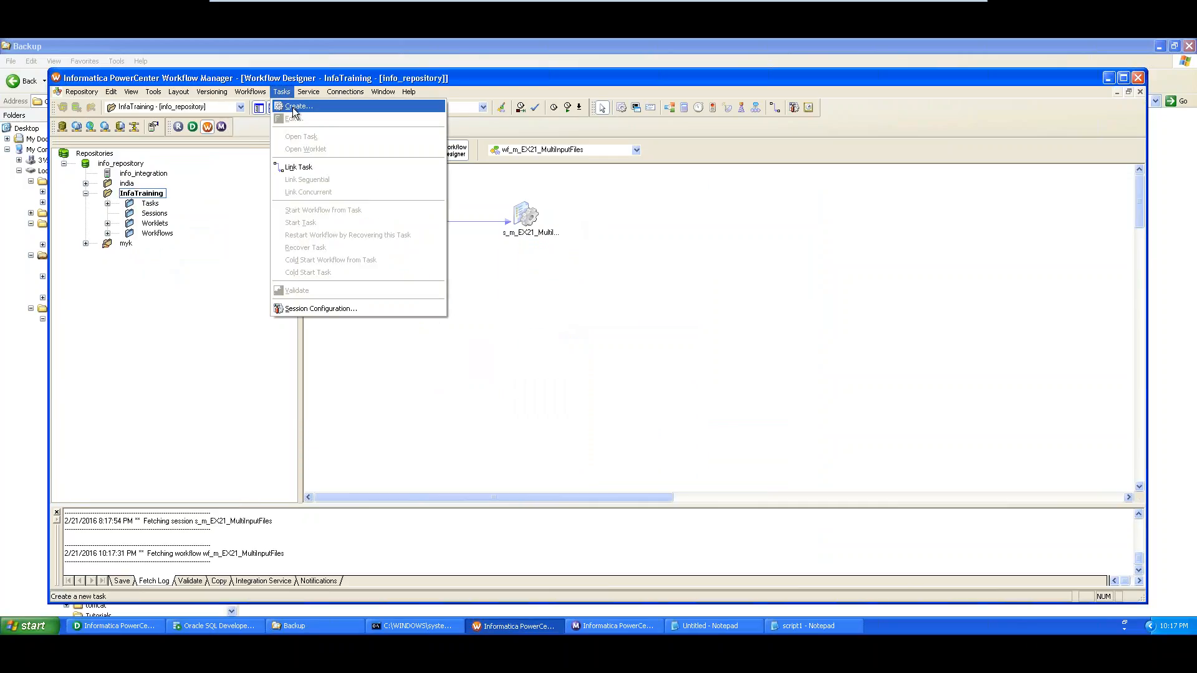
Create a new Command task named cmd_backup
{"action": "left_click", "coordinate": [295, 109]}
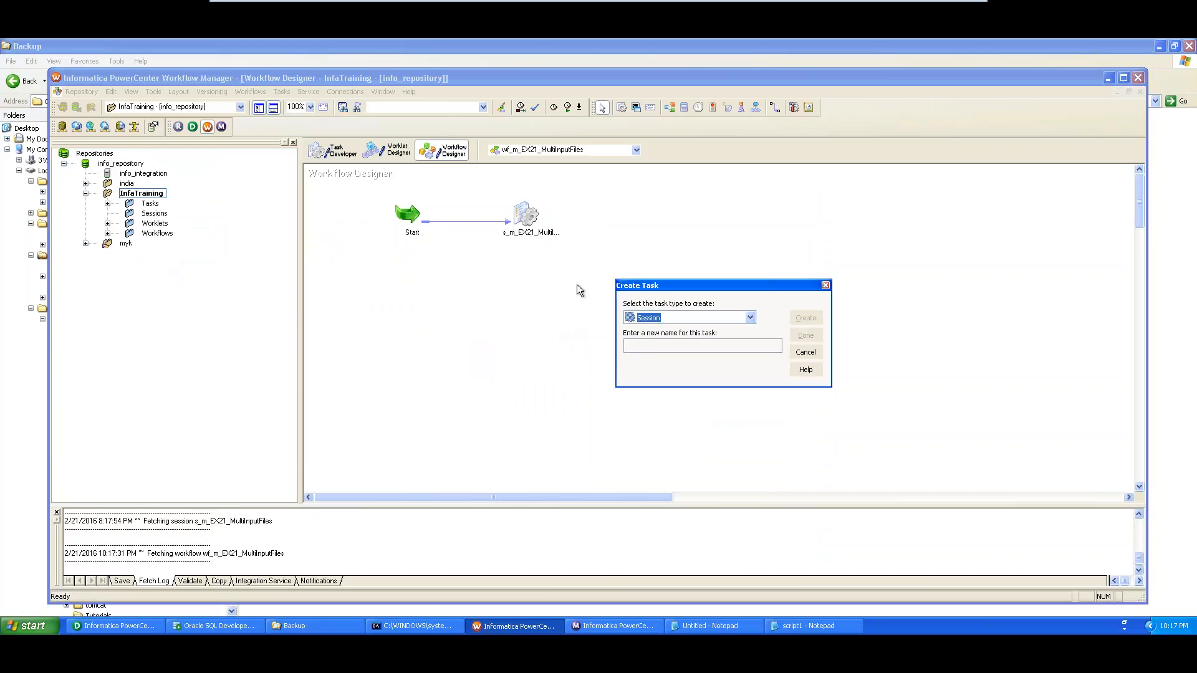
{"action": "left_click", "coordinate": [753, 317]}
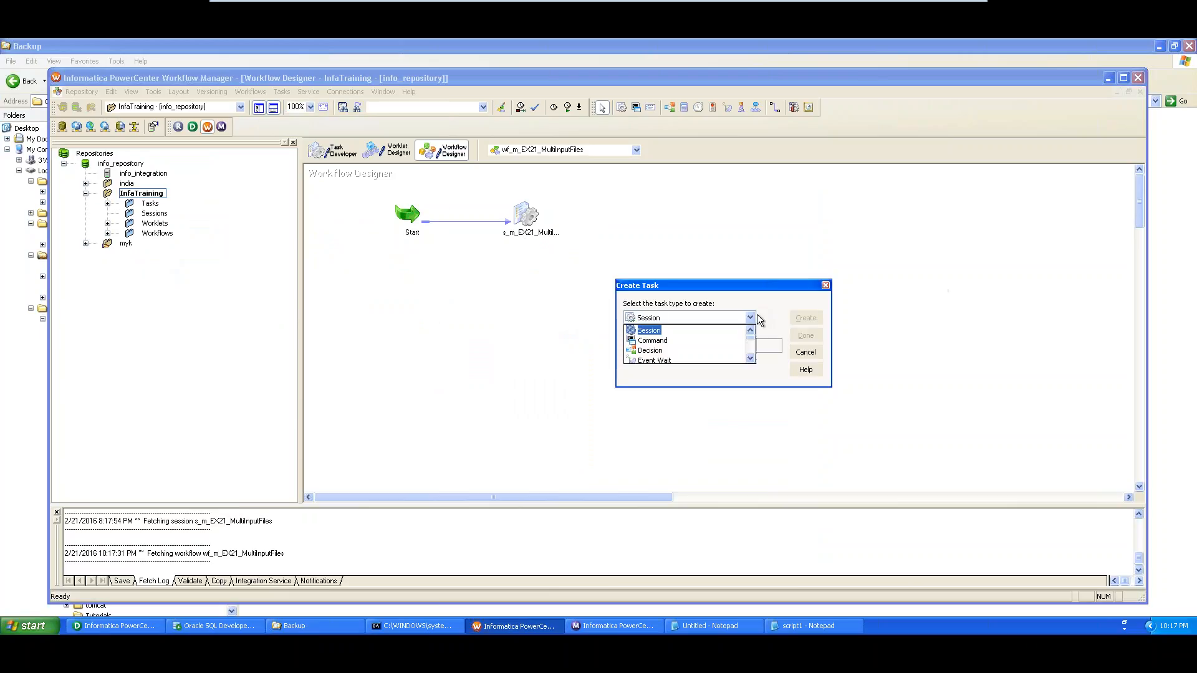
{"action": "left_click", "coordinate": [679, 342]}
{"action": "left_click", "coordinate": [678, 344]}
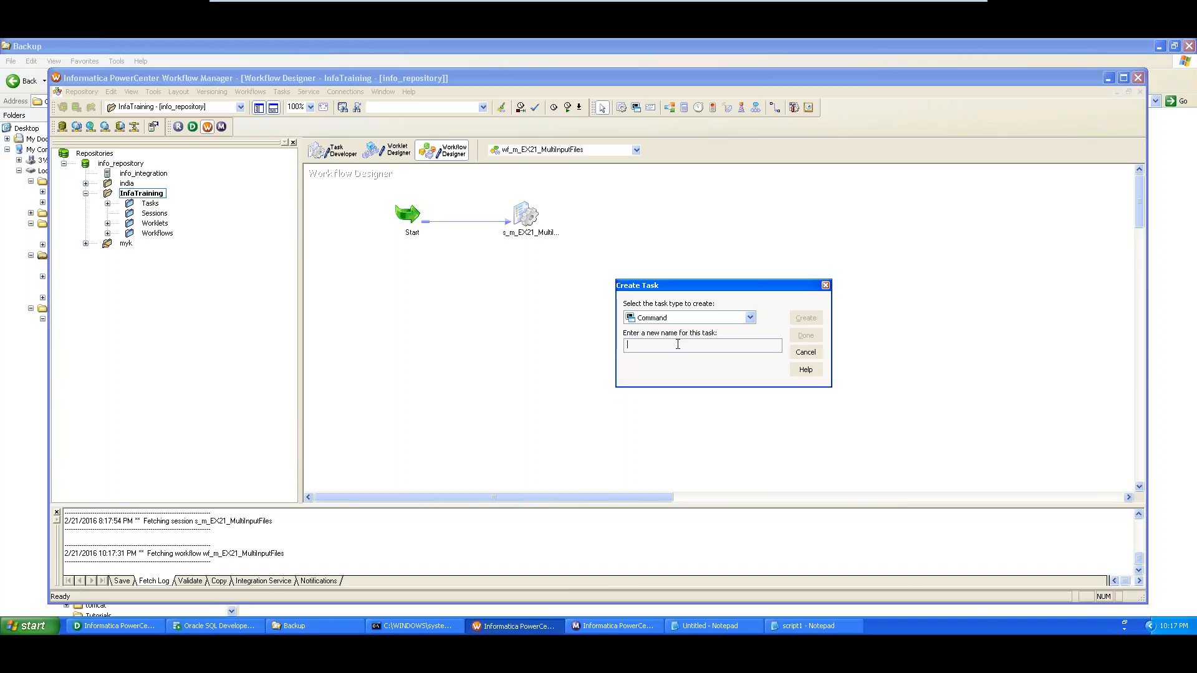
{"action": "type", "text": "ba"}
{"action": "type", "text": "cmd_"}
{"action": "type", "text": "up"}
{"action": "left_click", "coordinate": [806, 320]}
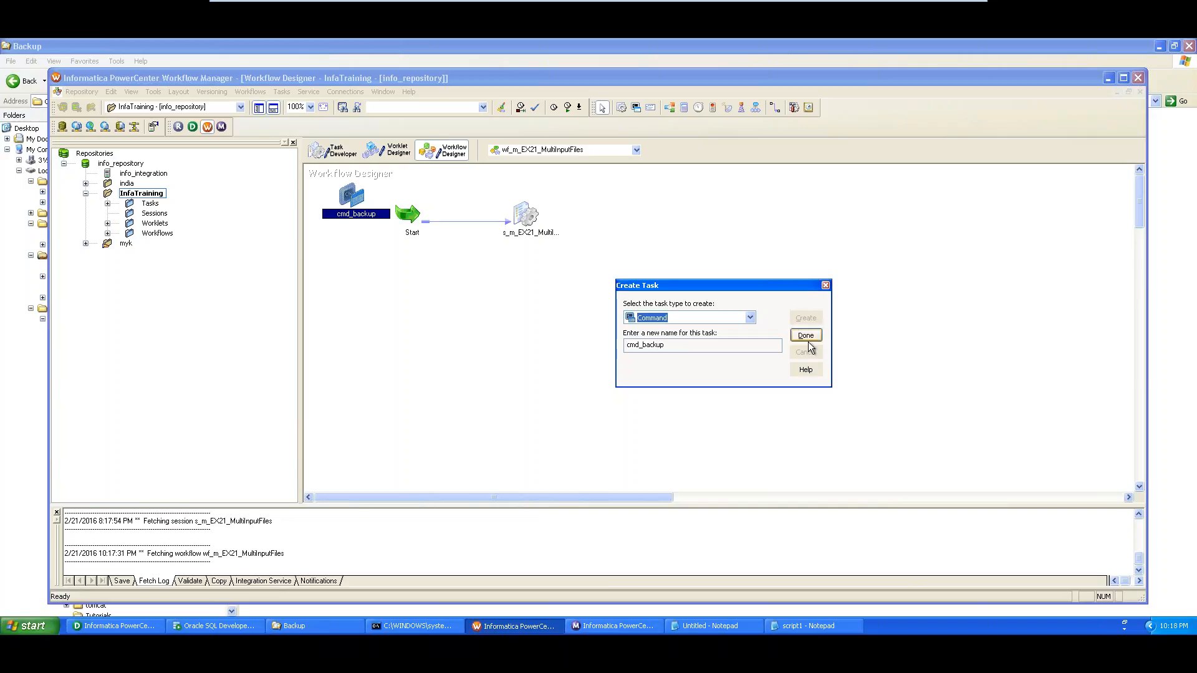
{"action": "left_click", "coordinate": [806, 335]}
Place cmd_backup right of s_m_EX21_MultiInputFiles and link the session to it
{"action": "left_click_drag", "start_coordinate": [357, 196], "coordinate": [675, 212]}
{"action": "left_click", "coordinate": [775, 107]}
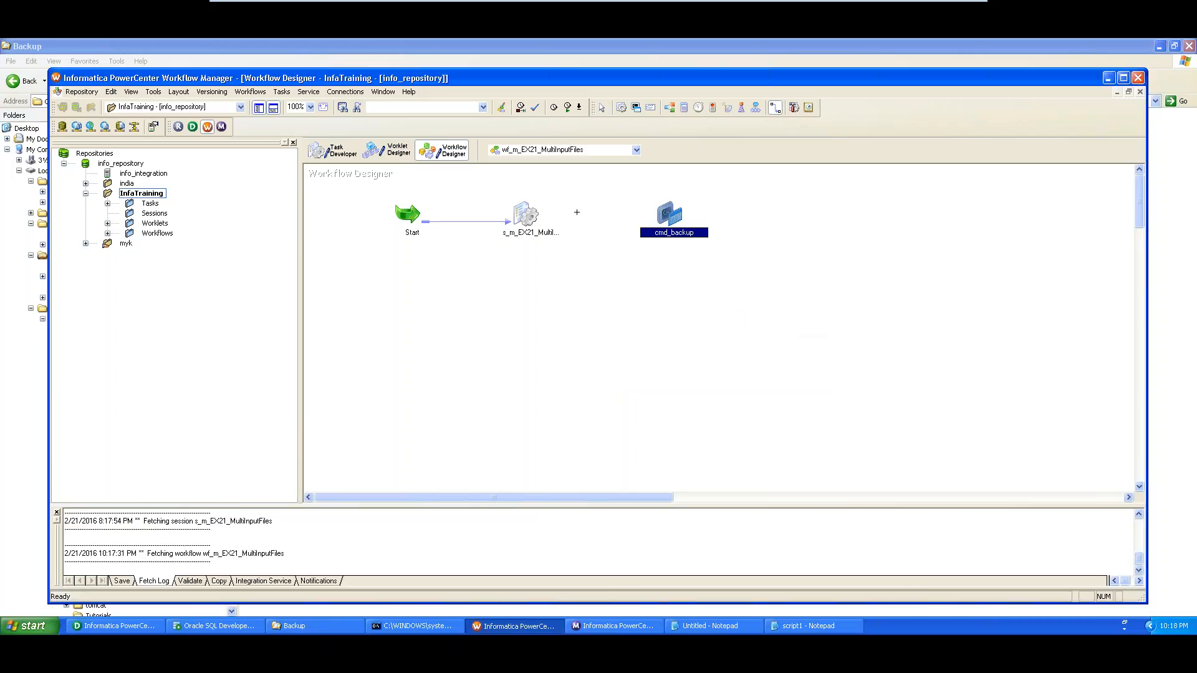
{"action": "left_click_drag", "start_coordinate": [540, 215], "coordinate": [667, 215]}
Add Command1 as the first entry in cmd_backup's Commands list and select its name cell
{"action": "double_click", "coordinate": [671, 217]}
{"action": "left_click", "coordinate": [321, 139]}
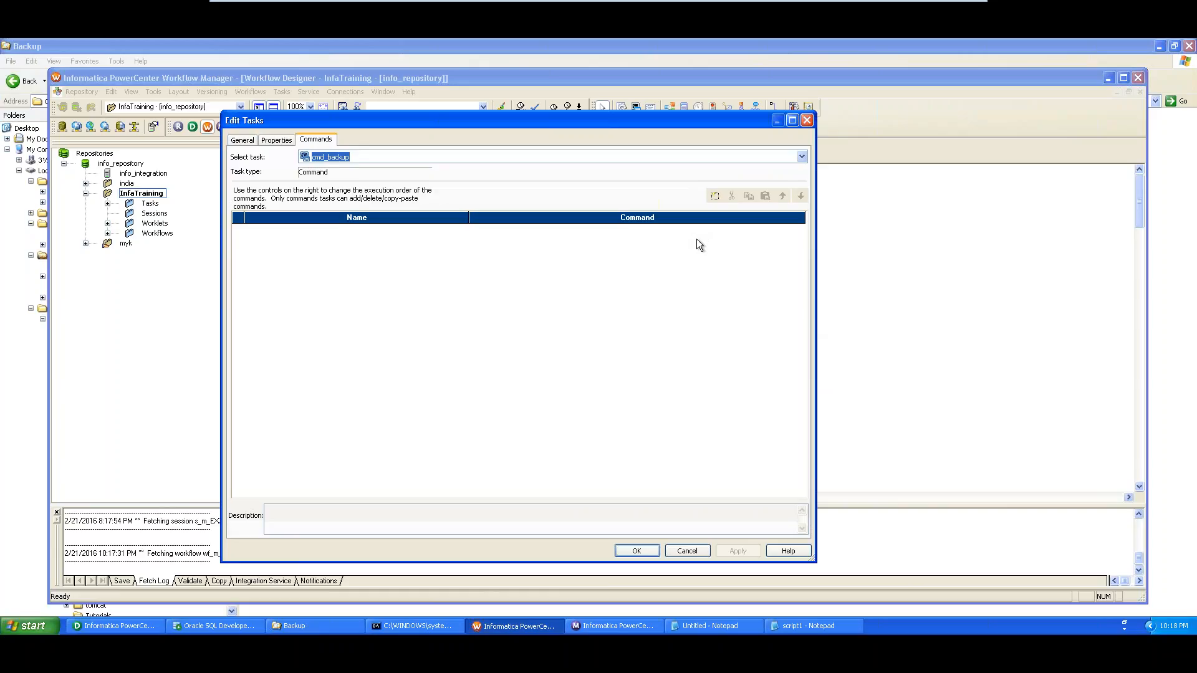
{"action": "left_click", "coordinate": [716, 196]}
{"action": "left_click", "coordinate": [270, 230]}
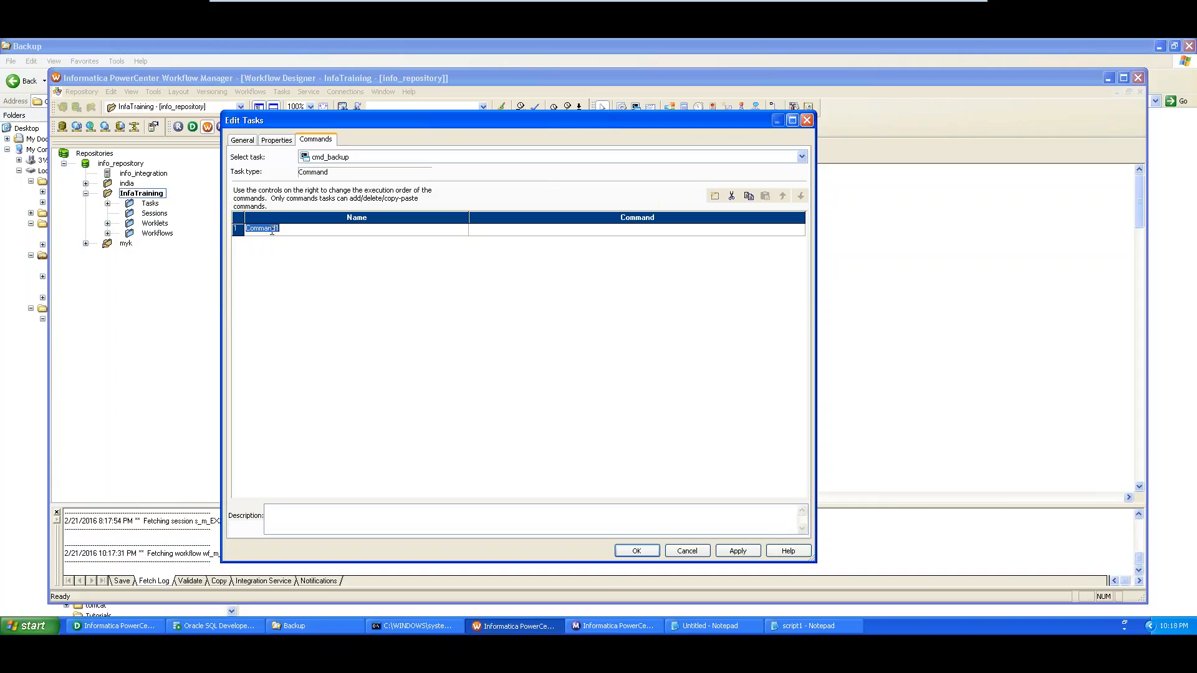
Rename the first command from Command1 to cmd_makedir
{"action": "type", "text": "cmd"}
{"action": "type", "text": "_makedir"}
{"action": "left_click", "coordinate": [511, 230]}
Copy the MKDIR line from the untitled notes into cmd_makedir's command editor
{"action": "left_click", "coordinate": [800, 229]}
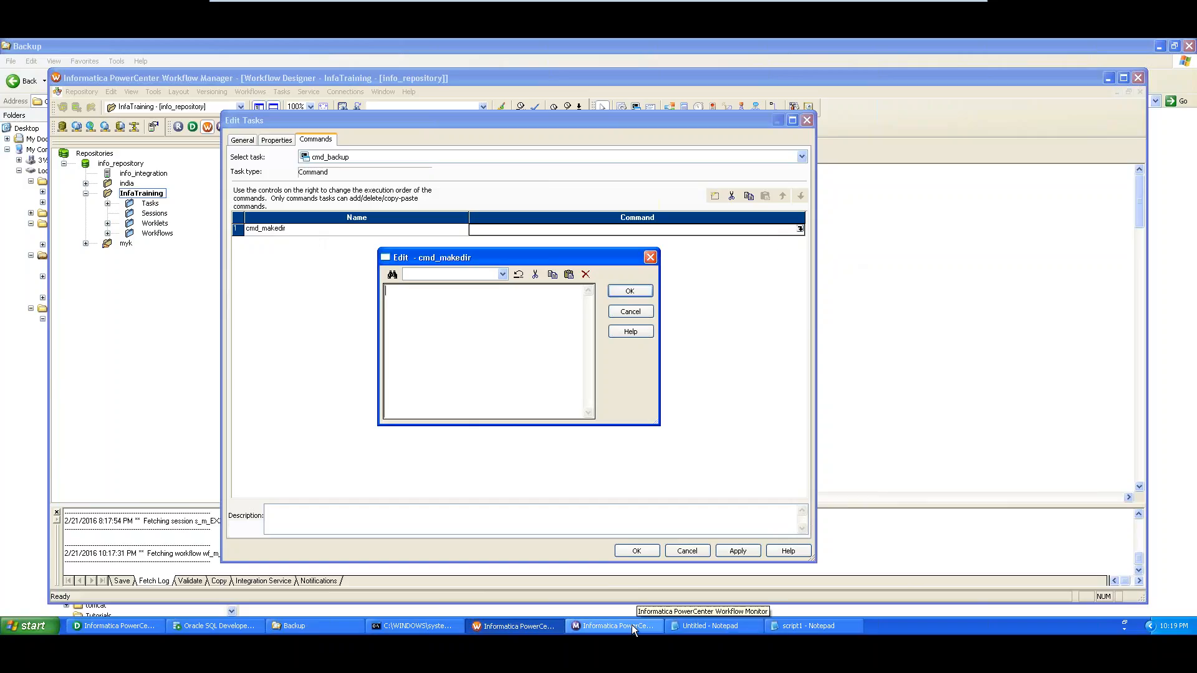
{"action": "left_click", "coordinate": [782, 626]}
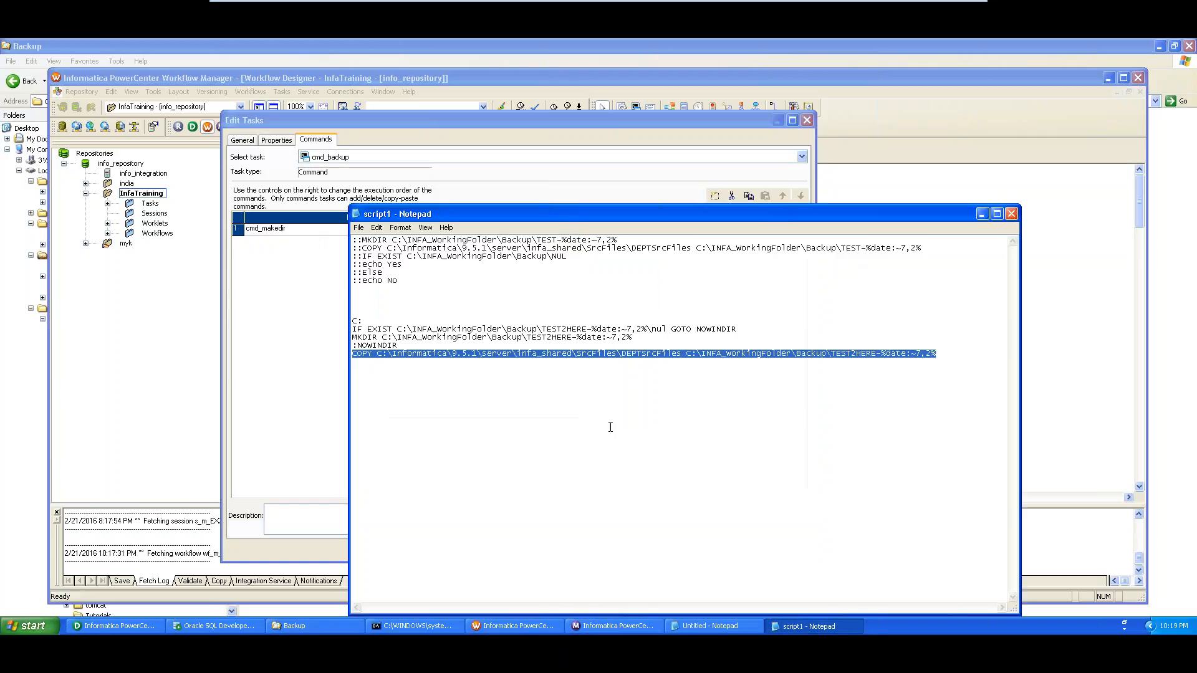
{"action": "left_click", "coordinate": [982, 214]}
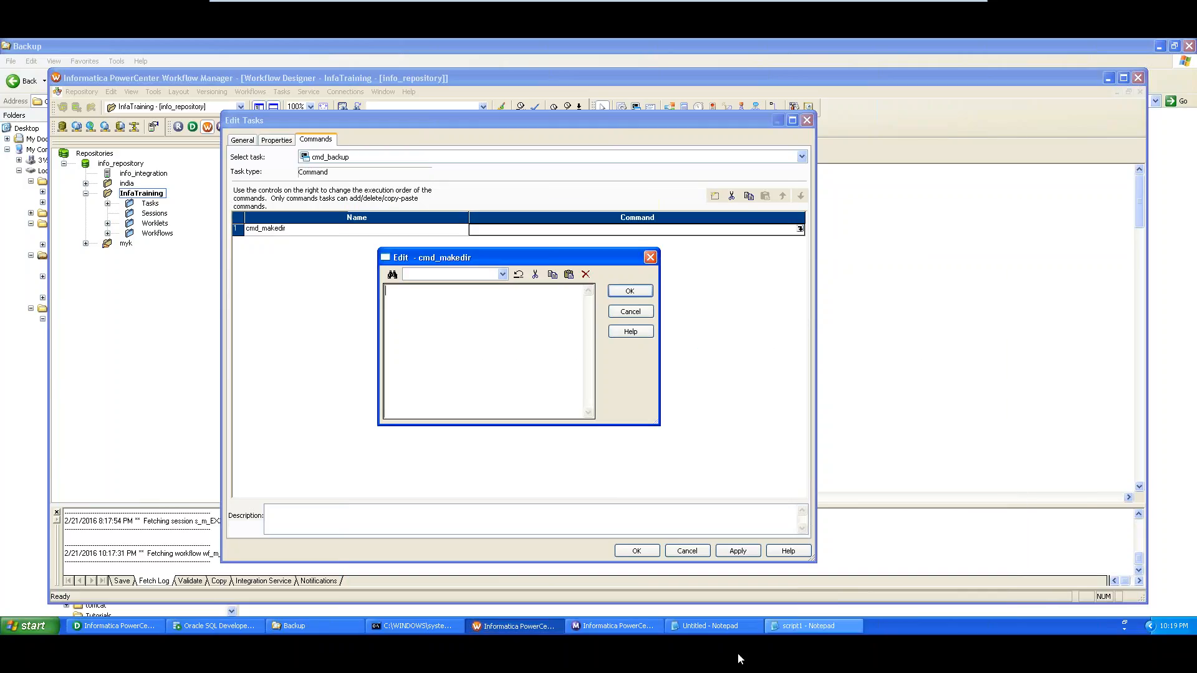
{"action": "key", "text": "alt+Tab"}
{"action": "scroll", "coordinate": [523, 302], "scroll_direction": "up", "scroll_amount": 5}
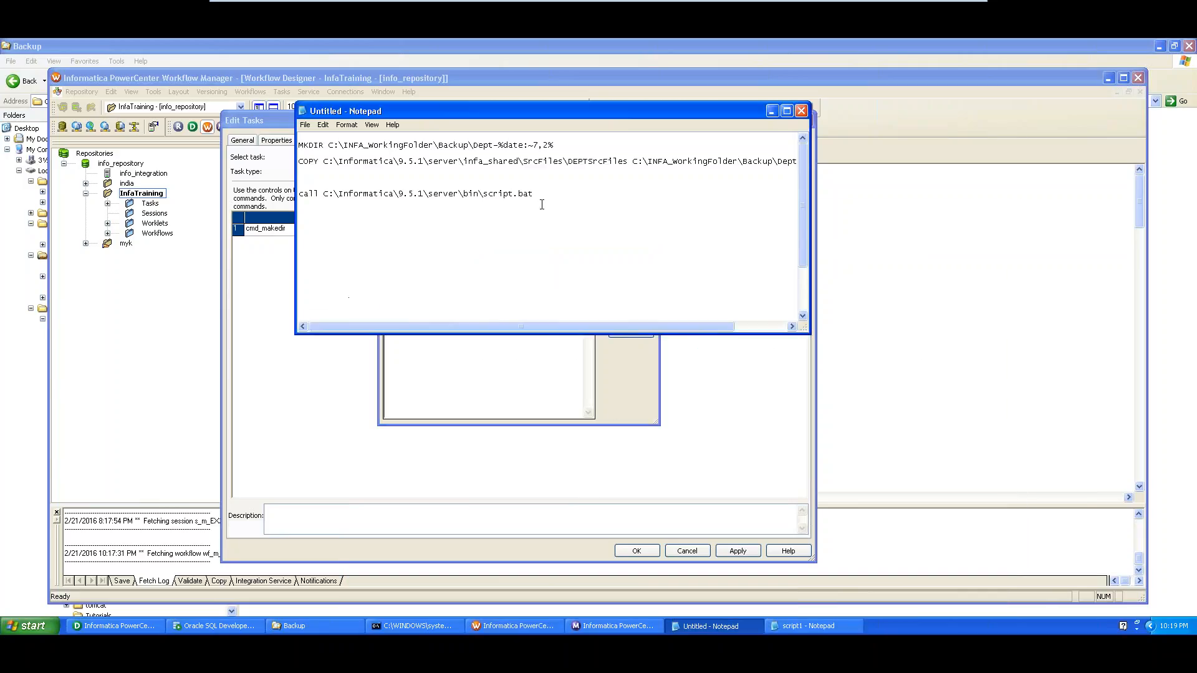
{"action": "left_click_drag", "start_coordinate": [574, 151], "coordinate": [247, 138]}
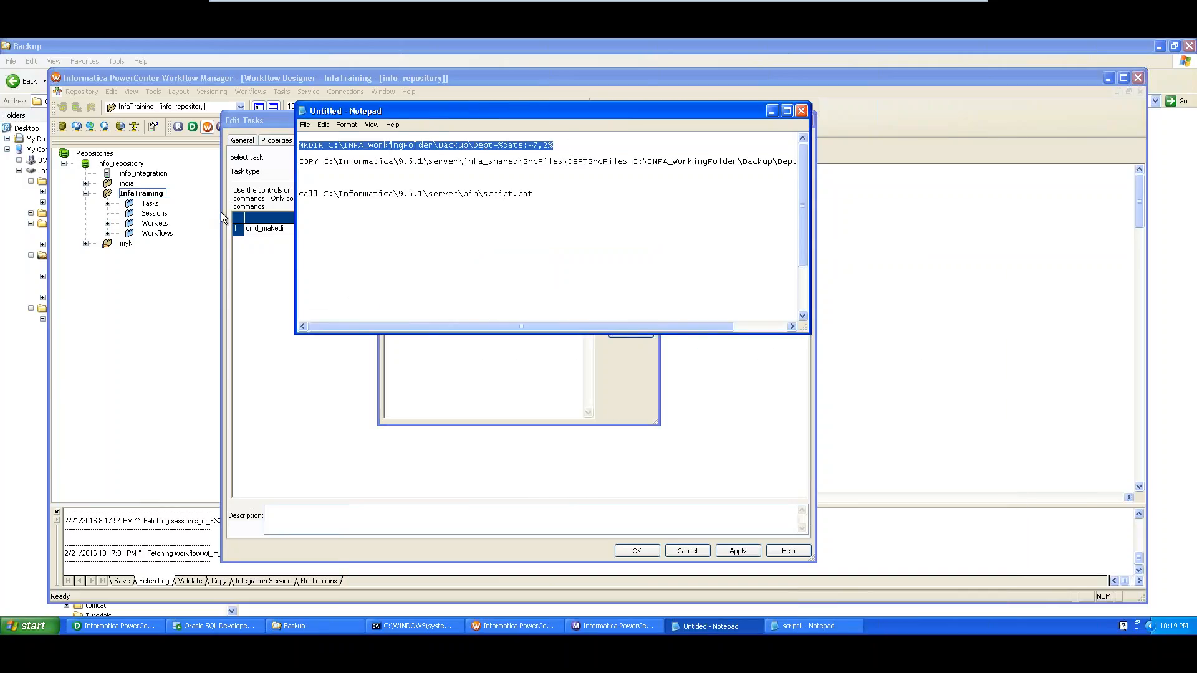
{"action": "key", "text": "ctrl+c"}
{"action": "left_click", "coordinate": [252, 317]}
{"action": "key", "text": "ctrl+v"}
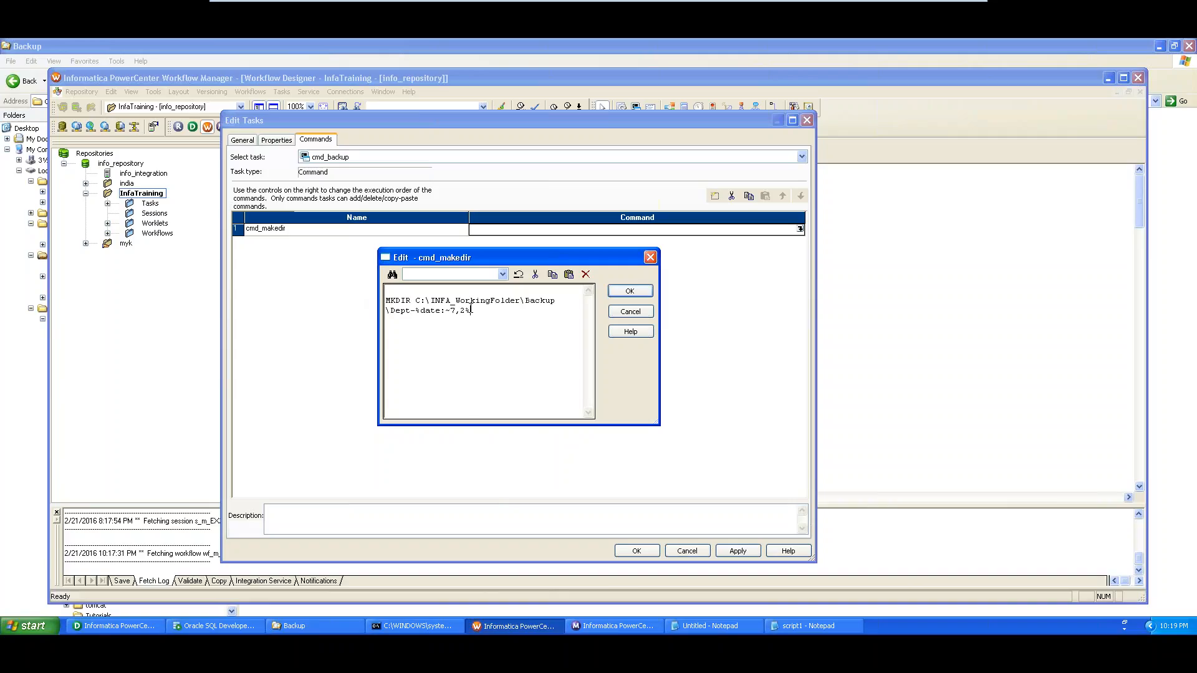
Remove the blank first line and put the Dept folder path on its own line after MKDIR
{"action": "left_click", "coordinate": [429, 287]}
{"action": "key", "text": "Delete"}
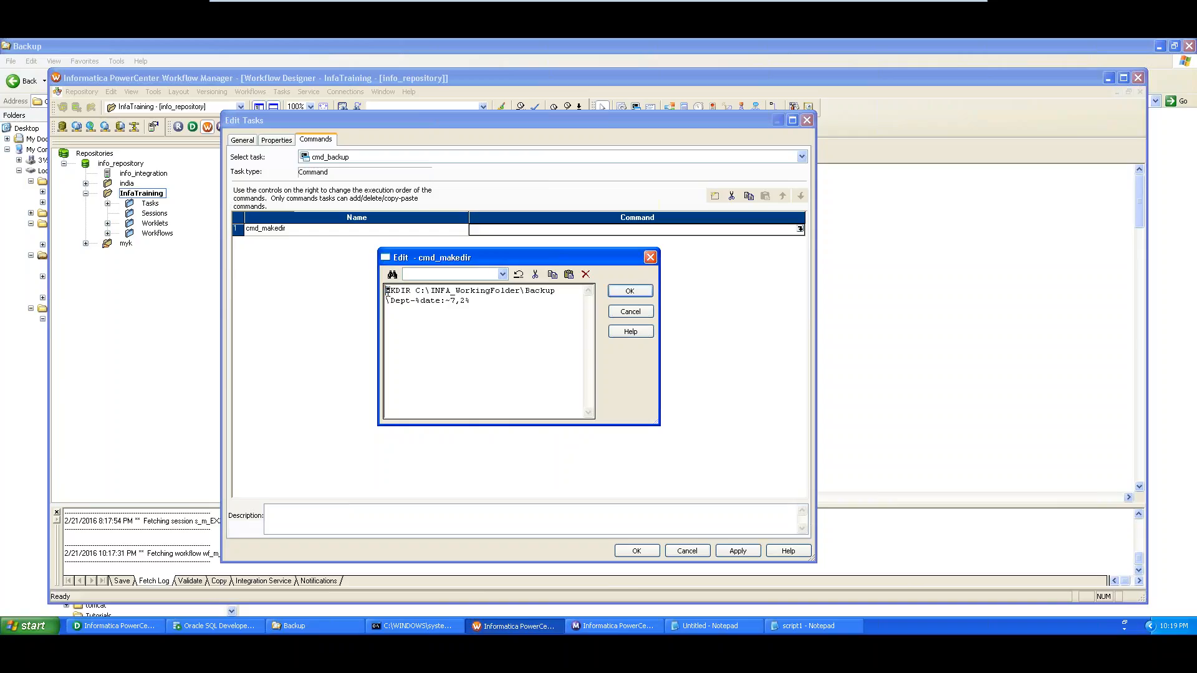
{"action": "left_click_drag", "start_coordinate": [387, 291], "coordinate": [413, 291]}
{"action": "left_click", "coordinate": [415, 288]}
{"action": "key", "text": "Return"}
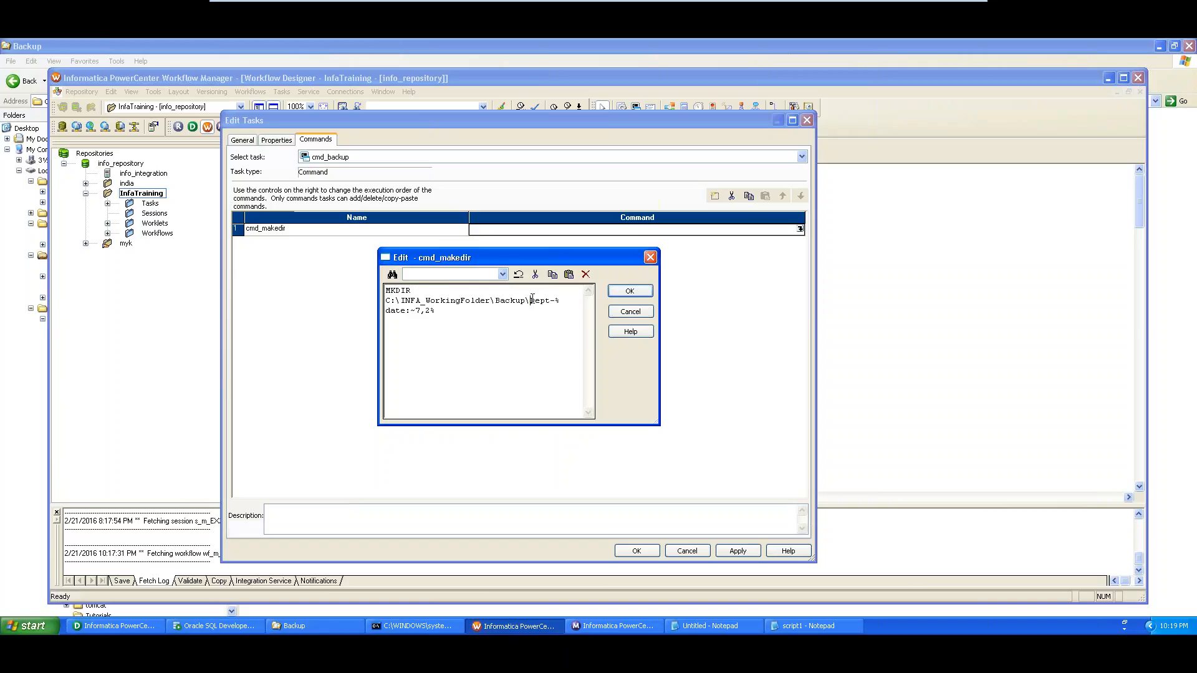
{"action": "left_click_drag", "start_coordinate": [530, 302], "coordinate": [565, 311]}
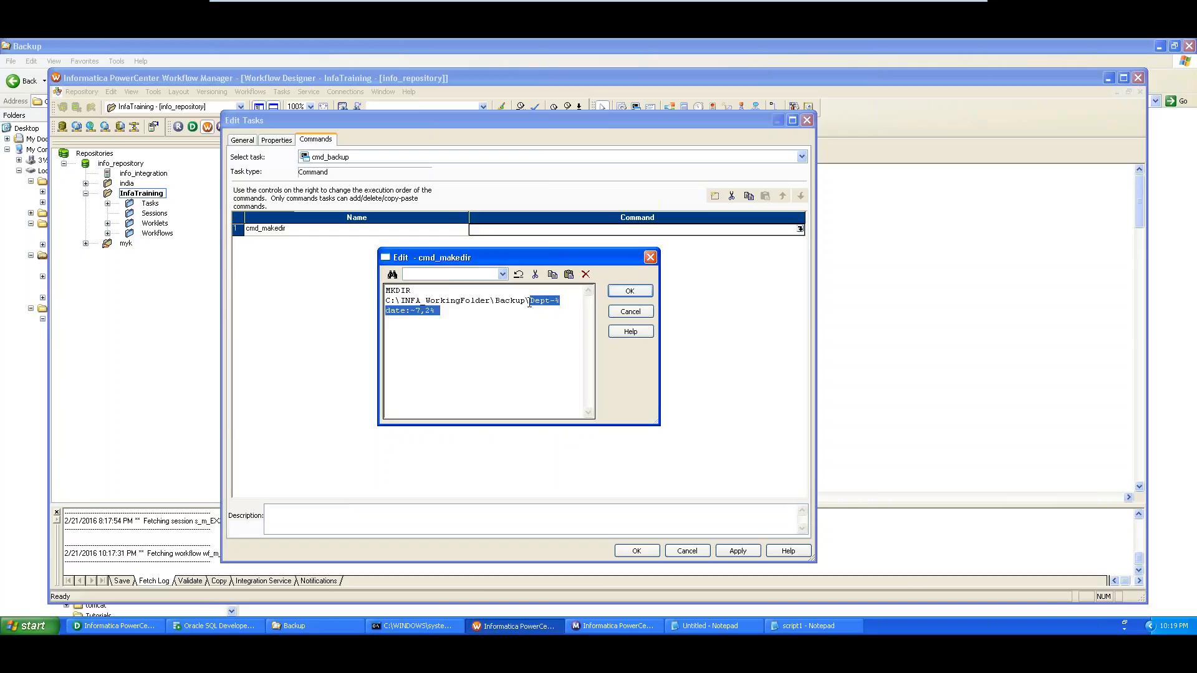
{"action": "left_click", "coordinate": [295, 626]}
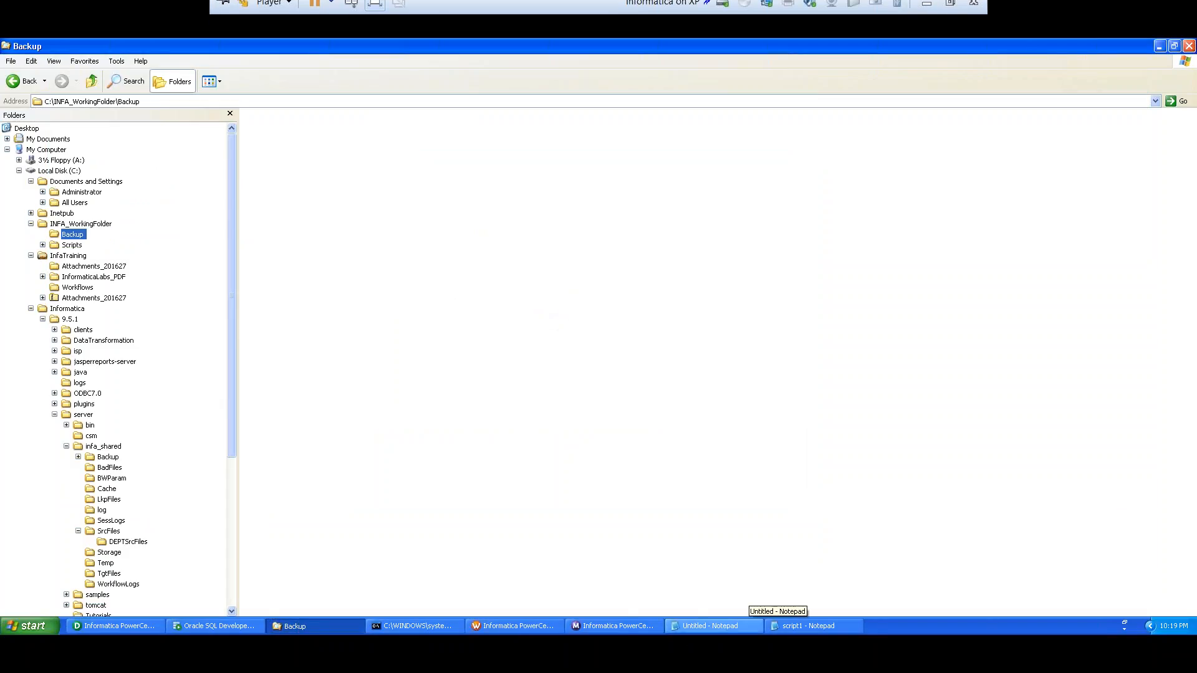
Check the Command Prompt output and Backup folder, then save cmd_makedir's MKDIR command
{"action": "left_click", "coordinate": [428, 625]}
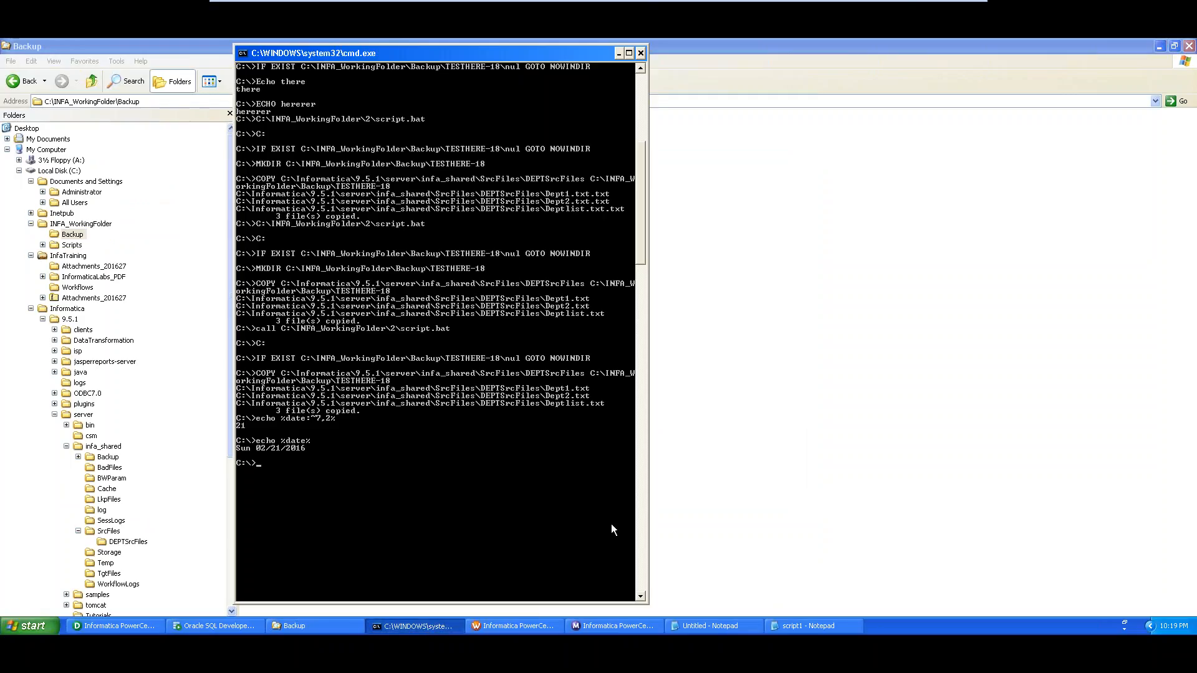
{"action": "left_click", "coordinate": [666, 613]}
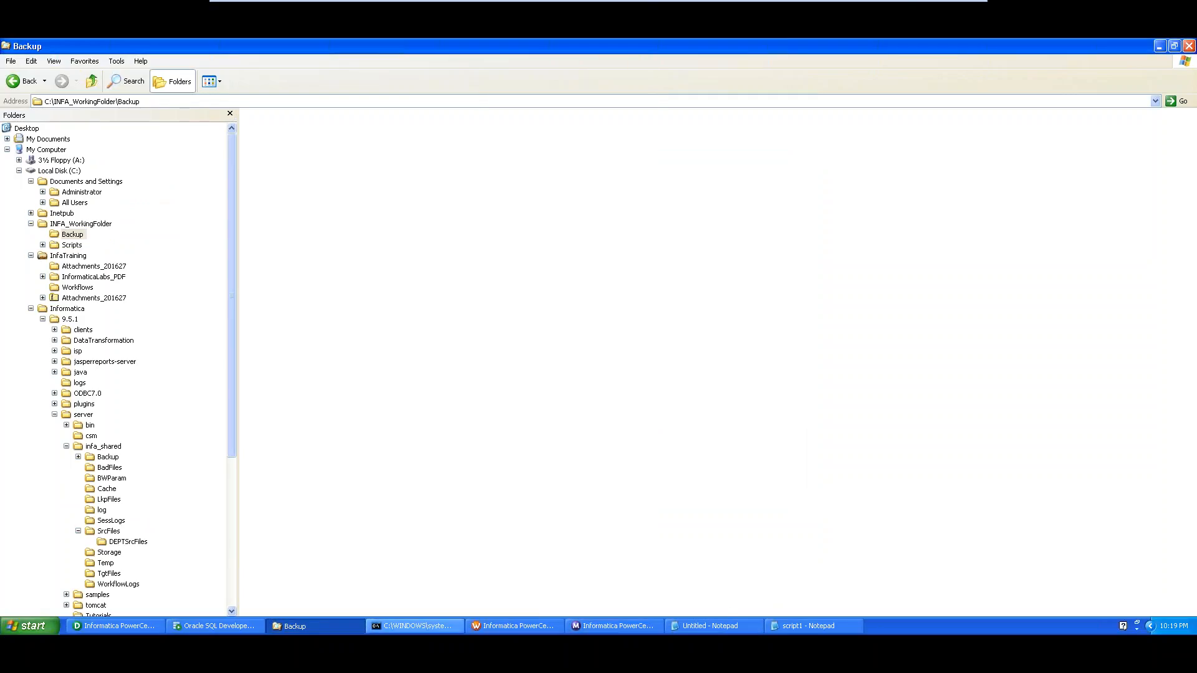
{"action": "left_click", "coordinate": [510, 623]}
{"action": "left_click", "coordinate": [634, 291]}
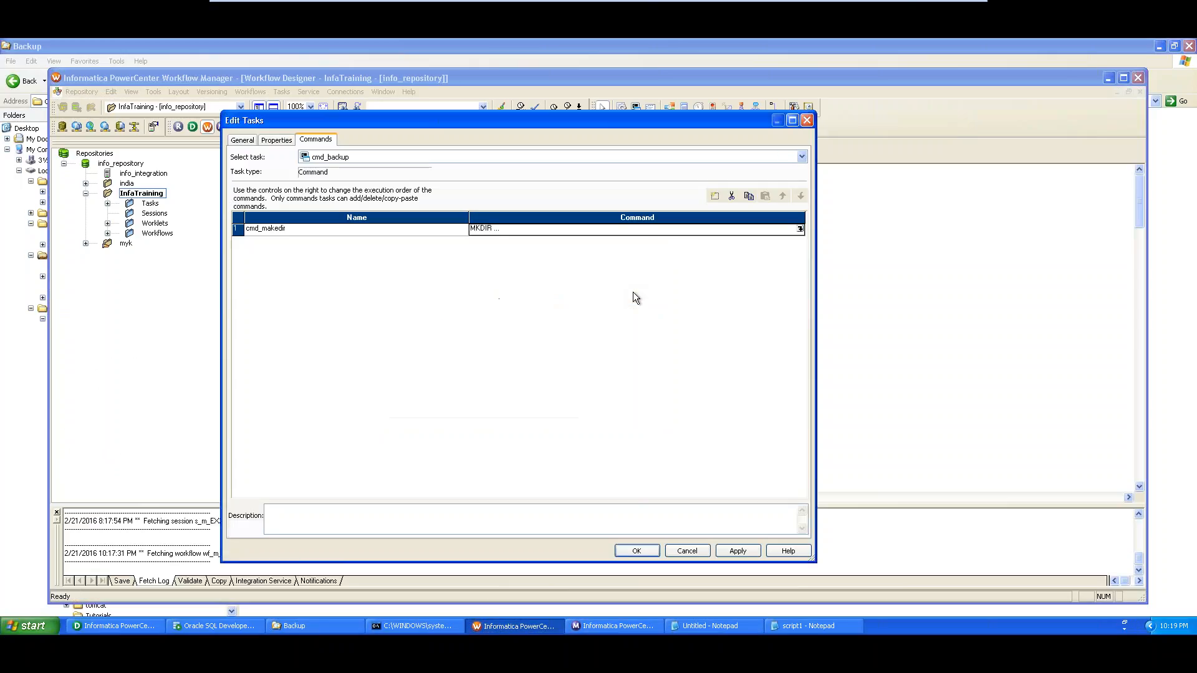
Add a second command to cmd_backup and name it cmd_Copy
{"action": "left_click", "coordinate": [715, 197]}
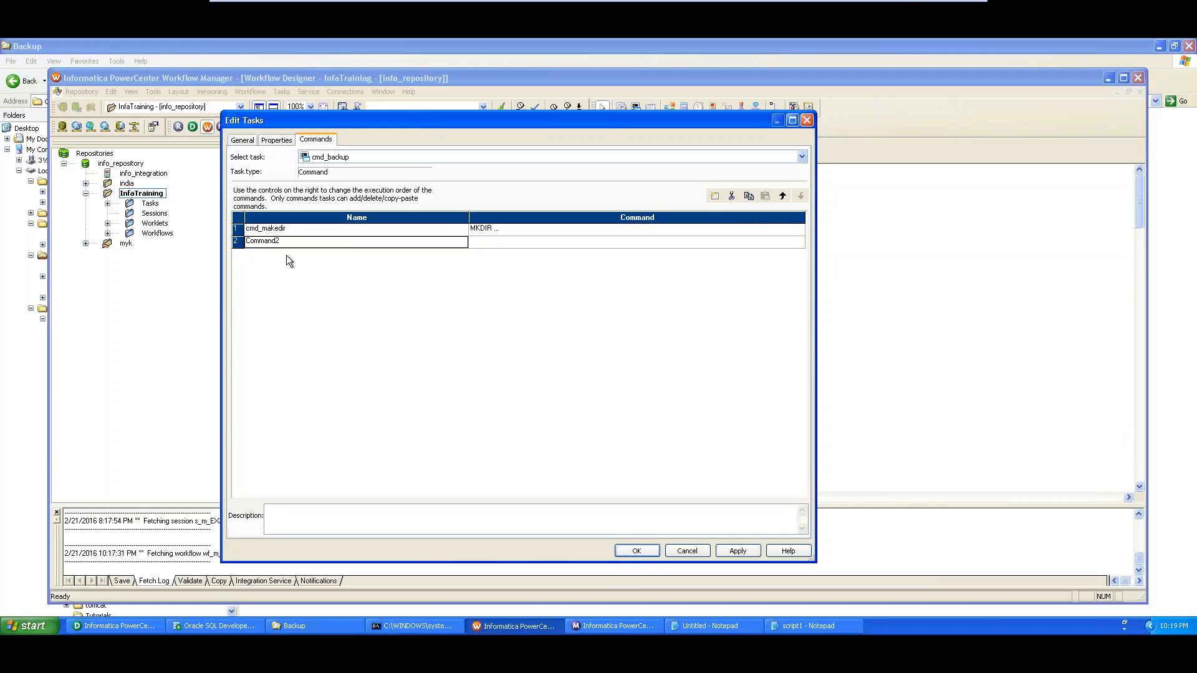
{"action": "double_click", "coordinate": [256, 241]}
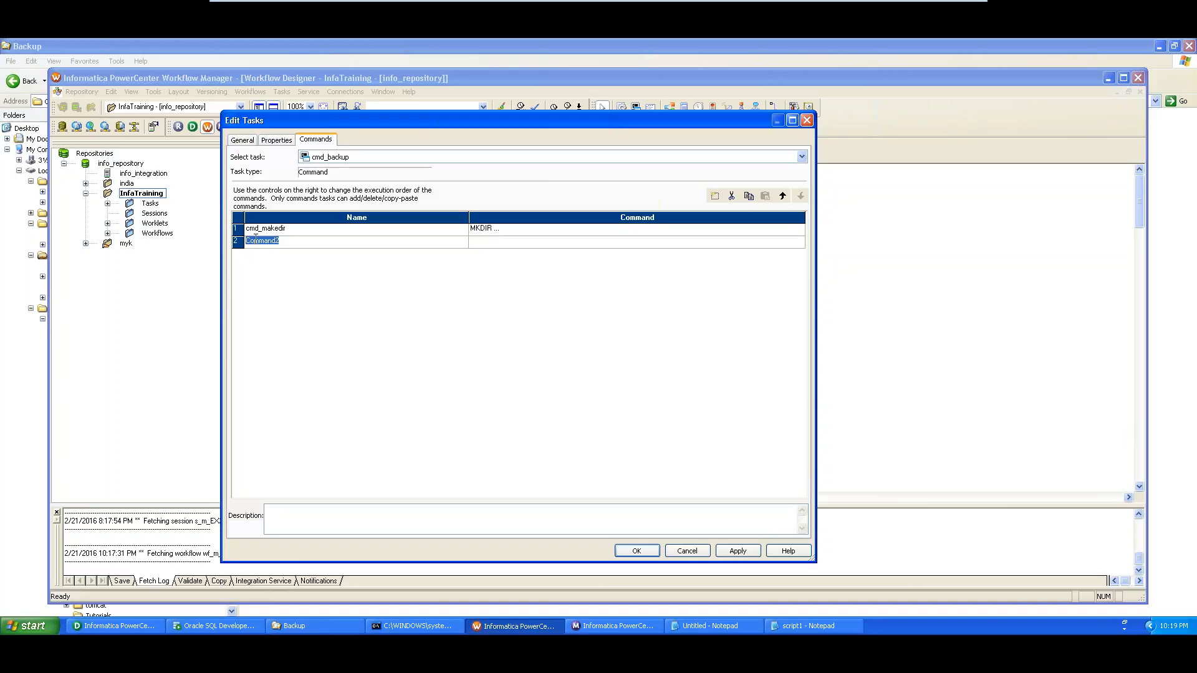
{"action": "type", "text": "cmd_Copy"}
Paste the COPY line from the untitled notes into cmd_Copy's command editor
{"action": "left_click", "coordinate": [529, 243]}
{"action": "left_click", "coordinate": [800, 241]}
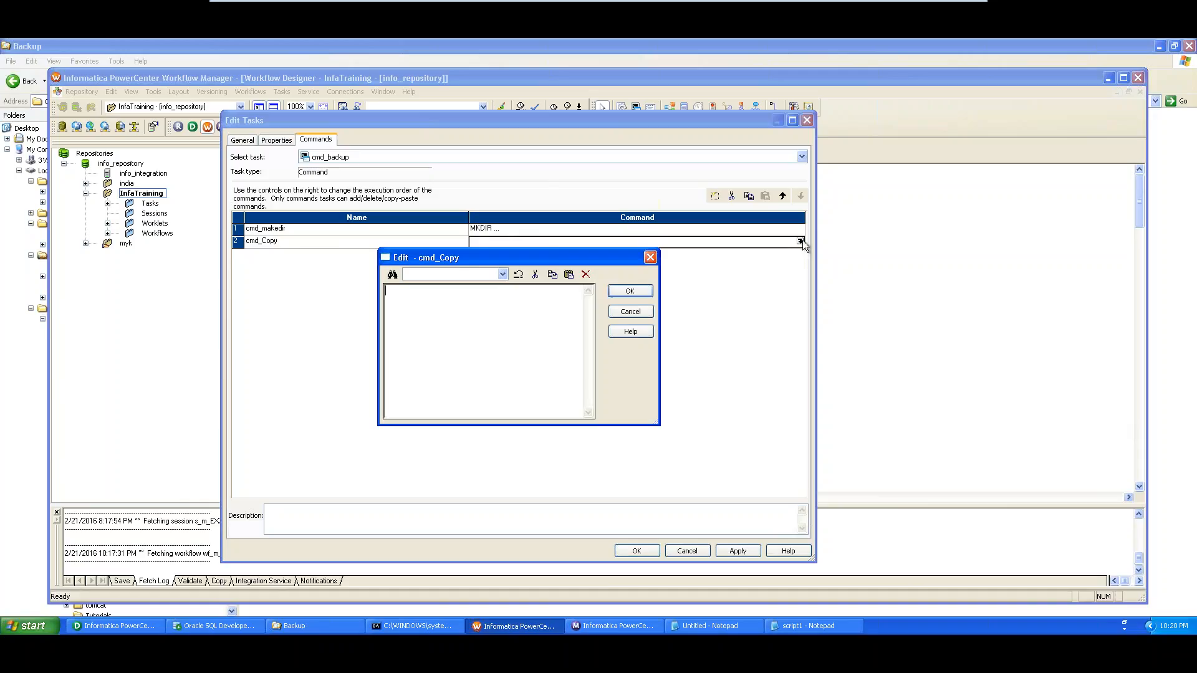
{"action": "left_click", "coordinate": [704, 627]}
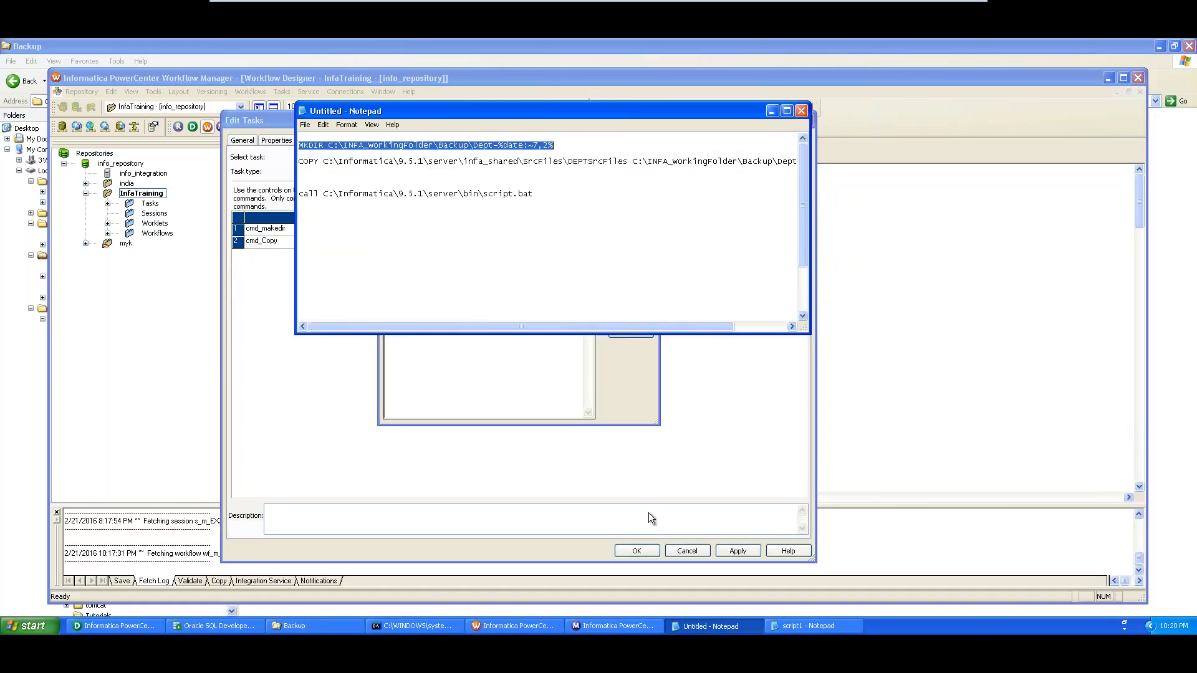
{"action": "left_click", "coordinate": [299, 162]}
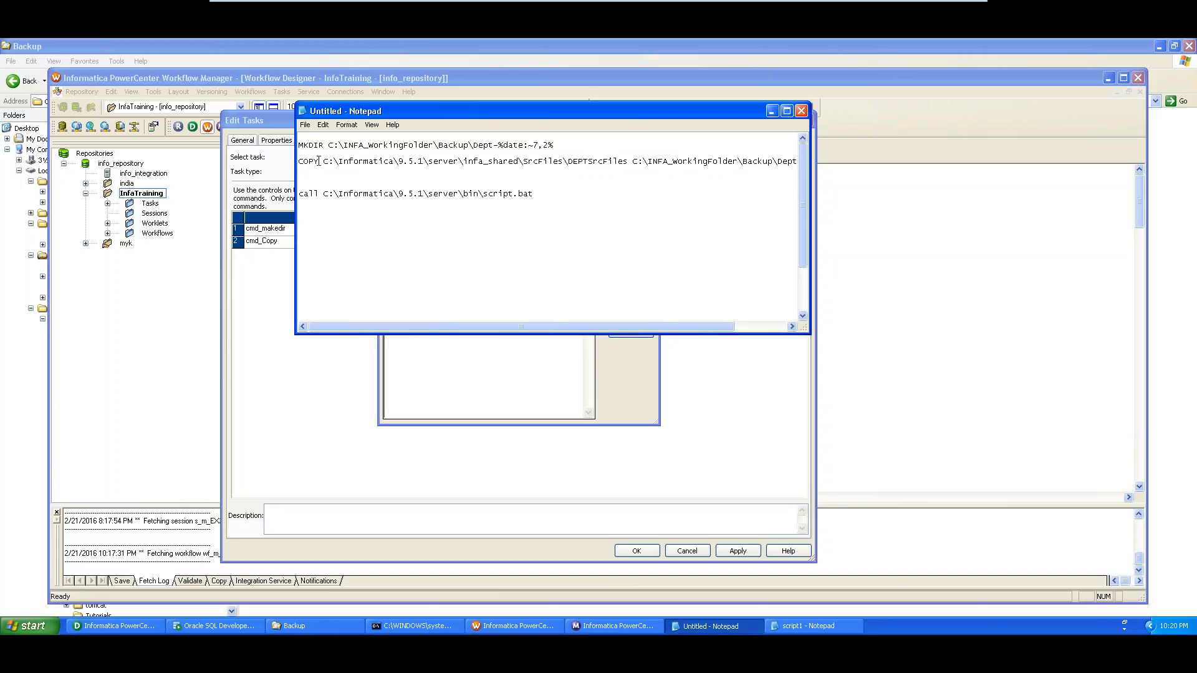
{"action": "key", "text": "shift+End"}
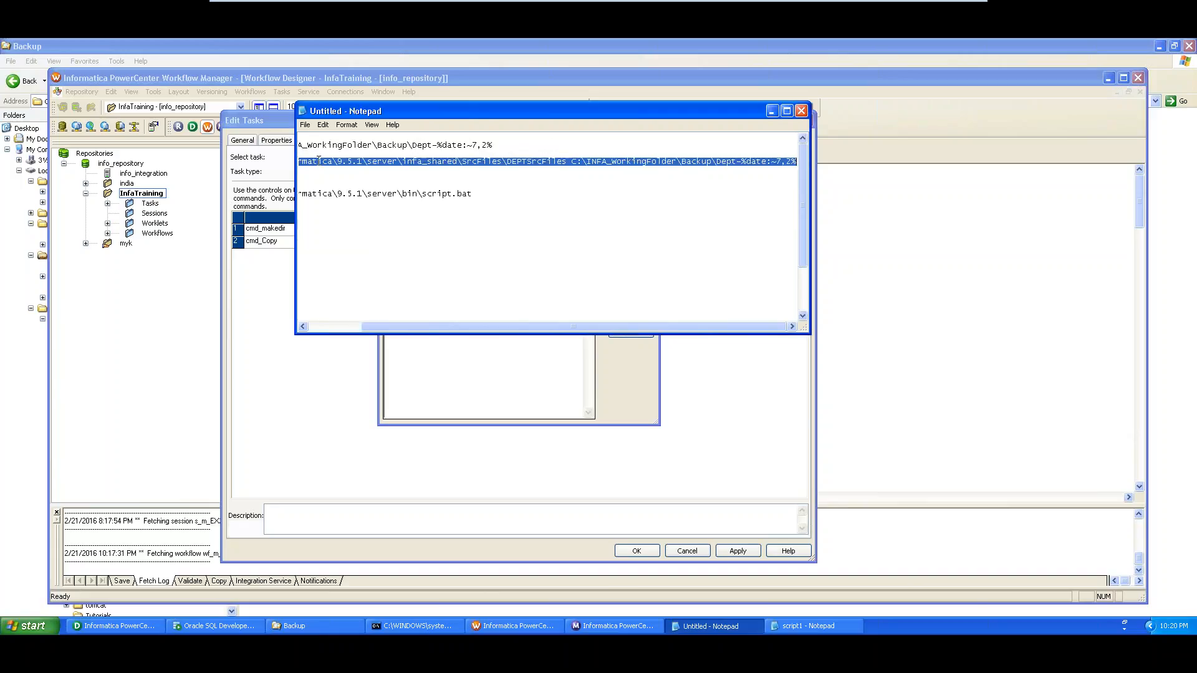
{"action": "left_click", "coordinate": [253, 319]}
{"action": "key", "text": "ctrl+v"}
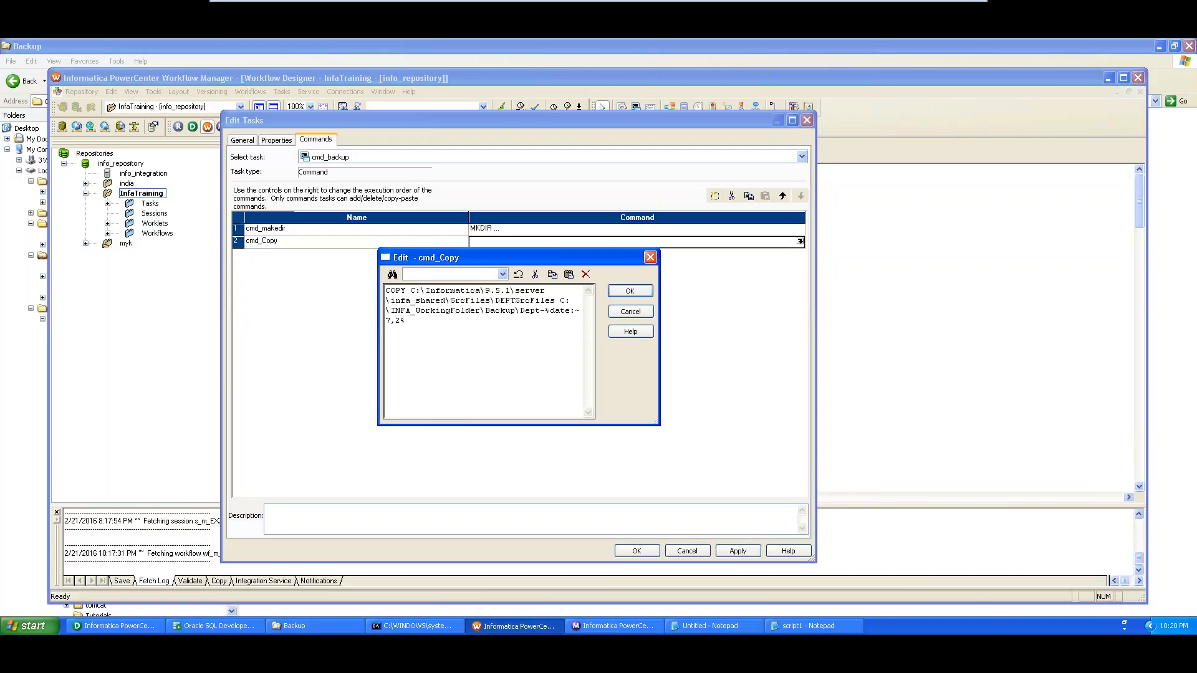
{"action": "key", "text": "alt+Tab"}
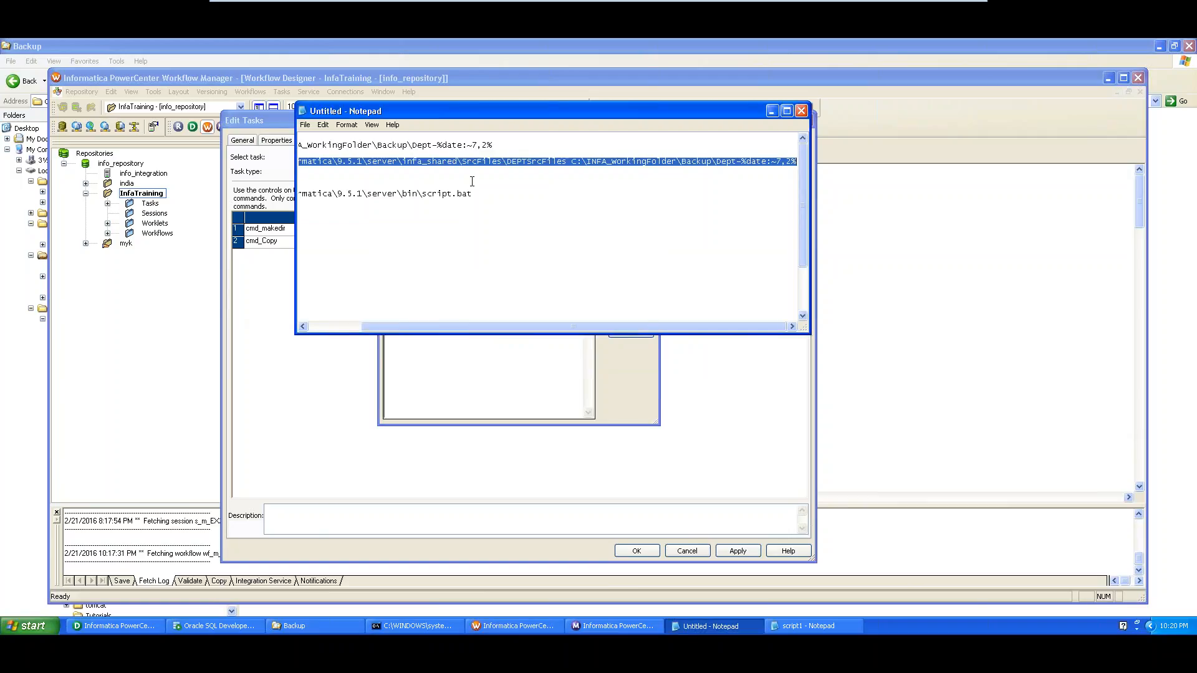
Paste the COPY command lower in the notes and split it into COPY, source and destination lines
{"action": "key", "text": "Delete"}
{"action": "left_click", "coordinate": [474, 232]}
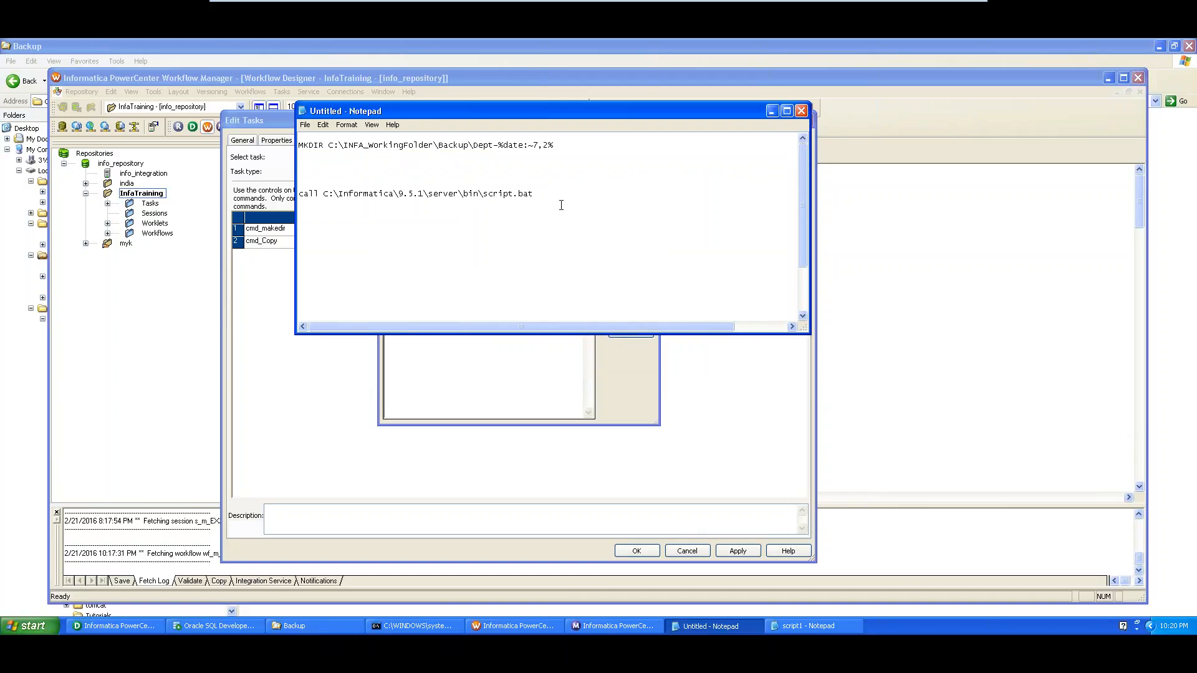
{"action": "key", "text": "Return"}
{"action": "key", "text": "Return"}
{"action": "key", "text": "Return"}
{"action": "key", "text": "Return"}
{"action": "key", "text": "Return"}
{"action": "key", "text": "Return"}
{"action": "key", "text": "Return"}
{"action": "key", "text": "Return"}
{"action": "key", "text": "Return"}
{"action": "key", "text": "Return"}
{"action": "key", "text": "Return"}
{"action": "key", "text": "Return"}
{"action": "key", "text": "Return"}
{"action": "key", "text": "Return"}
{"action": "key", "text": "Return"}
{"action": "key", "text": "Return"}
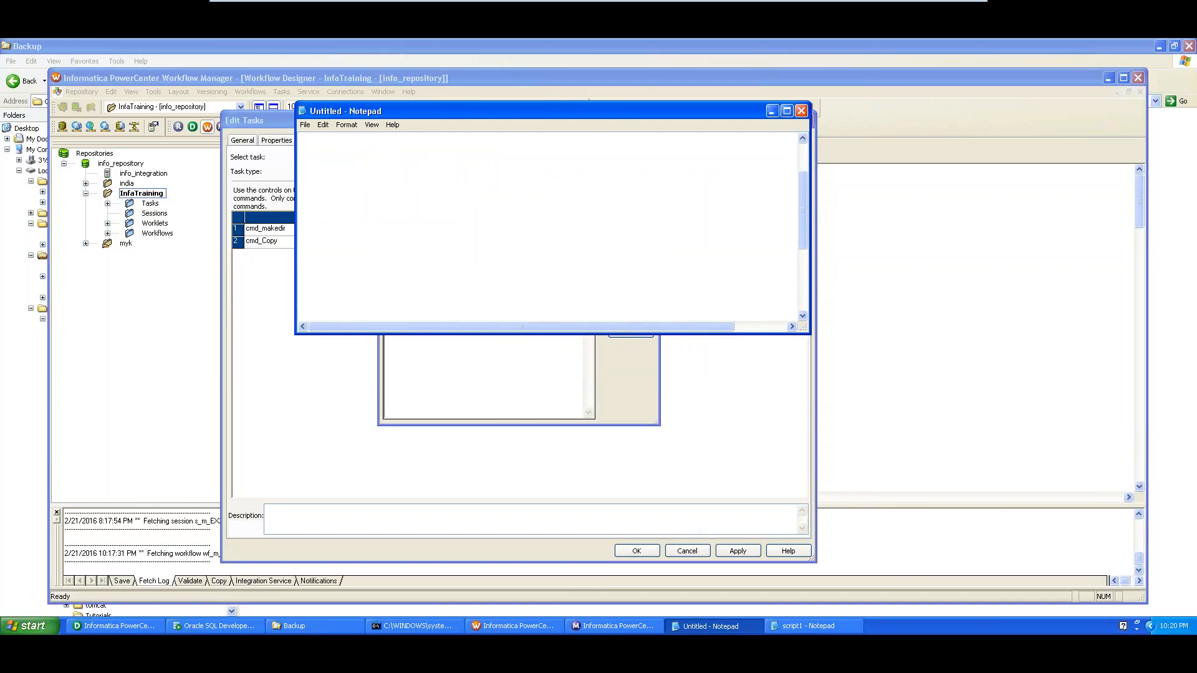
{"action": "key", "text": "ctrl+v"}
{"action": "left_click", "coordinate": [786, 110]}
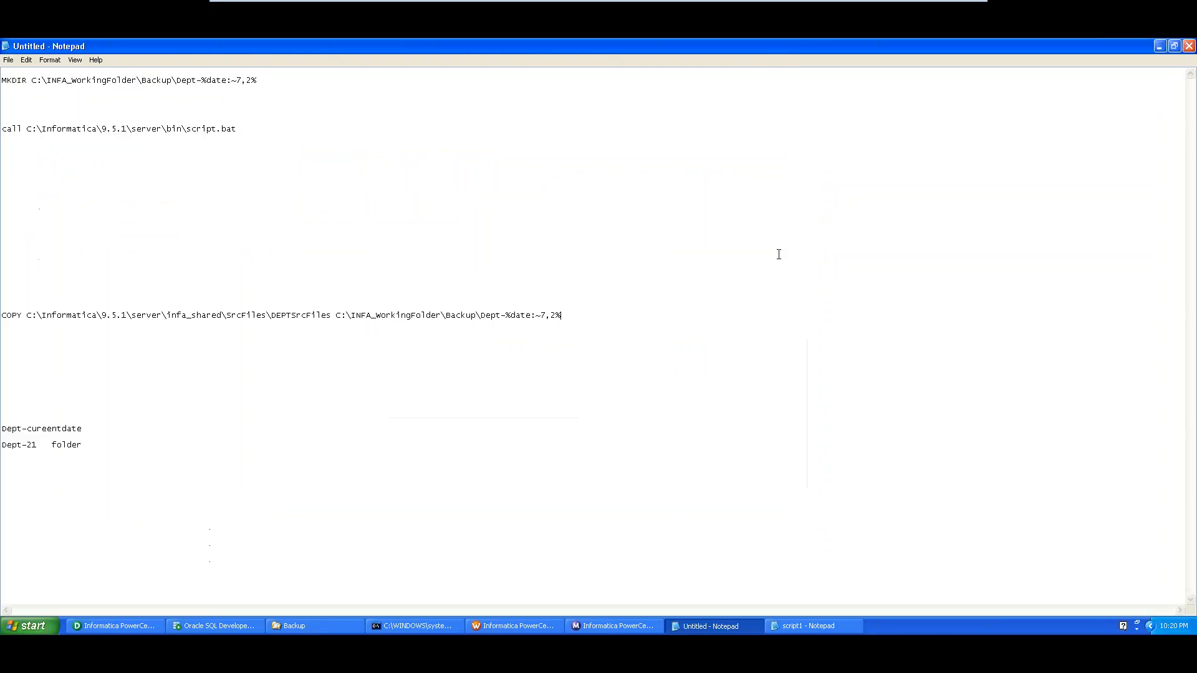
{"action": "left_click", "coordinate": [1175, 46]}
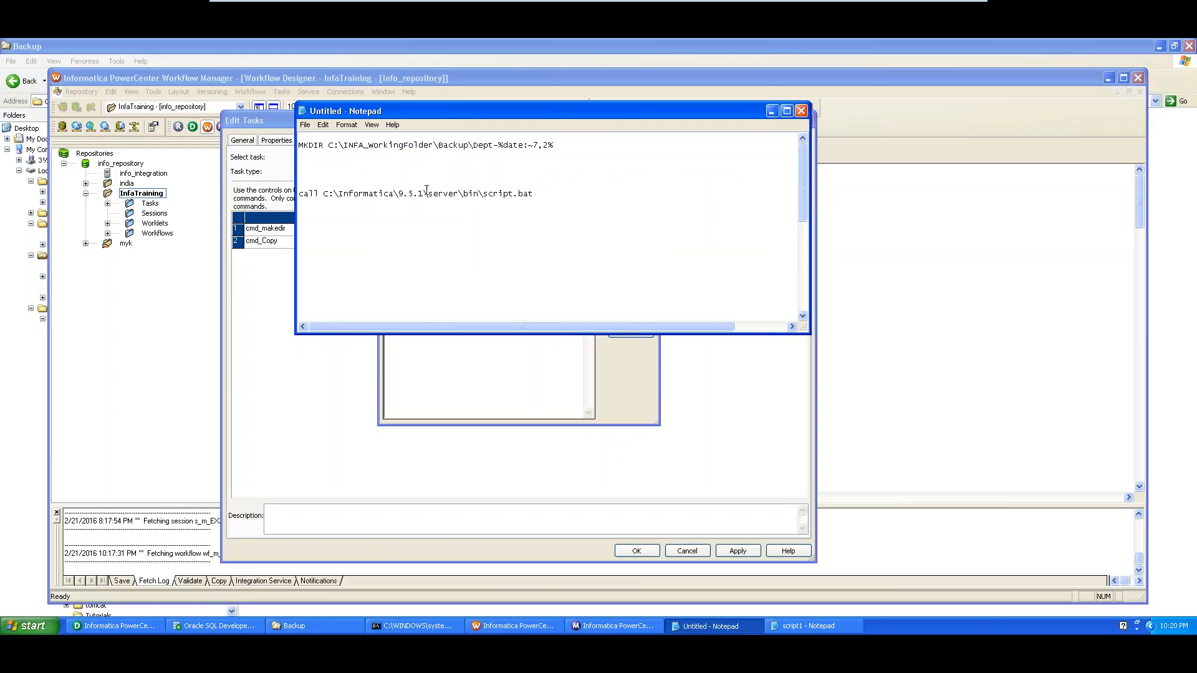
{"action": "scroll", "coordinate": [444, 204], "scroll_direction": "down", "scroll_amount": 5}
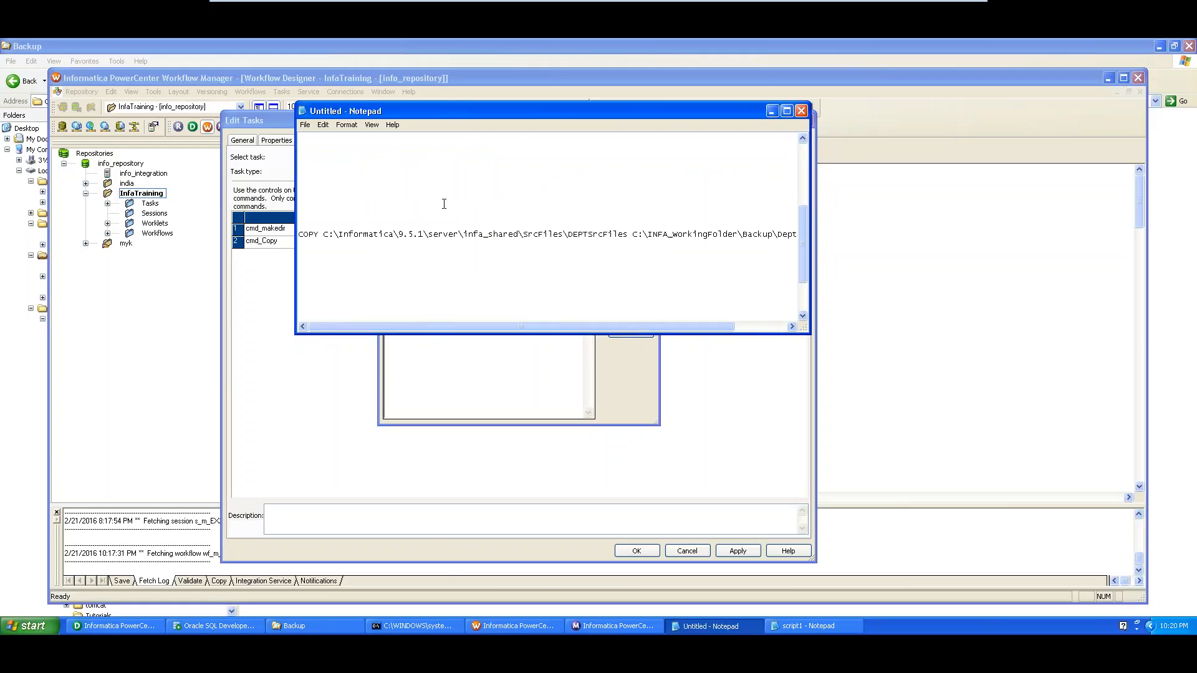
{"action": "left_click", "coordinate": [631, 235]}
{"action": "key", "text": "Return"}
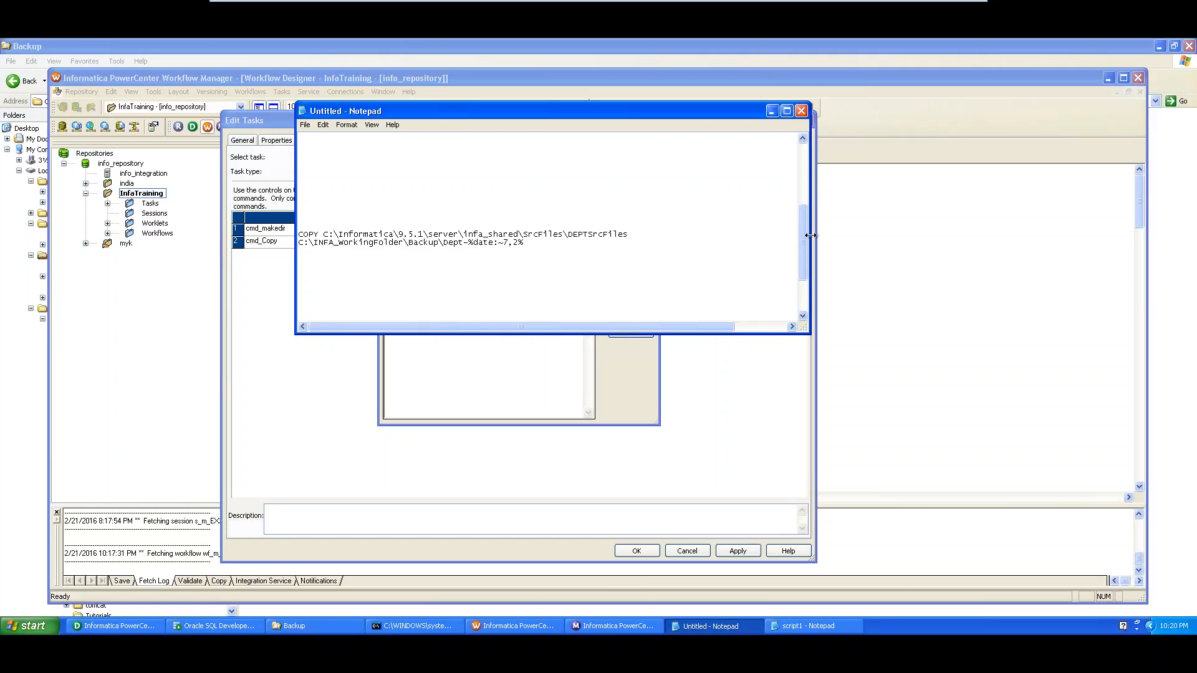
{"action": "left_click_drag", "start_coordinate": [814, 237], "coordinate": [1063, 235]}
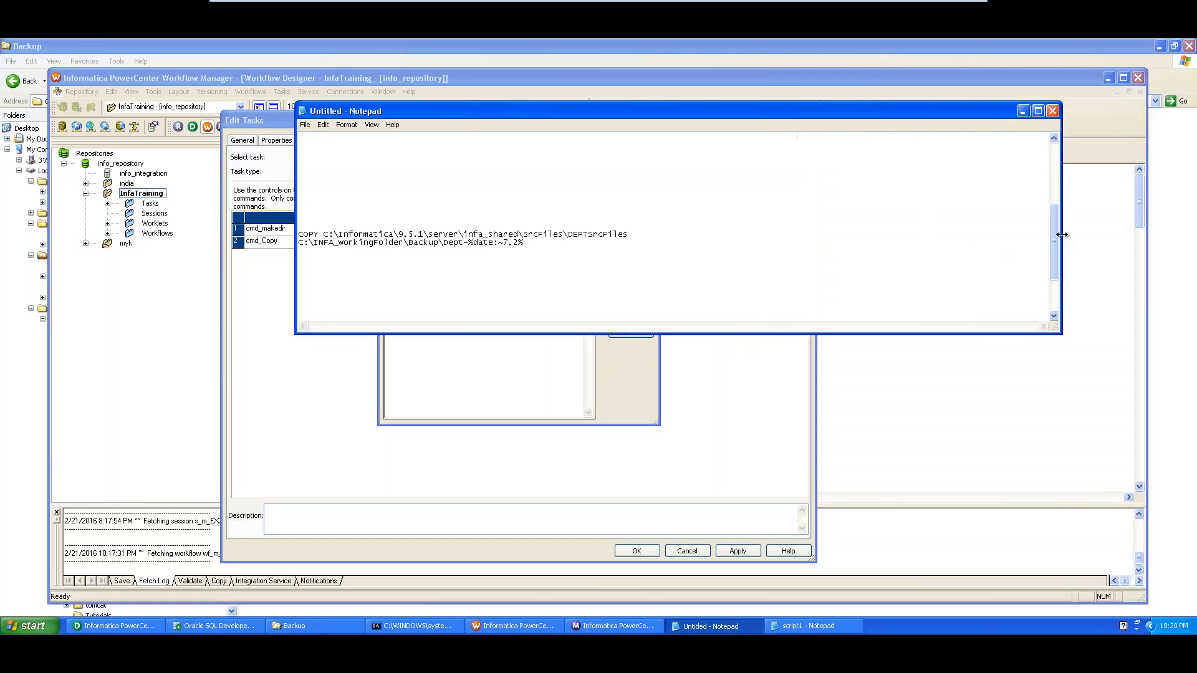
{"action": "left_click", "coordinate": [323, 234]}
{"action": "key", "text": "Return"}
{"action": "key", "text": "Return"}
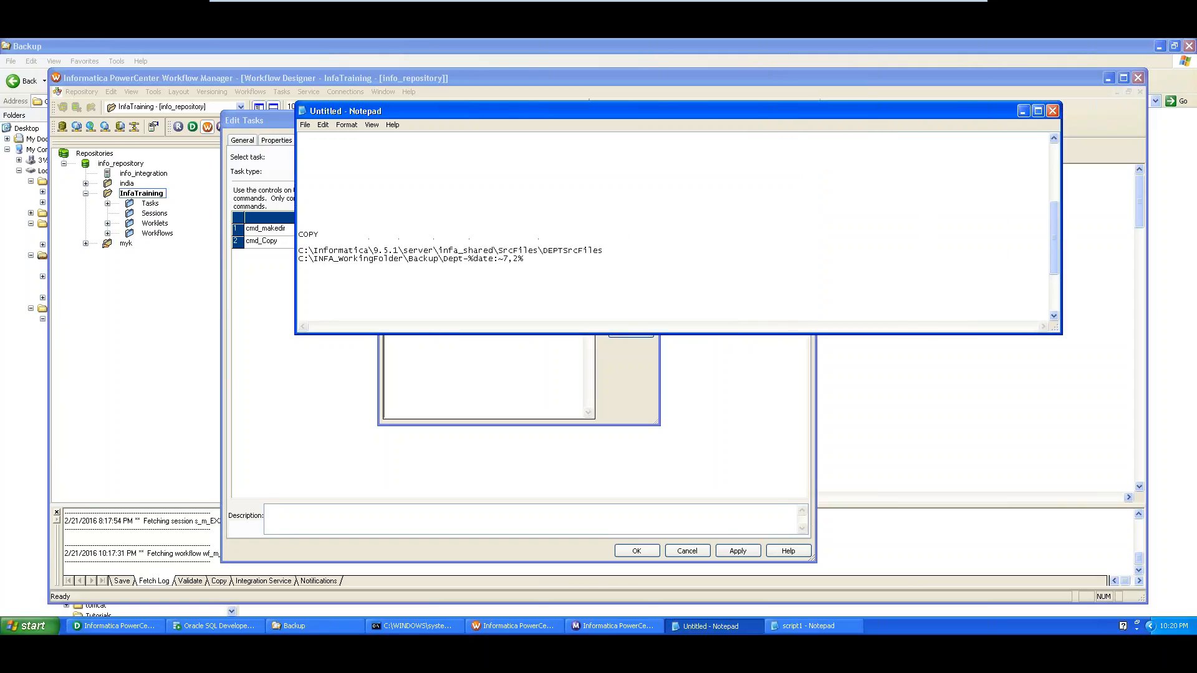
Review COPY, the DEPTSrcFiles source path and the dated Backup\Dept destination path
{"action": "left_click_drag", "start_coordinate": [323, 234], "coordinate": [298, 235]}
{"action": "left_click", "coordinate": [322, 250]}
{"action": "left_click_drag", "start_coordinate": [609, 250], "coordinate": [299, 250]}
{"action": "key", "text": "End"}
{"action": "left_click_drag", "start_coordinate": [544, 251], "coordinate": [344, 243]}
{"action": "left_click", "coordinate": [625, 251]}
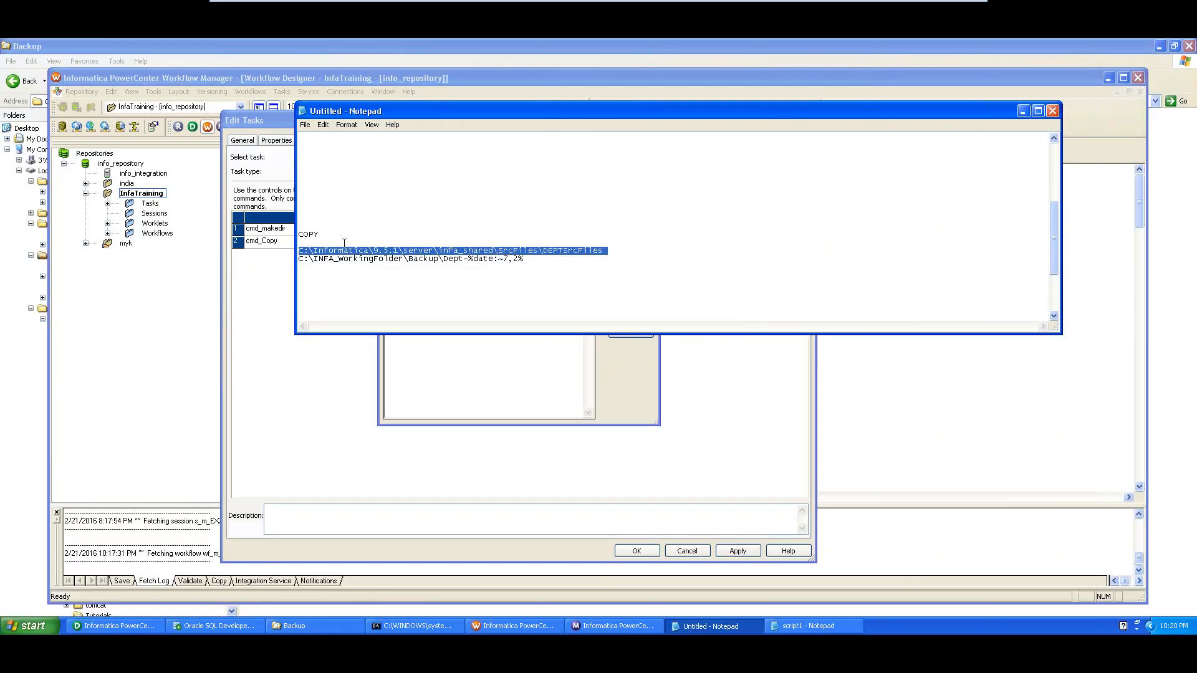
{"action": "left_click", "coordinate": [331, 278]}
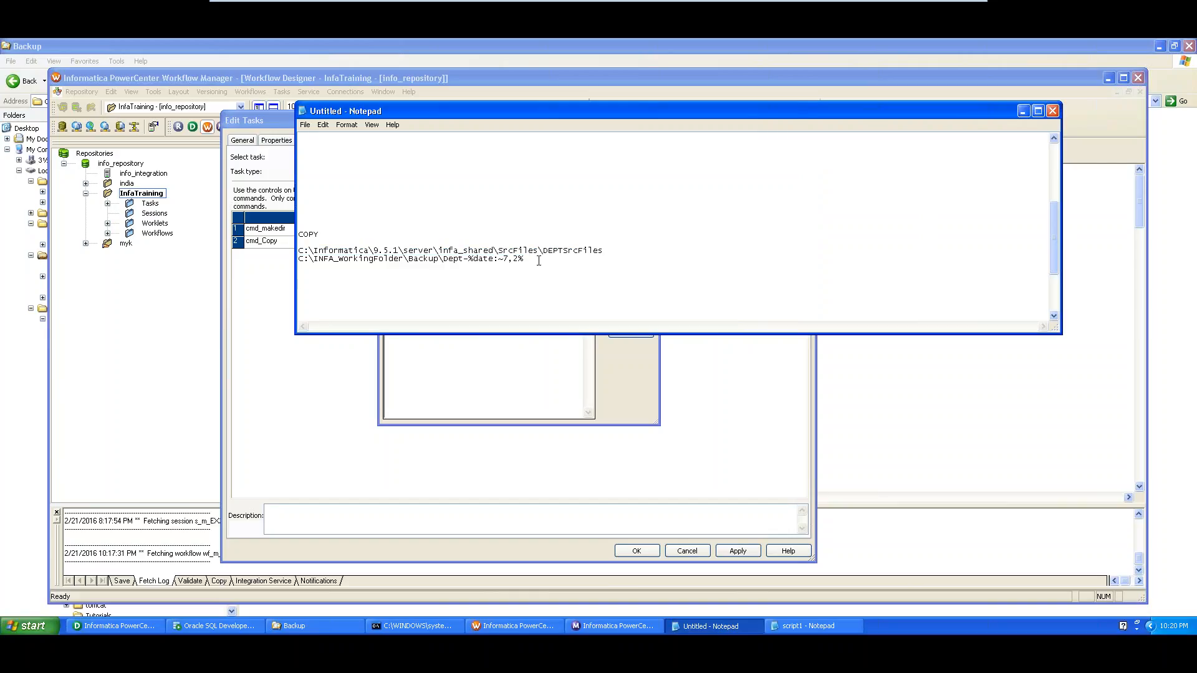
{"action": "left_click_drag", "start_coordinate": [524, 259], "coordinate": [297, 258]}
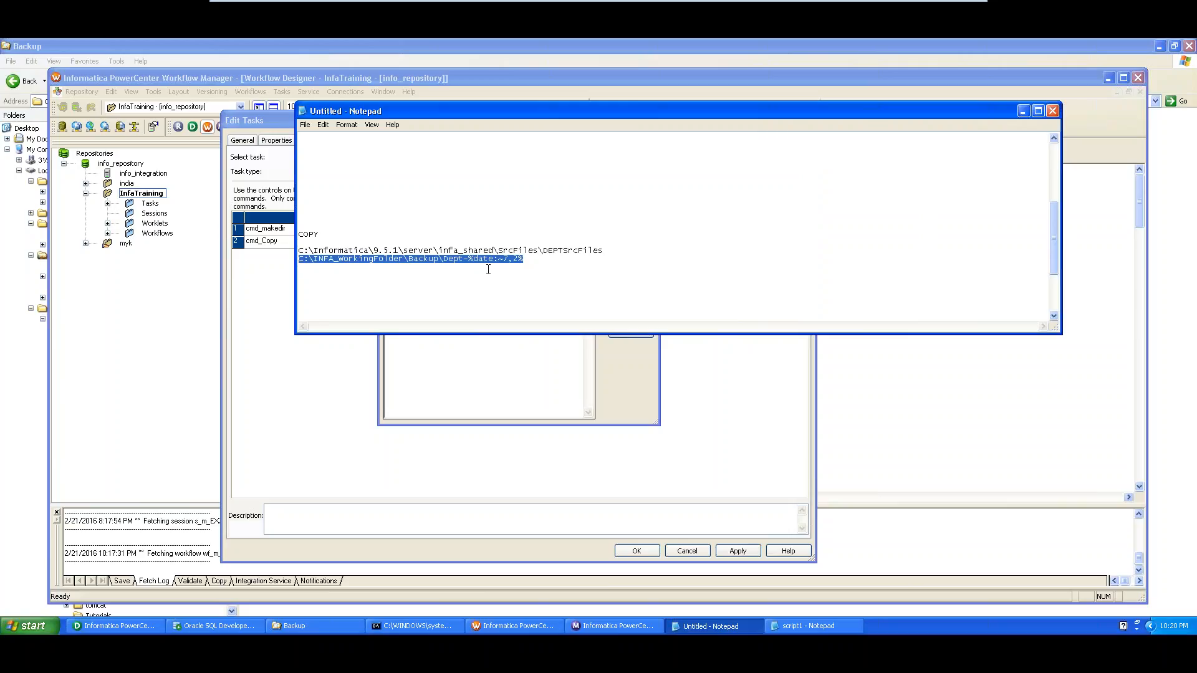
{"action": "left_click", "coordinate": [451, 273]}
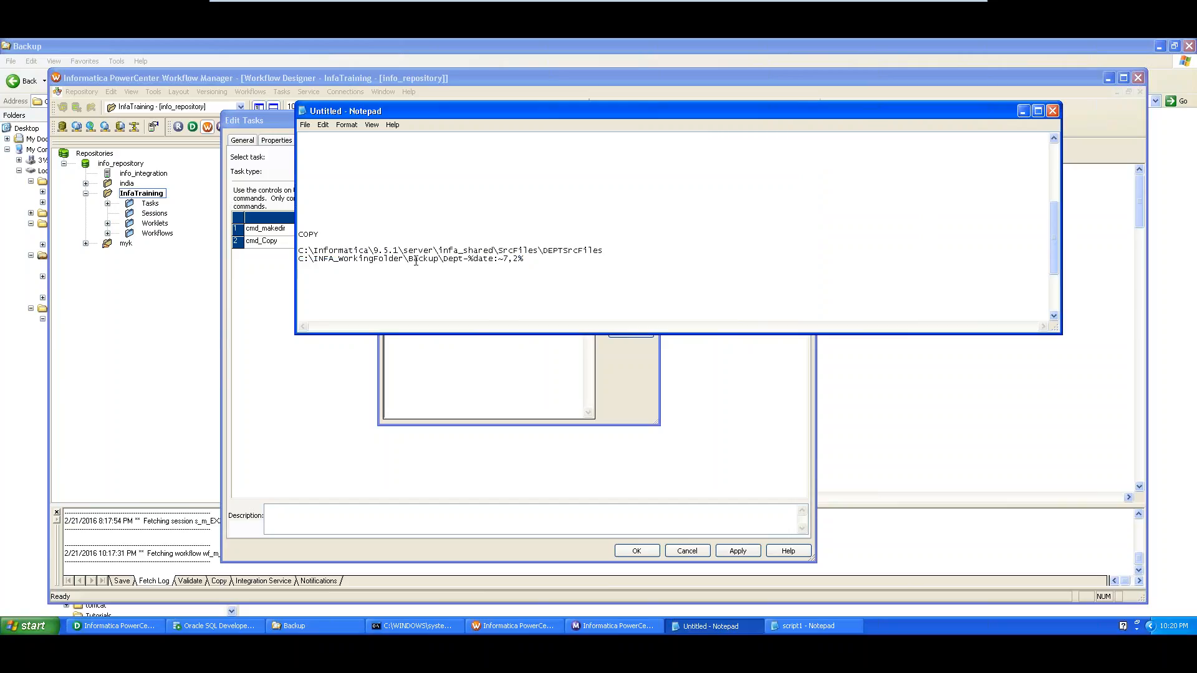
{"action": "left_click_drag", "start_coordinate": [416, 261], "coordinate": [524, 259]}
{"action": "left_click", "coordinate": [533, 266]}
{"action": "left_click_drag", "start_coordinate": [544, 259], "coordinate": [291, 262]}
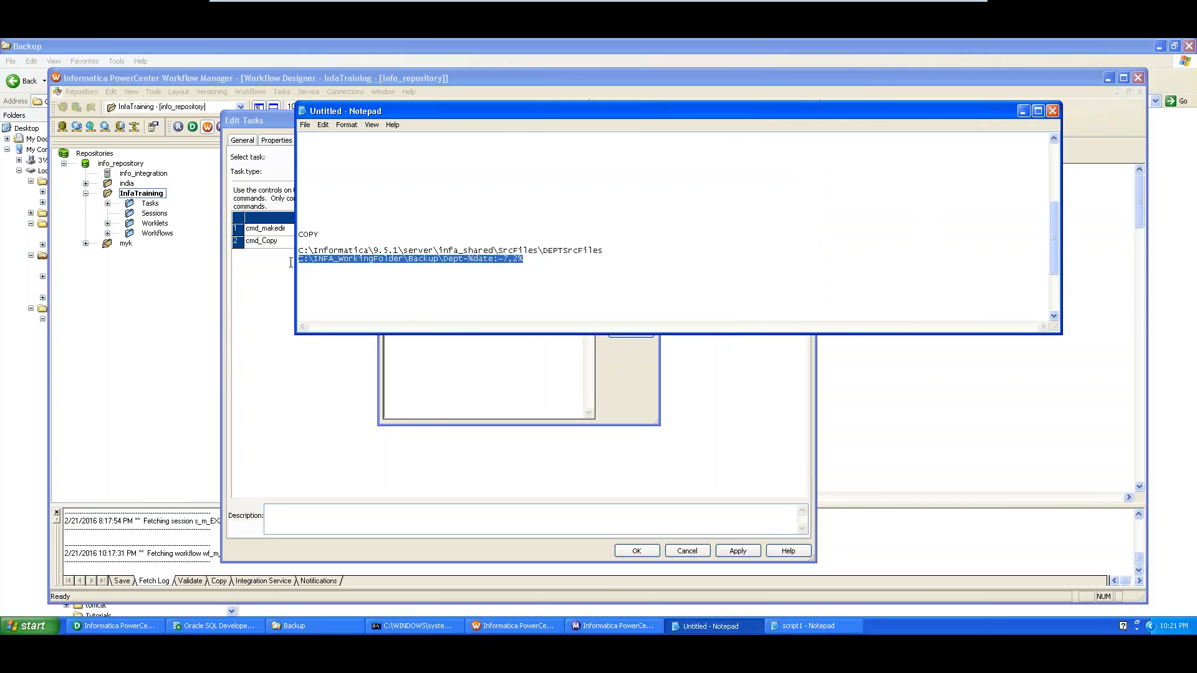
{"action": "left_click", "coordinate": [280, 359]}
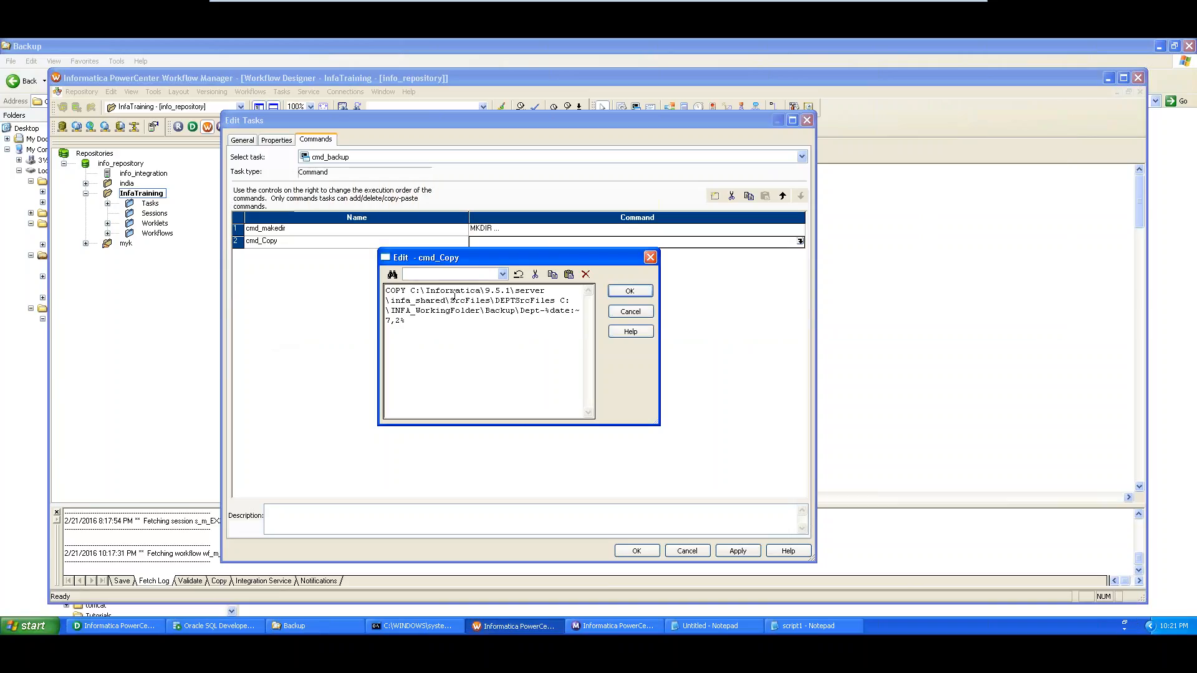
Confirm cmd_Copy, apply the changes to cmd_backup and save the workflow
{"action": "left_click", "coordinate": [631, 290]}
{"action": "left_click", "coordinate": [737, 551]}
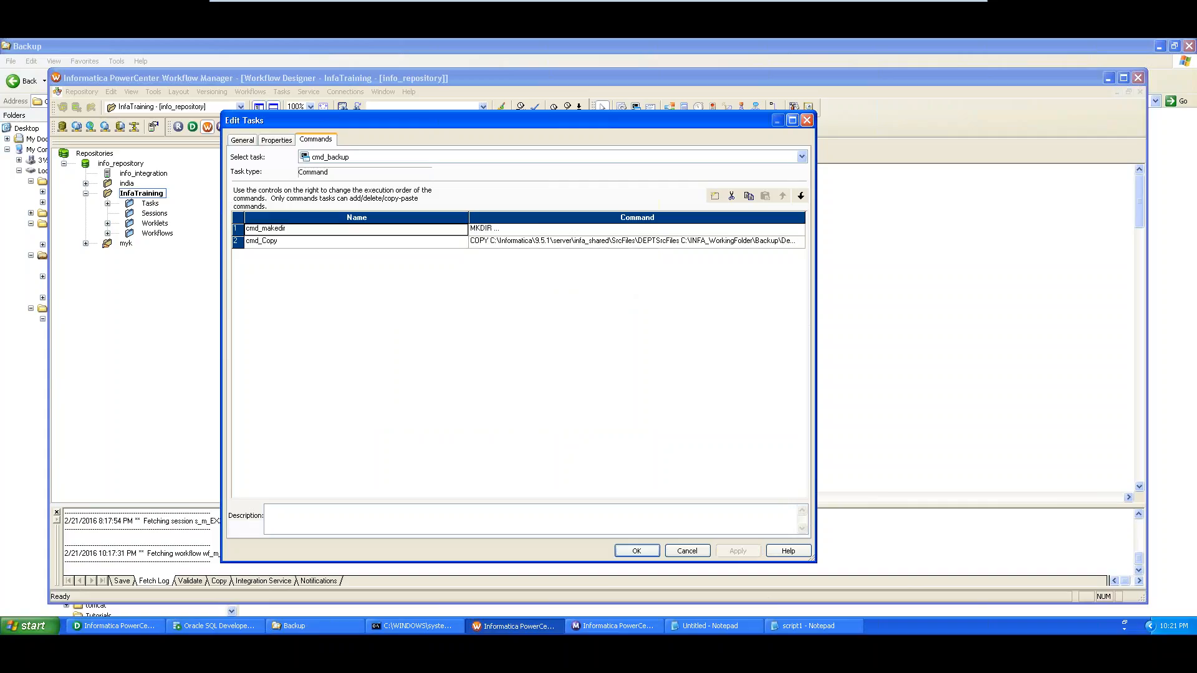
{"action": "left_click", "coordinate": [647, 551]}
{"action": "key", "text": "ctrl+s"}
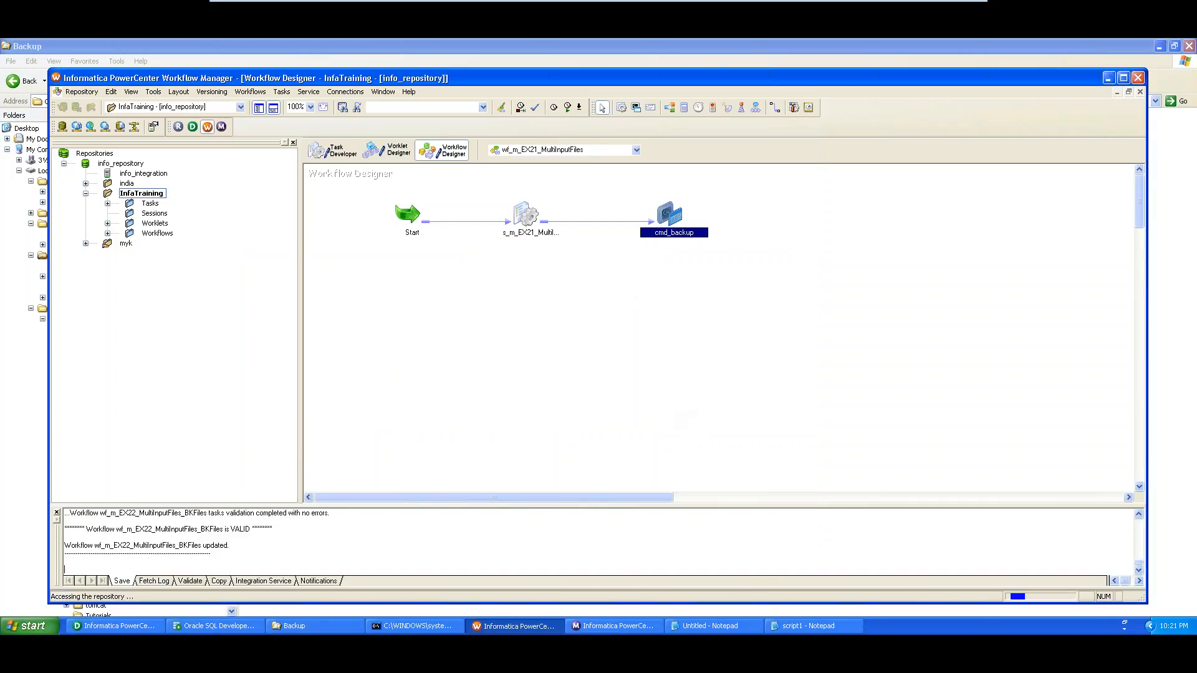
Start wf_m_EX21_MultiInputFiles from the canvas and switch to the Workflow Monitor
{"action": "right_click", "coordinate": [492, 333]}
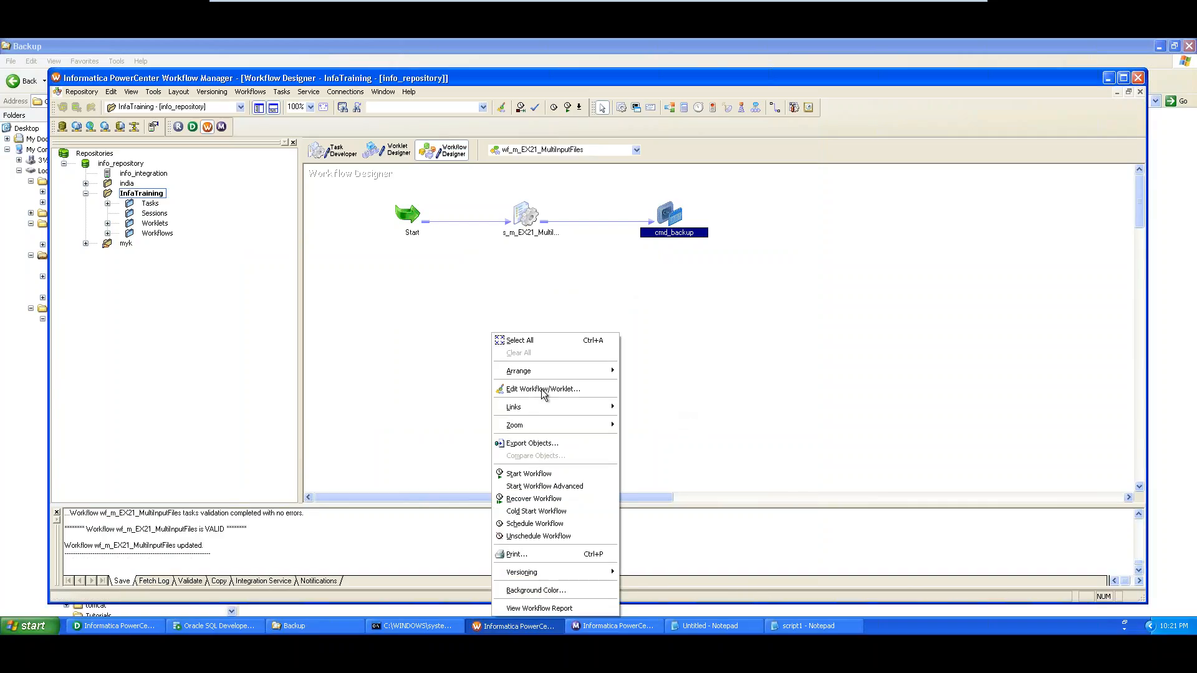
{"action": "left_click", "coordinate": [538, 475]}
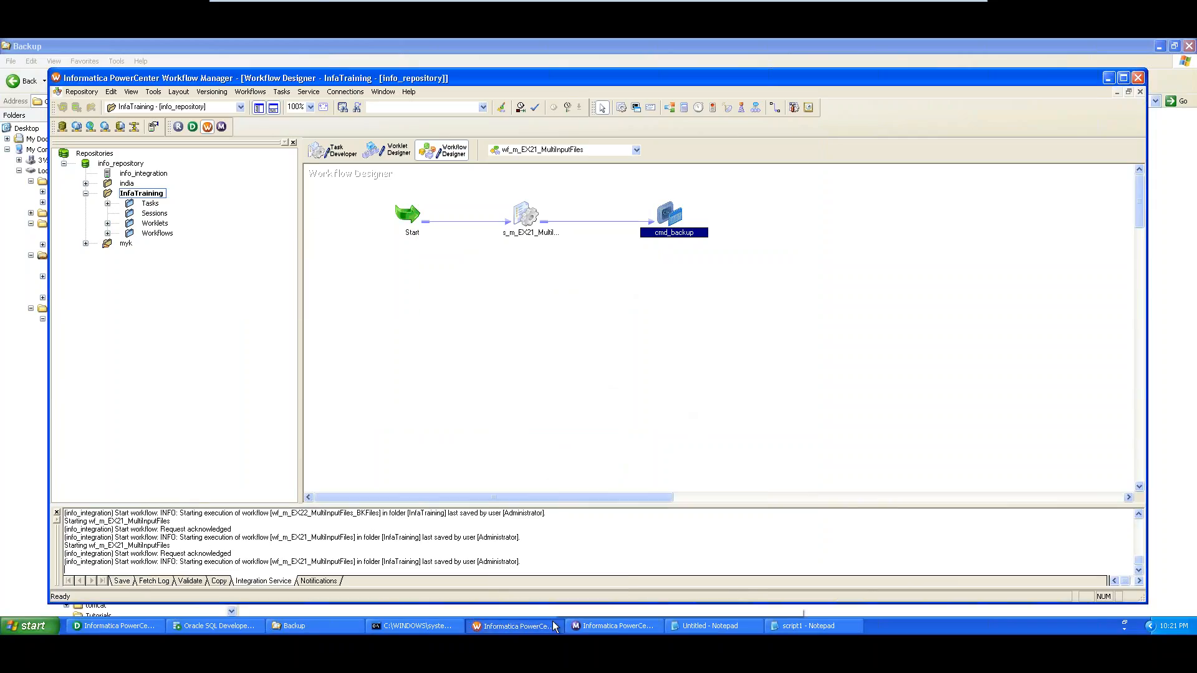
{"action": "left_click", "coordinate": [591, 621]}
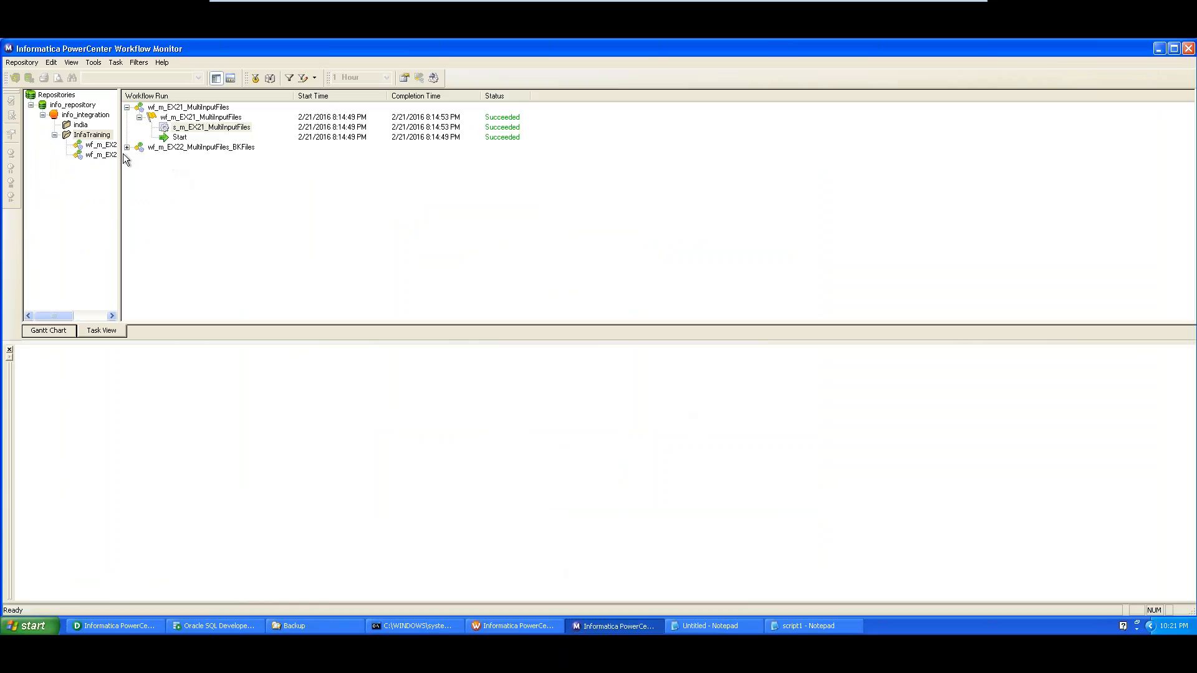
Reconnect the Workflow Monitor to info_repository with the repository password and connect to info_integration
{"action": "right_click", "coordinate": [77, 108]}
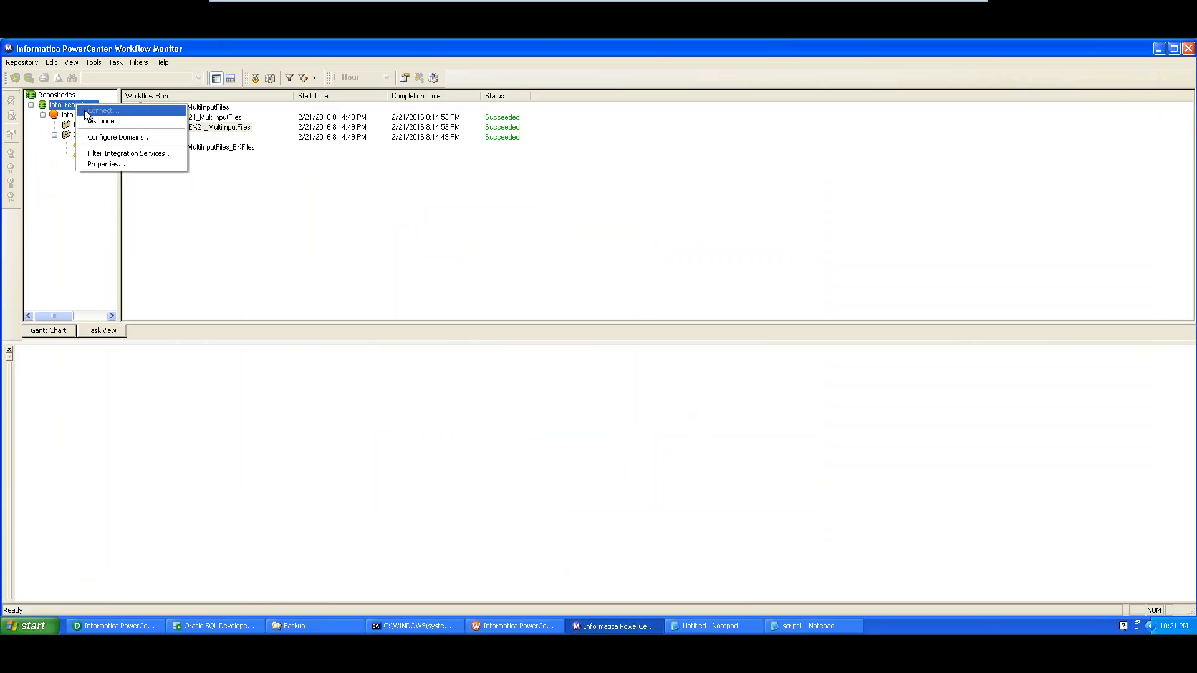
{"action": "left_click", "coordinate": [66, 118]}
{"action": "right_click", "coordinate": [66, 117]}
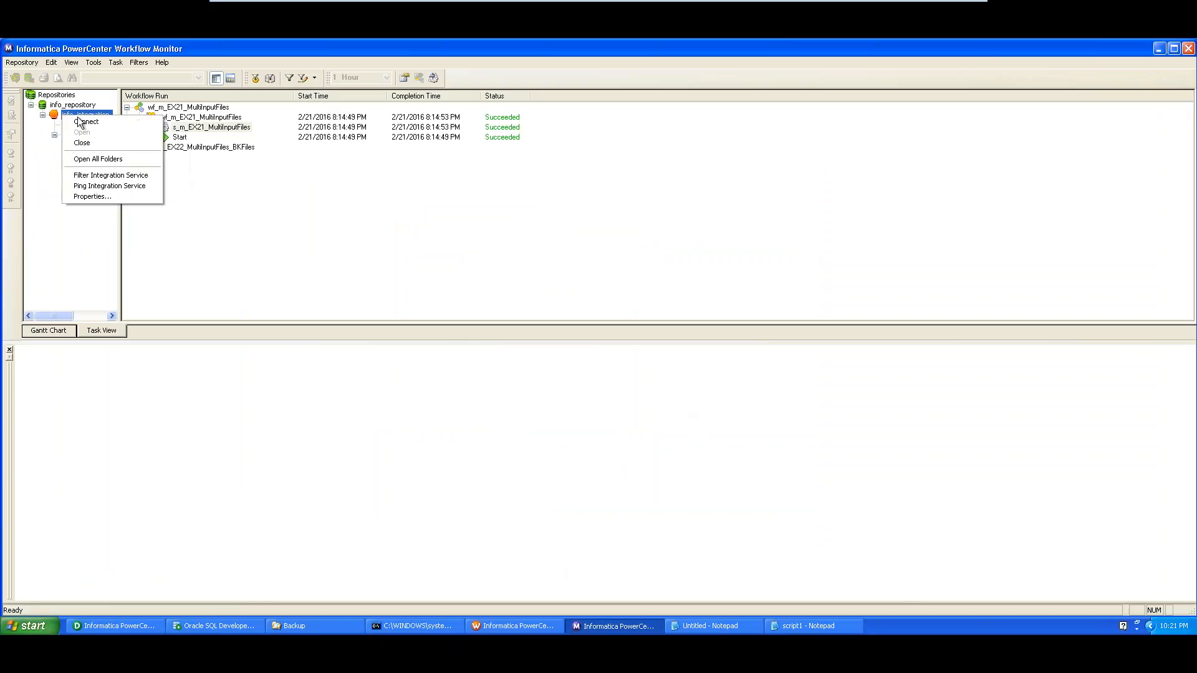
{"action": "left_click", "coordinate": [86, 126]}
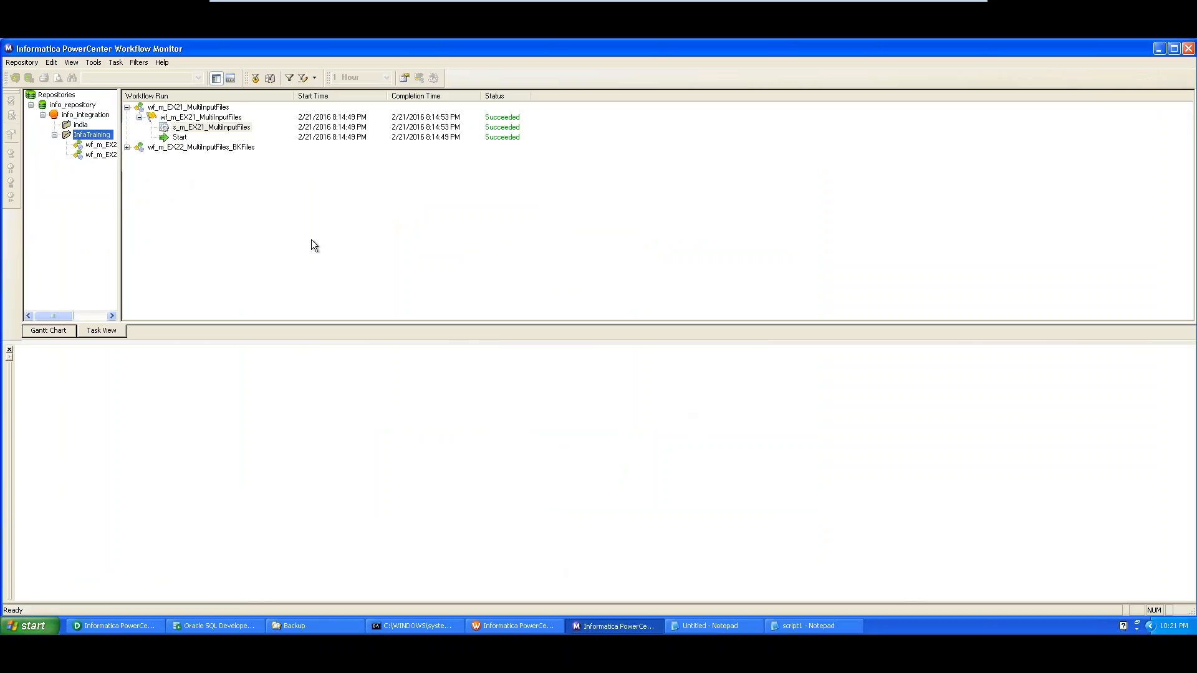
{"action": "right_click", "coordinate": [84, 107]}
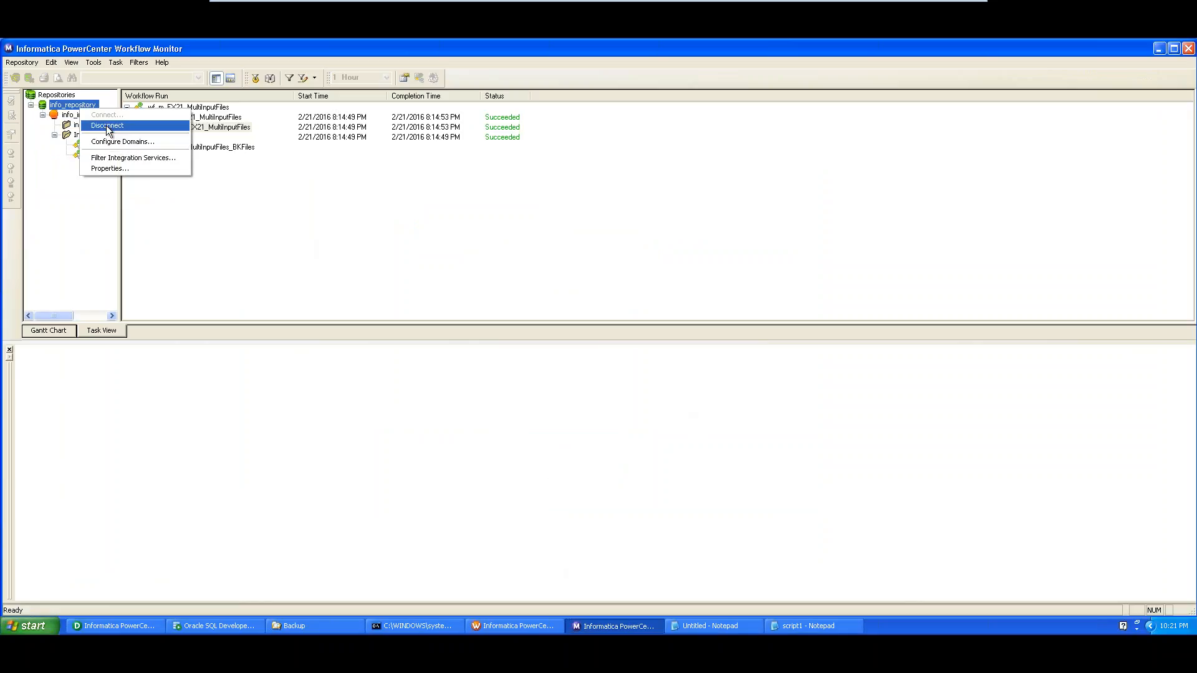
{"action": "left_click", "coordinate": [97, 125]}
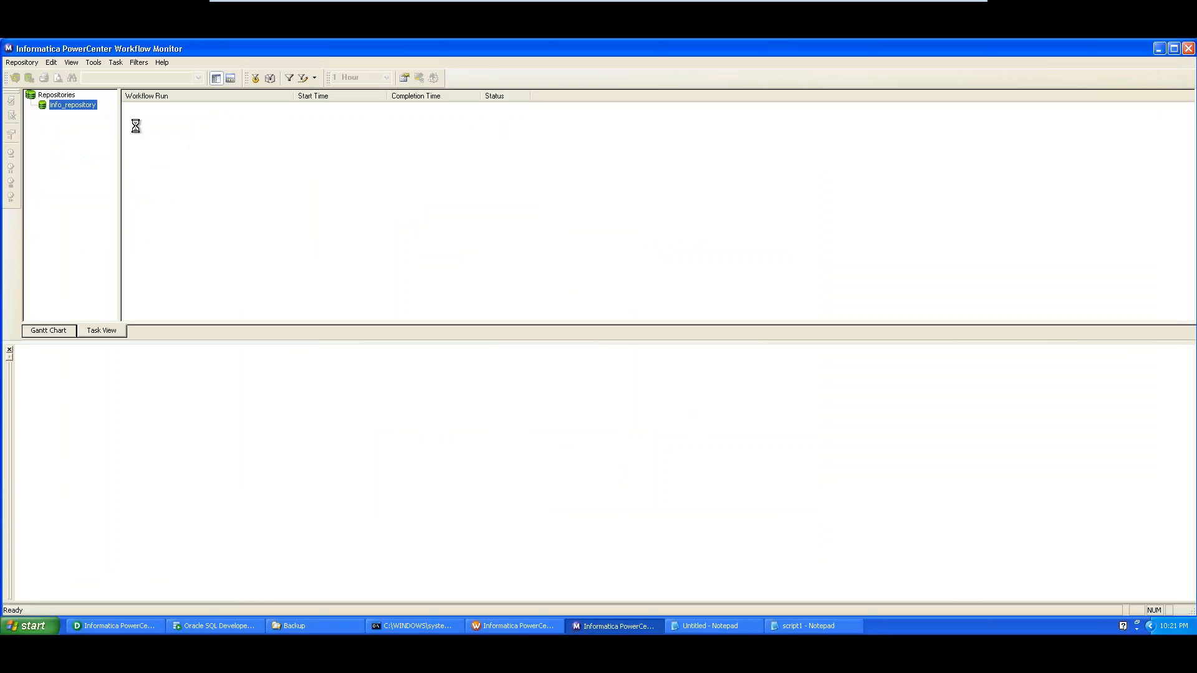
{"action": "right_click", "coordinate": [70, 105]}
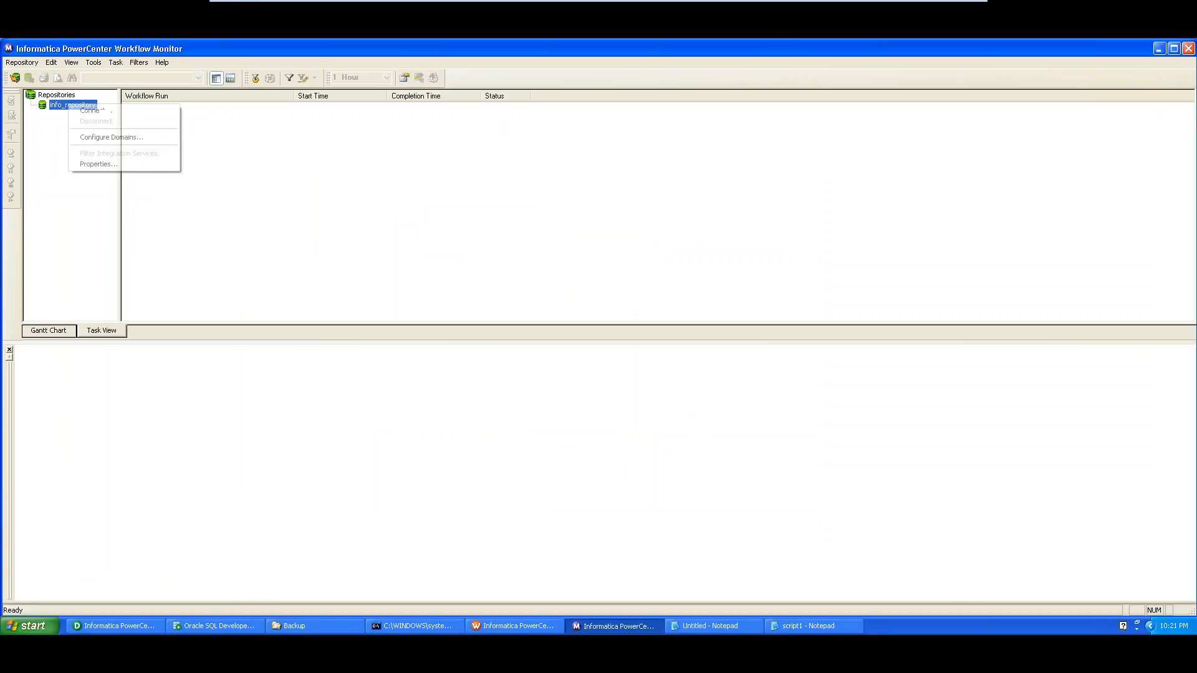
{"action": "left_click", "coordinate": [96, 111]}
{"action": "key", "text": "Tab"}
{"action": "type", "text": "A"}
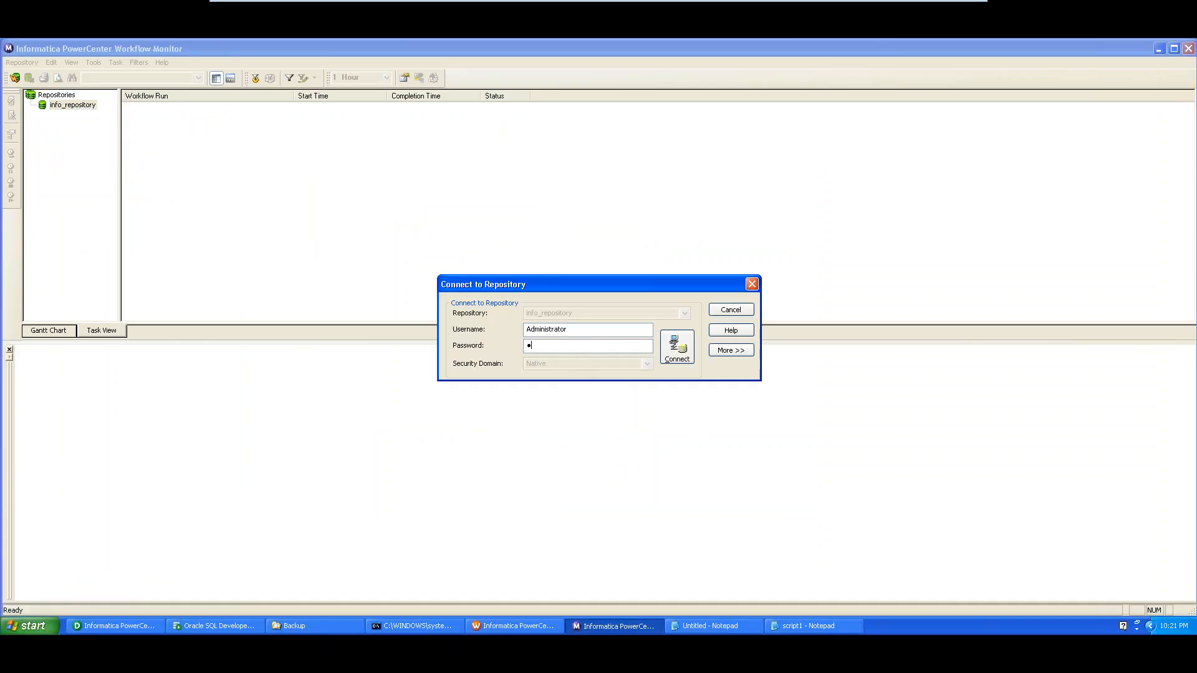
{"action": "type", "text": "dmin"}
{"action": "key", "text": "Return"}
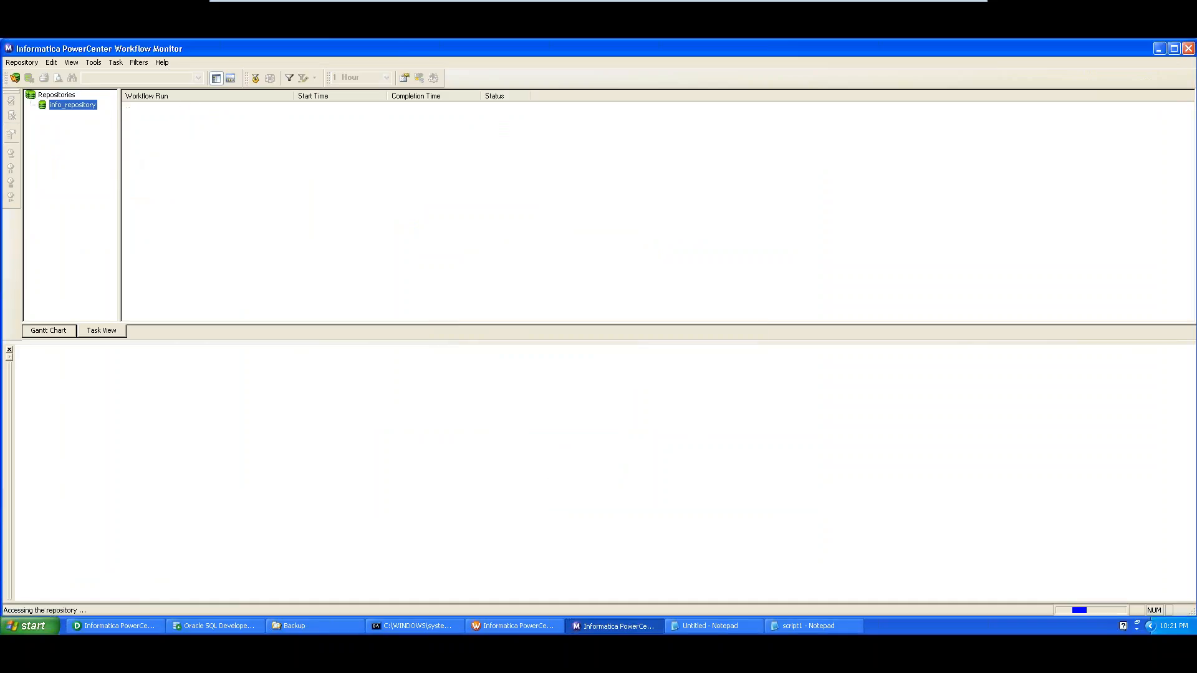
{"action": "double_click", "coordinate": [77, 116]}
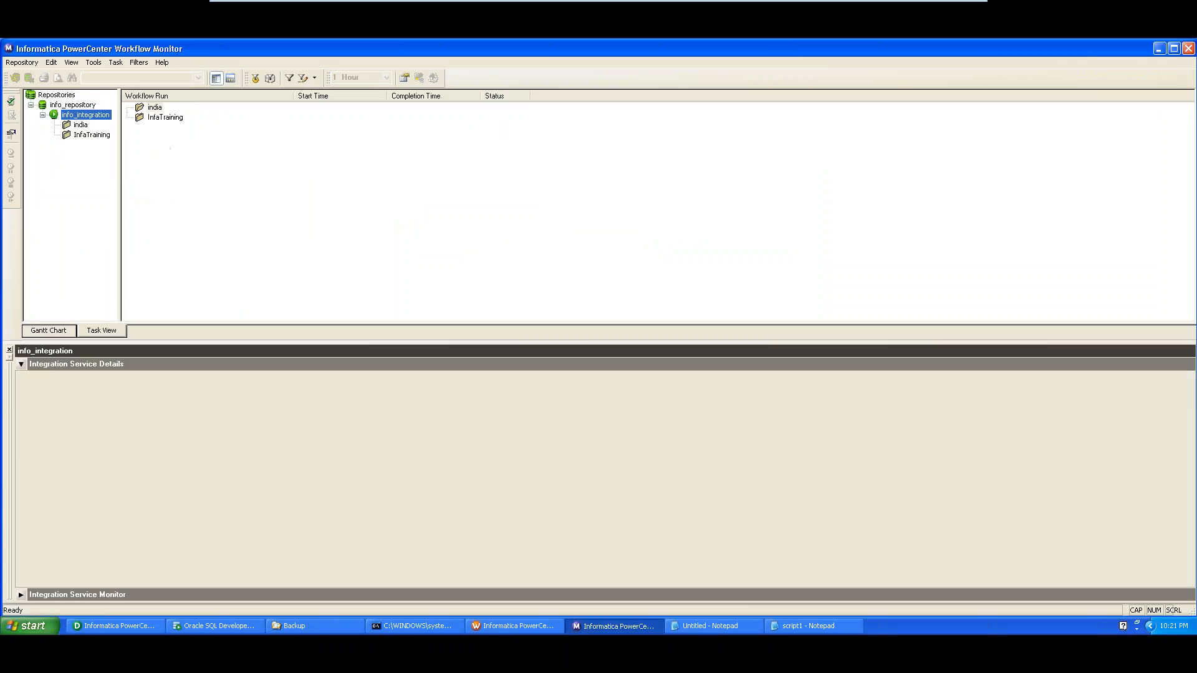
Open the latest wf_m_EX21_MultiInputFiles run in InfaTraining and check the session and cmd_backup results
{"action": "left_click", "coordinate": [92, 135]}
{"action": "double_click", "coordinate": [92, 135]}
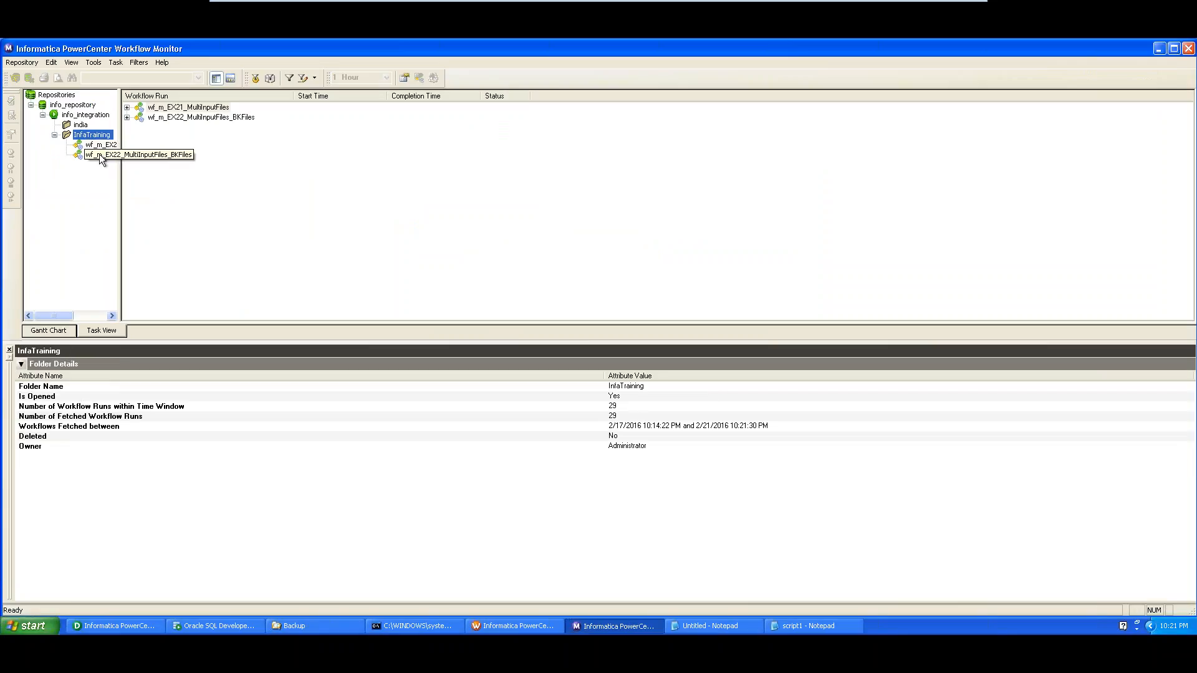
{"action": "left_click", "coordinate": [93, 145]}
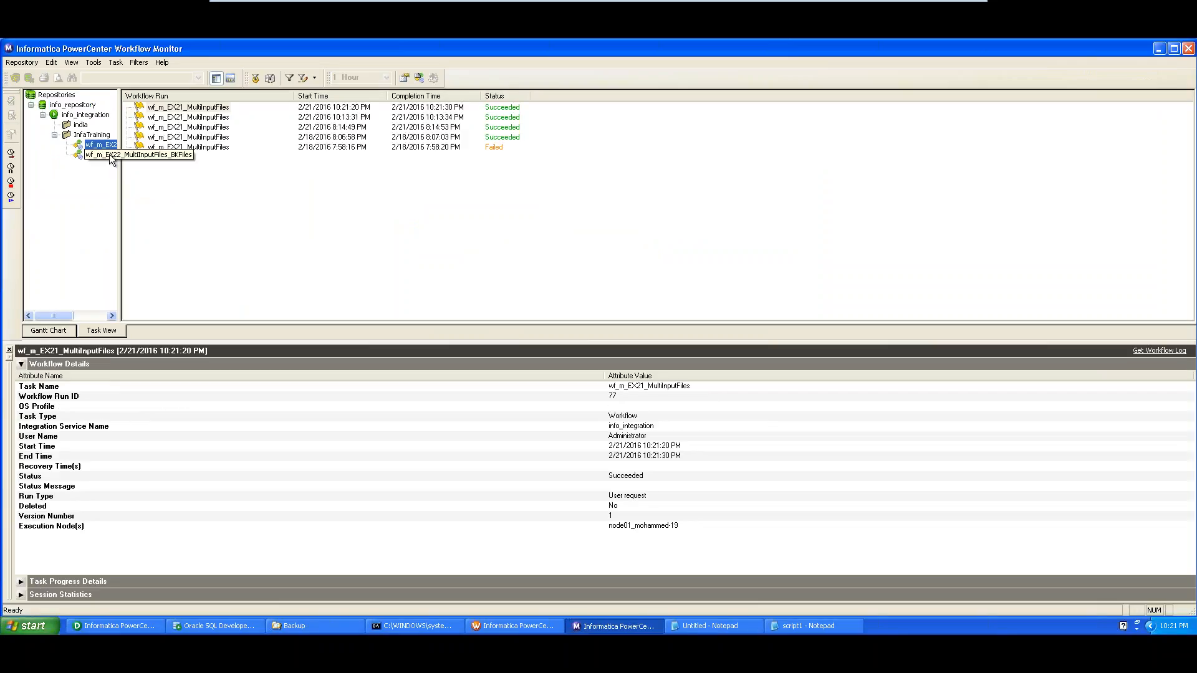
{"action": "double_click", "coordinate": [165, 108]}
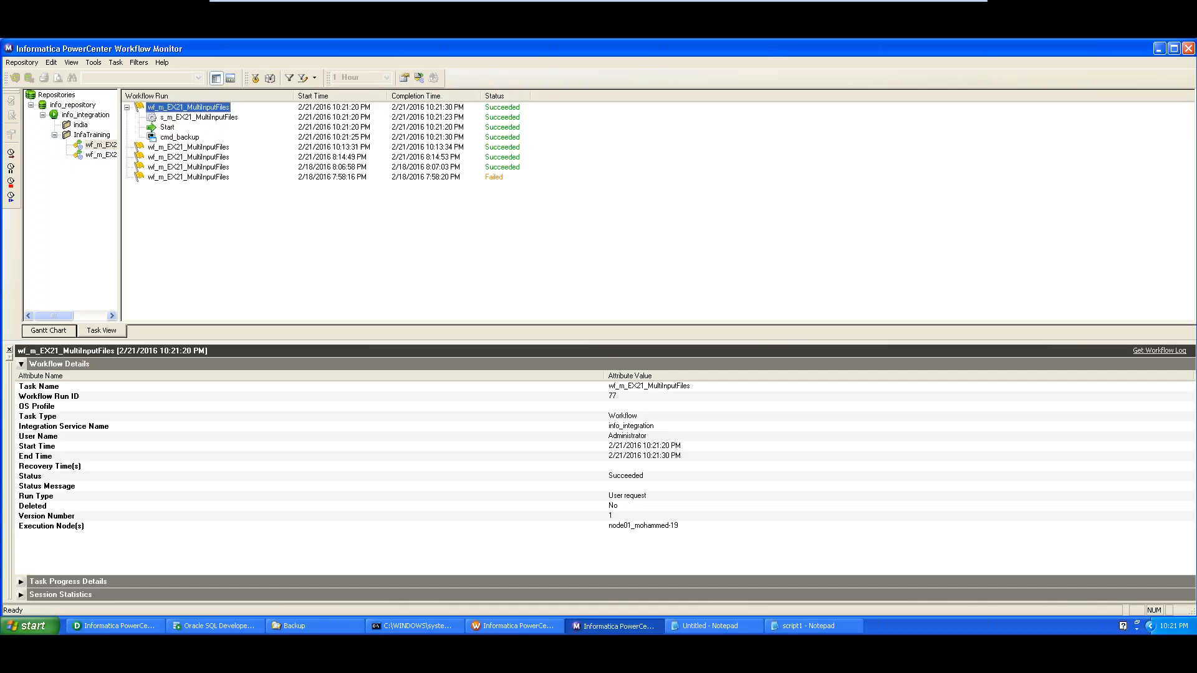
{"action": "left_click", "coordinate": [176, 138]}
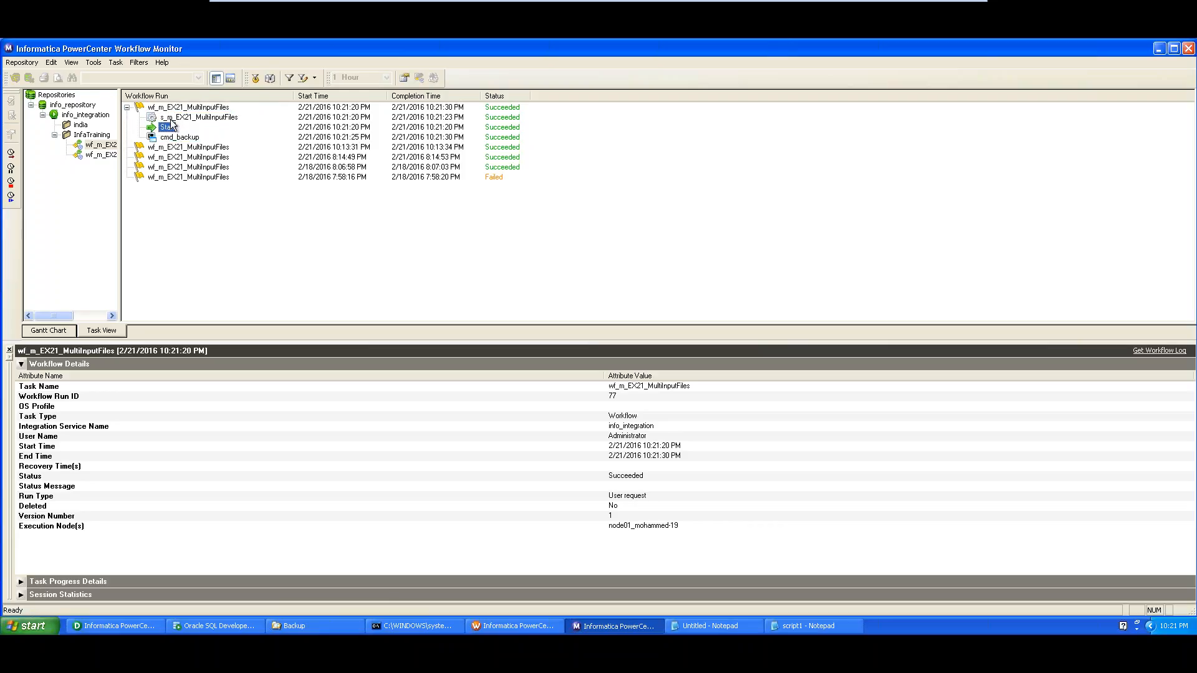
{"action": "left_click", "coordinate": [176, 118]}
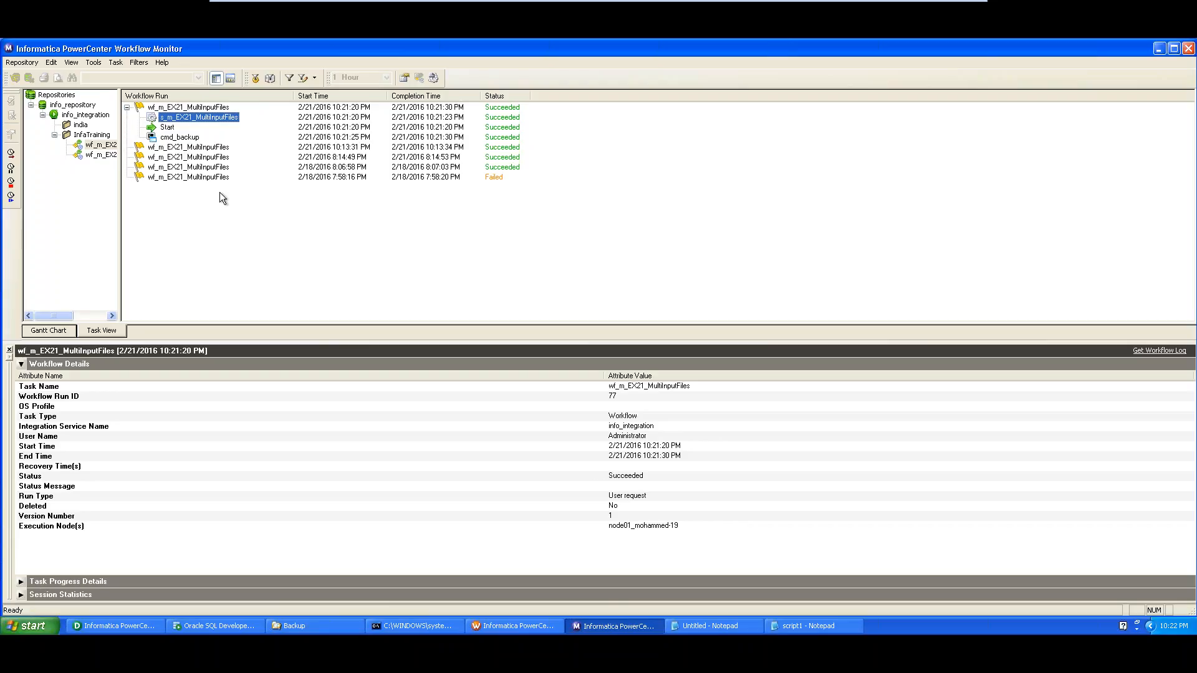
{"action": "left_click", "coordinate": [186, 138]}
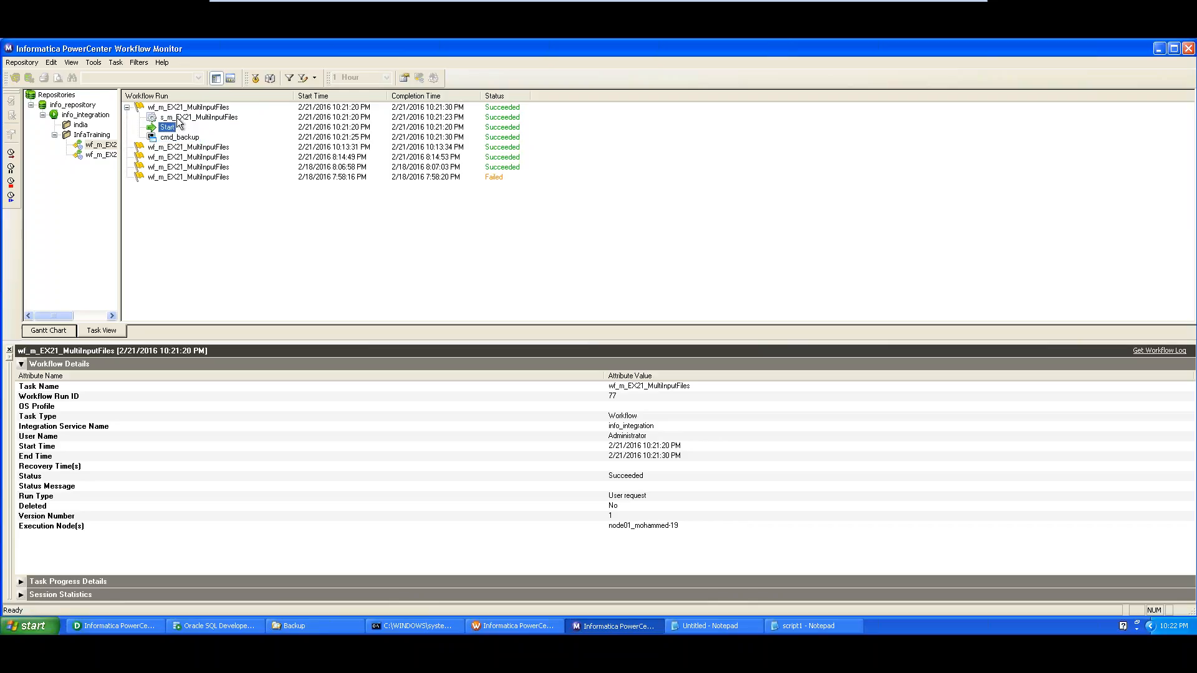
{"action": "left_click", "coordinate": [178, 120]}
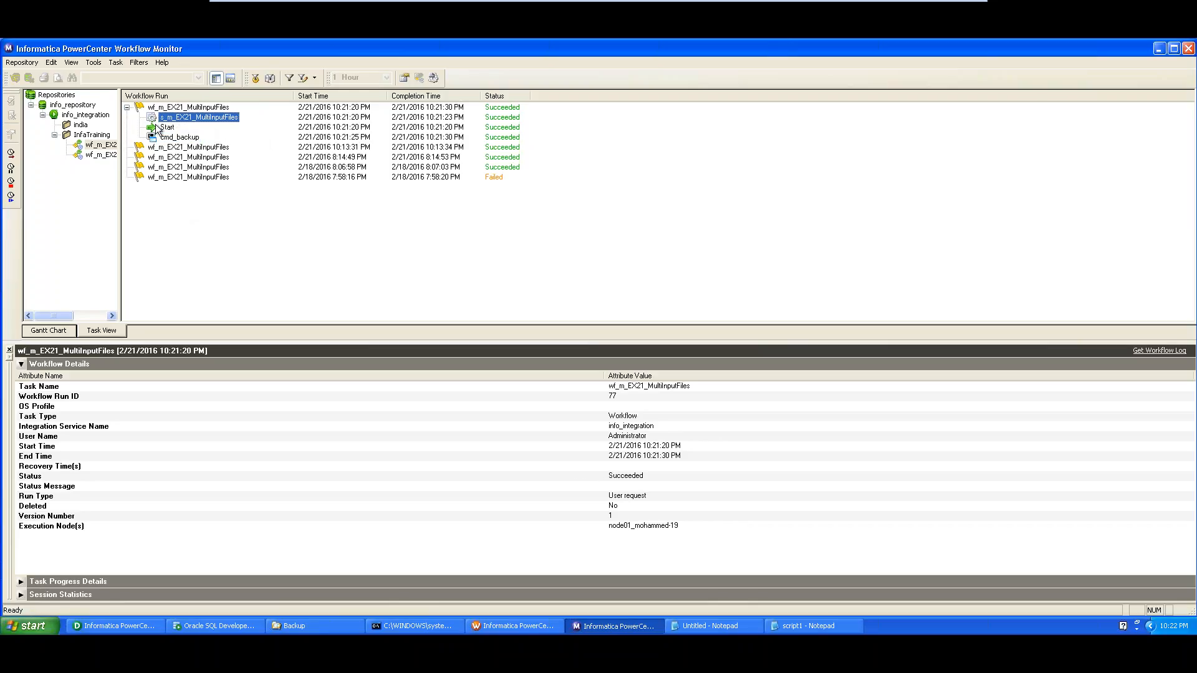
{"action": "left_click", "coordinate": [185, 140]}
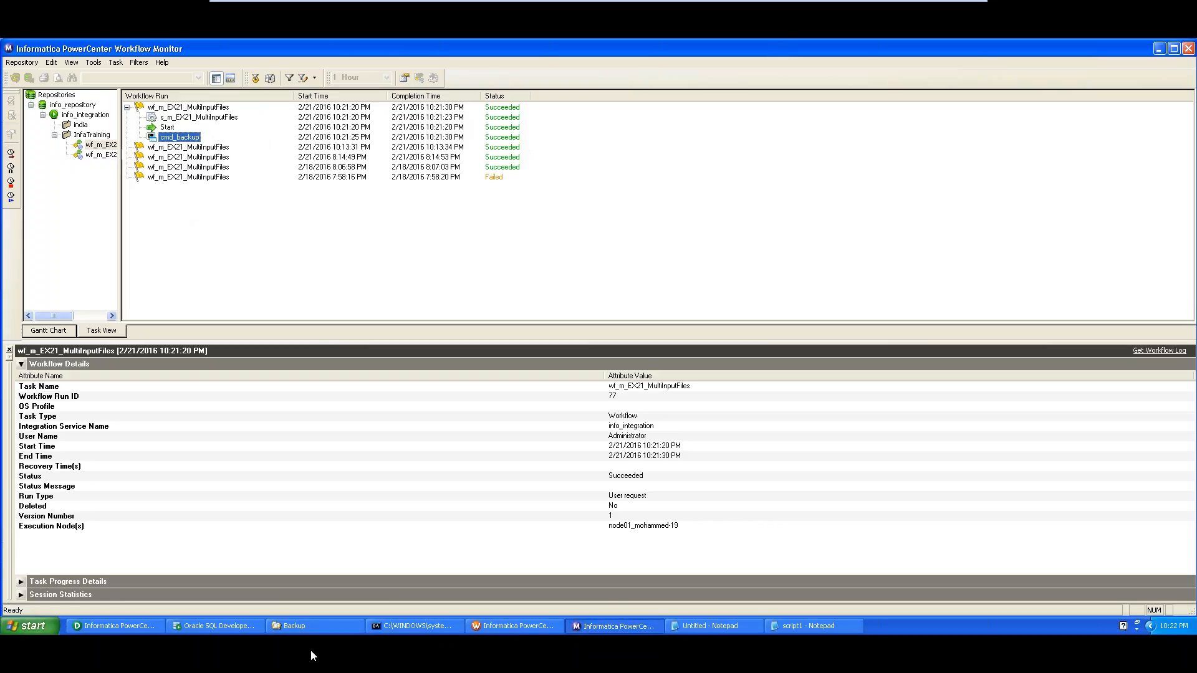
{"action": "left_click", "coordinate": [321, 628]}
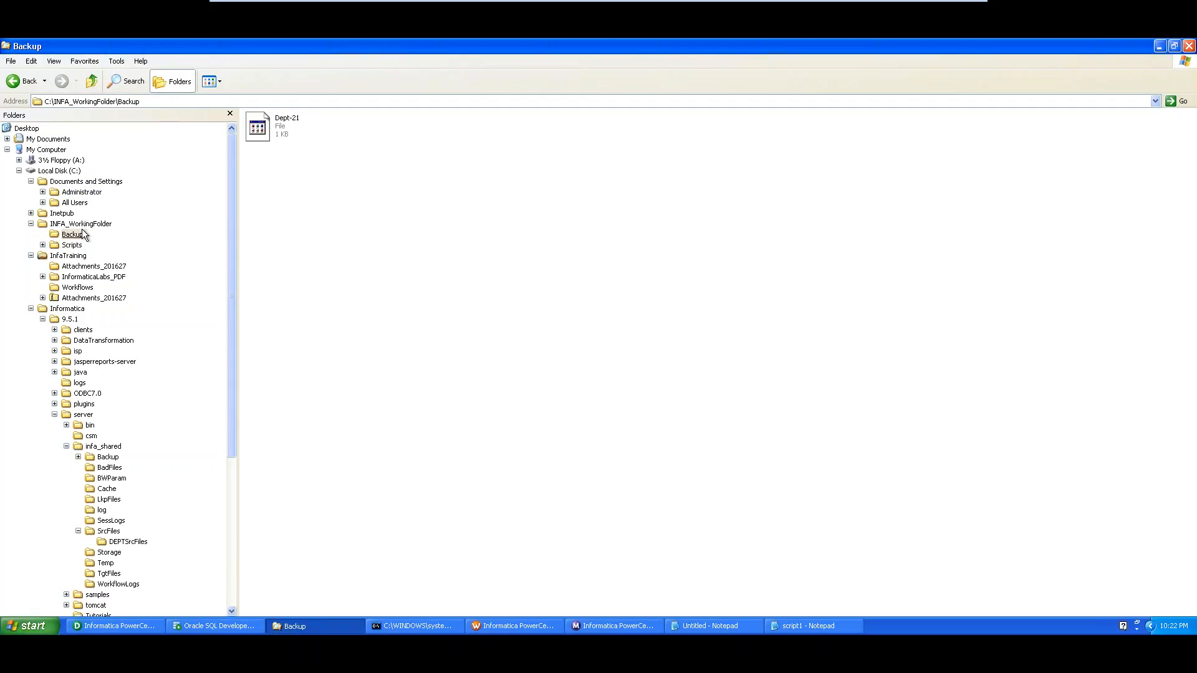
Confirm the Backup folder holds only Dept-21, then return to Workflow Manager
{"action": "left_click", "coordinate": [153, 102]}
{"action": "left_click", "coordinate": [153, 101]}
{"action": "left_click", "coordinate": [304, 627]}
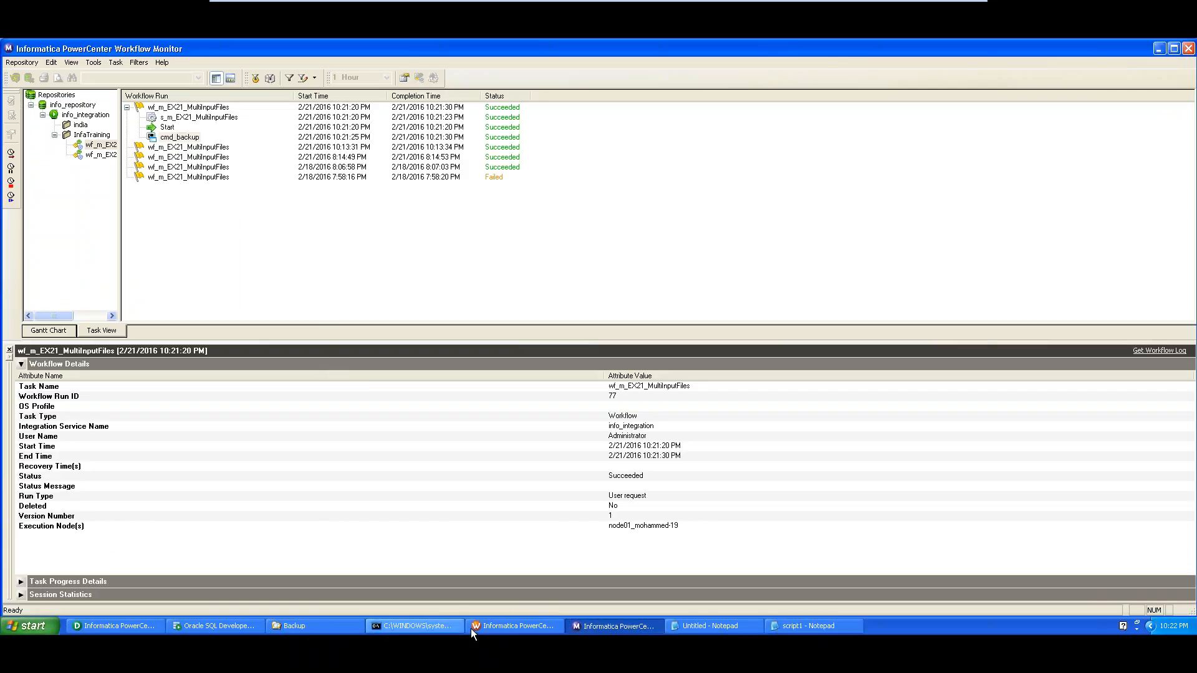
{"action": "left_click", "coordinate": [514, 627]}
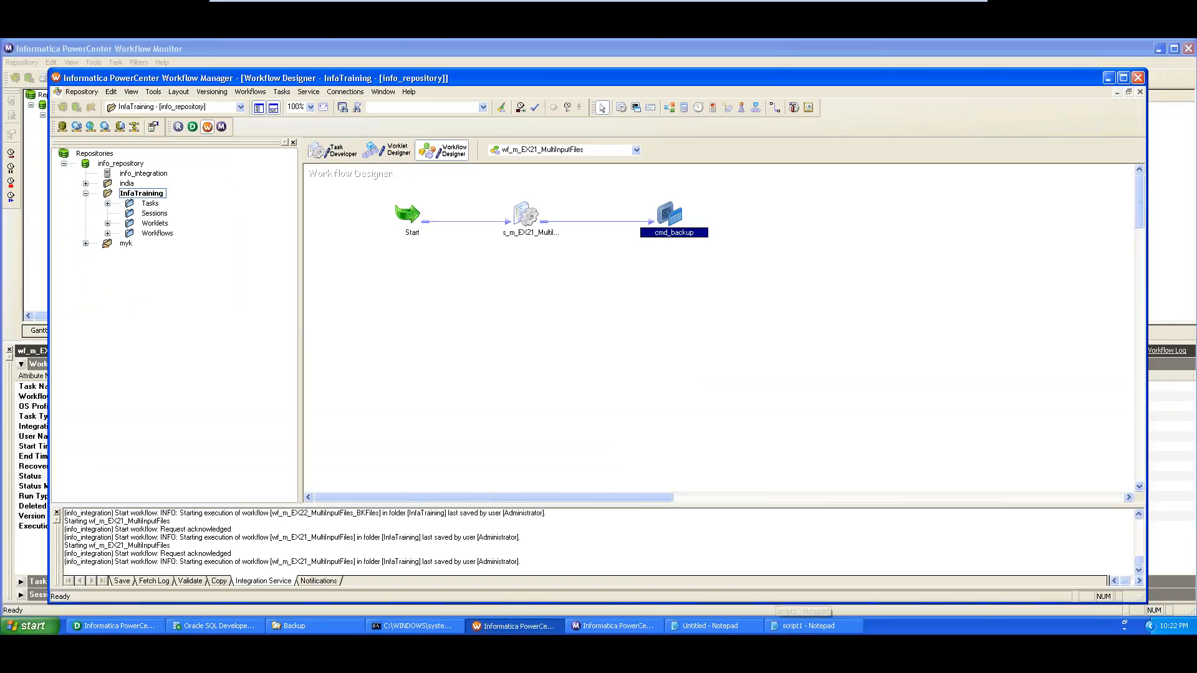
Reopen cmd_makedir's MKDIR command text and compare it with the script1 and Untitled notes
{"action": "double_click", "coordinate": [671, 215]}
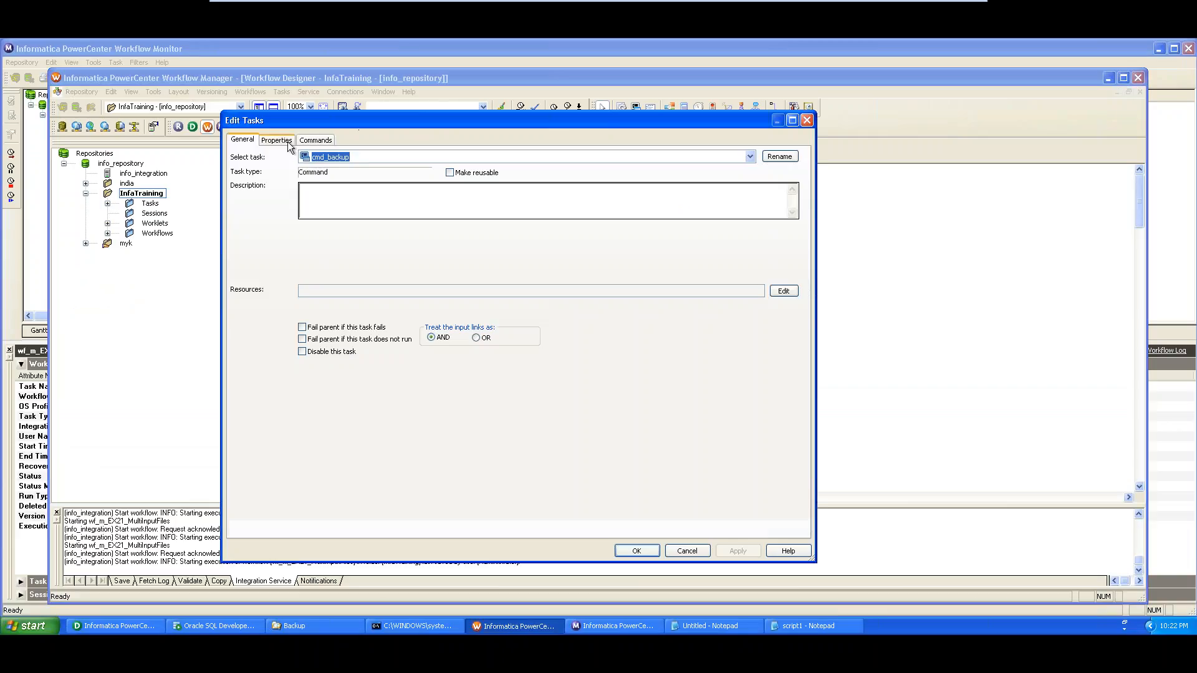
{"action": "left_click", "coordinate": [315, 140]}
{"action": "left_click", "coordinate": [766, 228]}
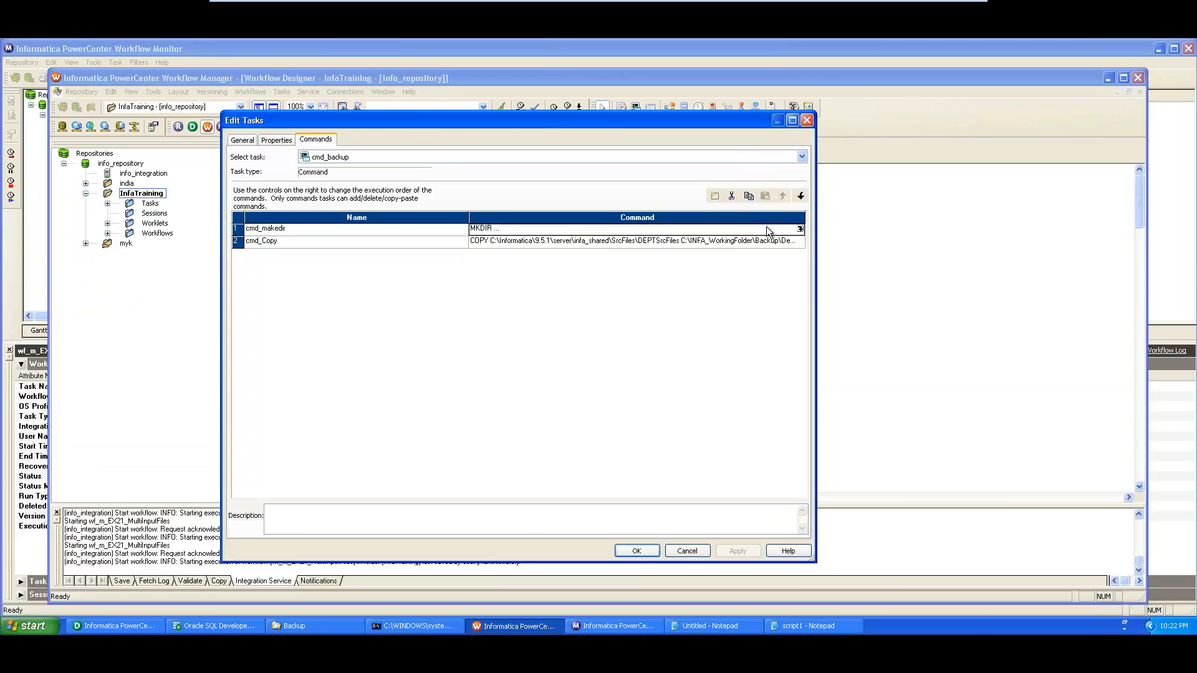
{"action": "left_click", "coordinate": [800, 228]}
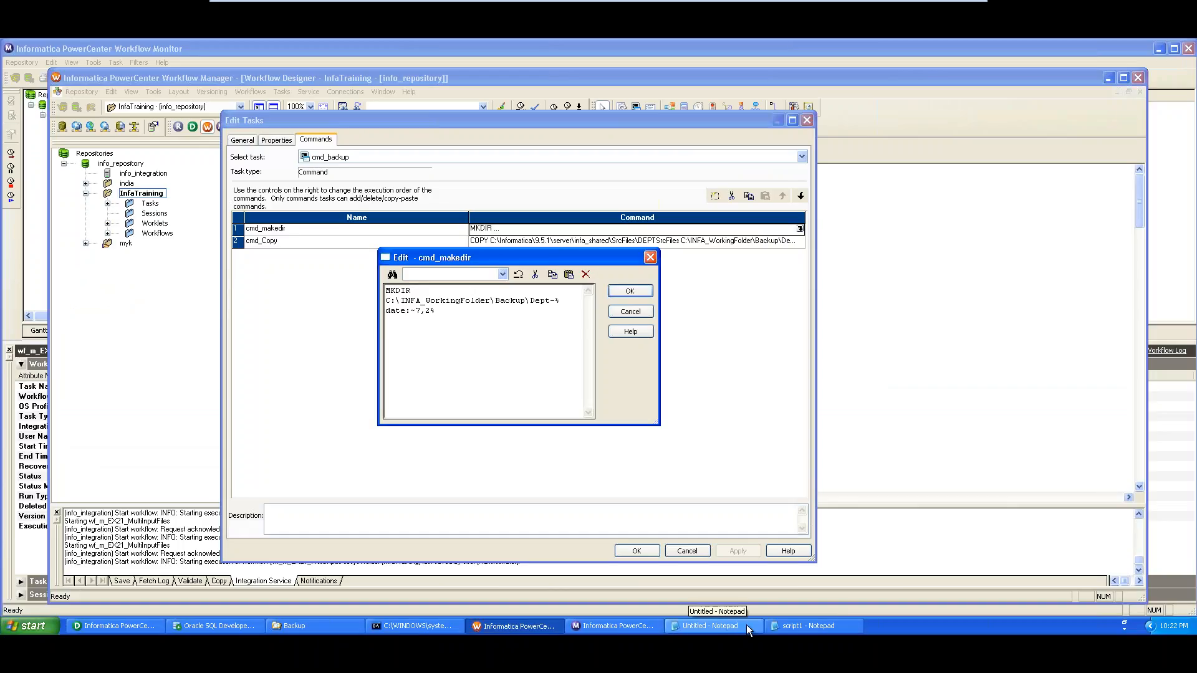
{"action": "left_click", "coordinate": [795, 625]}
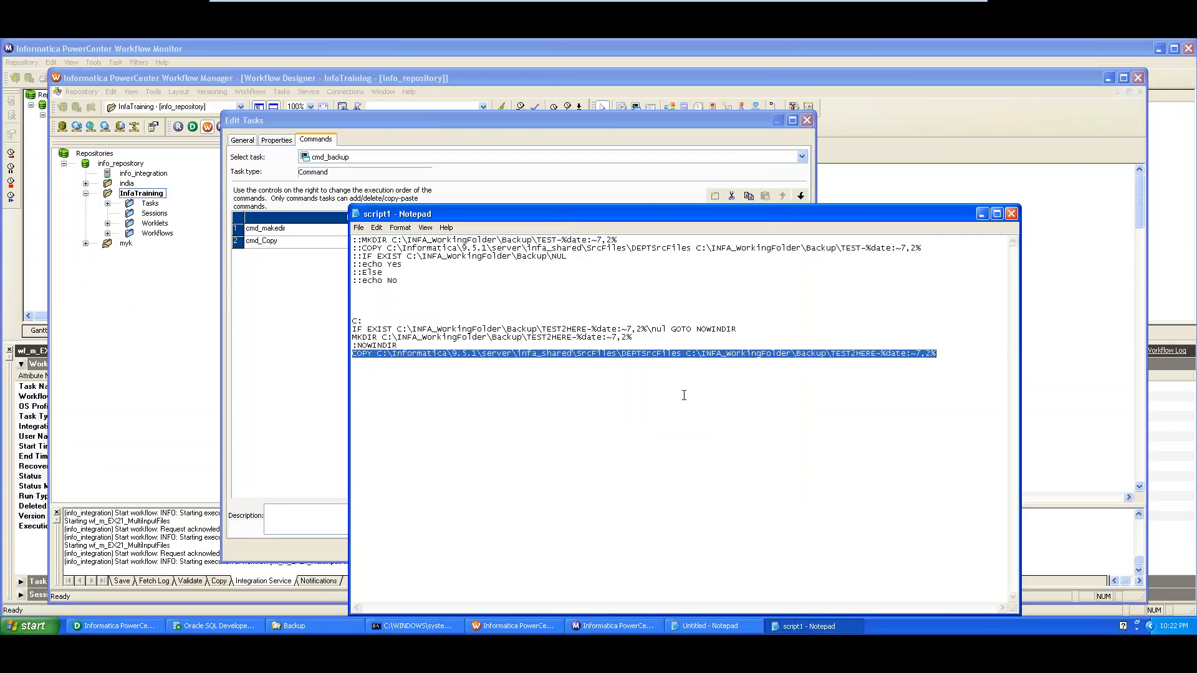
{"action": "left_click", "coordinate": [246, 414]}
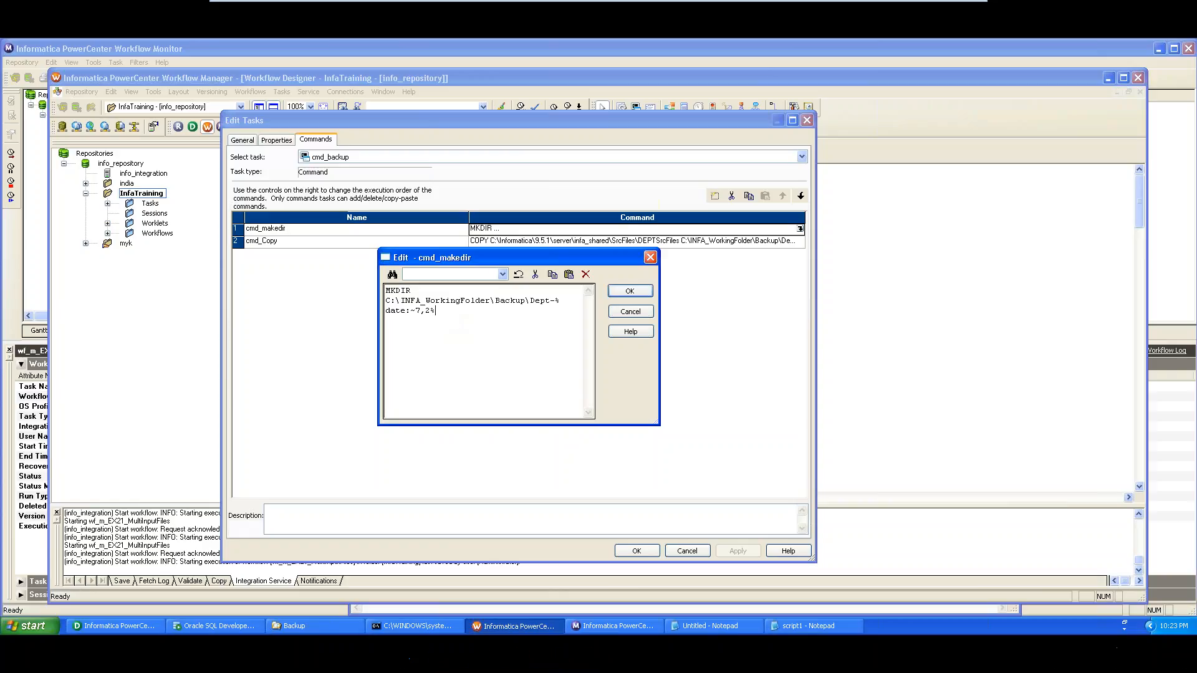
{"action": "left_click", "coordinate": [711, 629]}
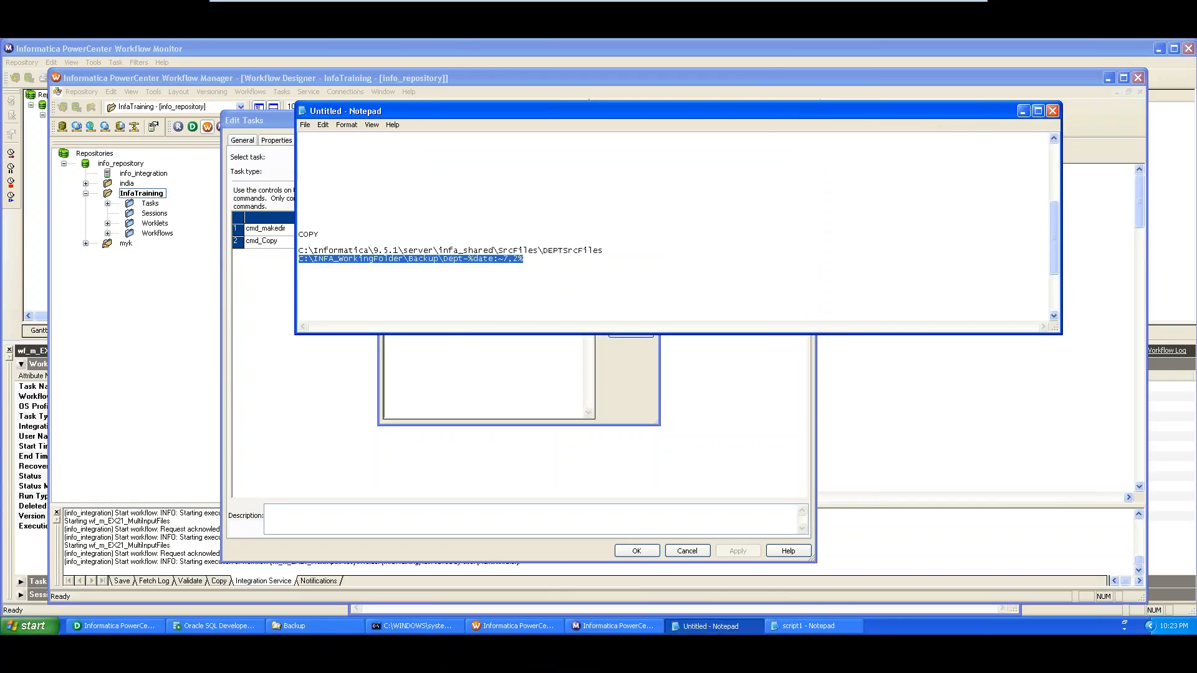
Compare the MKDIR line in the Untitled and script1 notes against cmd_makedir's command text
{"action": "left_click", "coordinate": [532, 272]}
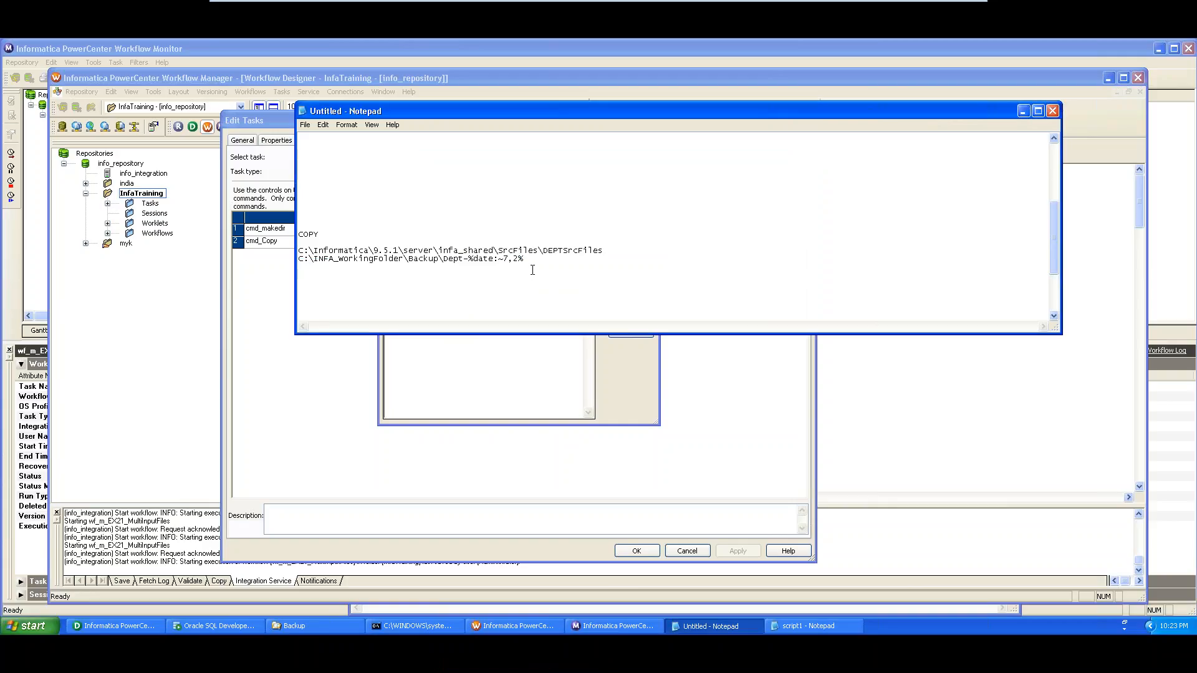
{"action": "left_click_drag", "start_coordinate": [1056, 239], "coordinate": [1052, 161]}
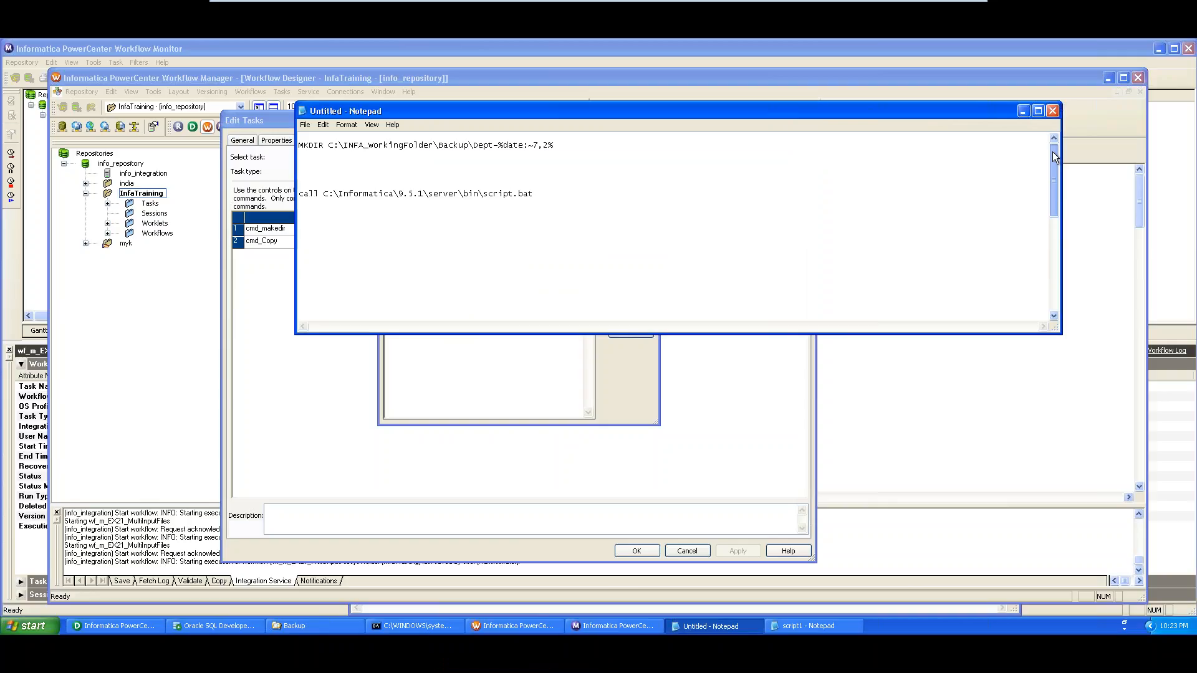
{"action": "left_click_drag", "start_coordinate": [554, 145], "coordinate": [291, 143]}
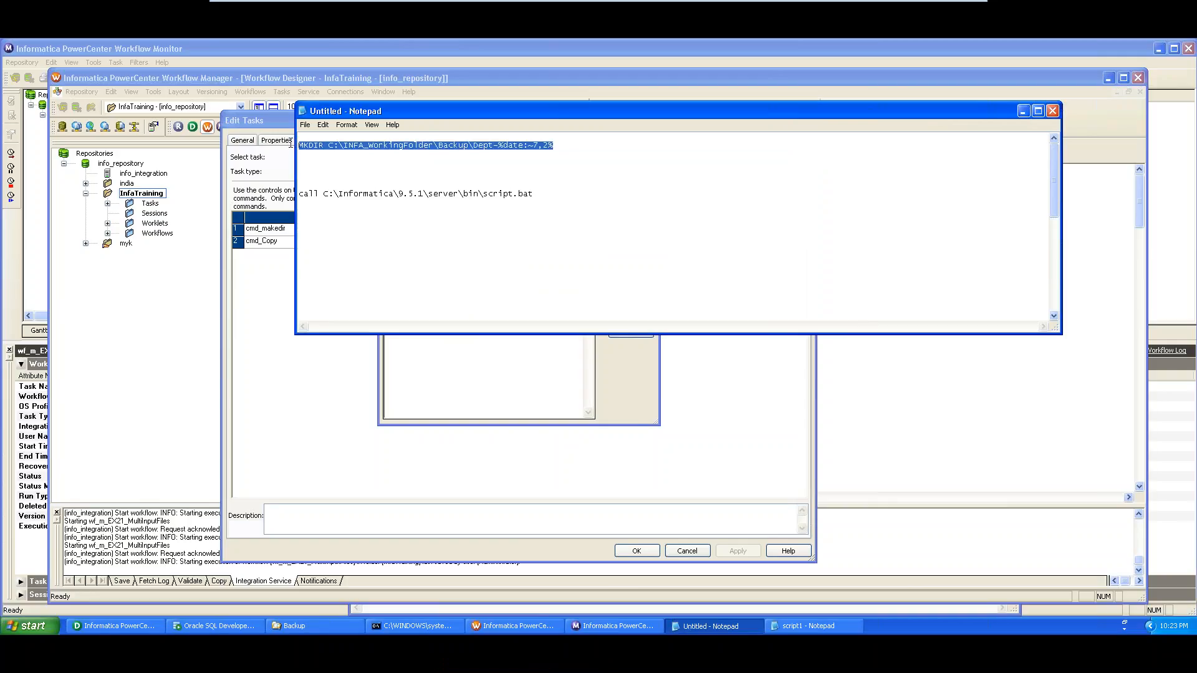
{"action": "left_click", "coordinate": [464, 358]}
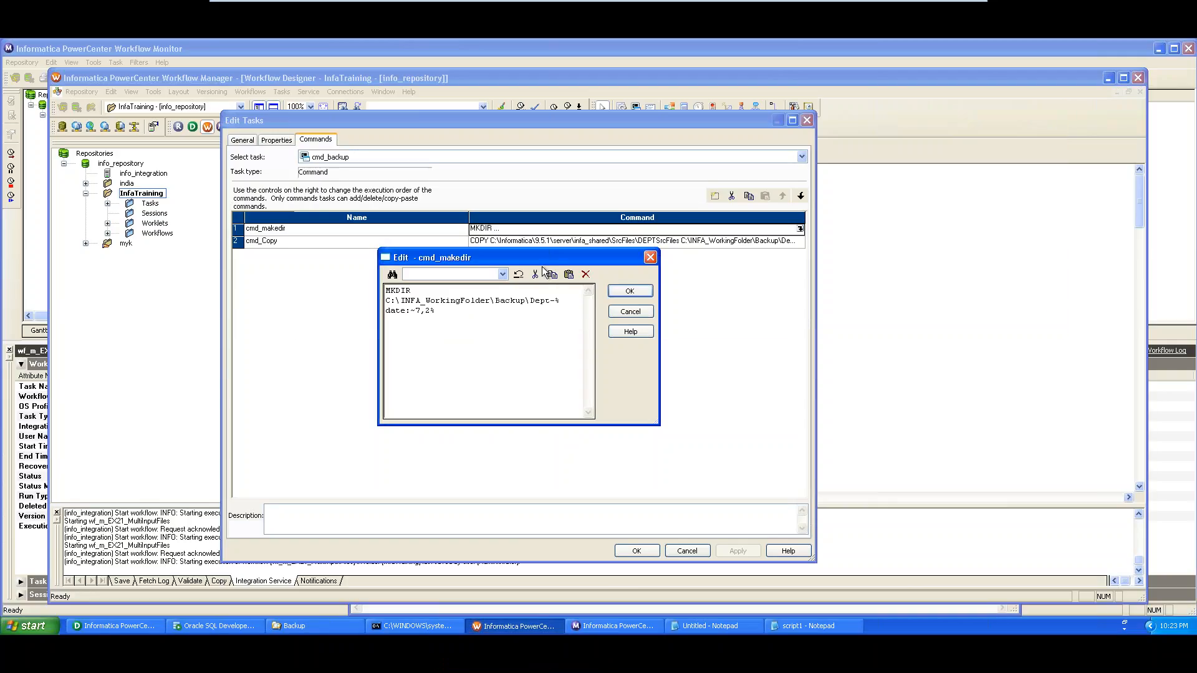
{"action": "left_click", "coordinate": [807, 626]}
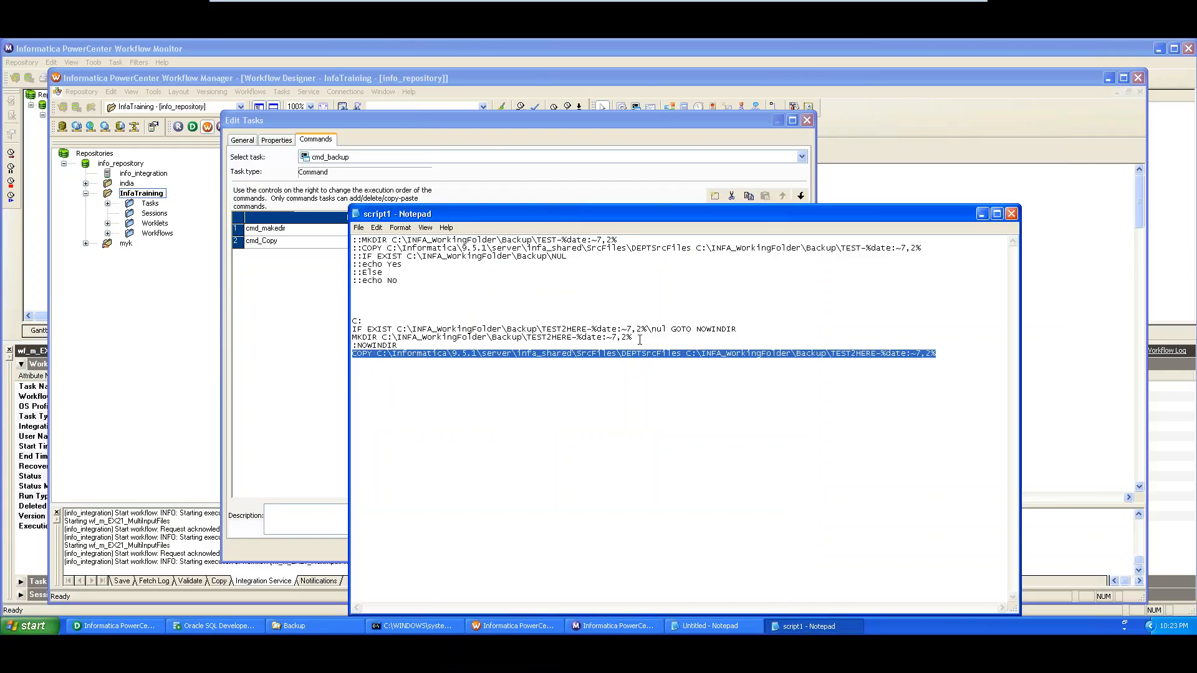
{"action": "left_click", "coordinate": [304, 407]}
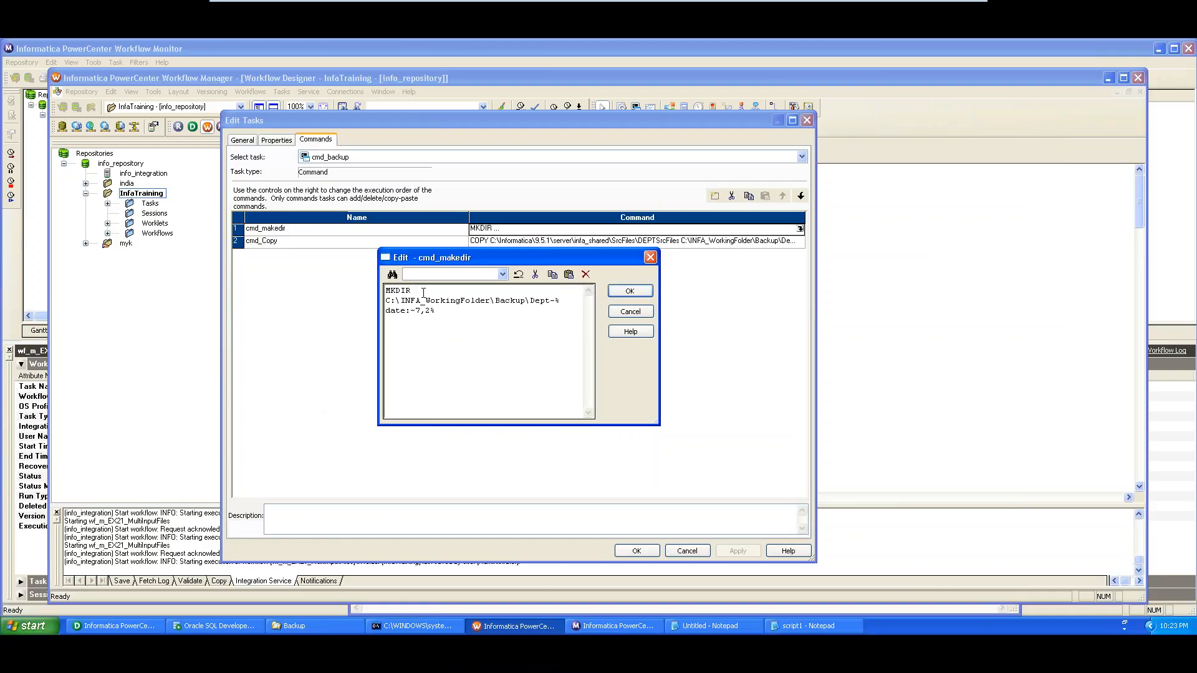
Join the Backup folder path onto the MKDIR line and apply the change to cmd_backup
{"action": "key", "text": "Delete"}
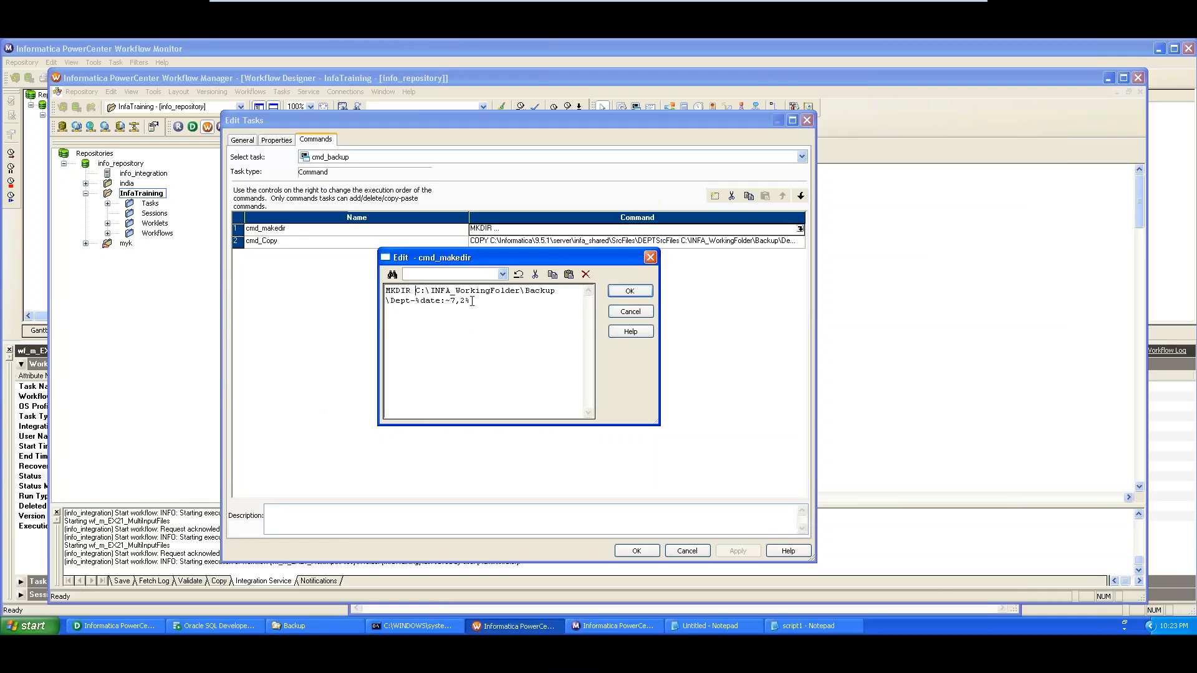
{"action": "left_click", "coordinate": [630, 290]}
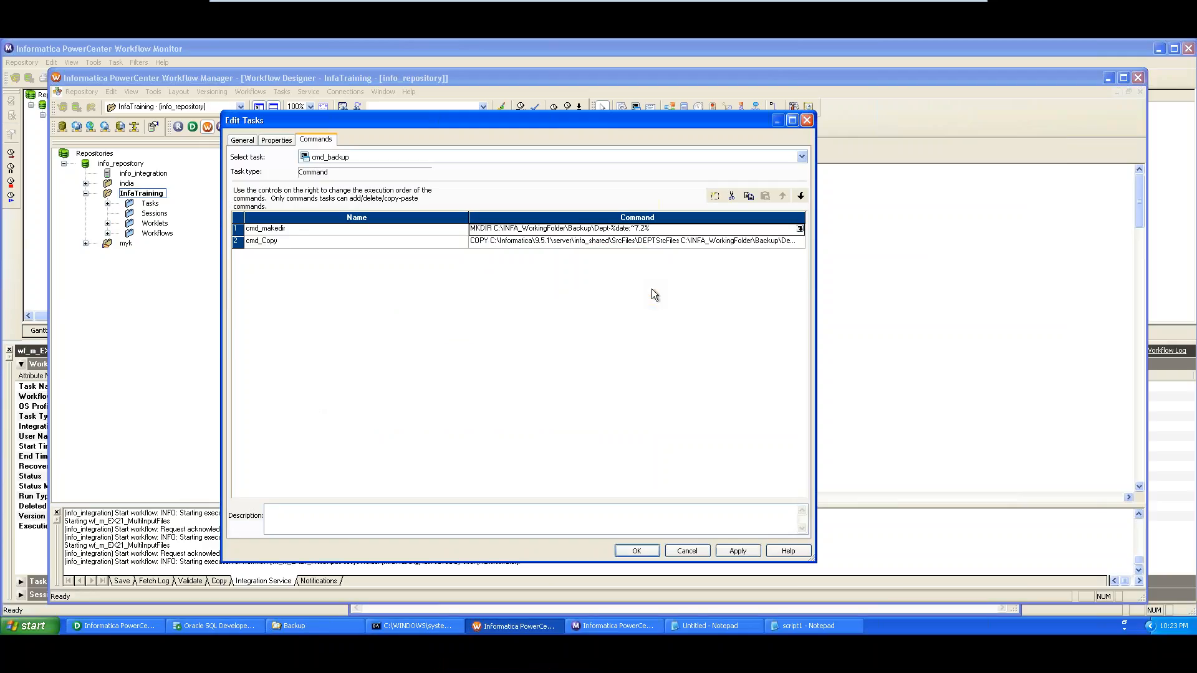
{"action": "left_click", "coordinate": [737, 551]}
{"action": "left_click", "coordinate": [635, 551]}
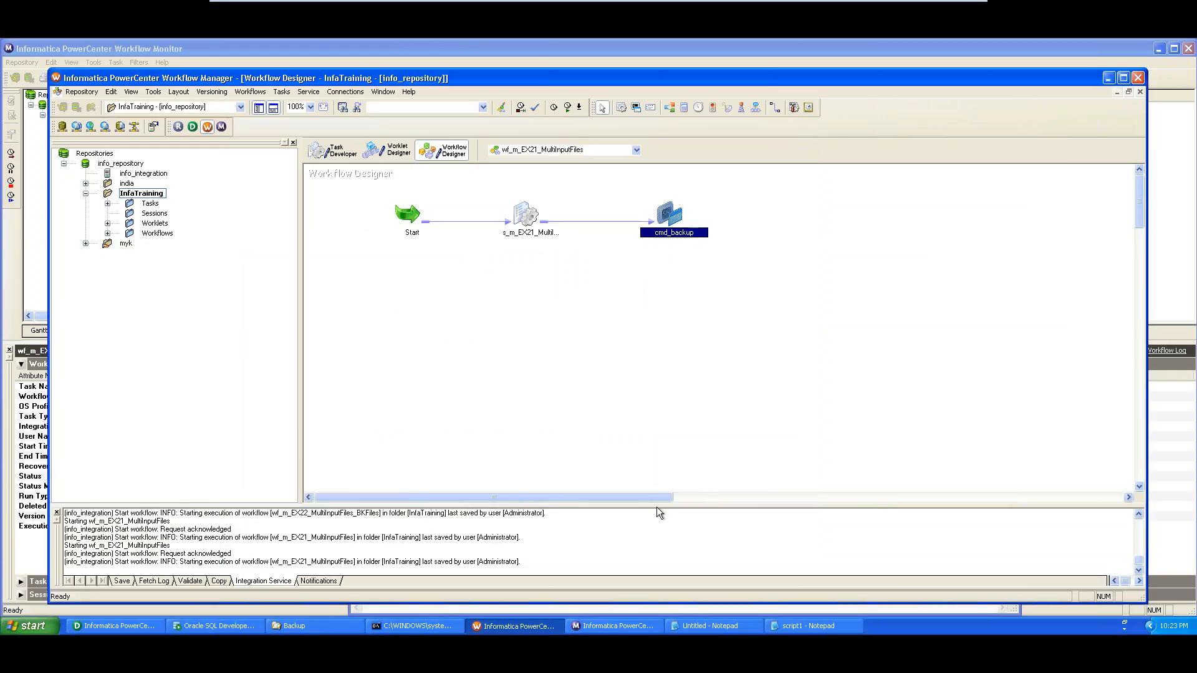
Save the wf_m_EX21_MultiInputFiles workflow and start it
{"action": "key", "text": "ctrl+s"}
{"action": "right_click", "coordinate": [613, 279]}
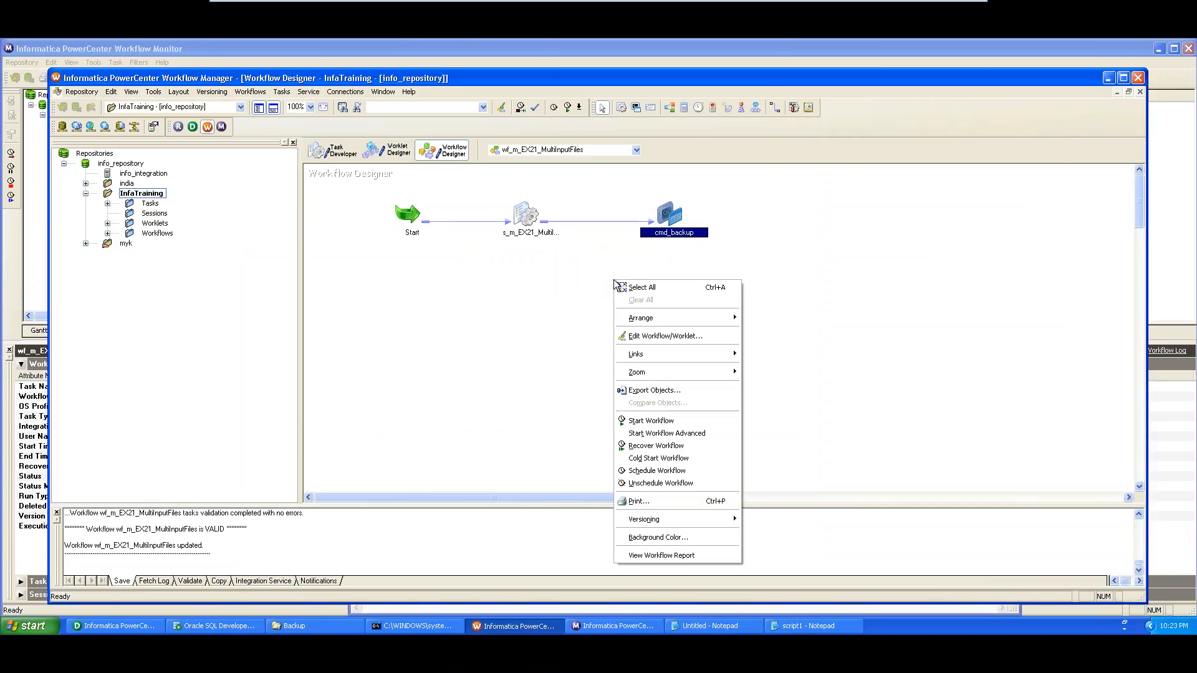
{"action": "left_click", "coordinate": [660, 419]}
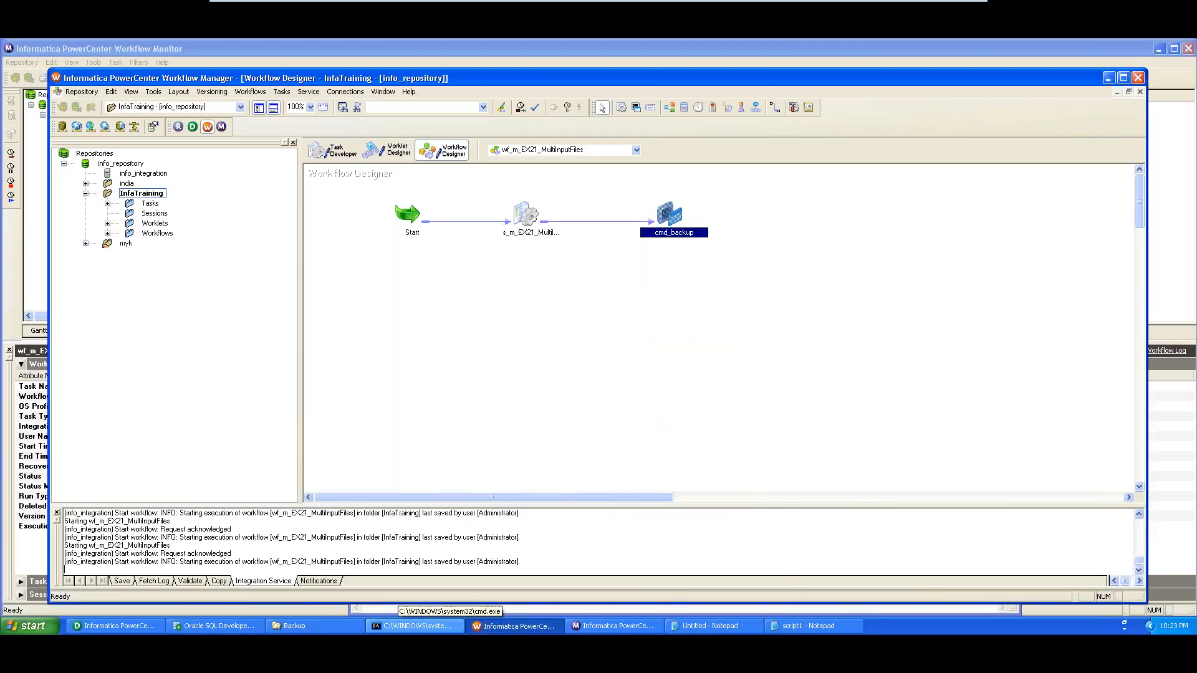
Check the Backup folder's path in Explorer, then select the newest cmd_backup run in Workflow Monitor
{"action": "left_click", "coordinate": [338, 631]}
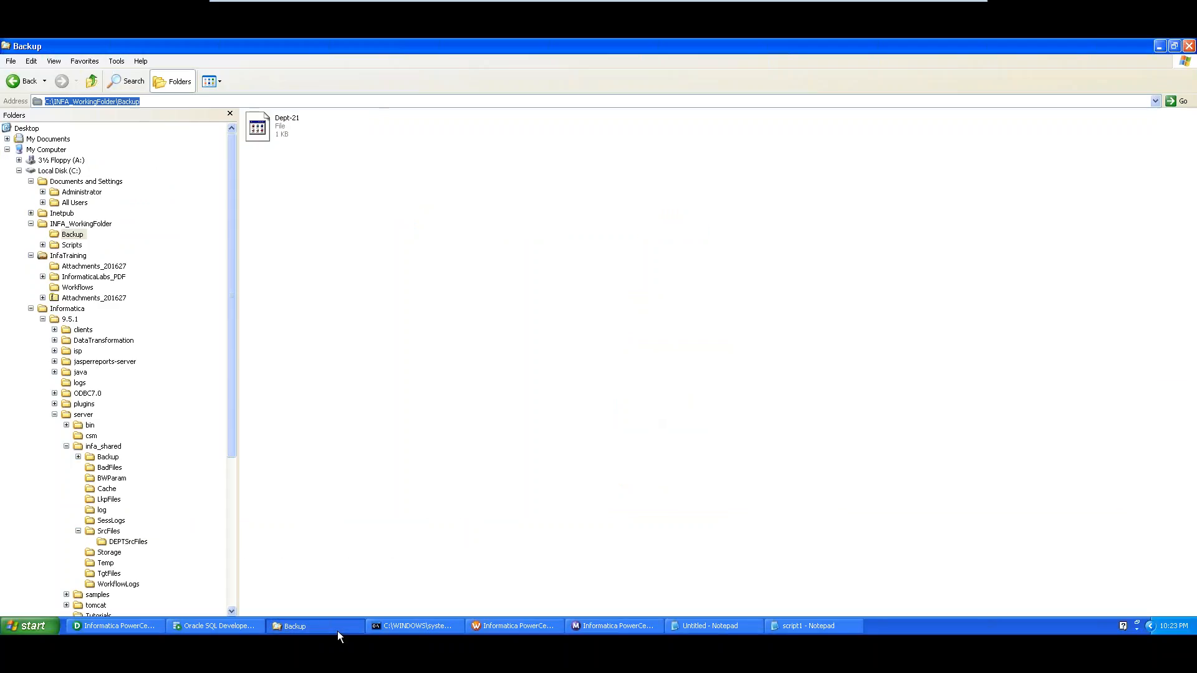
{"action": "left_click", "coordinate": [150, 101]}
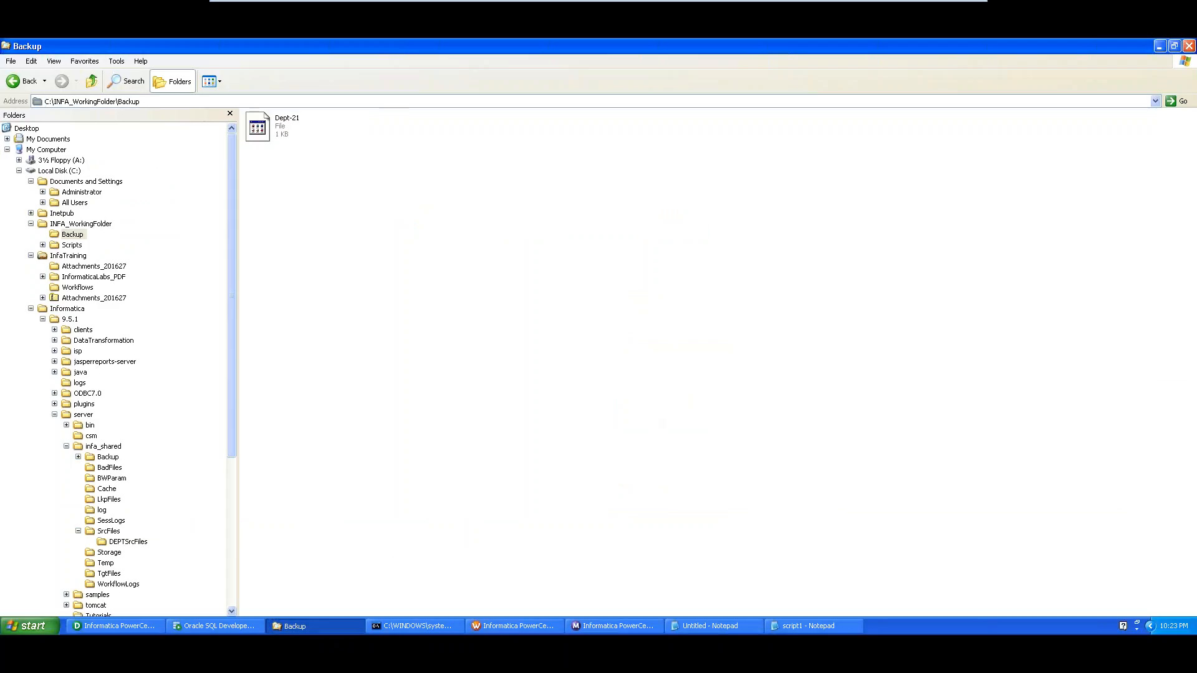
{"action": "left_click_drag", "start_coordinate": [141, 101], "coordinate": [45, 101]}
{"action": "left_click", "coordinate": [46, 101]}
{"action": "left_click", "coordinate": [157, 101]}
{"action": "left_click", "coordinate": [578, 627]}
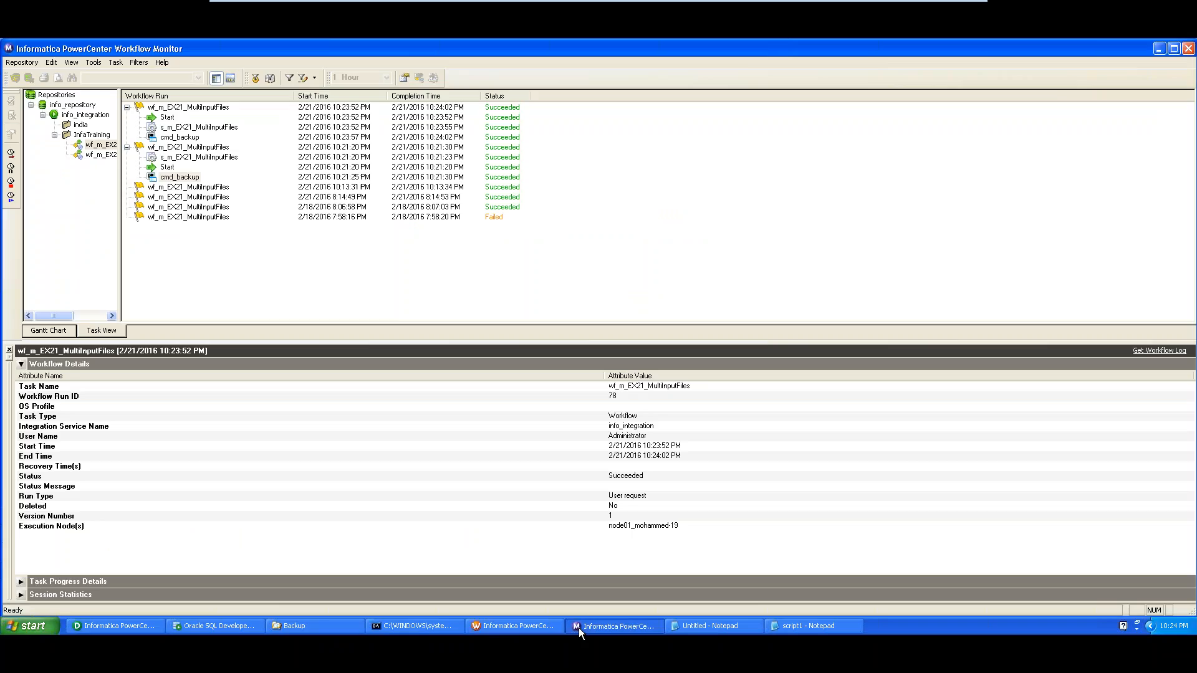
{"action": "left_click", "coordinate": [181, 140]}
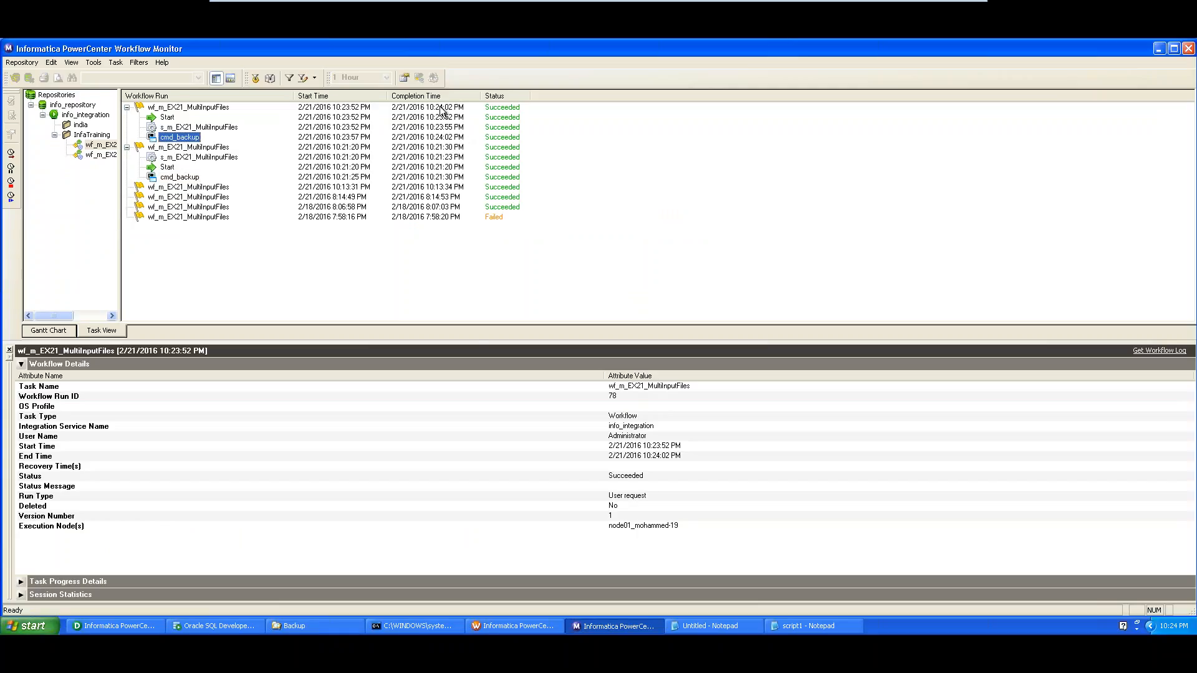
Delete the stray Dept-21 file from the Backup folder
{"action": "key", "text": "alt+Tab"}
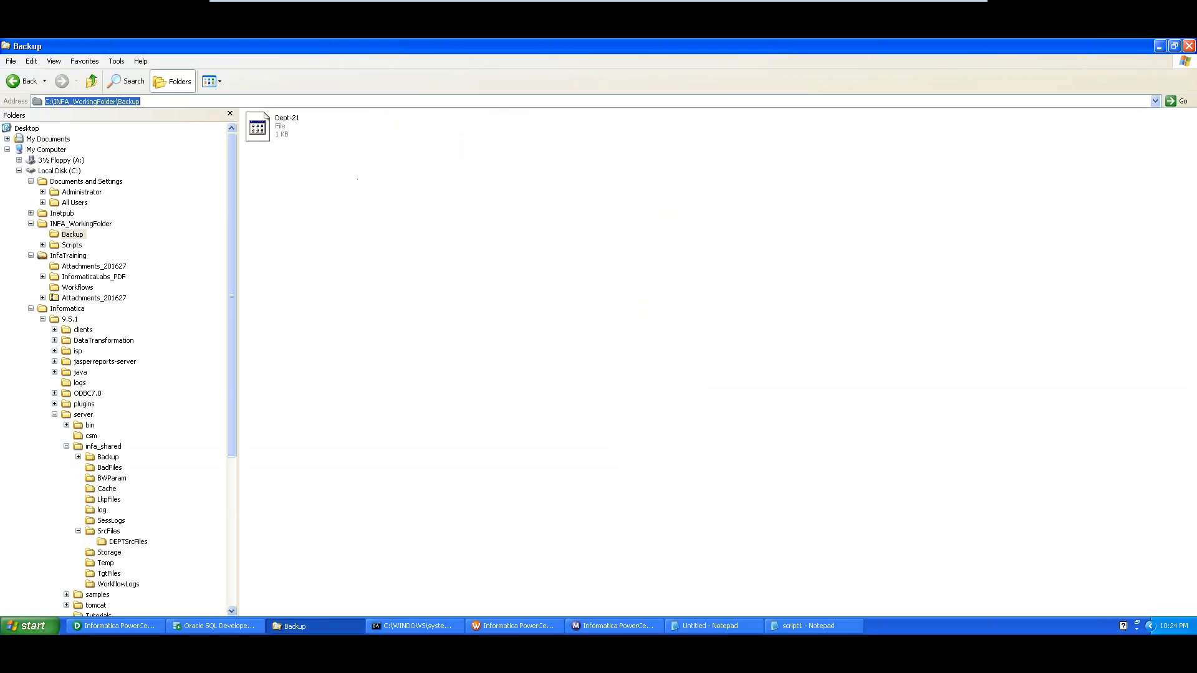
{"action": "left_click", "coordinate": [131, 81]}
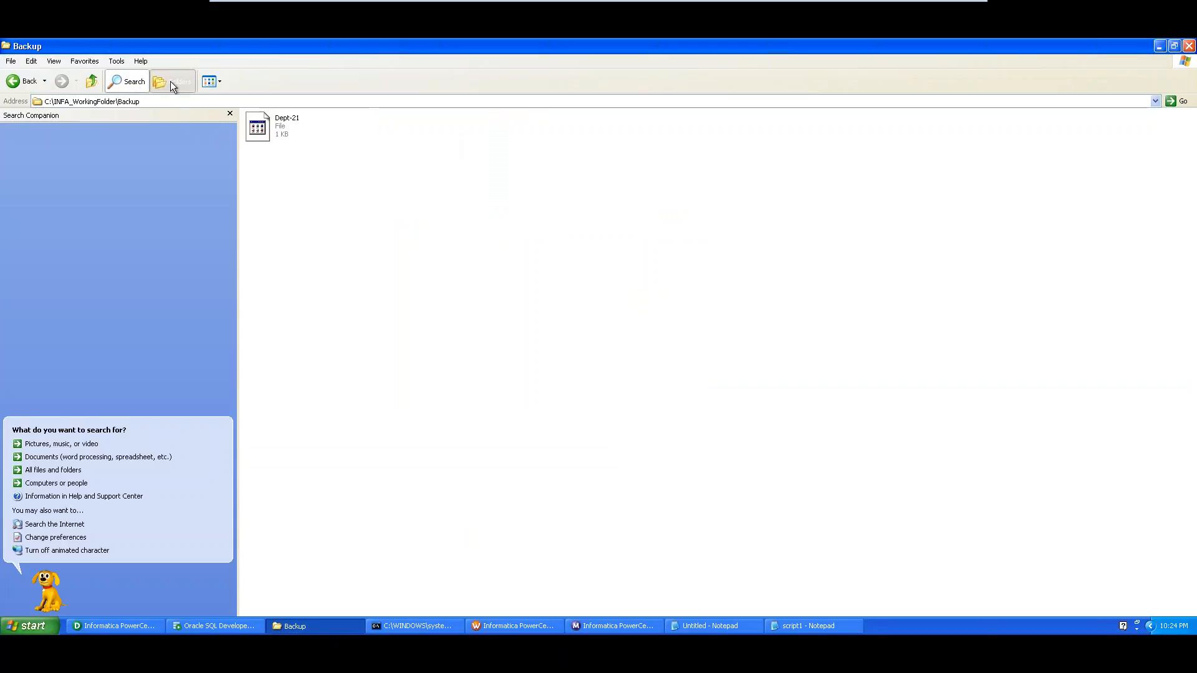
{"action": "left_click", "coordinate": [172, 83]}
{"action": "left_click", "coordinate": [257, 128]}
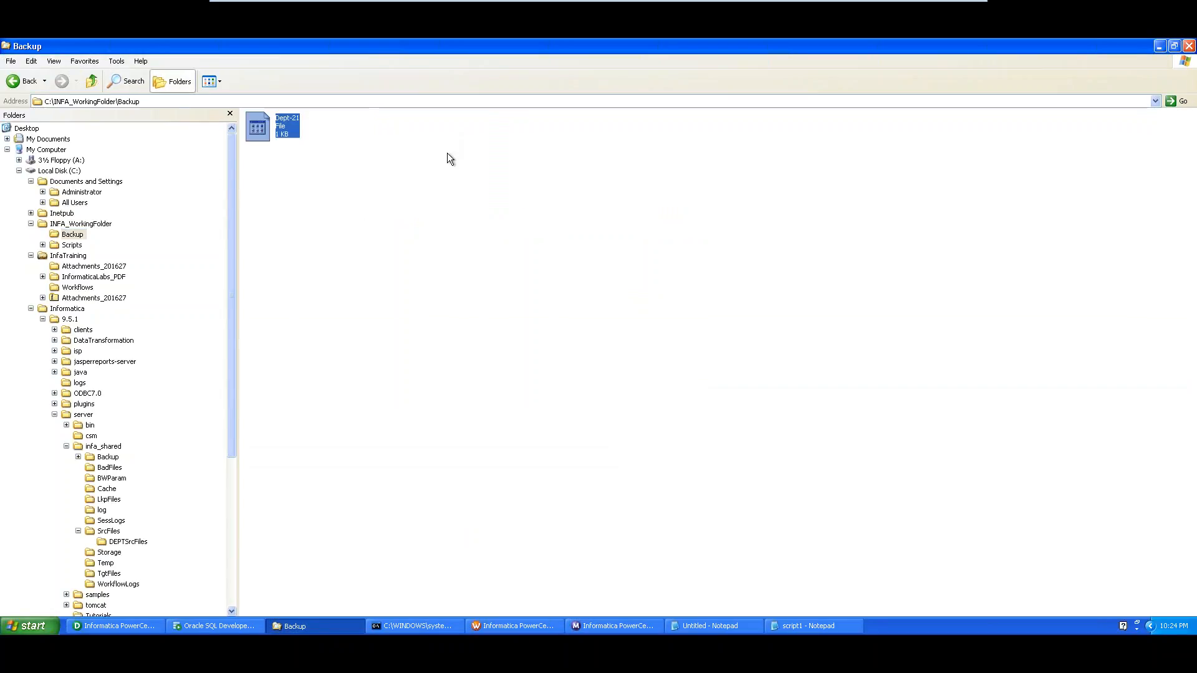
{"action": "key", "text": "Delete"}
{"action": "key", "text": "Return"}
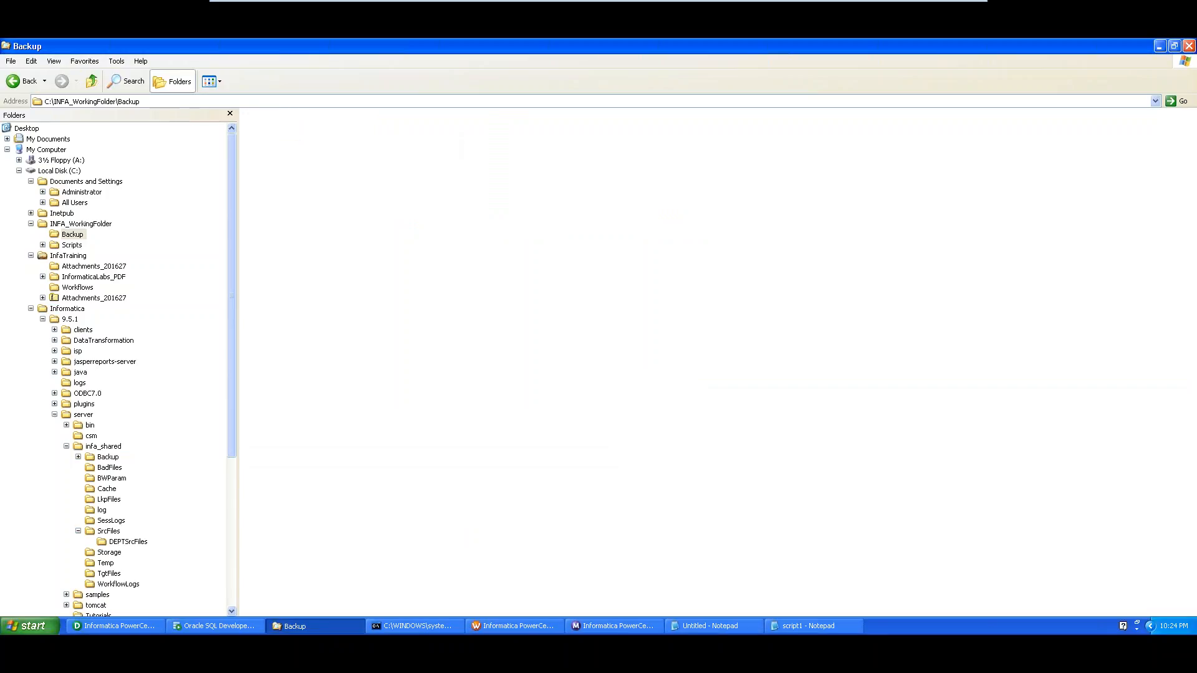
Start a fresh run of wf_m_EX21_MultiInputFiles and follow it in Workflow Monitor
{"action": "left_click", "coordinate": [515, 626]}
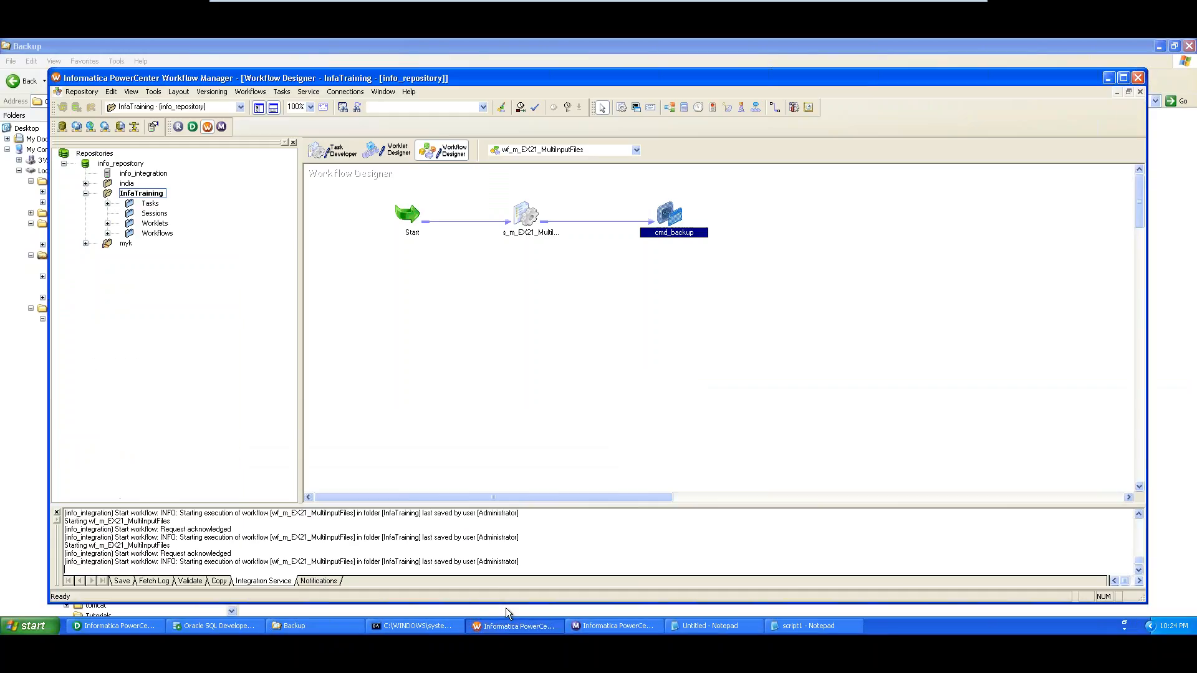
{"action": "right_click", "coordinate": [488, 281]}
{"action": "left_click", "coordinate": [420, 303]}
{"action": "right_click", "coordinate": [445, 273]}
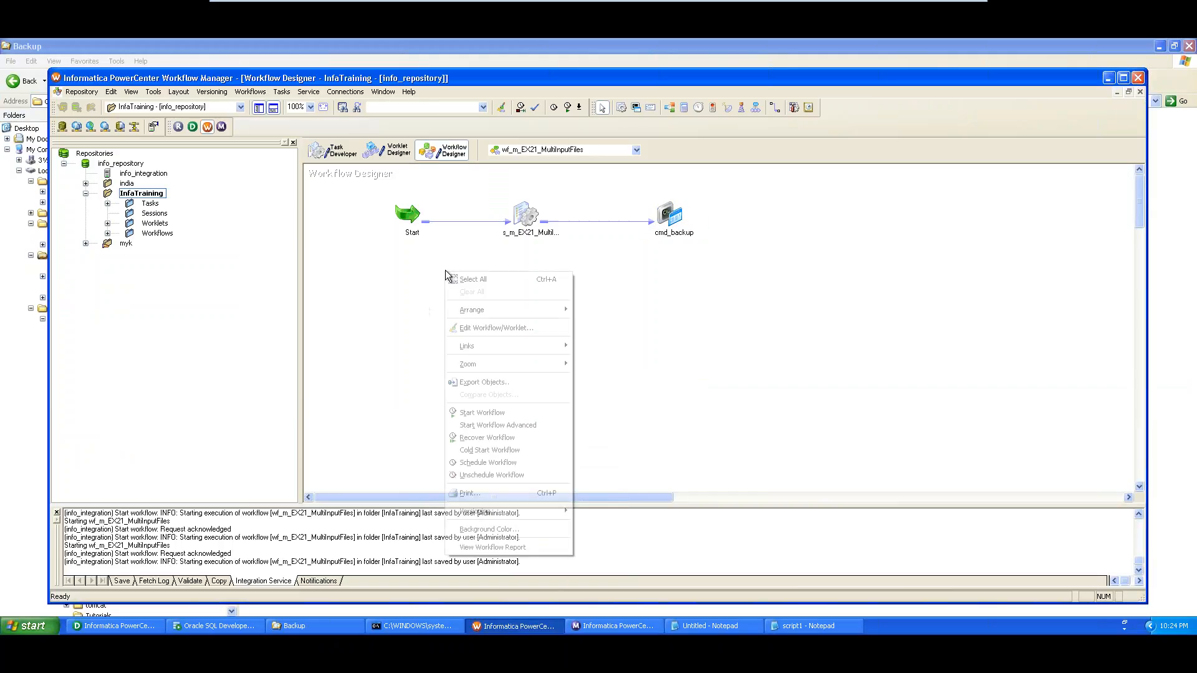
{"action": "left_click", "coordinate": [483, 413]}
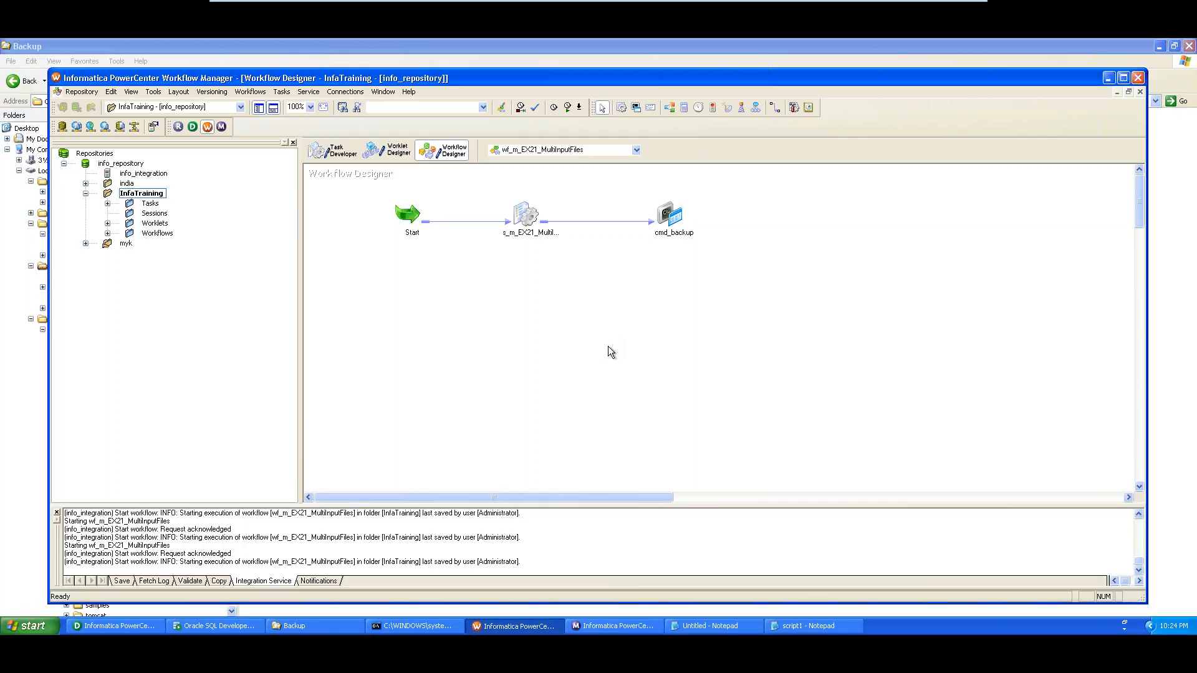
{"action": "left_click", "coordinate": [600, 625]}
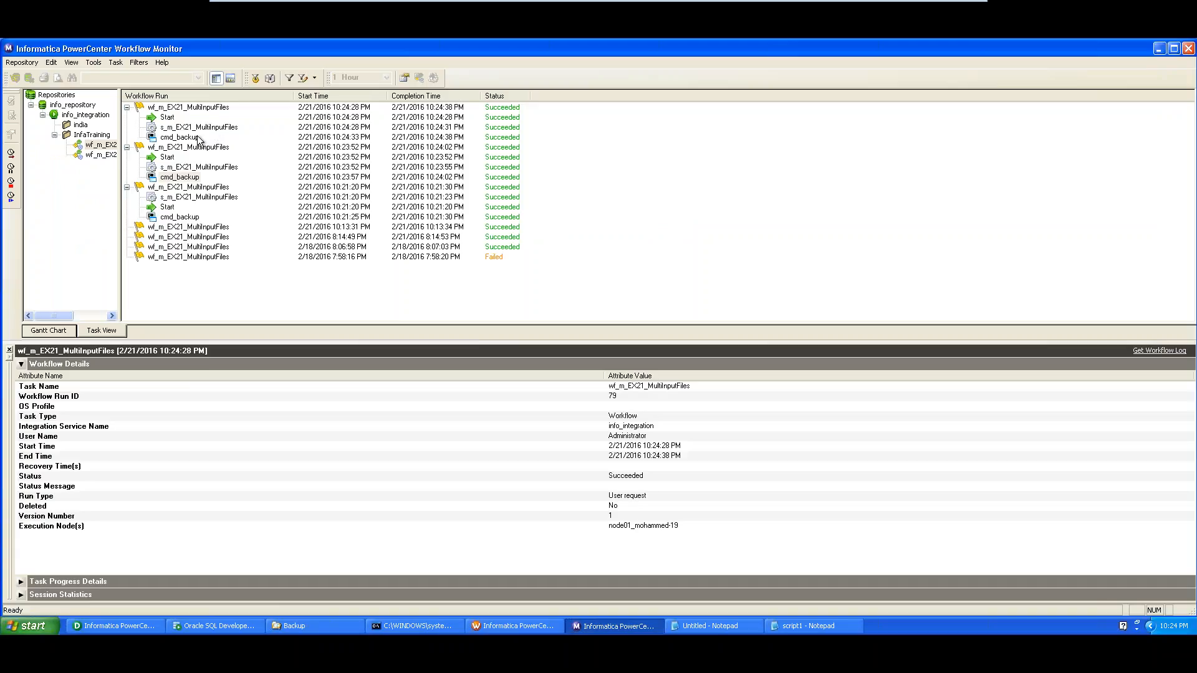
Review the latest cmd_backup run, then open the new Dept-21 folder to inspect Dept1 and Dept2
{"action": "left_click", "coordinate": [196, 138]}
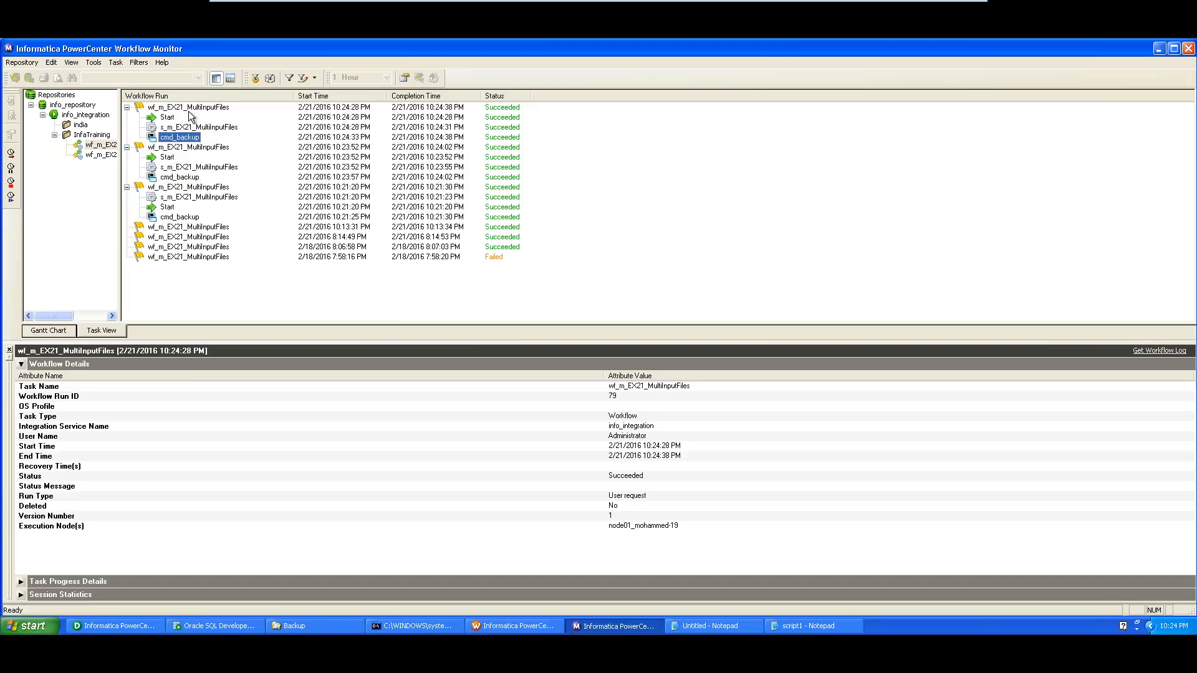
{"action": "left_click", "coordinate": [338, 631]}
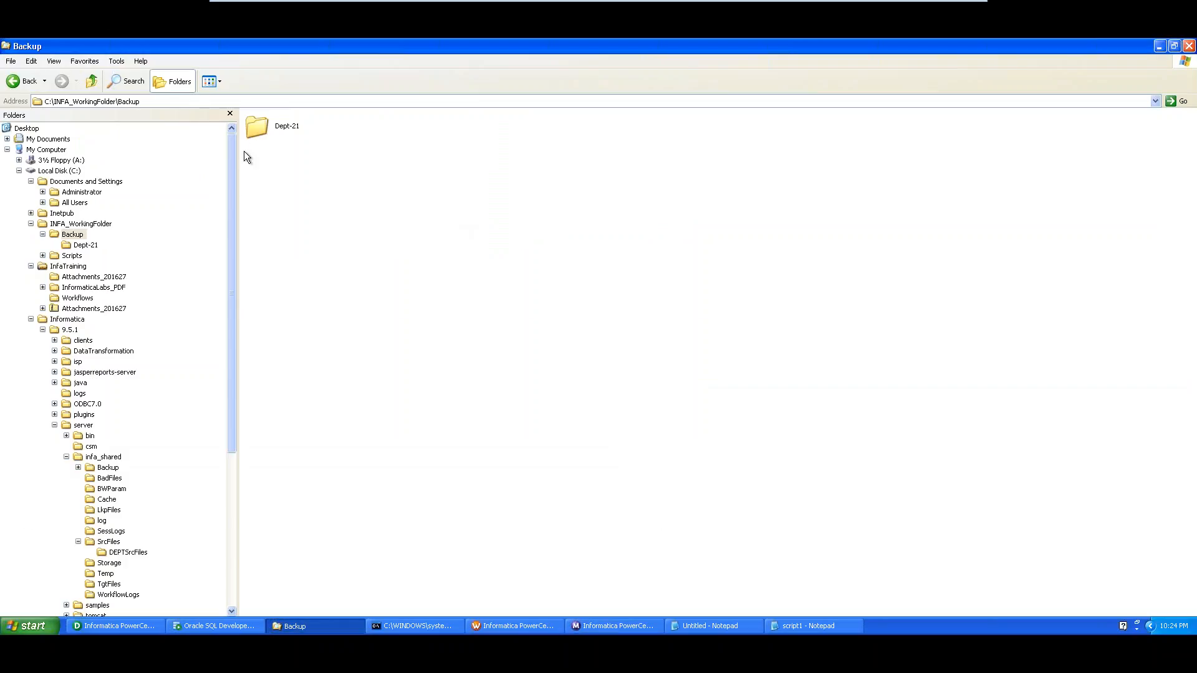
{"action": "left_click", "coordinate": [277, 130]}
{"action": "double_click", "coordinate": [262, 130]}
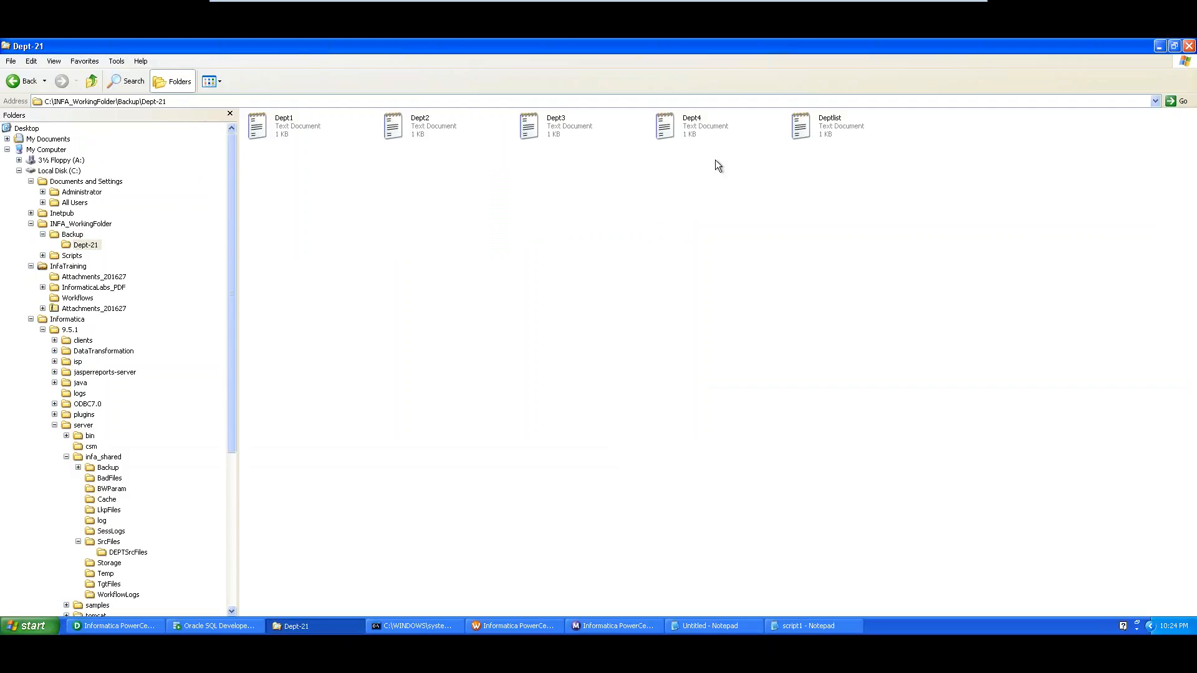
{"action": "left_click", "coordinate": [294, 133]}
{"action": "left_click", "coordinate": [422, 131]}
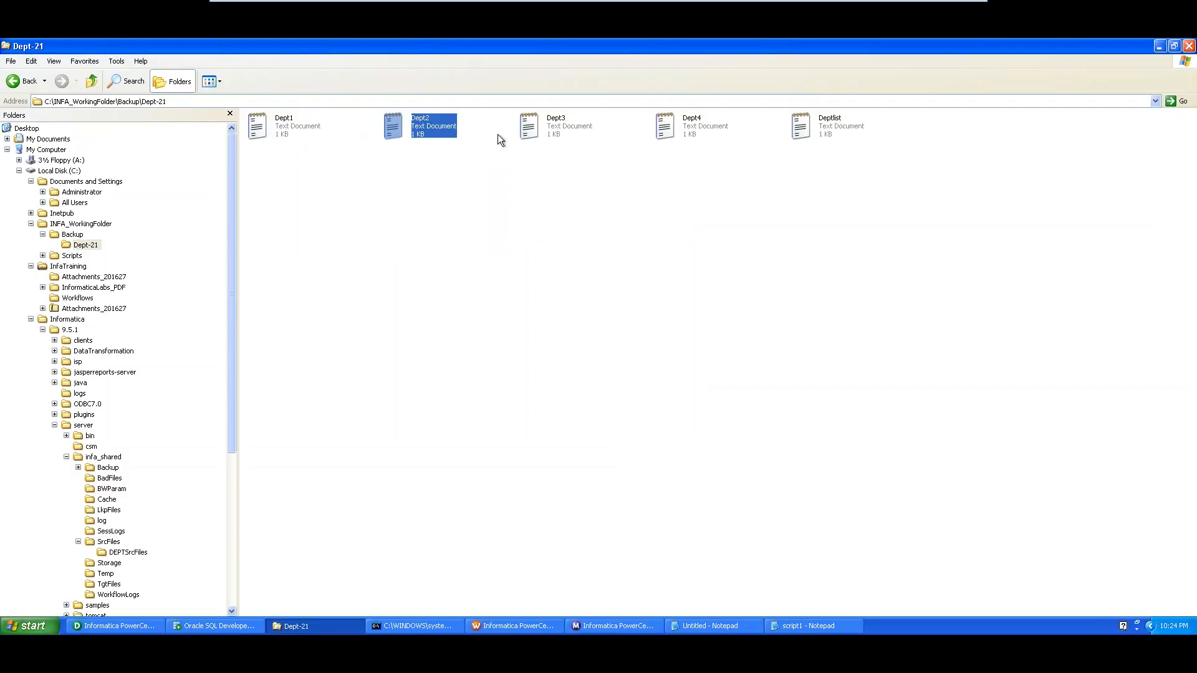
Browse the folder tree from INFA_WorkingFolder back to Dept-21, then return to Workflow Manager
{"action": "left_click", "coordinate": [72, 234]}
{"action": "left_click", "coordinate": [81, 224]}
{"action": "left_click", "coordinate": [77, 235]}
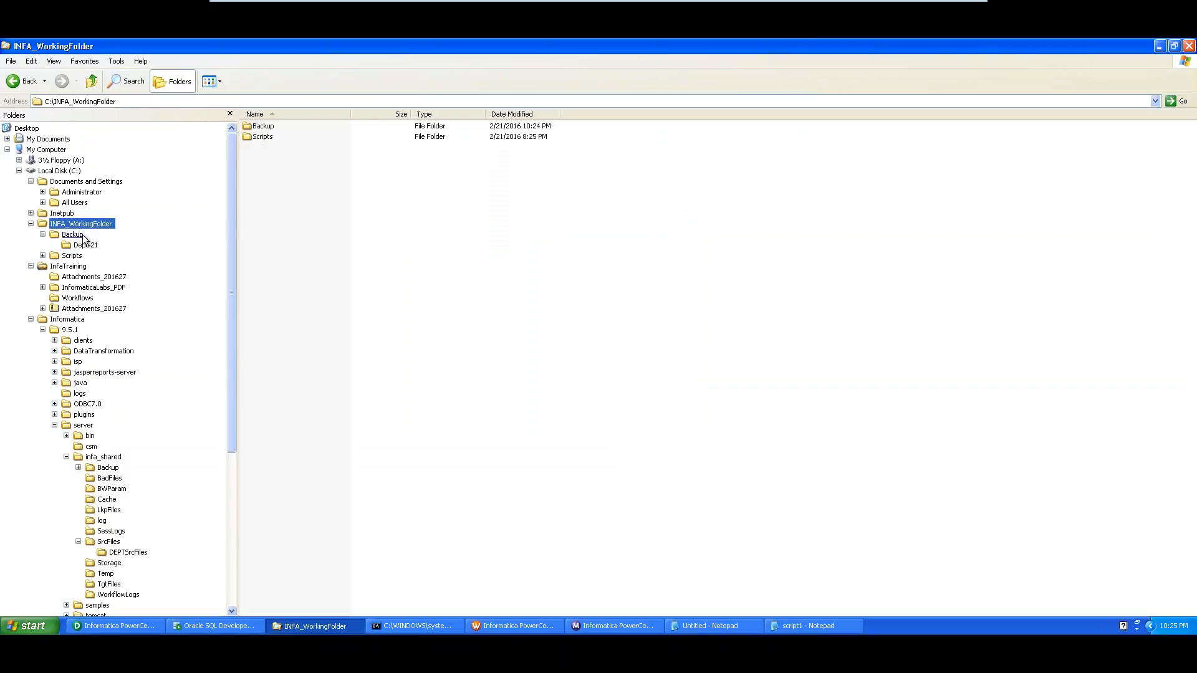
{"action": "left_click", "coordinate": [86, 247]}
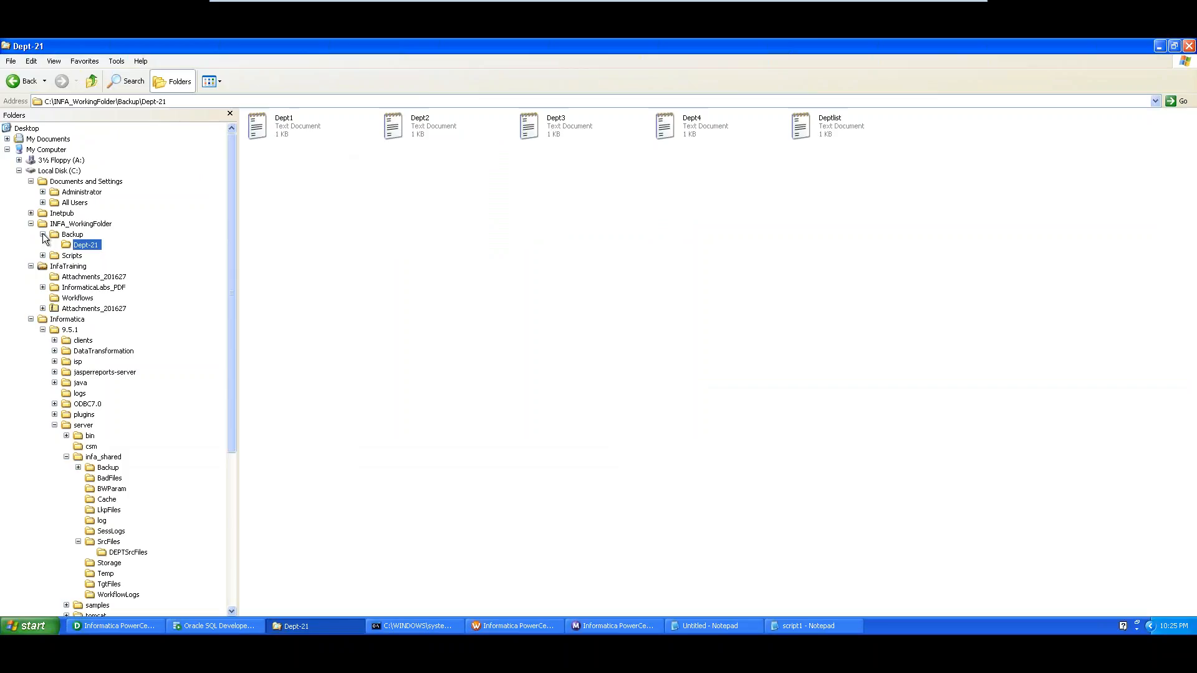
{"action": "left_click", "coordinate": [510, 626]}
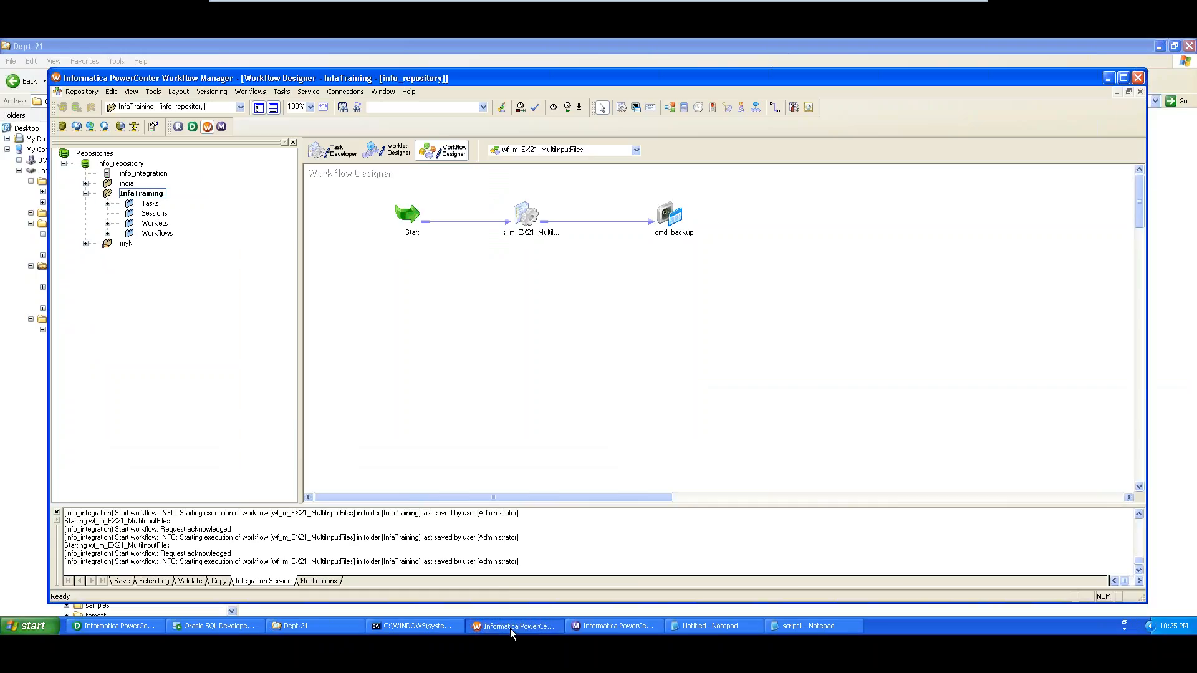
Change the cmd_makedir command's target folder name from Dept to DeptSources
{"action": "double_click", "coordinate": [675, 216]}
{"action": "left_click", "coordinate": [324, 142]}
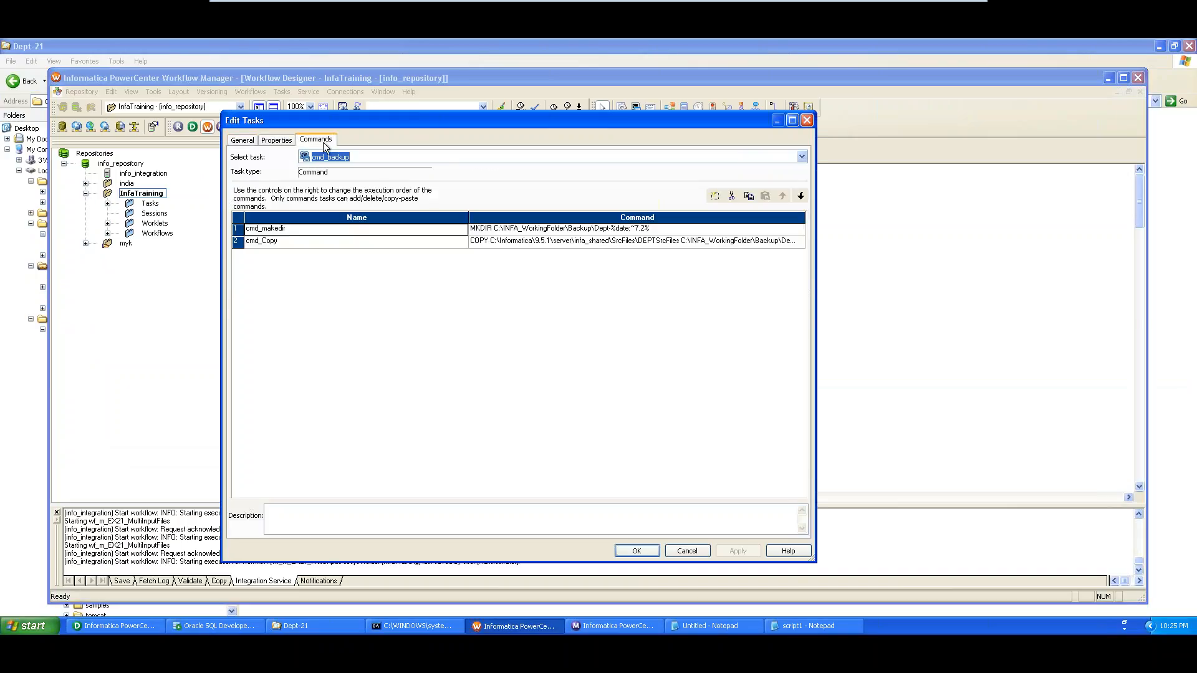
{"action": "left_click", "coordinate": [661, 229]}
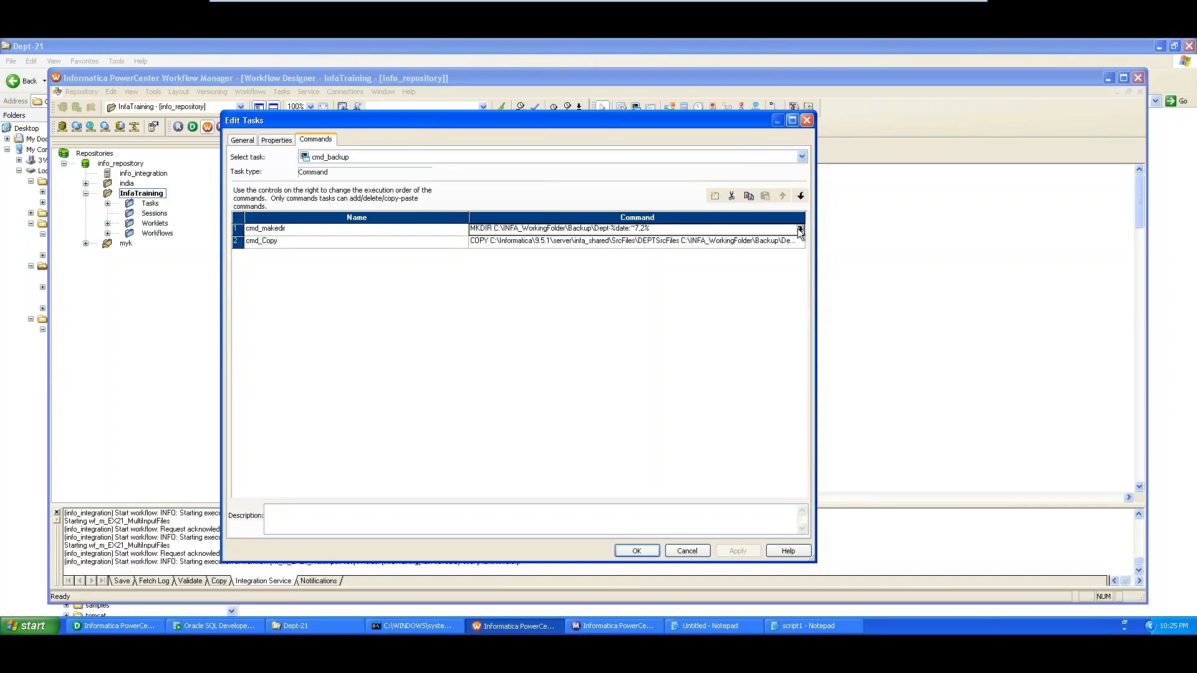
{"action": "left_click", "coordinate": [800, 230]}
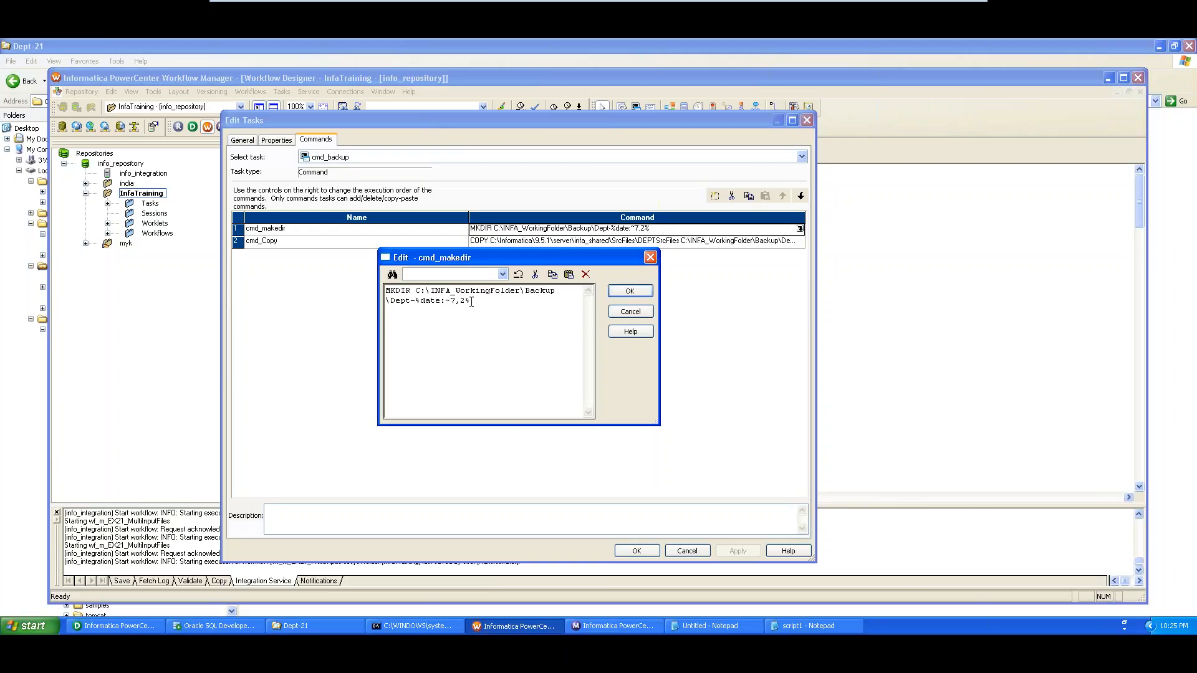
{"action": "left_click", "coordinate": [409, 300]}
{"action": "type", "text": "Sources"}
{"action": "left_click", "coordinate": [630, 292]}
Change cmd_Copy's destination folder from Dept to DeptSources, correcting the misspelled Surces
{"action": "left_click", "coordinate": [753, 241]}
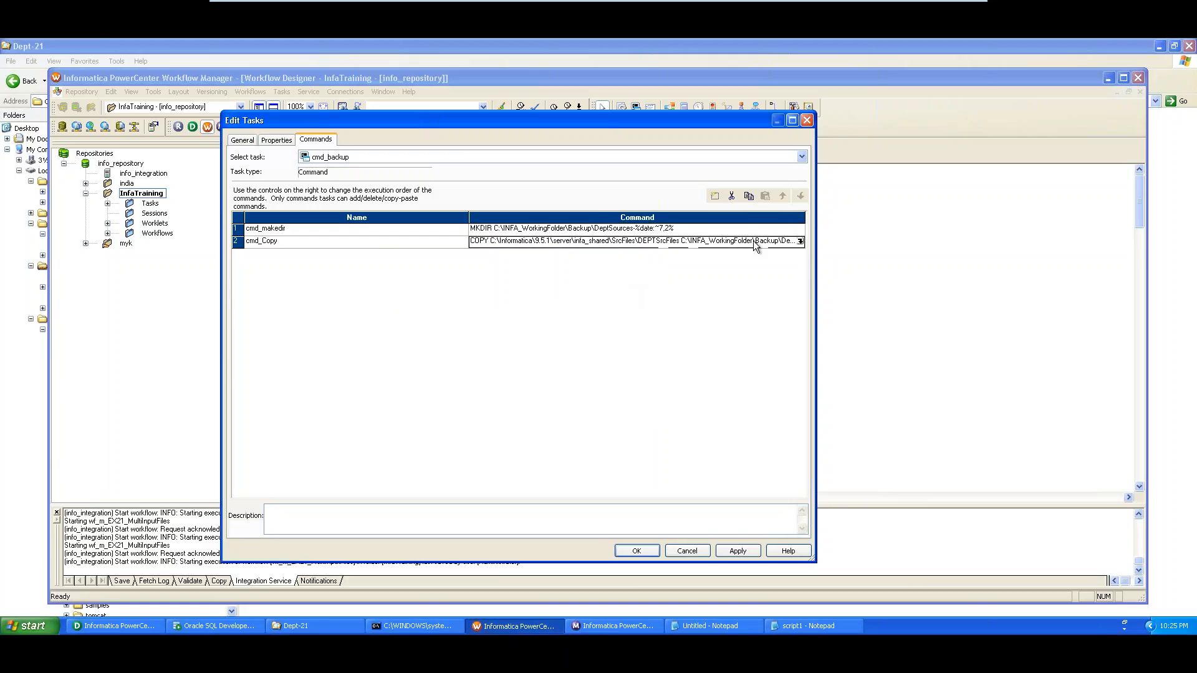
{"action": "left_click", "coordinate": [802, 242]}
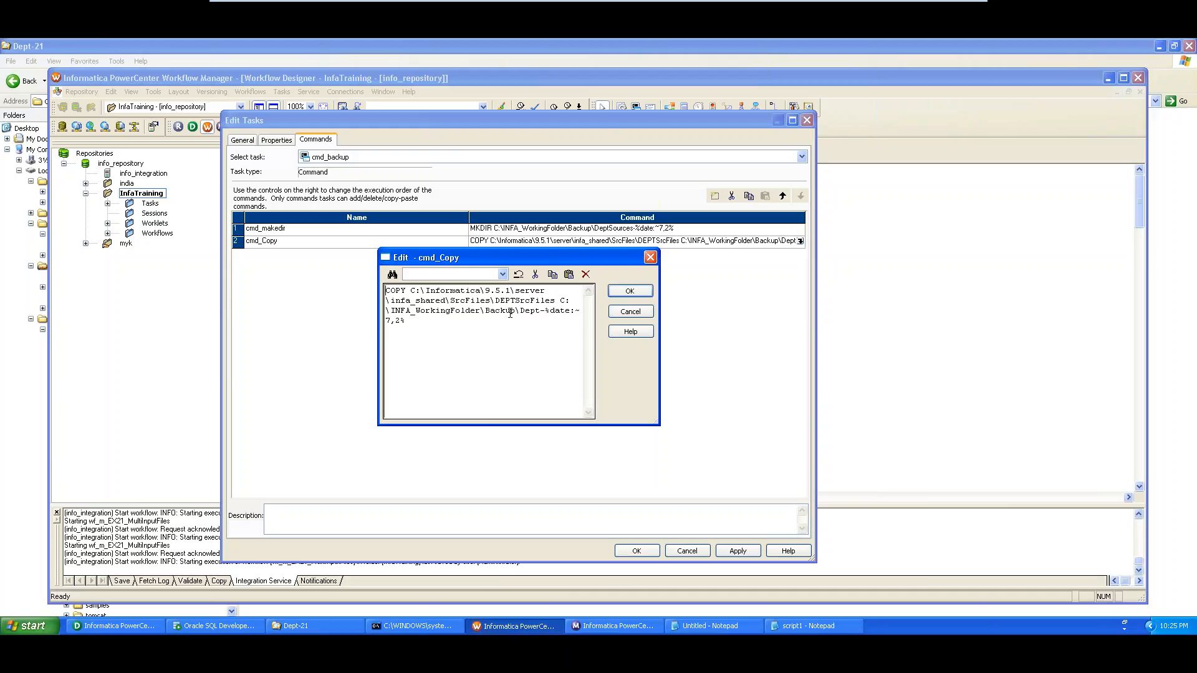
{"action": "left_click", "coordinate": [539, 308]}
{"action": "type", "text": "Surces"}
{"action": "left_click", "coordinate": [544, 310]}
{"action": "type", "text": "ou"}
{"action": "left_click_drag", "start_coordinate": [444, 322], "coordinate": [392, 323]}
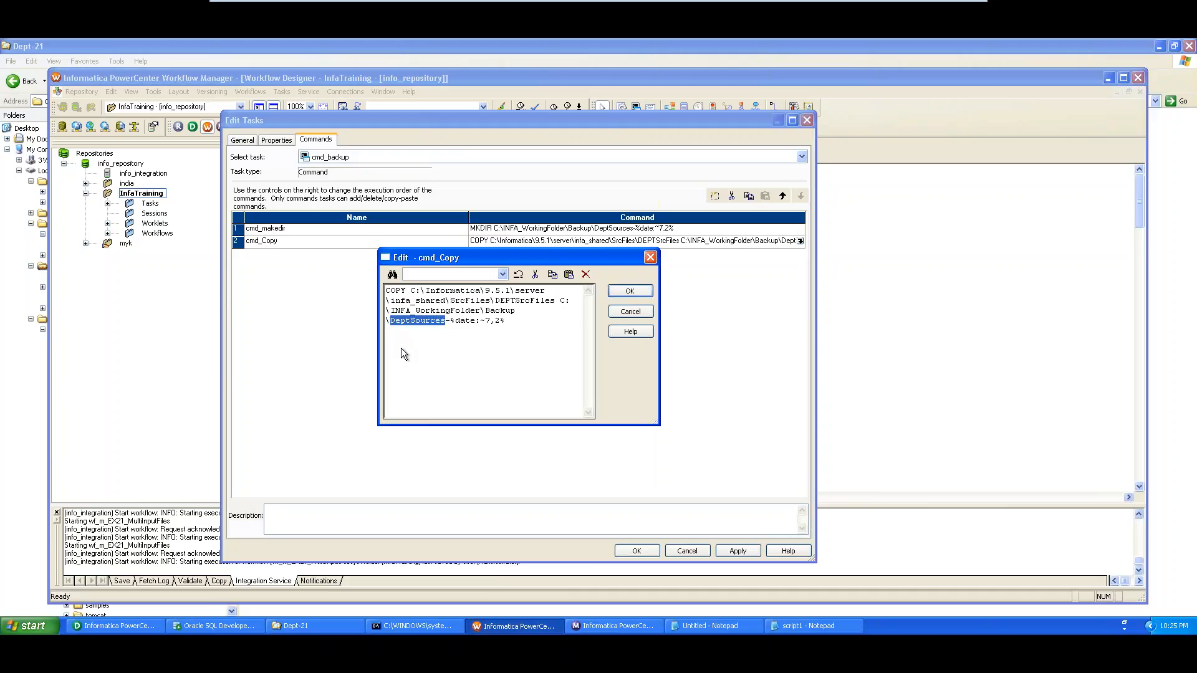
{"action": "left_click", "coordinate": [627, 291]}
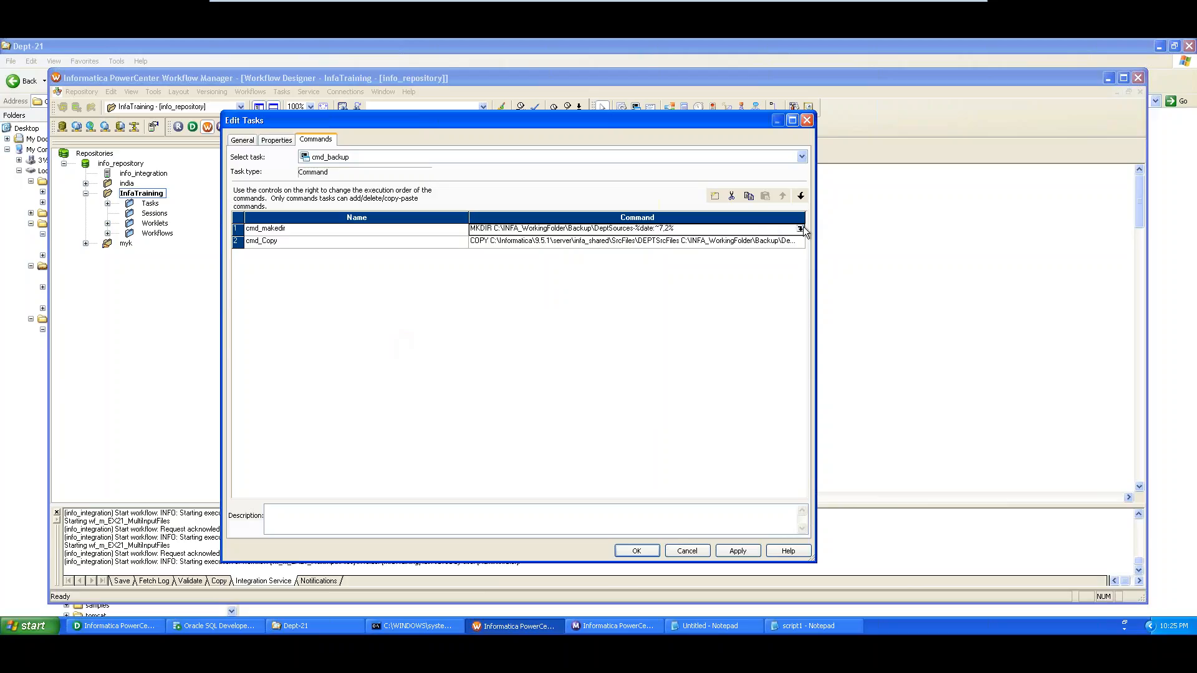
Recheck the DeptSources name in cmd_makedir, then apply and close the task settings
{"action": "left_click", "coordinate": [801, 228]}
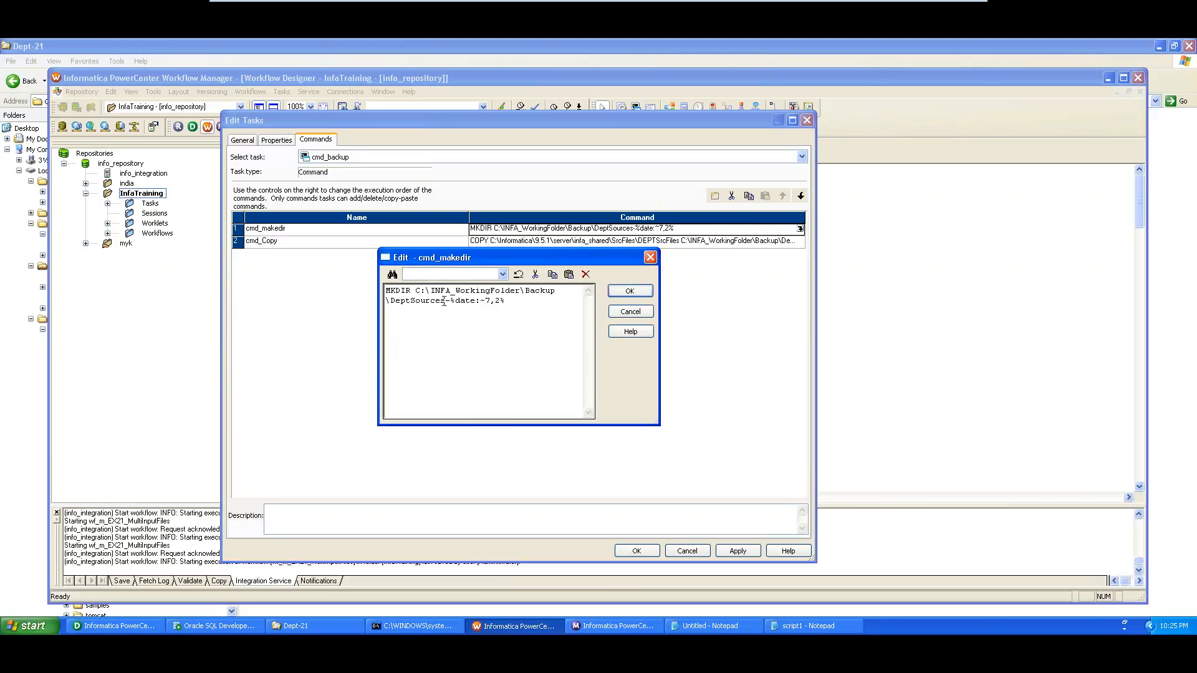
{"action": "left_click_drag", "start_coordinate": [444, 301], "coordinate": [388, 303]}
{"action": "key", "text": "Right"}
{"action": "left_click", "coordinate": [630, 291]}
{"action": "left_click", "coordinate": [734, 551]}
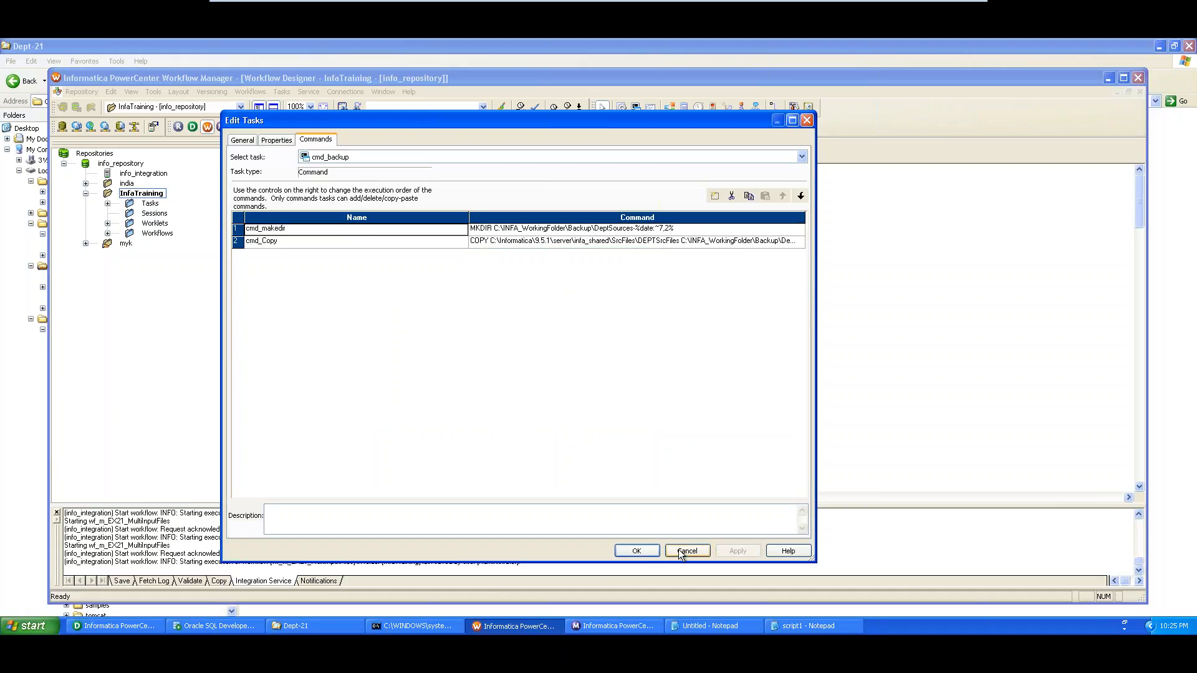
{"action": "left_click", "coordinate": [636, 551]}
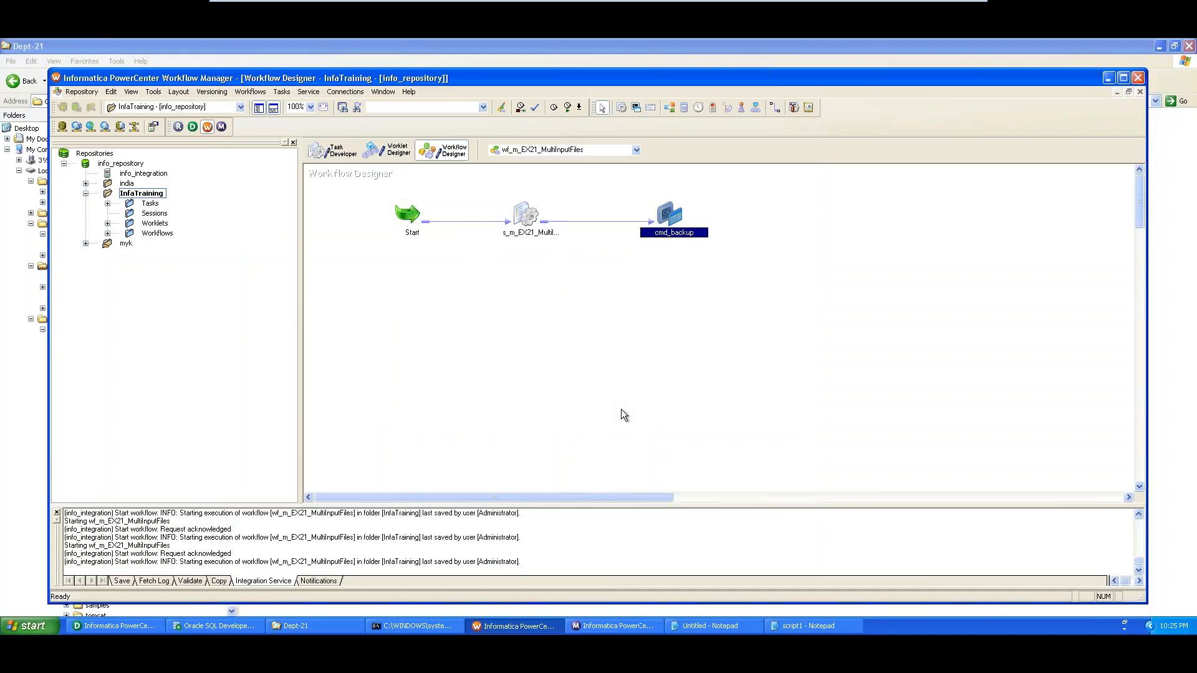
Save the updated workflow, rerun it, and confirm the 10:26:01 PM run succeeded
{"action": "key", "text": "ctrl+s"}
{"action": "right_click", "coordinate": [493, 326]}
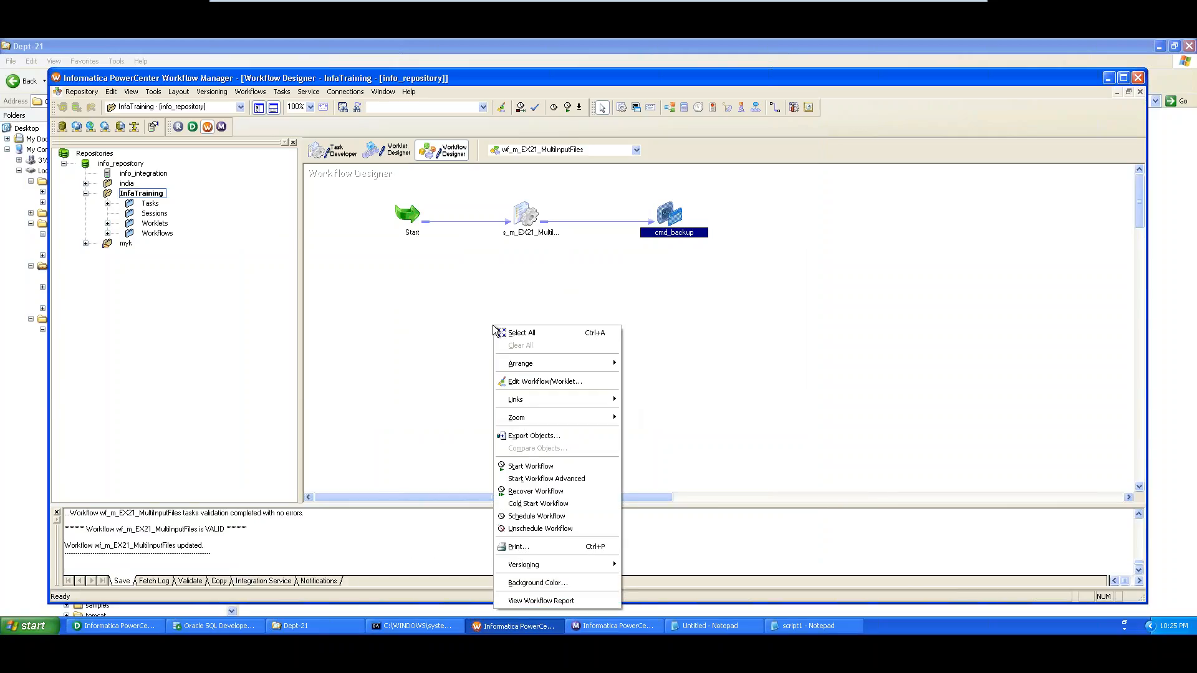
{"action": "left_click", "coordinate": [549, 466]}
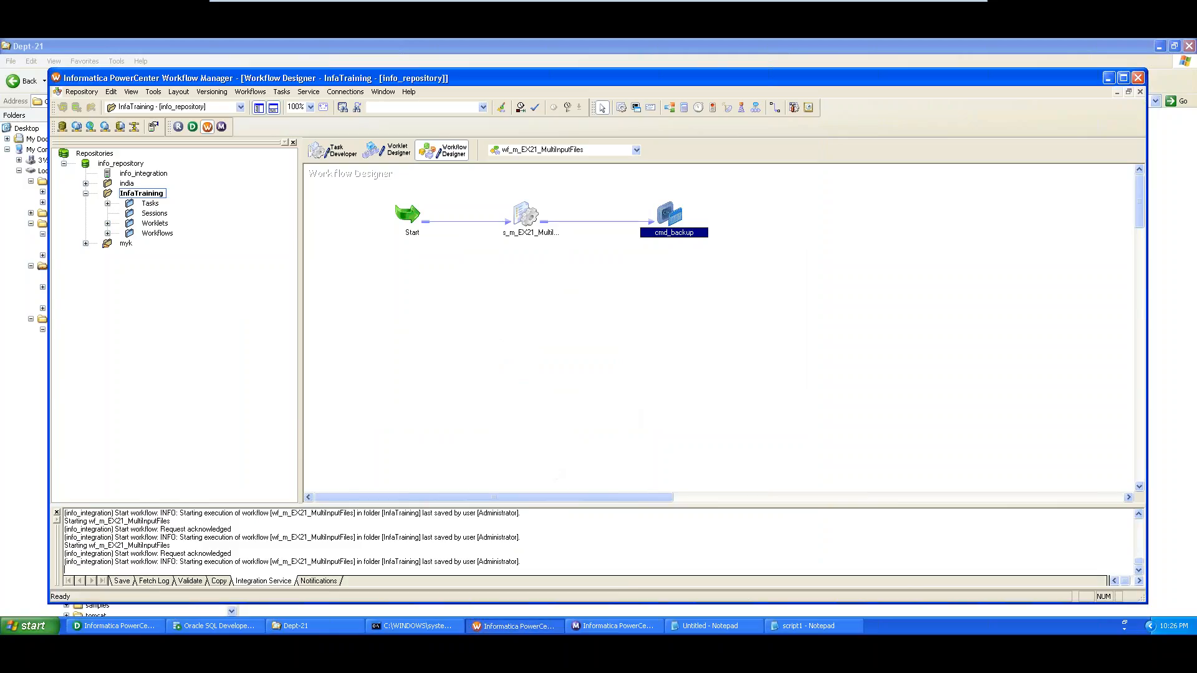
{"action": "left_click", "coordinate": [593, 626]}
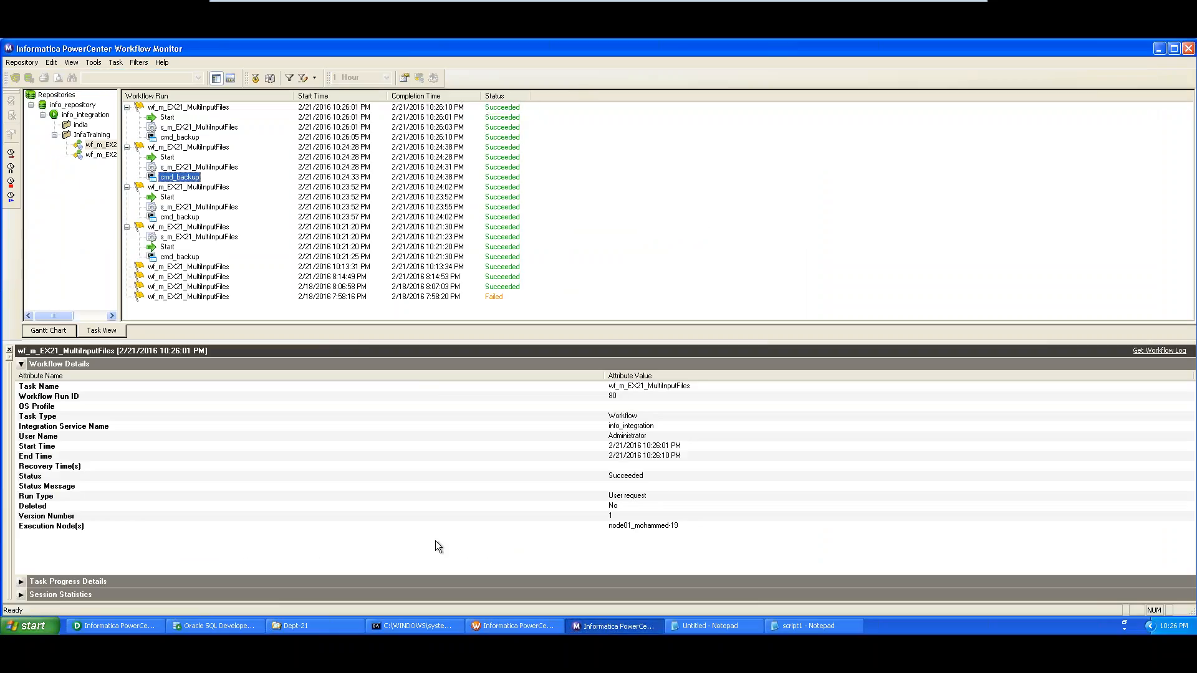
{"action": "left_click", "coordinate": [308, 628]}
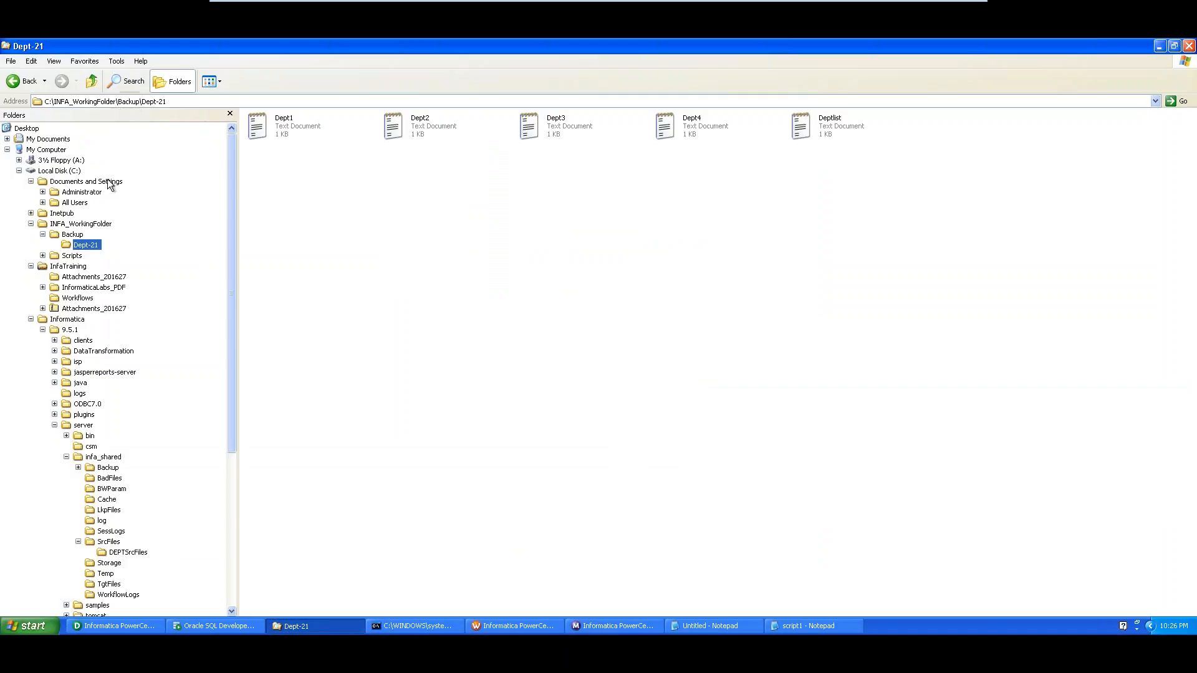
Open DeptSources-21 to confirm Dept1–Dept4 and Deptlist, then go to the TgtFiles folder
{"action": "left_click", "coordinate": [81, 234]}
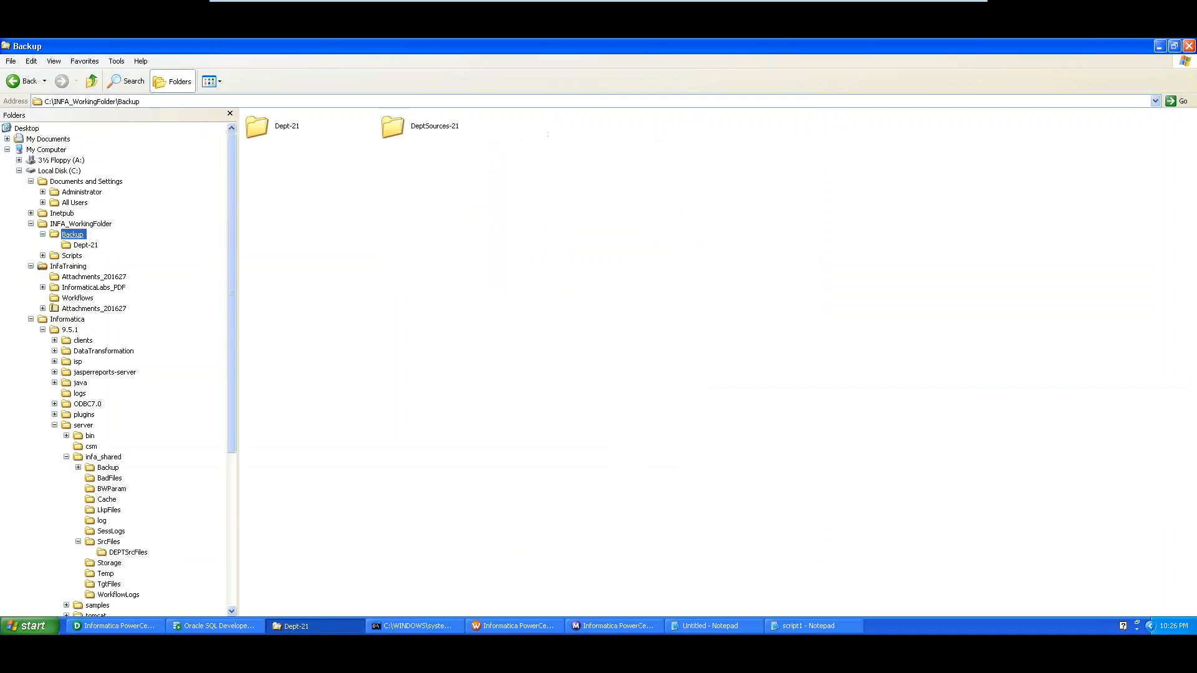
{"action": "left_click", "coordinate": [420, 129]}
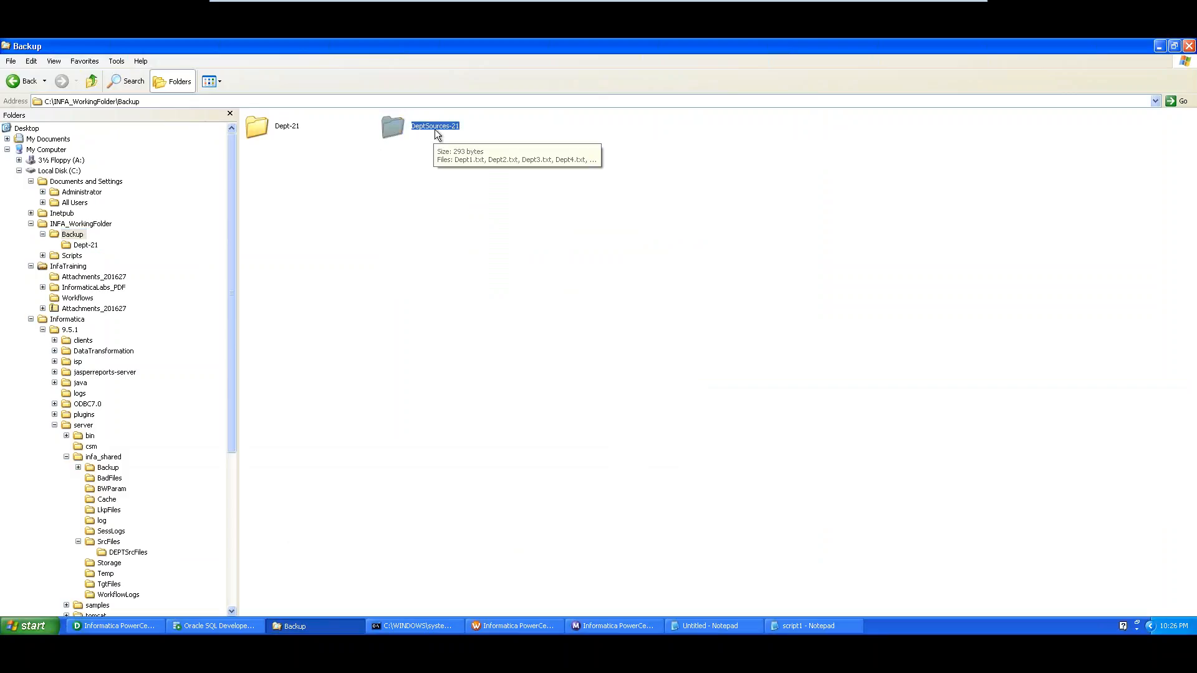
{"action": "double_click", "coordinate": [435, 131]}
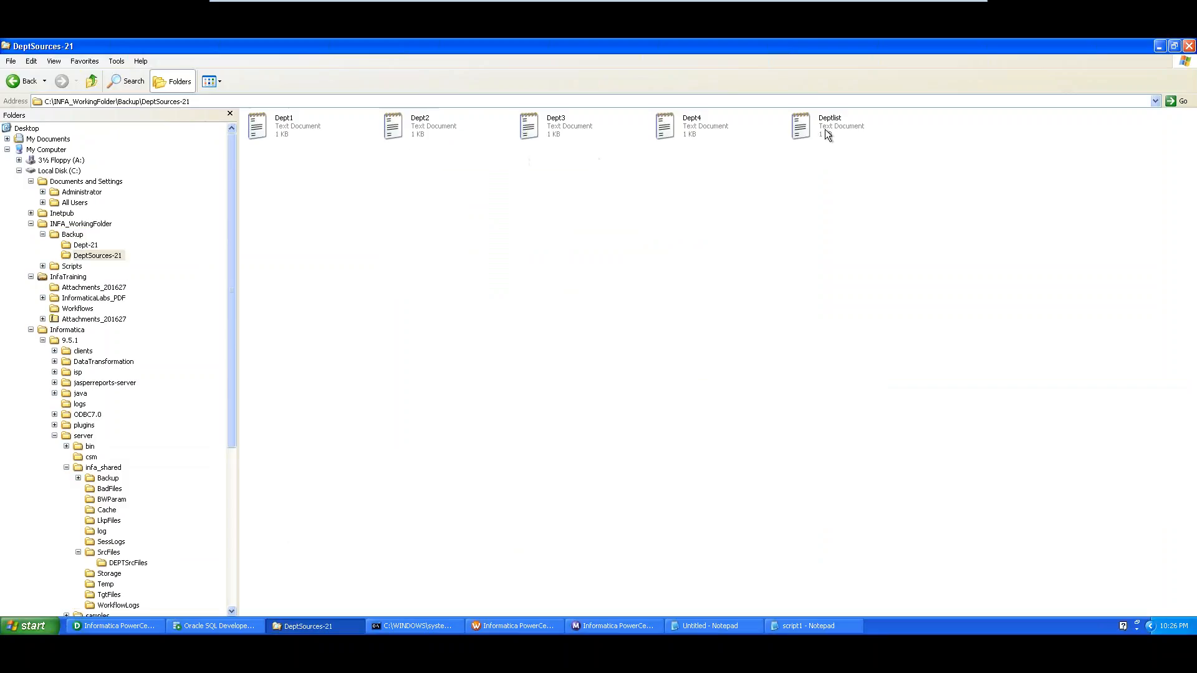
{"action": "left_click", "coordinate": [296, 125]}
{"action": "left_click", "coordinate": [430, 125]}
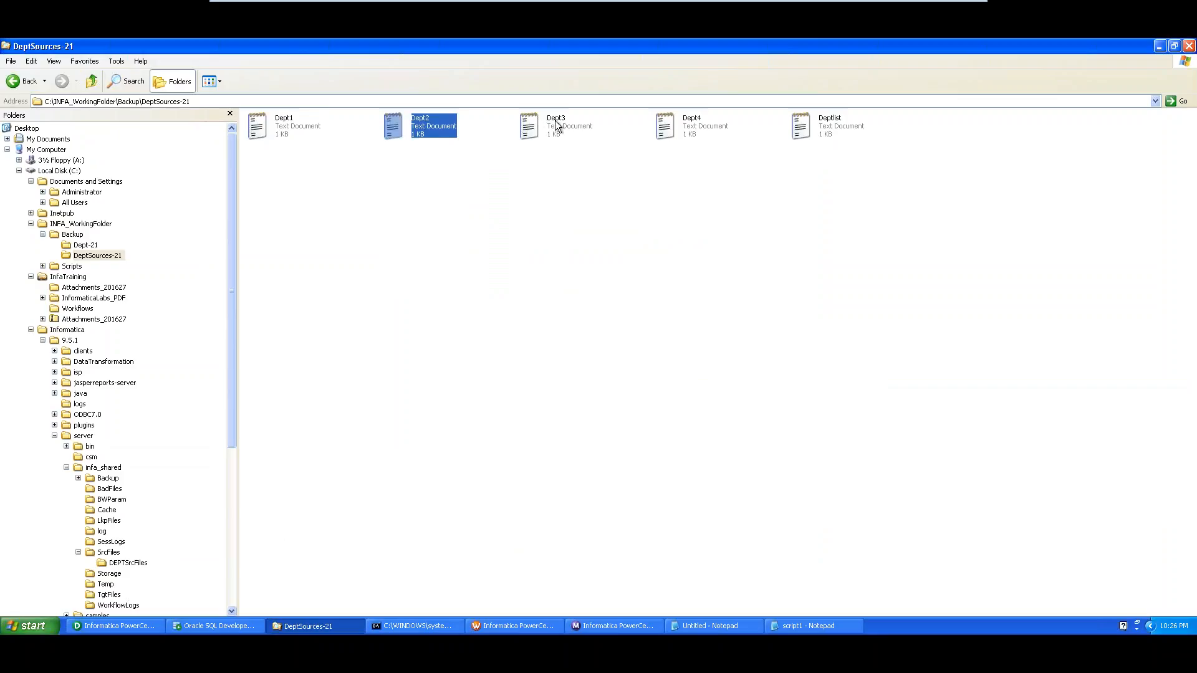
{"action": "left_click", "coordinate": [556, 121]}
{"action": "left_click", "coordinate": [698, 126]}
{"action": "left_click", "coordinate": [831, 125]}
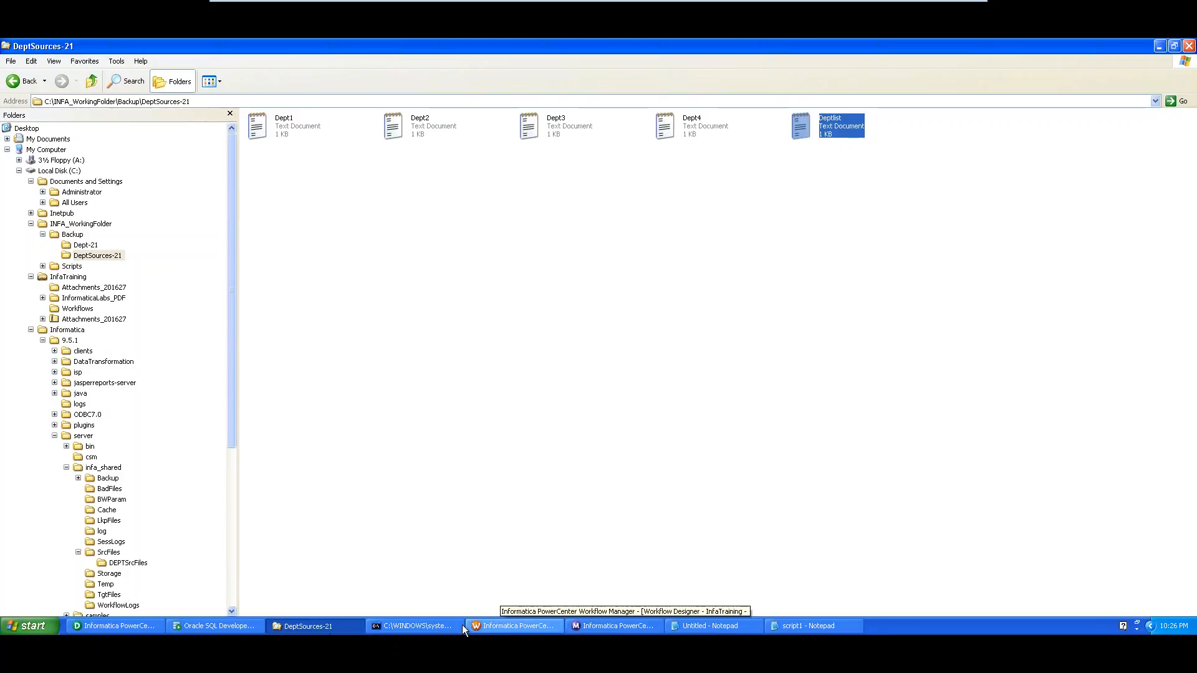
{"action": "left_click", "coordinate": [108, 594]}
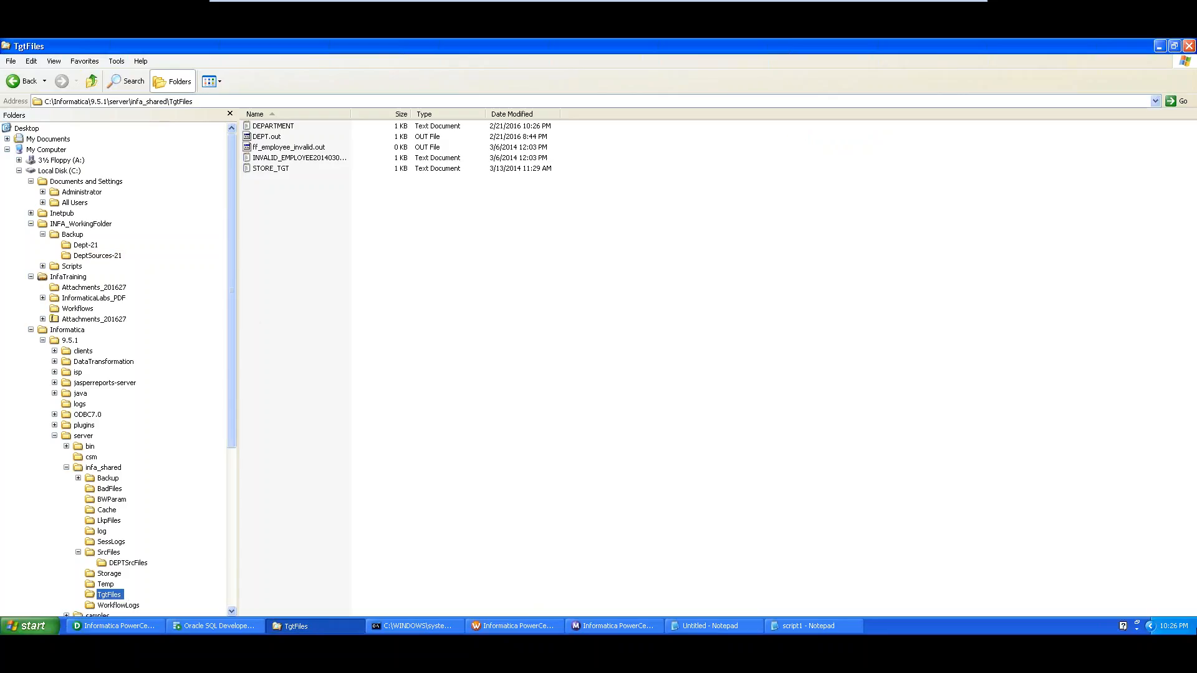
View the DEPARTMENT target file's data in Notepad, close it, and return to Workflow Manager
{"action": "left_click", "coordinate": [533, 129]}
{"action": "double_click", "coordinate": [275, 126]}
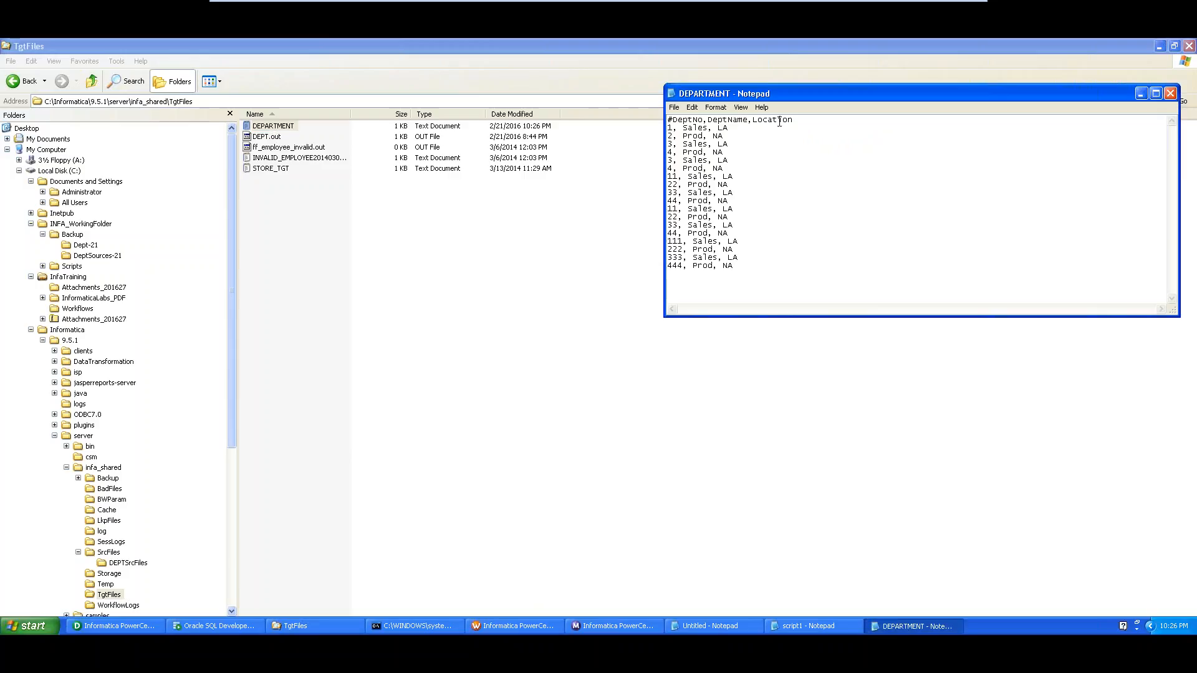
{"action": "left_click", "coordinate": [1170, 93]}
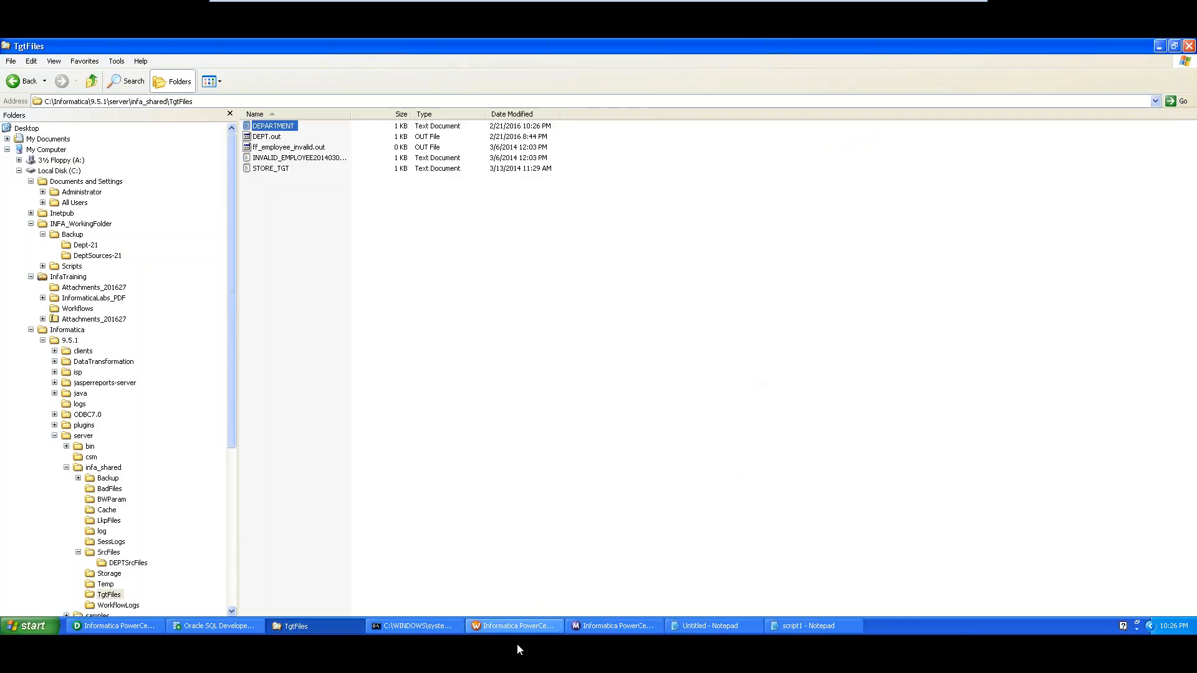
{"action": "left_click", "coordinate": [518, 626]}
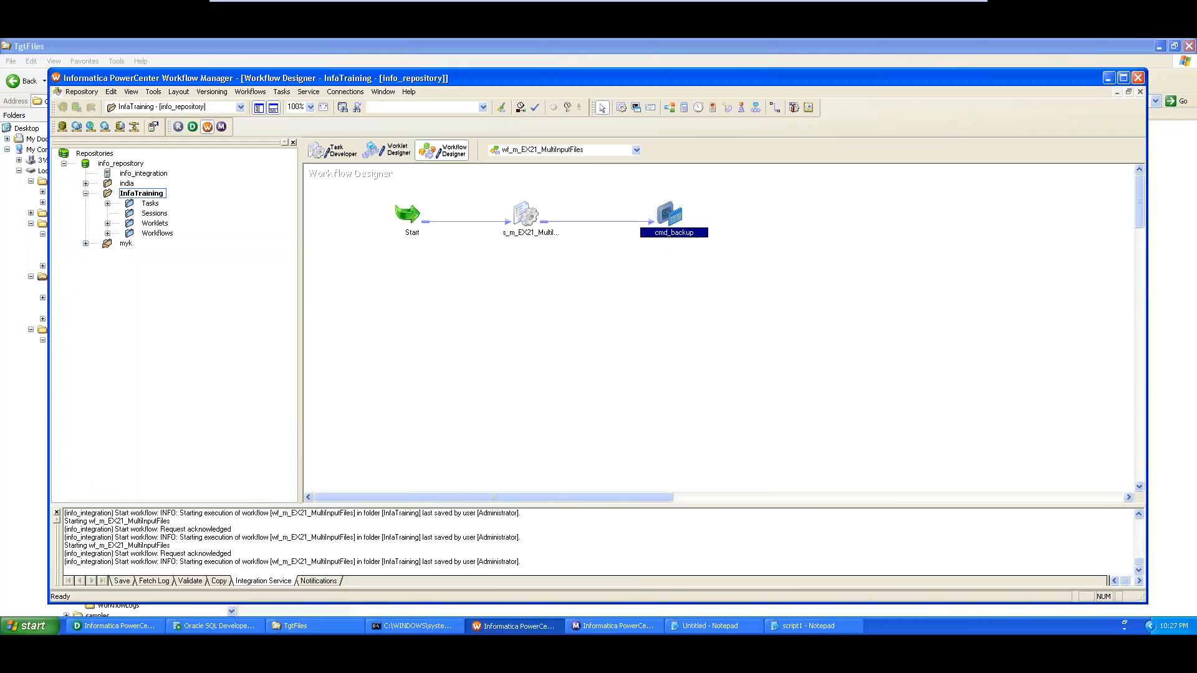
Show cmd_backup's Commands list with the cmd_makedir MKDIR and cmd_Copy COPY commands
{"action": "double_click", "coordinate": [672, 232]}
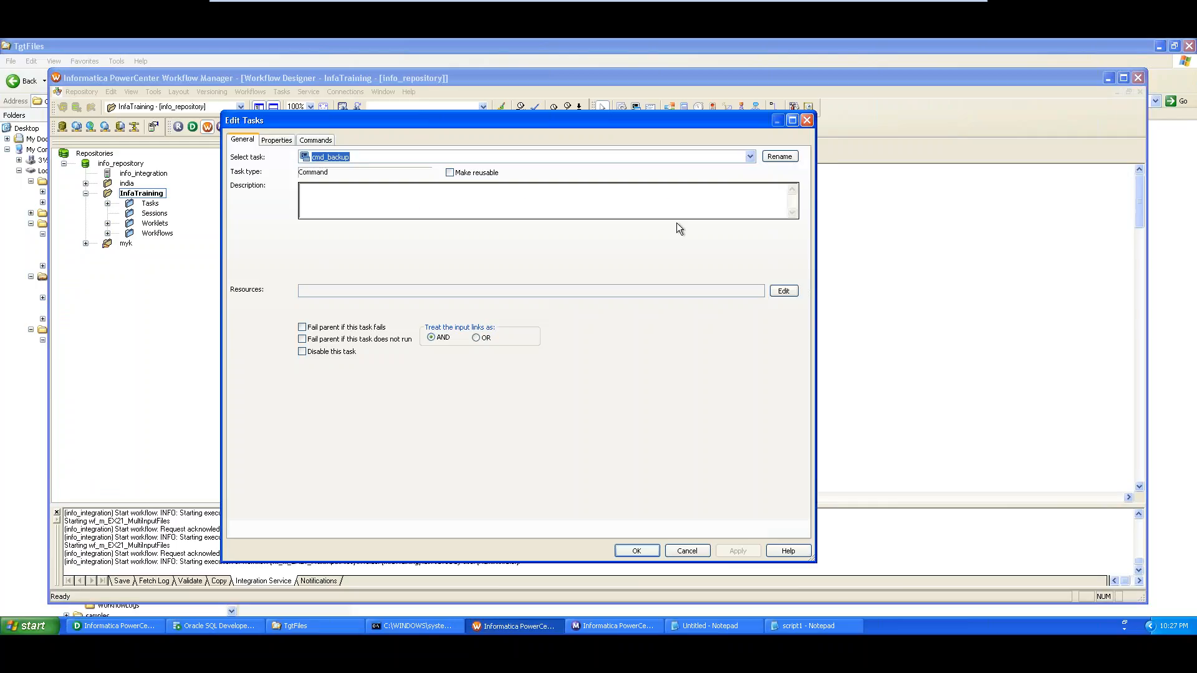
{"action": "left_click", "coordinate": [278, 140]}
{"action": "left_click", "coordinate": [313, 141]}
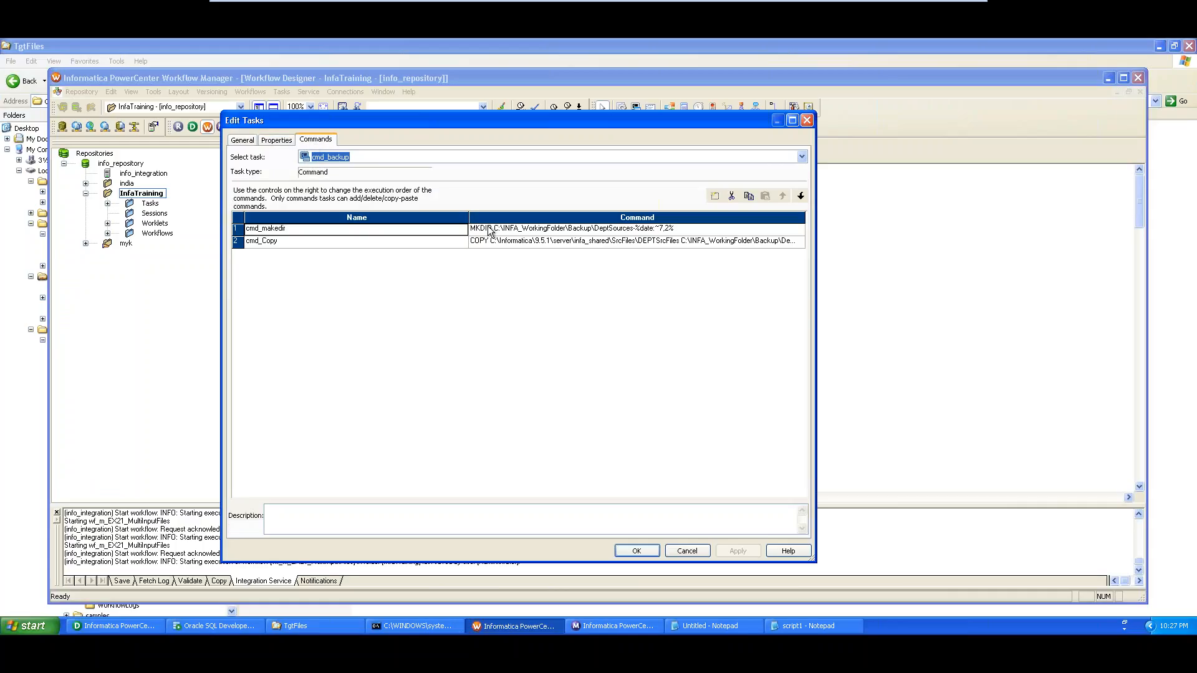
{"action": "left_click", "coordinate": [602, 234]}
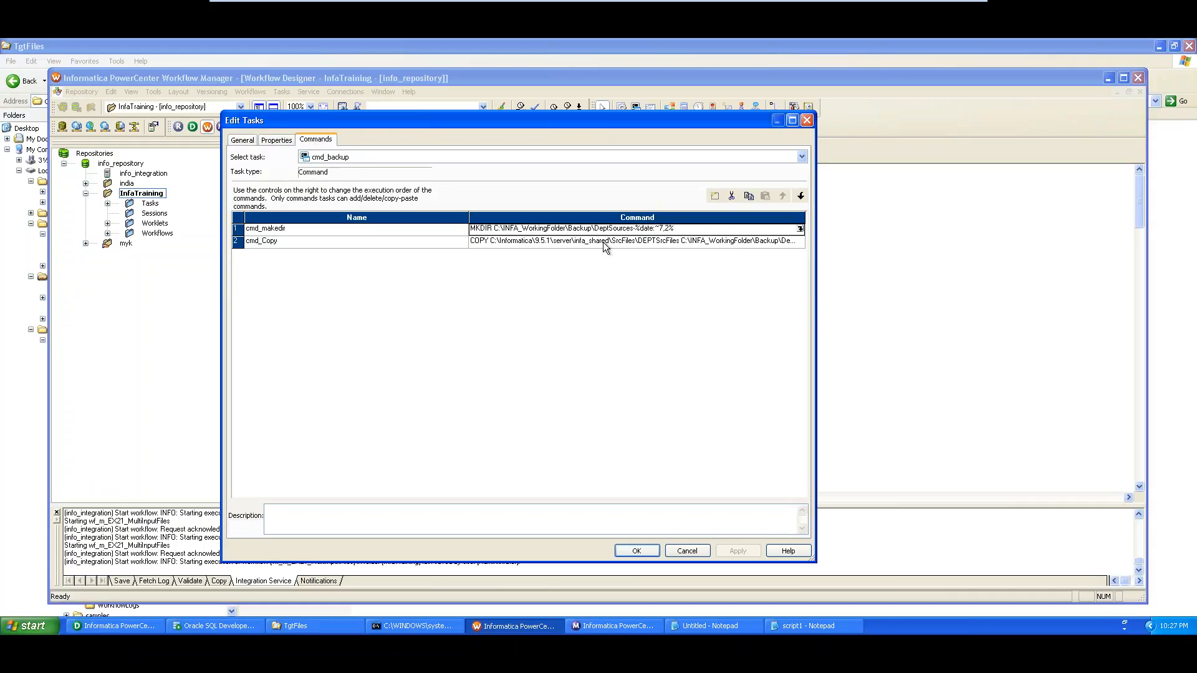
{"action": "left_click", "coordinate": [603, 241]}
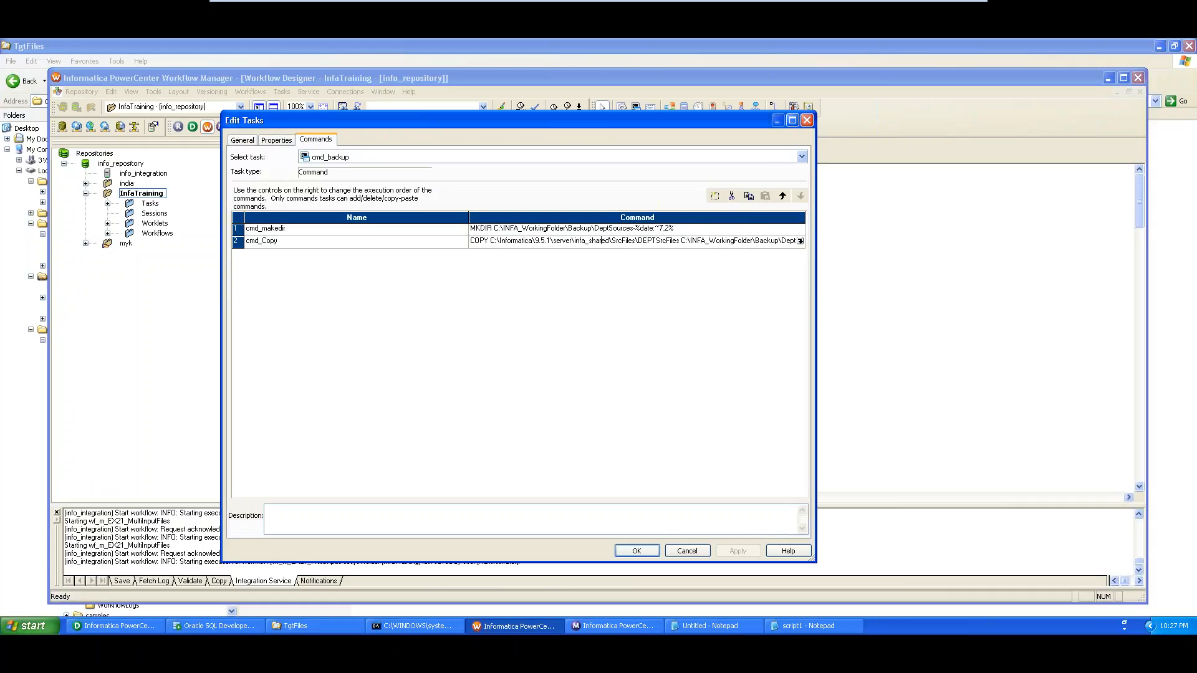
In script1, highlight the commented-out old lines and the active block from C: to COPY
{"action": "left_click", "coordinate": [805, 627]}
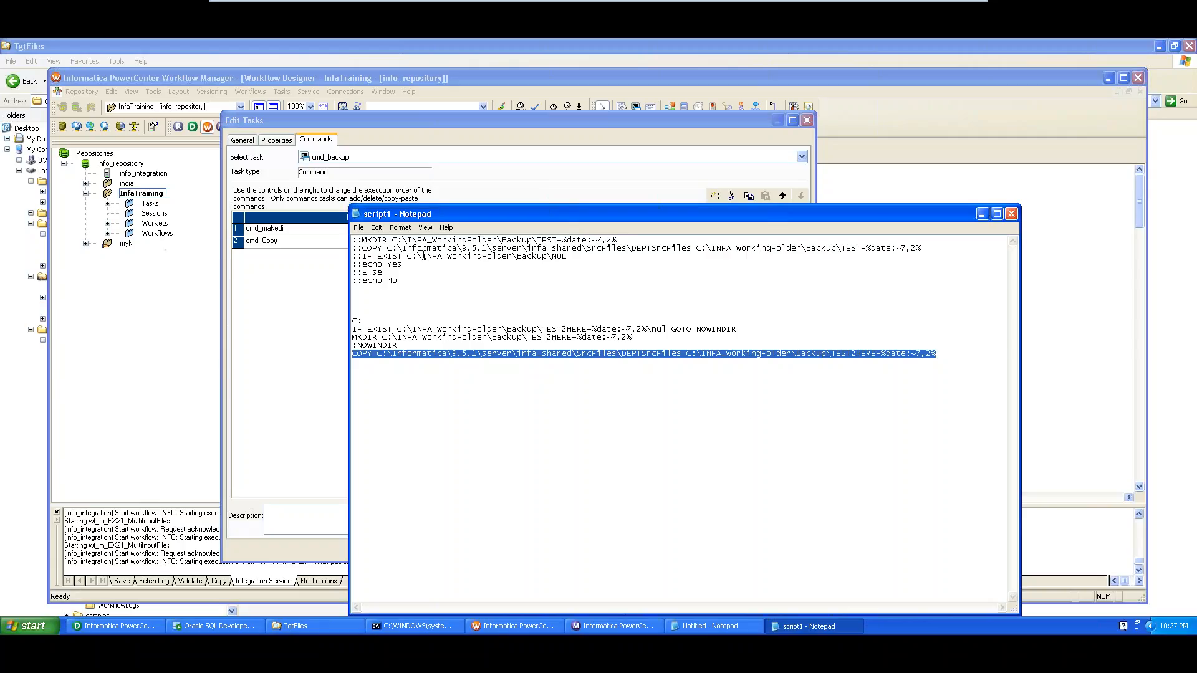
{"action": "left_click_drag", "start_coordinate": [421, 301], "coordinate": [353, 240]}
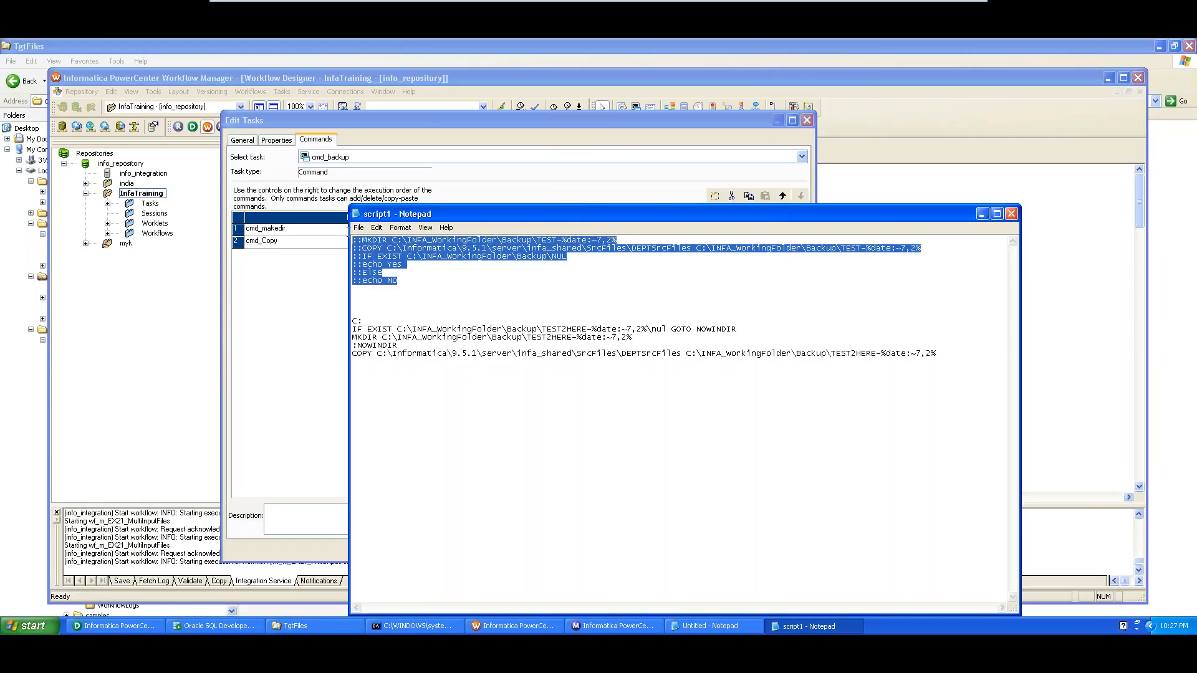
{"action": "left_click", "coordinate": [394, 302]}
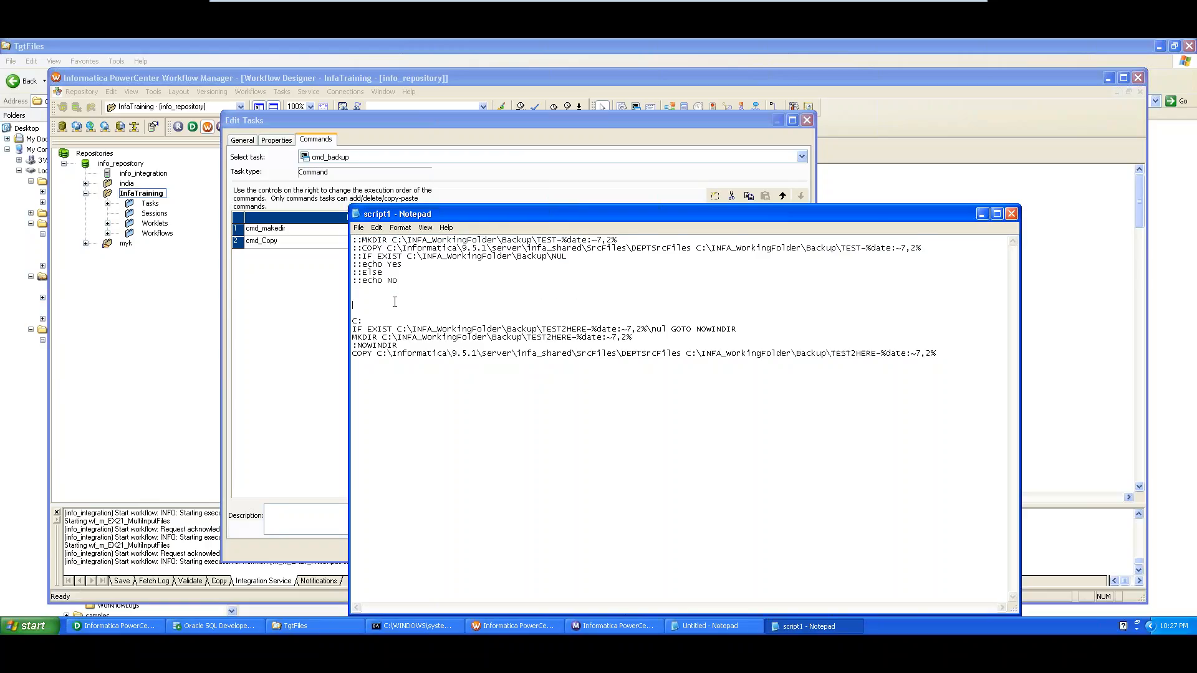
{"action": "left_click_drag", "start_coordinate": [353, 309], "coordinate": [400, 362]}
{"action": "left_click_drag", "start_coordinate": [408, 283], "coordinate": [344, 230]}
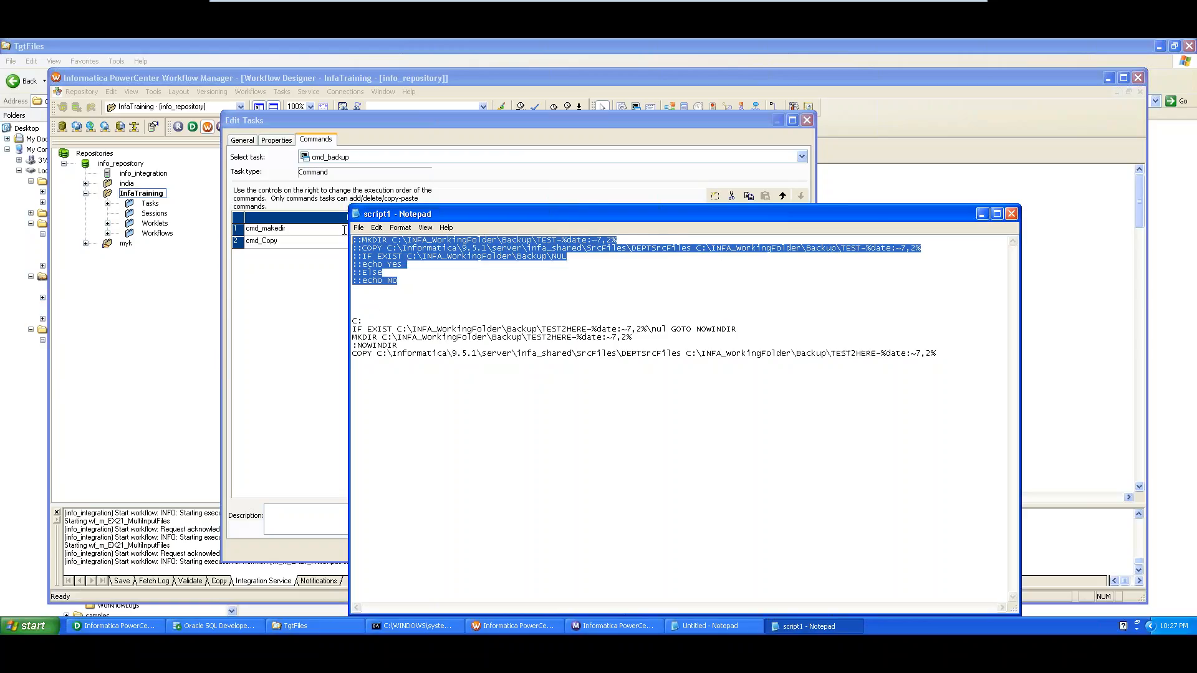
{"action": "left_click", "coordinate": [370, 301]}
{"action": "left_click_drag", "start_coordinate": [354, 318], "coordinate": [393, 372]}
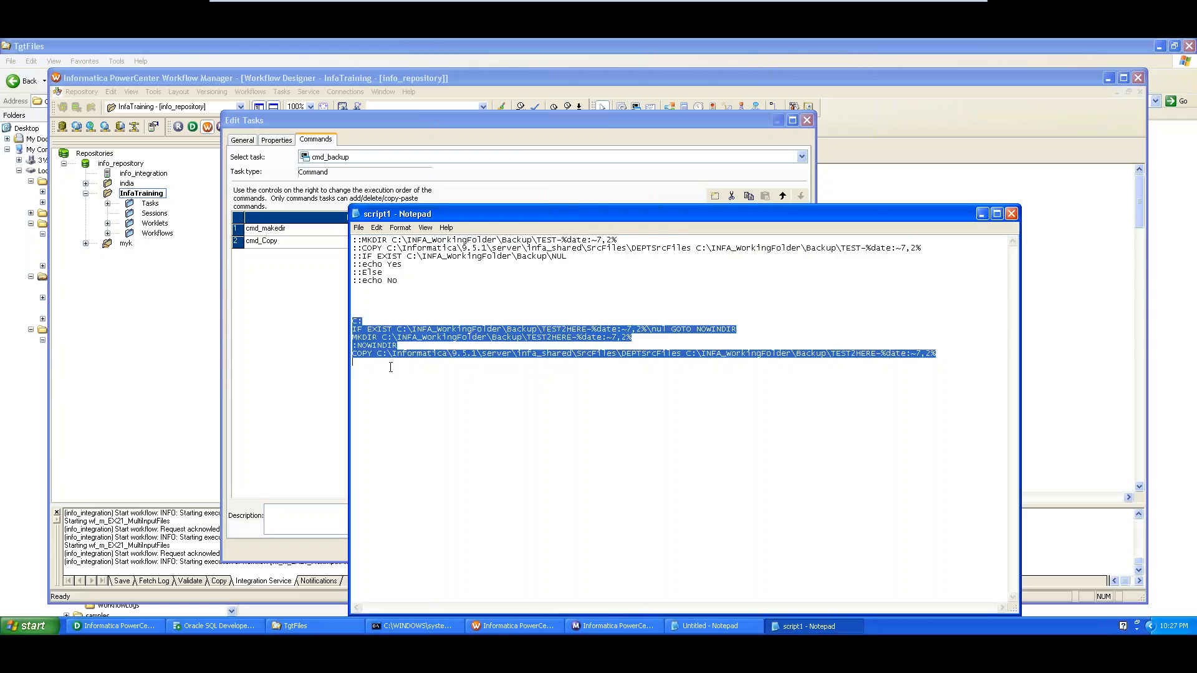
{"action": "left_click", "coordinate": [609, 329]}
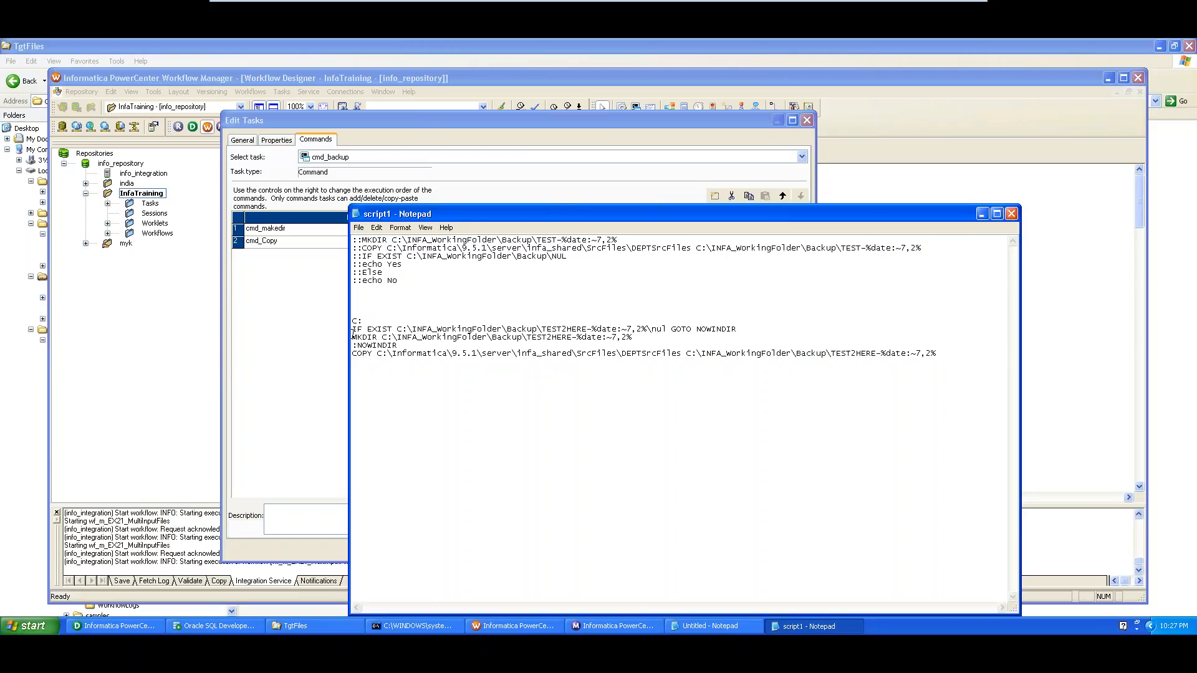
Highlight the TEST2HERE MKDIR line, the IF EXIST check, and the TEST2HERE folder name
{"action": "left_click_drag", "start_coordinate": [353, 337], "coordinate": [640, 337]}
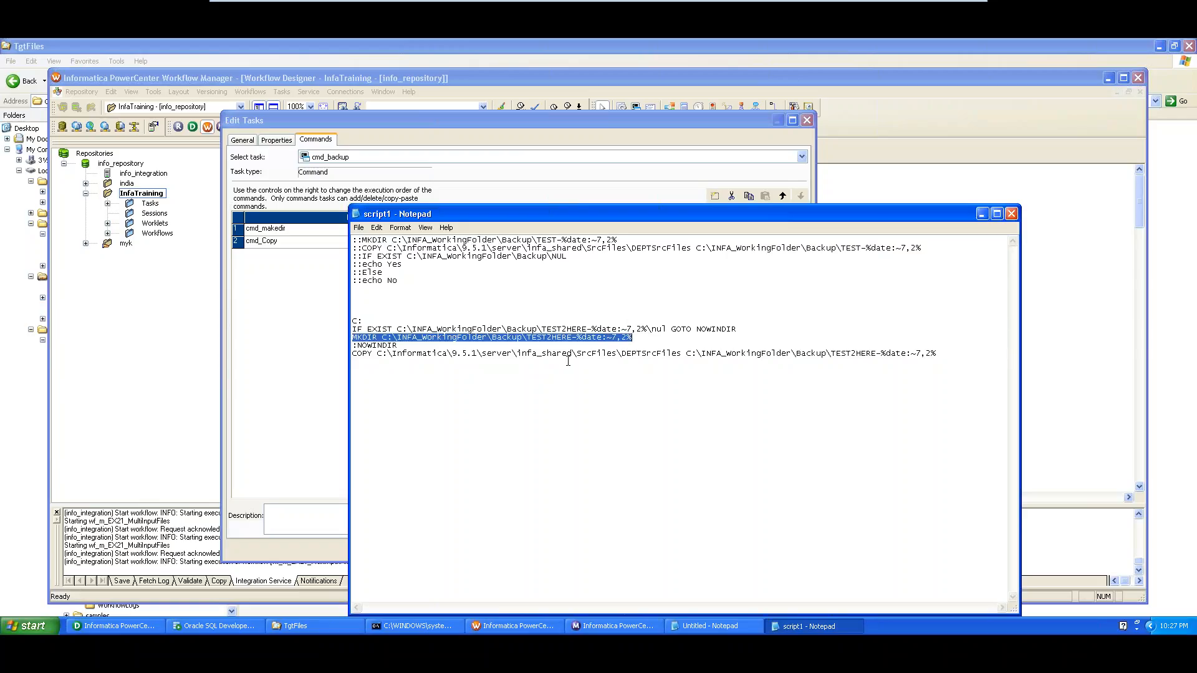
{"action": "left_click_drag", "start_coordinate": [362, 329], "coordinate": [394, 331]}
{"action": "left_click", "coordinate": [390, 360]}
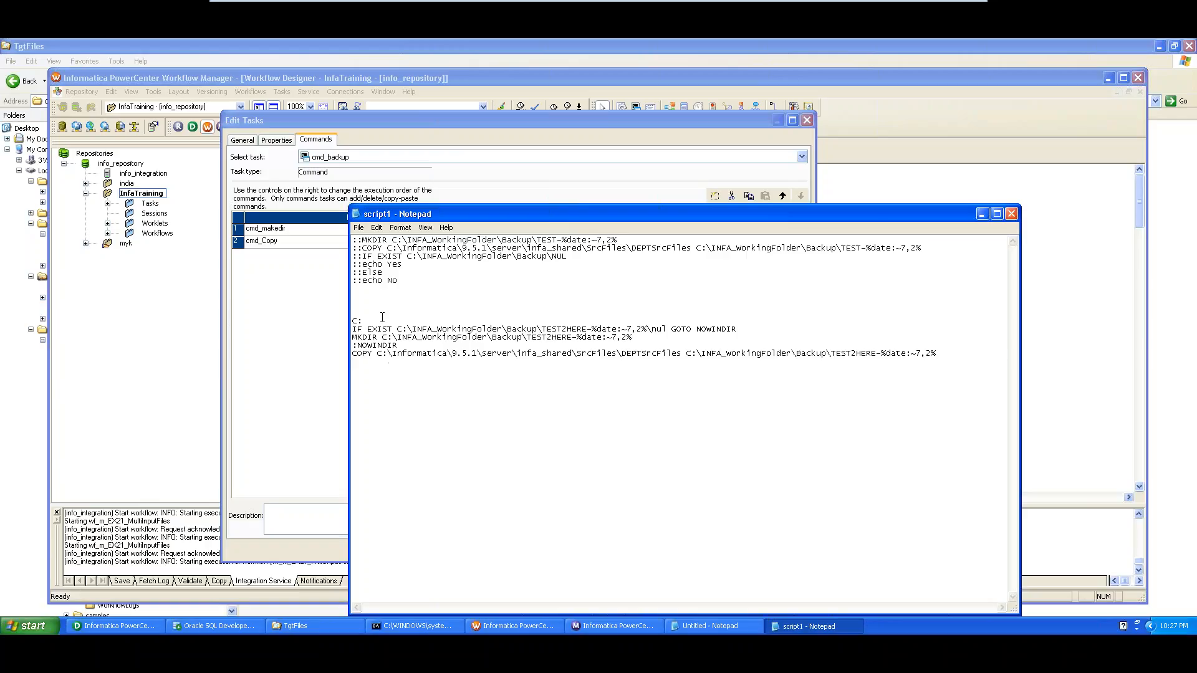
{"action": "left_click_drag", "start_coordinate": [378, 301], "coordinate": [425, 380]}
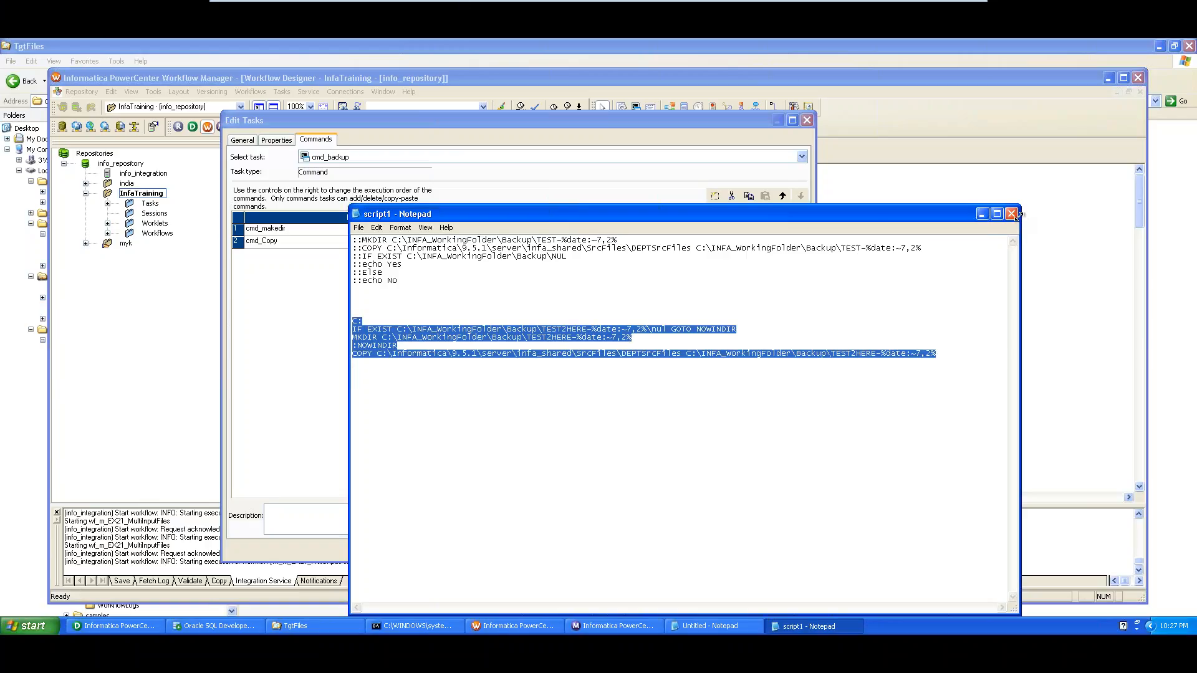
{"action": "left_click", "coordinate": [947, 271]}
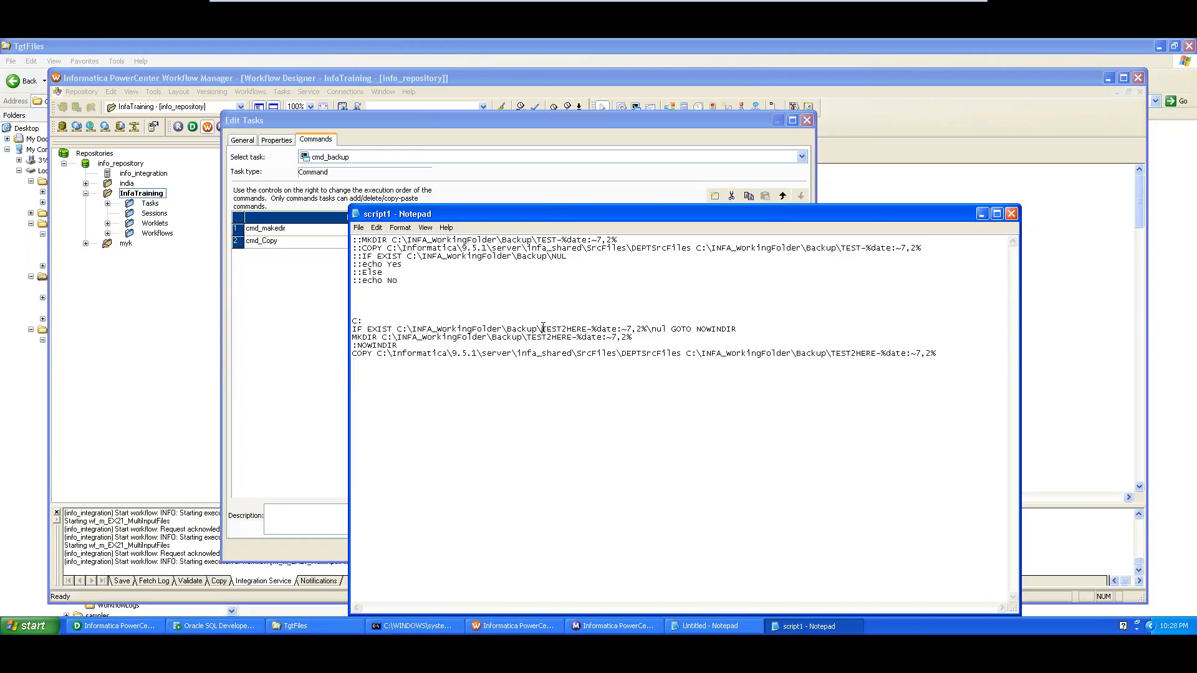
{"action": "left_click_drag", "start_coordinate": [541, 329], "coordinate": [573, 338]}
Close script1, add Command3 renamed cmd_Backup, and open its empty command editor
{"action": "left_click", "coordinate": [1012, 214]}
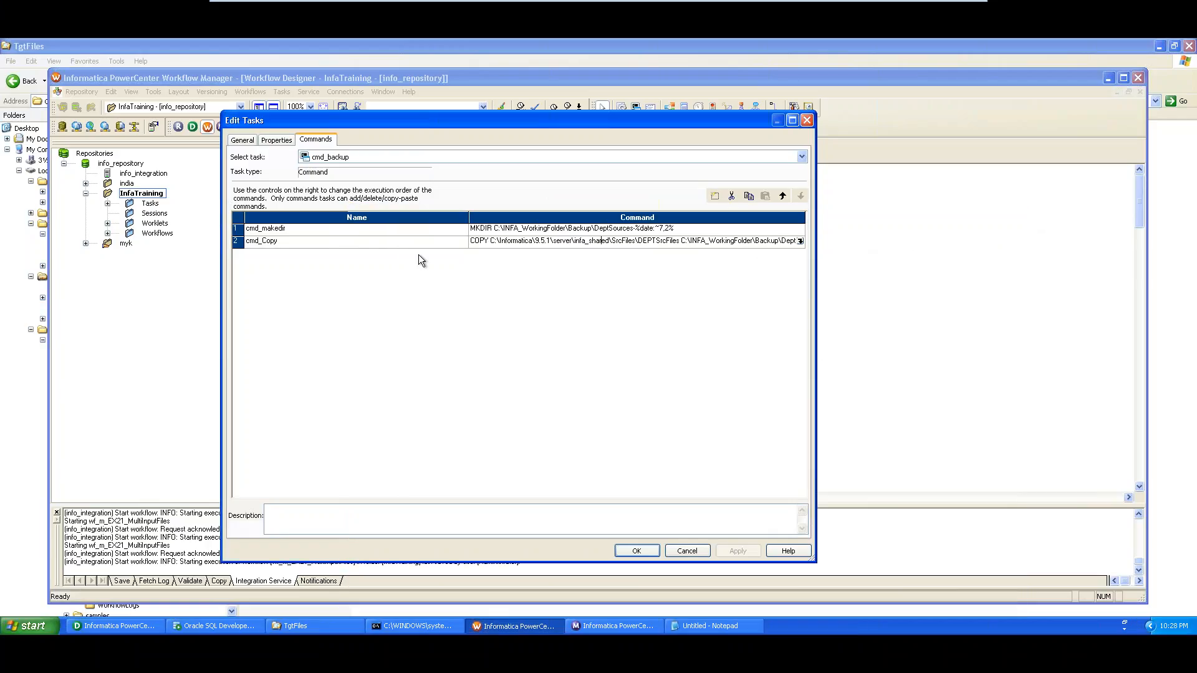
{"action": "left_click", "coordinate": [364, 244]}
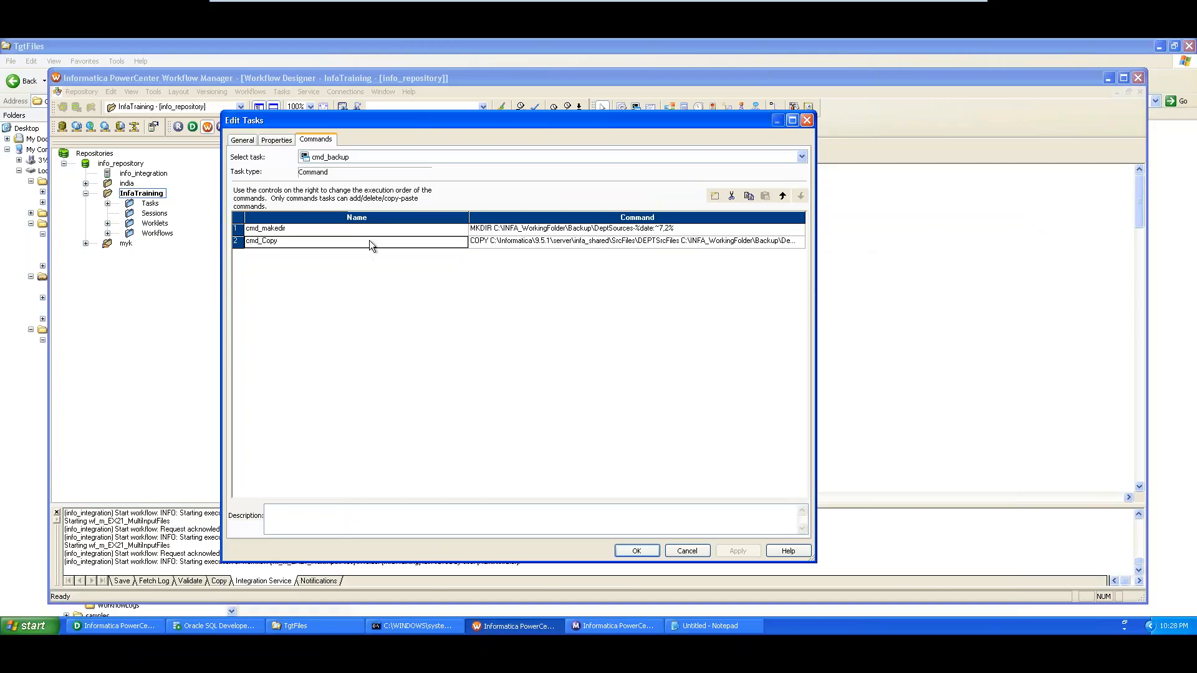
{"action": "left_click", "coordinate": [715, 197]}
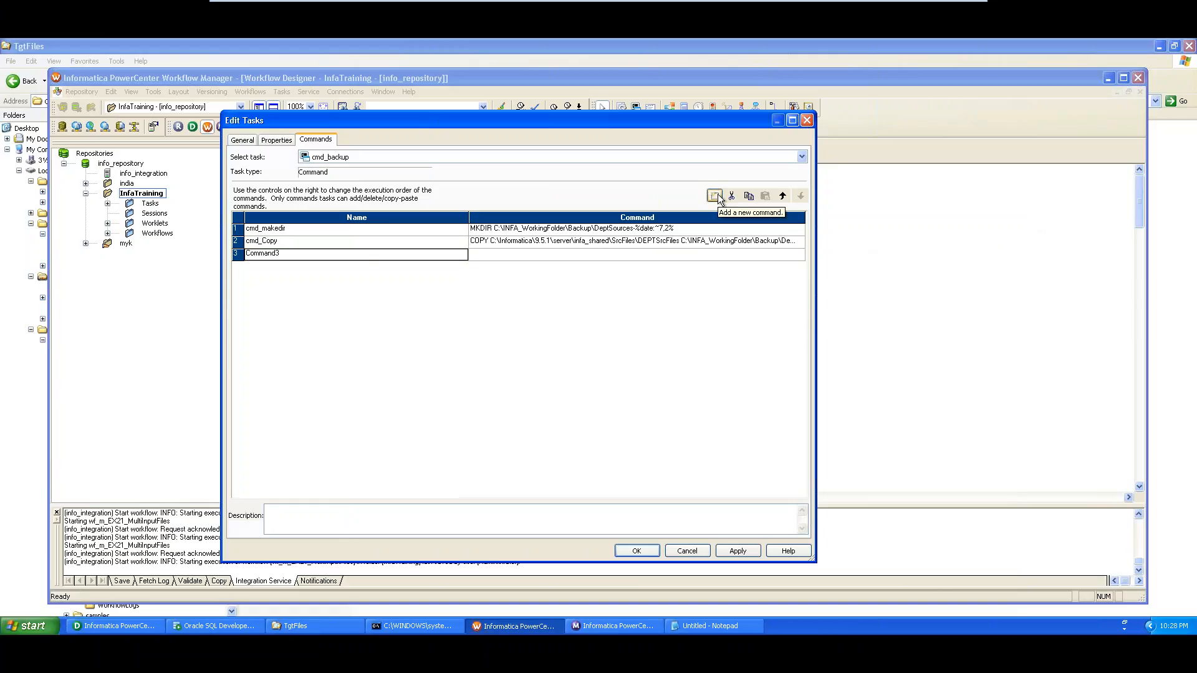
{"action": "left_click", "coordinate": [270, 259]}
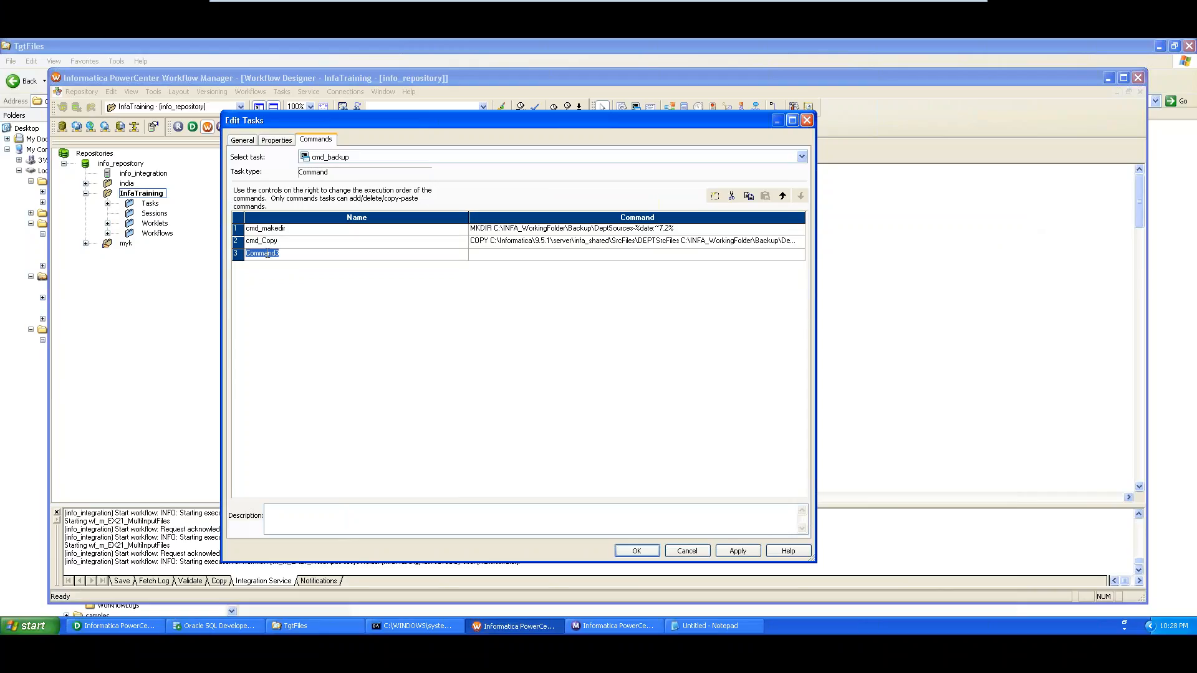
{"action": "type", "text": "cmd_Backup"}
{"action": "left_click", "coordinate": [499, 254]}
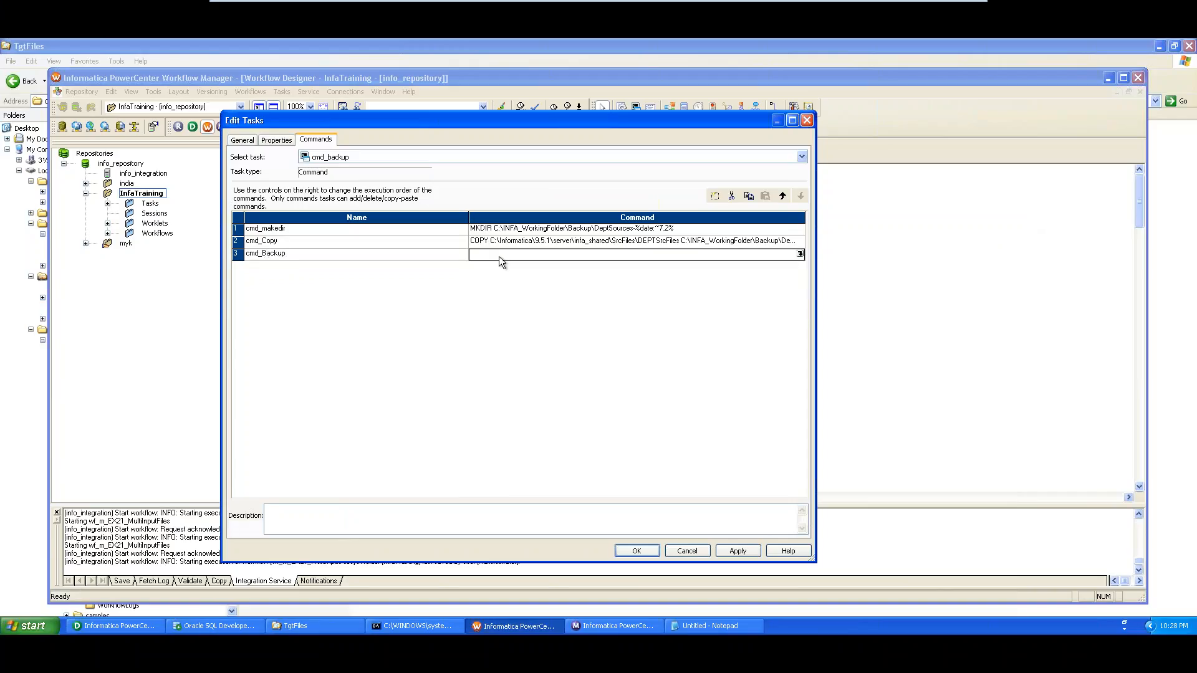
{"action": "left_click", "coordinate": [799, 255]}
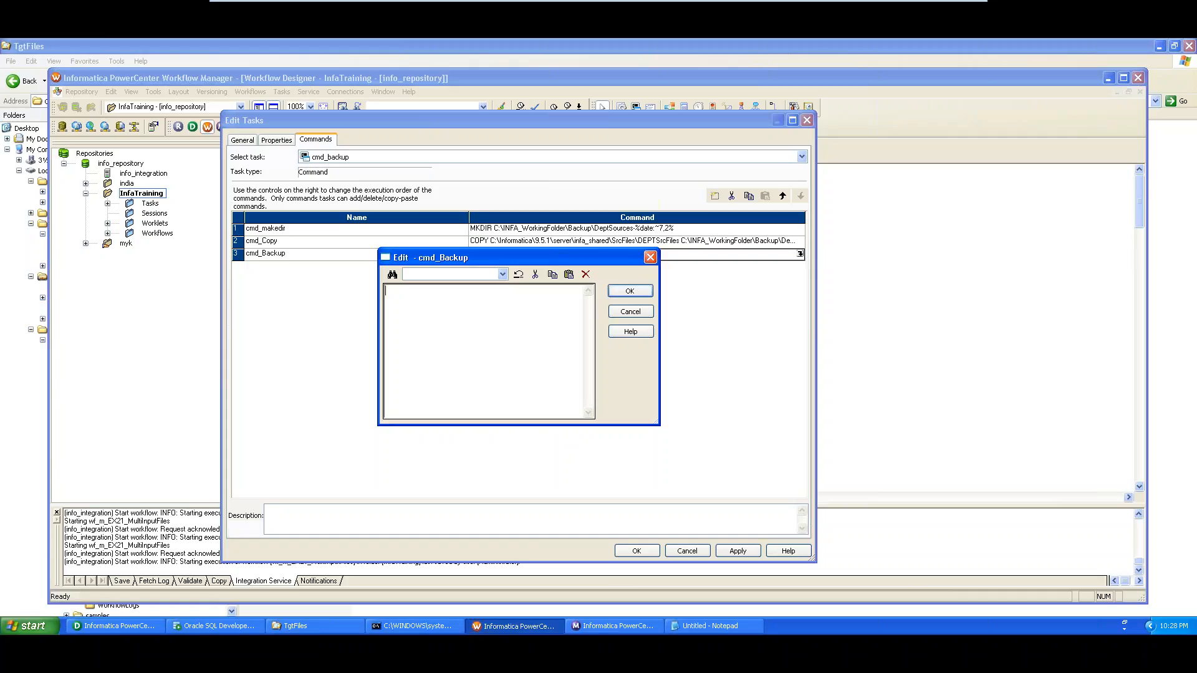
Set cmd_Backup's command to C:\INFA_WorkingFolder\Scripts\script.bat using the path copied from Explorer
{"action": "left_click", "coordinate": [309, 626]}
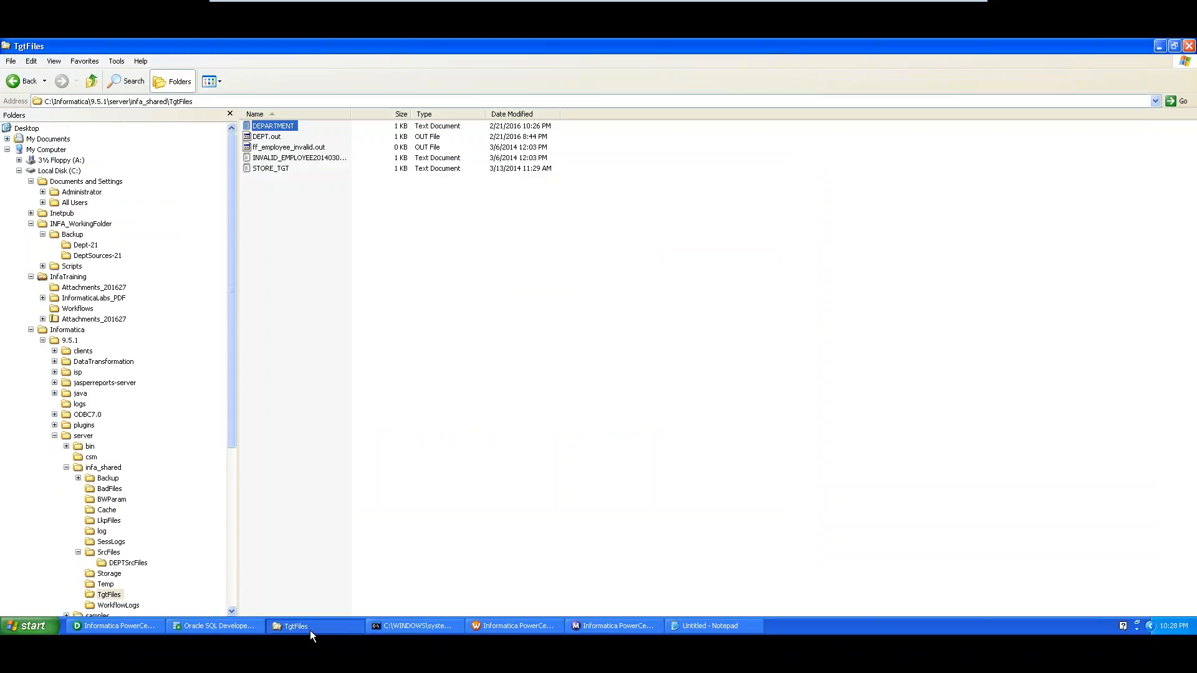
{"action": "left_click", "coordinate": [72, 235]}
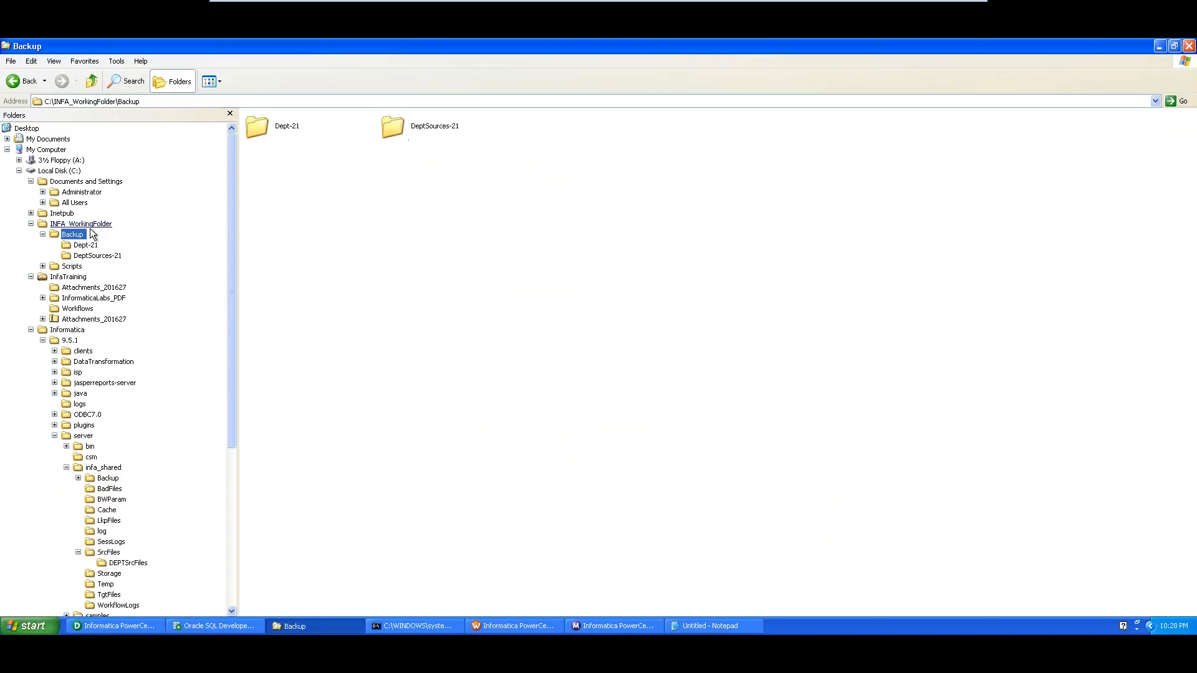
{"action": "mouse_move", "coordinate": [72, 234]}
{"action": "left_mouse_down"}
{"action": "mouse_move", "coordinate": [90, 246]}
{"action": "mouse_move", "coordinate": [78, 229]}
{"action": "left_mouse_up"}
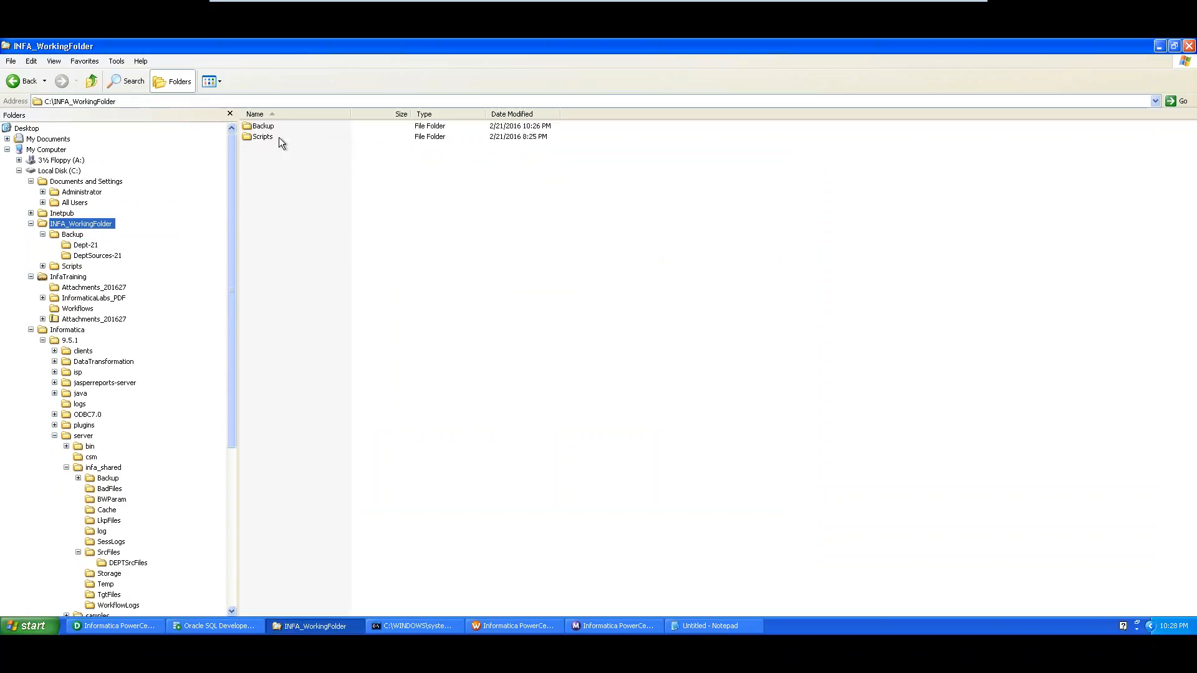
{"action": "double_click", "coordinate": [262, 137]}
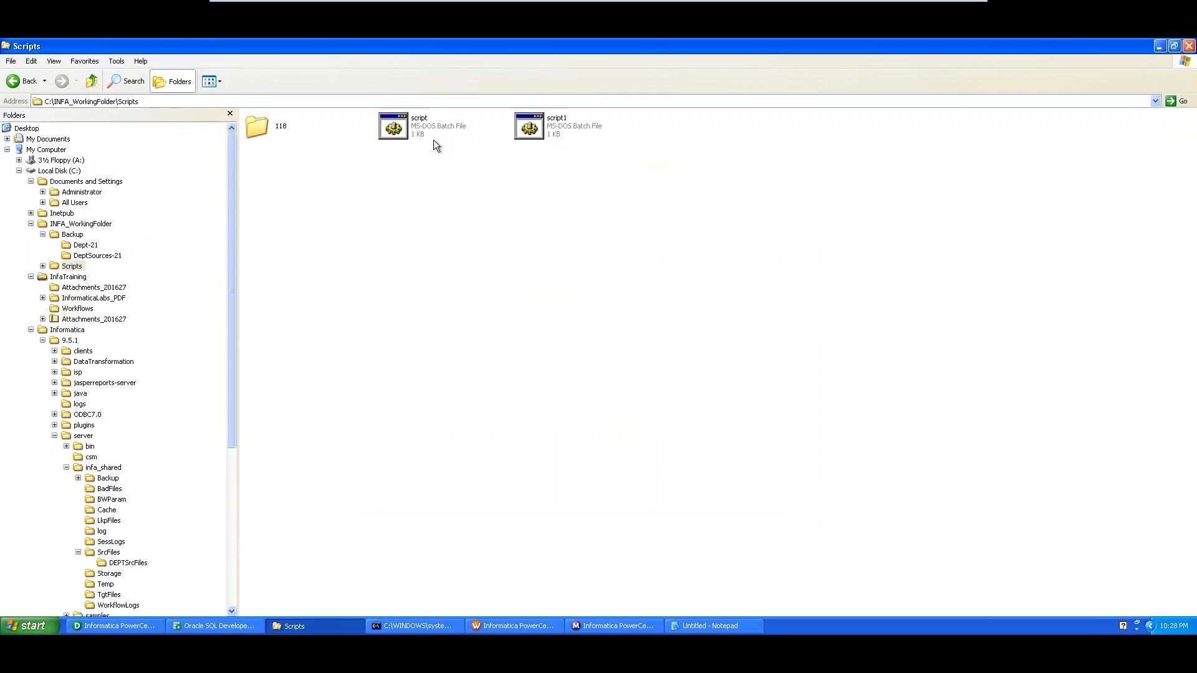
{"action": "left_click", "coordinate": [226, 101]}
{"action": "key", "text": "ctrl+c"}
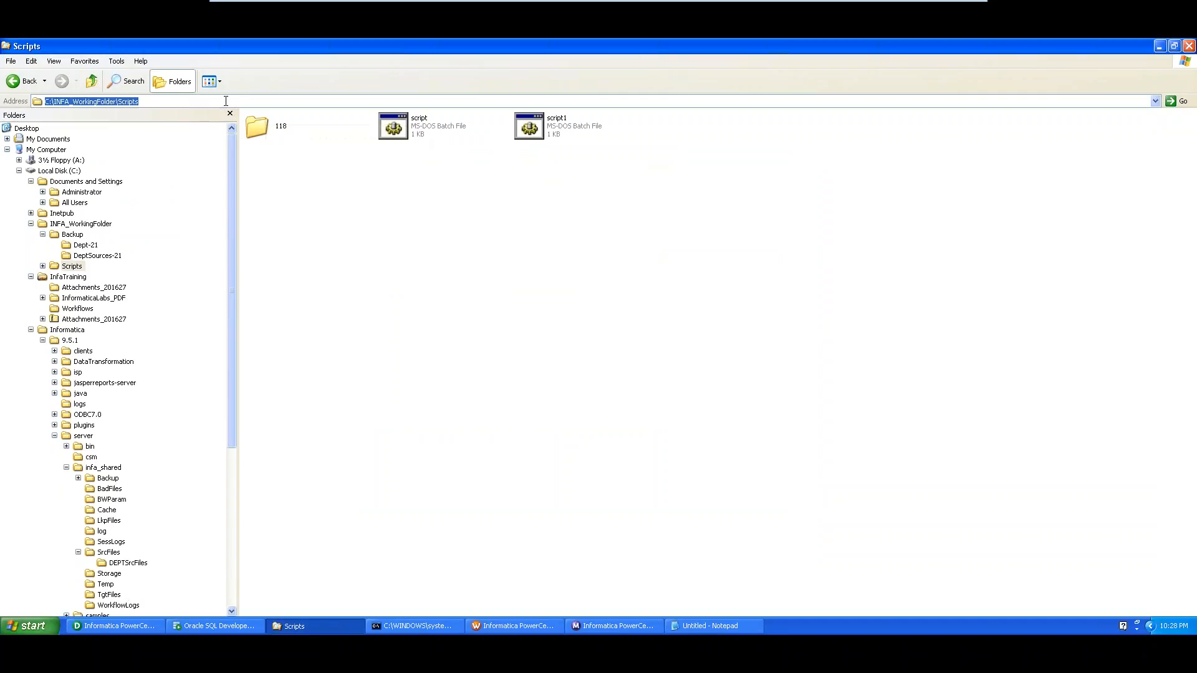
{"action": "key", "text": "alt+Tab"}
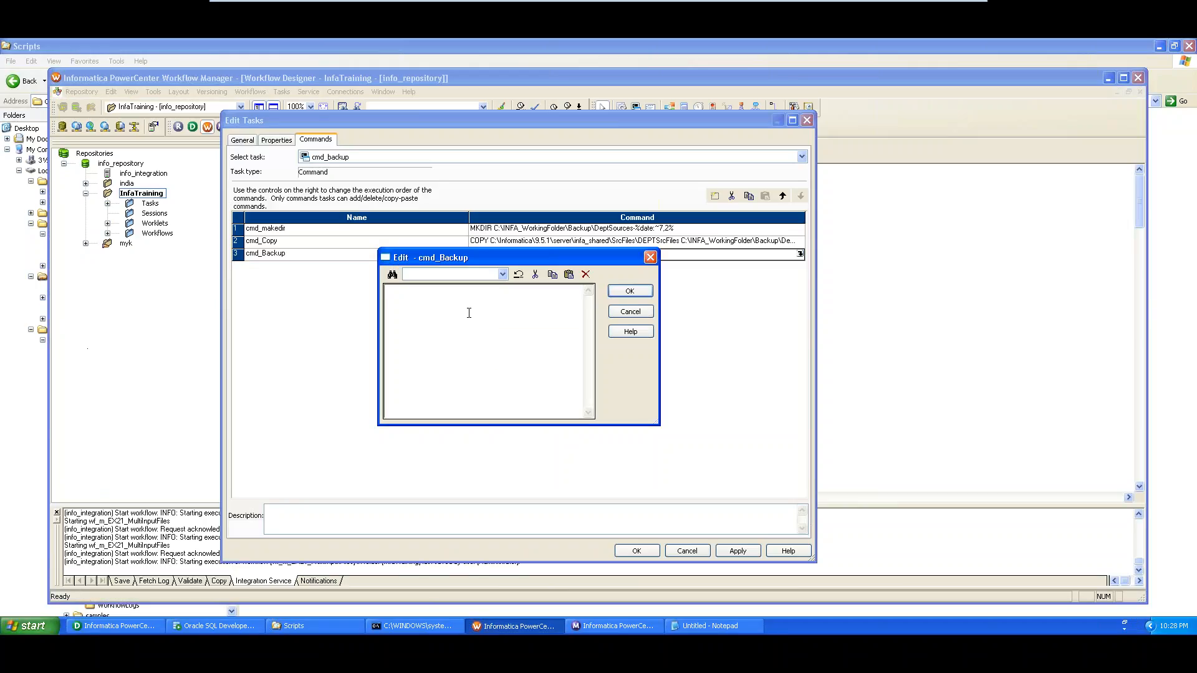
{"action": "key", "text": "ctrl+v"}
{"action": "type", "text": "\\script.bat"}
Open the script file's properties to confirm its Scripts folder location and 535-byte size
{"action": "key", "text": "alt+Tab"}
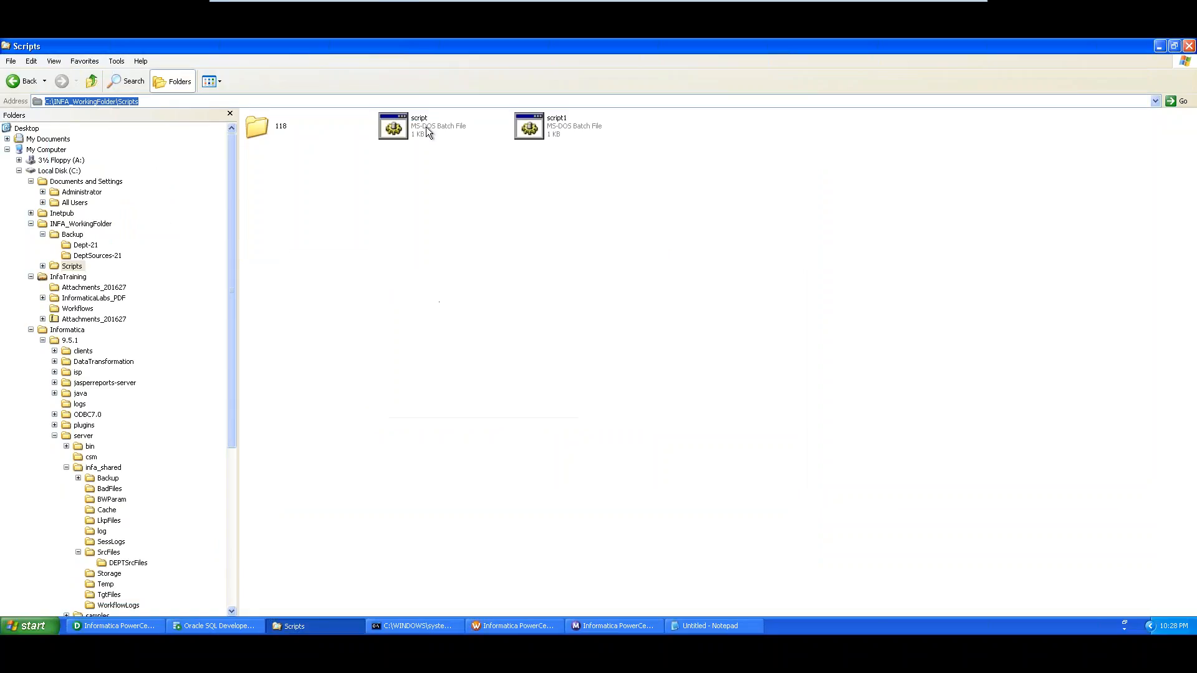
{"action": "right_click", "coordinate": [426, 126]}
{"action": "left_click", "coordinate": [473, 261]}
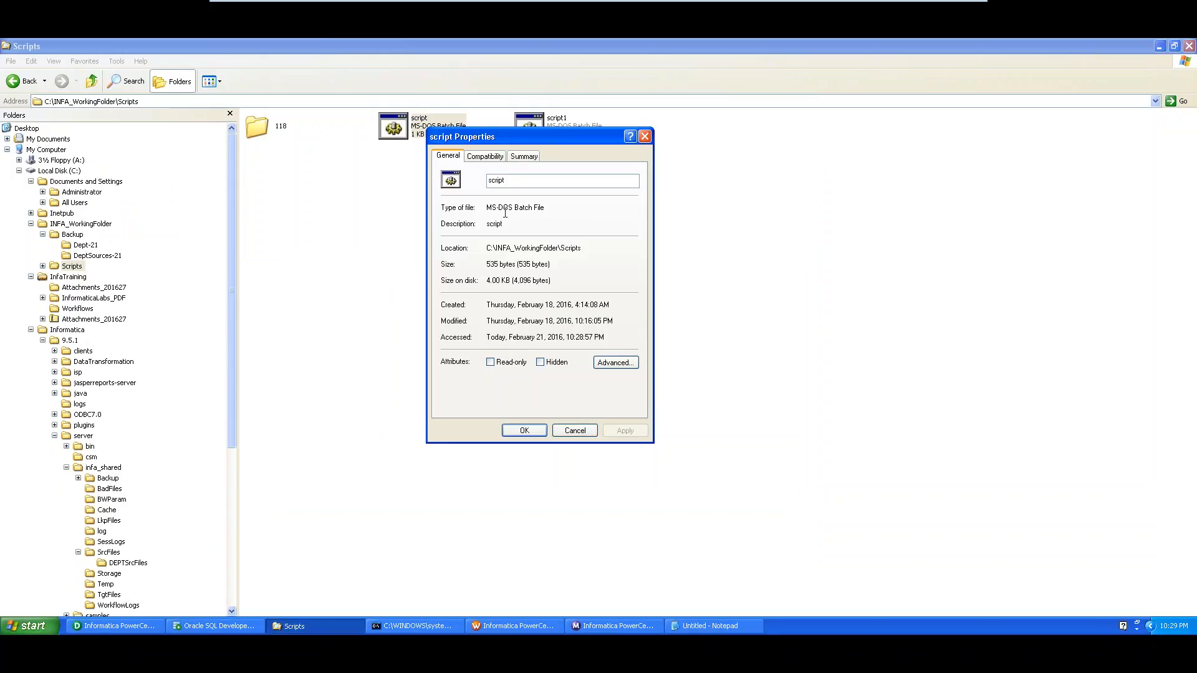
Close the script file's properties and confirm cmd_Backup's C:\INFA_WorkingFolder\Scripts\script.bat command
{"action": "left_click", "coordinate": [569, 430]}
{"action": "key", "text": "alt+Tab"}
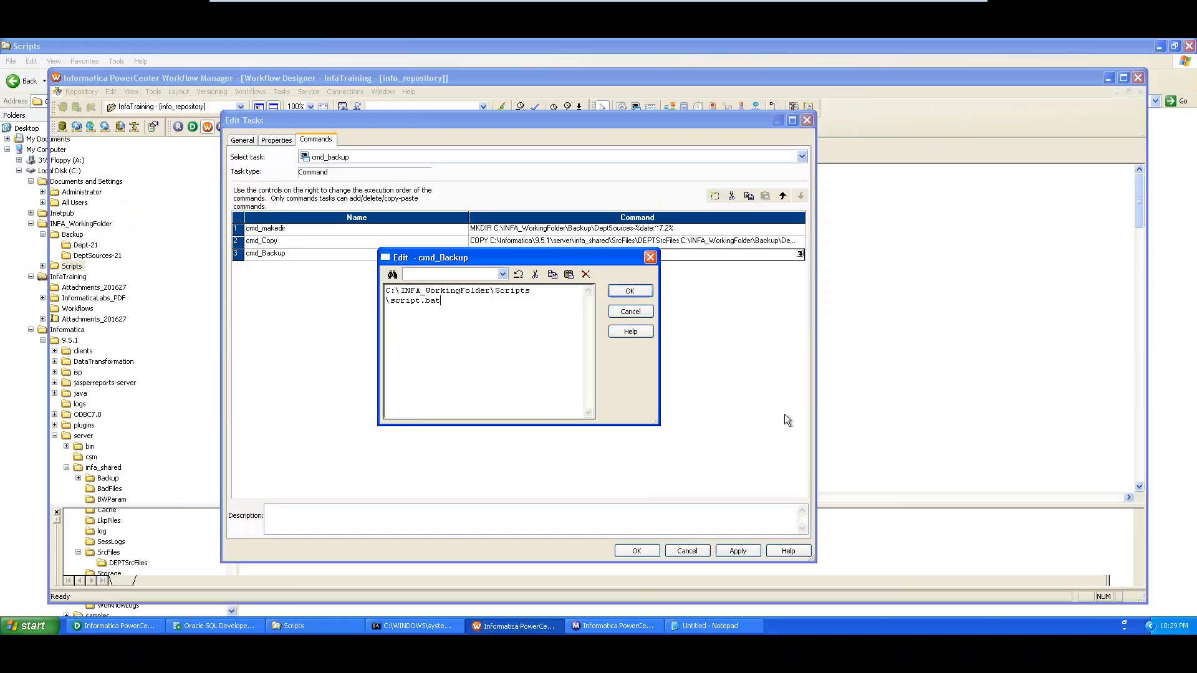
{"action": "left_click", "coordinate": [630, 292]}
Cut the cmd_Copy and cmd_makedir commands from the task and apply the changes
{"action": "left_click", "coordinate": [389, 243]}
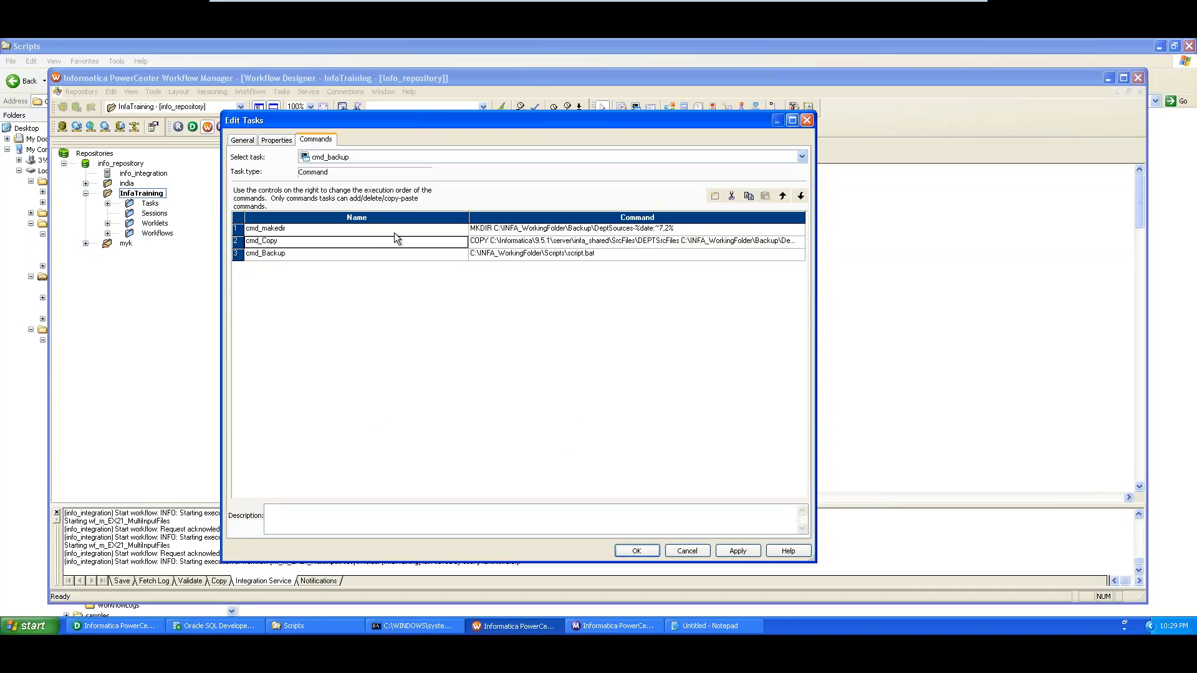
{"action": "left_click", "coordinate": [395, 231]}
{"action": "left_click", "coordinate": [394, 244]}
{"action": "left_click", "coordinate": [732, 195]}
{"action": "left_click", "coordinate": [346, 229]}
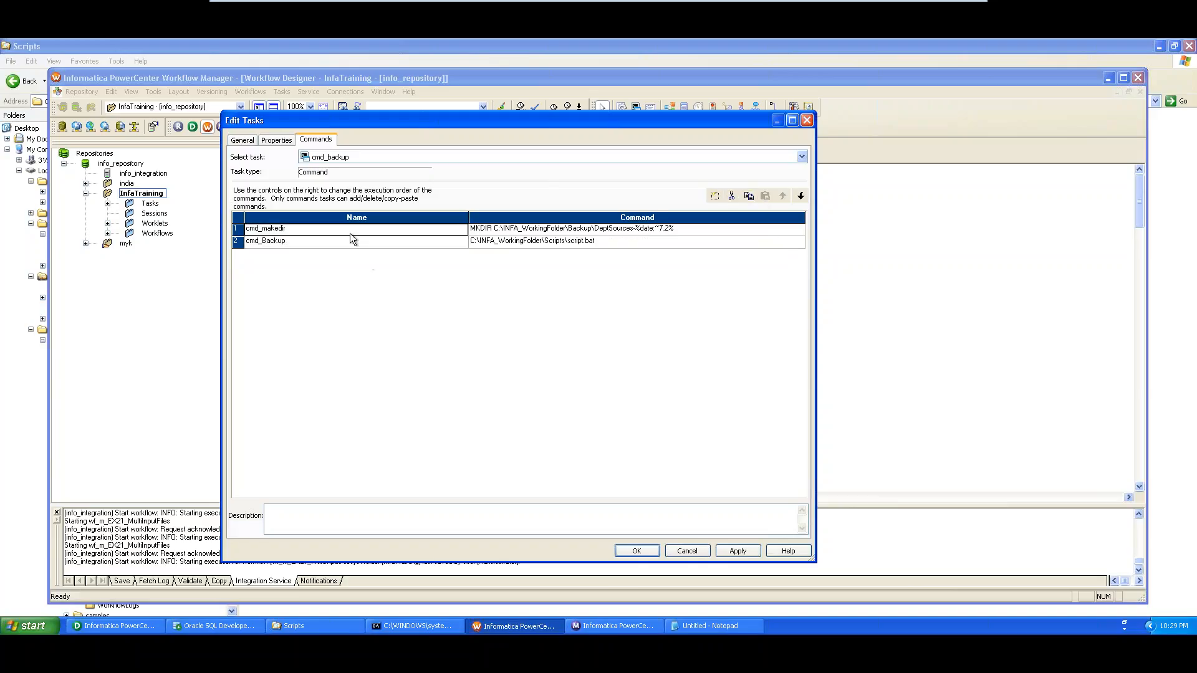
{"action": "left_click", "coordinate": [732, 196]}
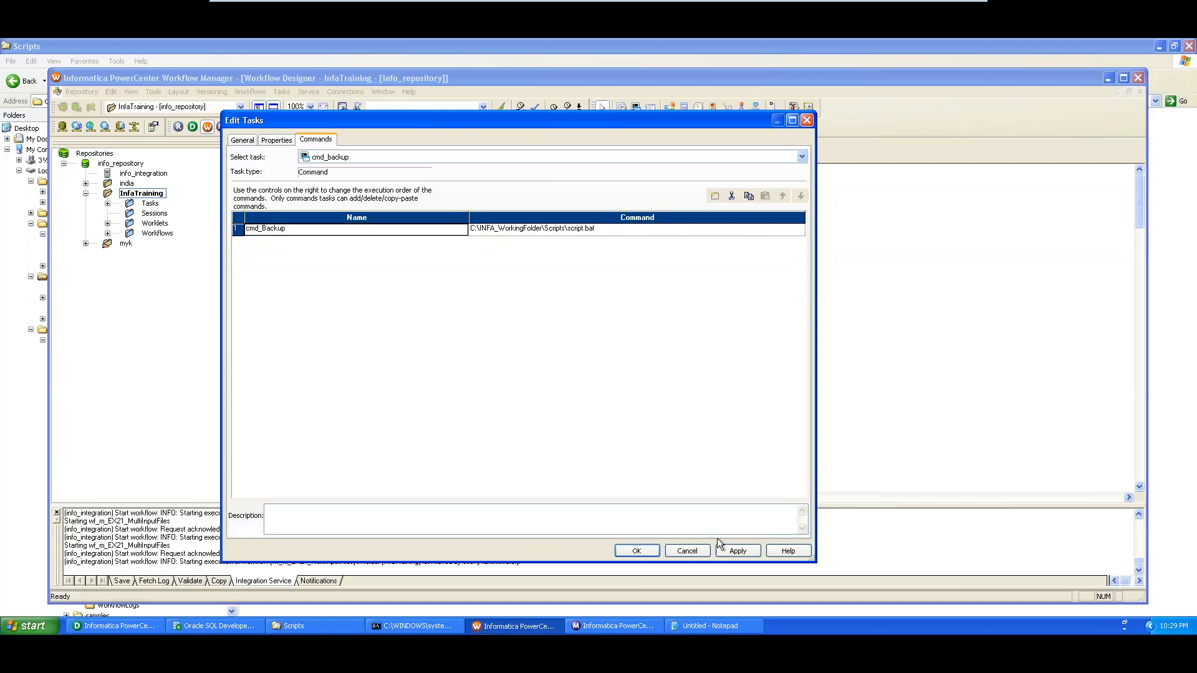
{"action": "left_click", "coordinate": [638, 550]}
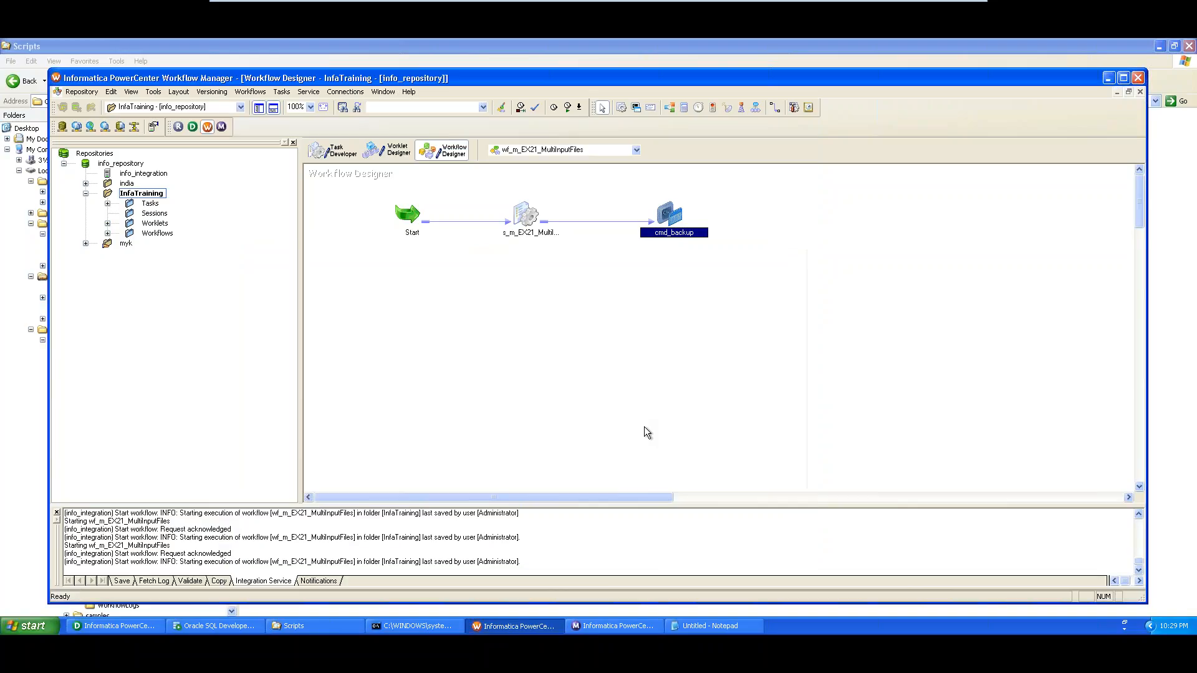
Save and start wf_m_EX21_MultiInputFiles, then confirm in Workflow Monitor that the run succeeded
{"action": "key", "text": "ctrl+s"}
{"action": "right_click", "coordinate": [357, 297]}
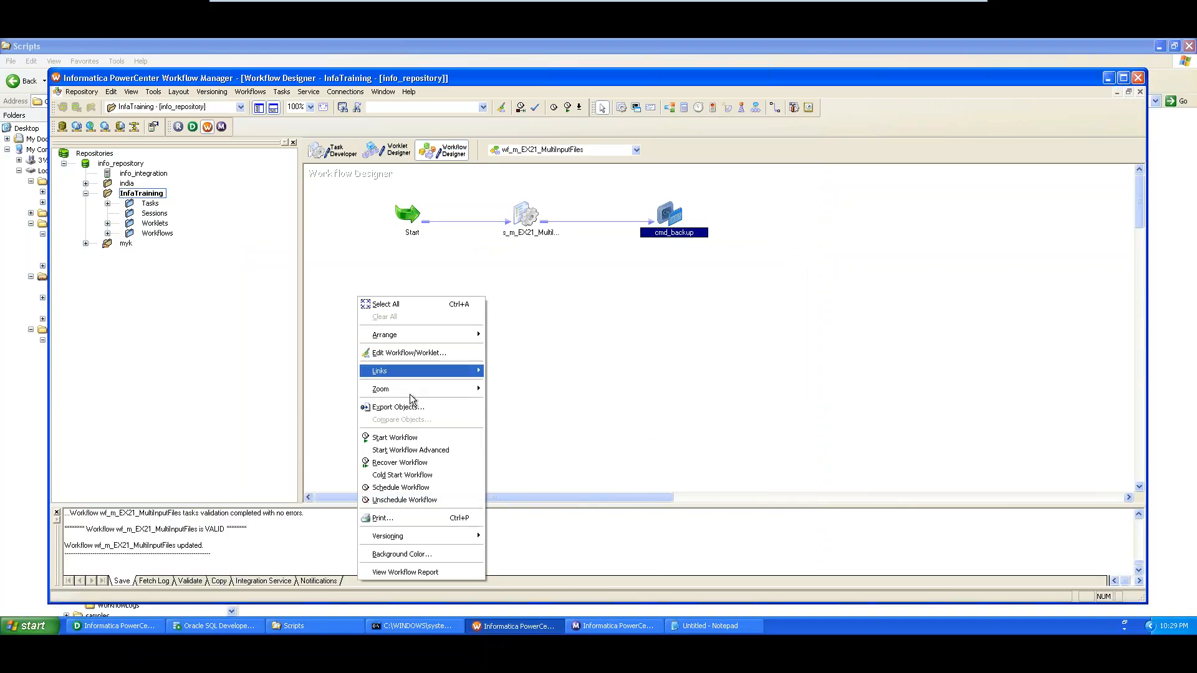
{"action": "left_click", "coordinate": [418, 438]}
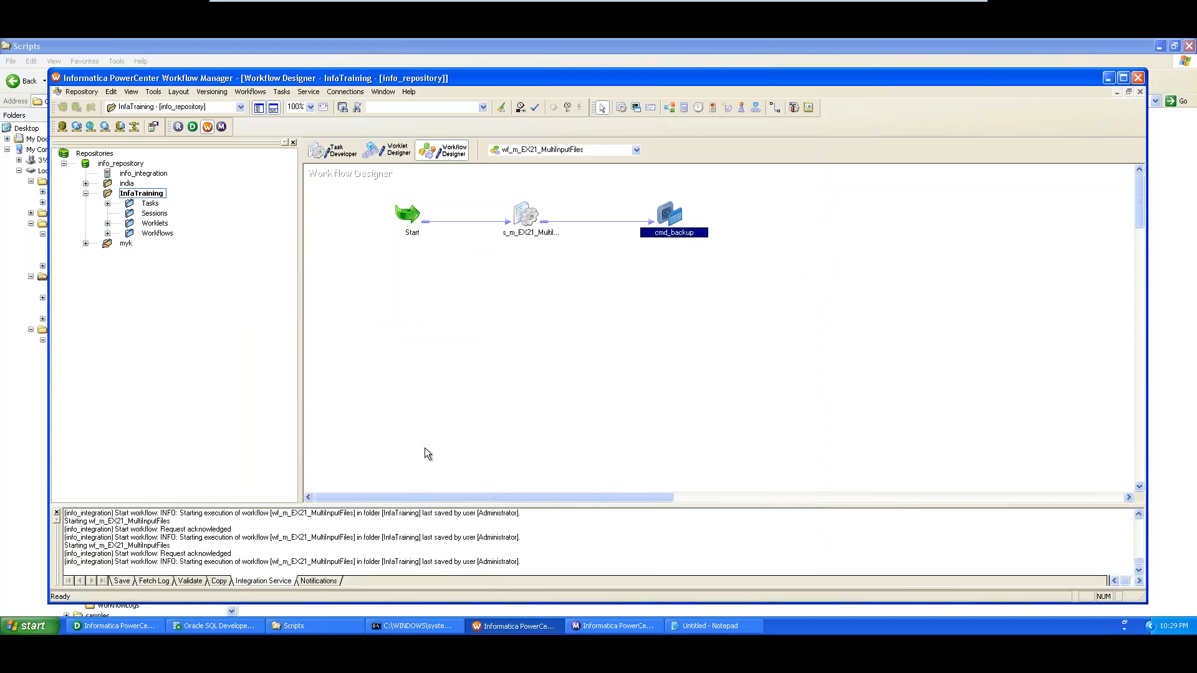
{"action": "left_click", "coordinate": [627, 627]}
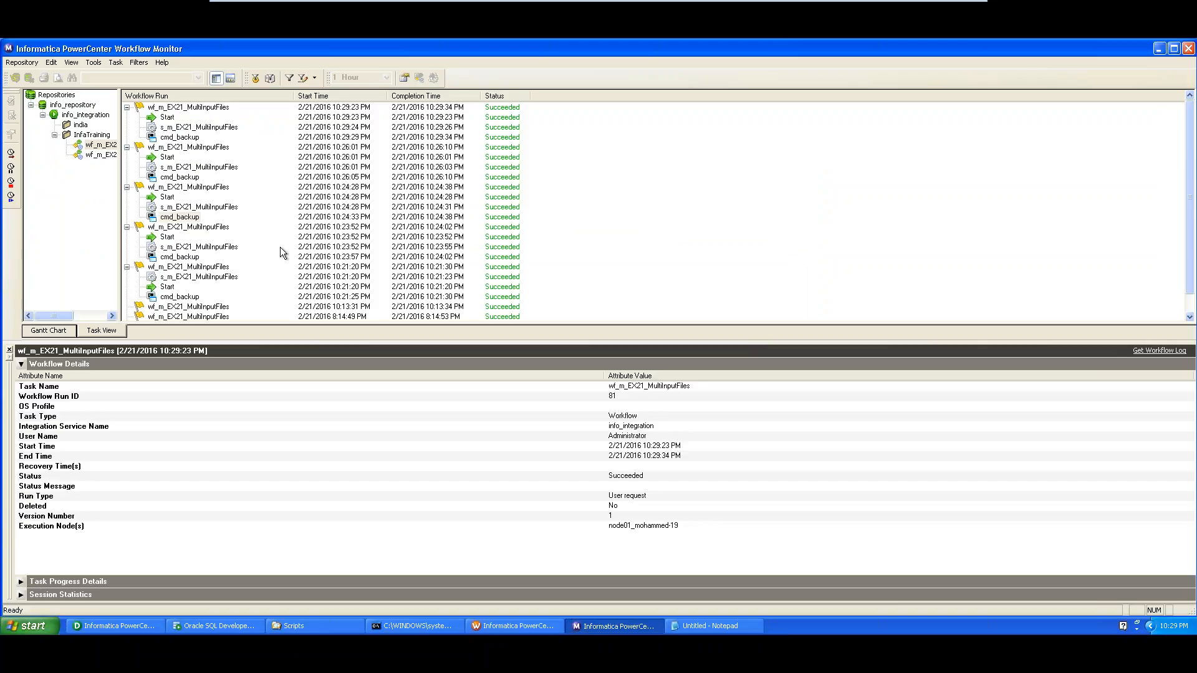
{"action": "left_click", "coordinate": [299, 627]}
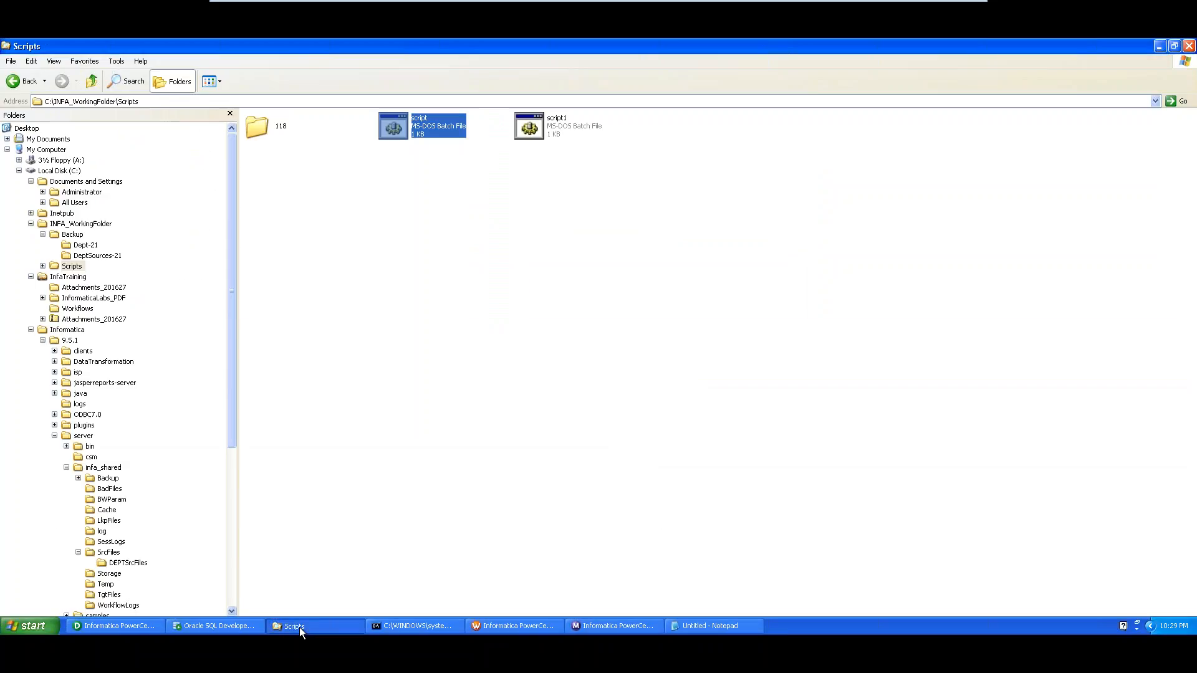
Check that Backup\TEST2HERE-21 contains Dept1, Dept2, Dept3, Dept4 and Deptlist, then return to Backup
{"action": "left_click", "coordinate": [73, 235]}
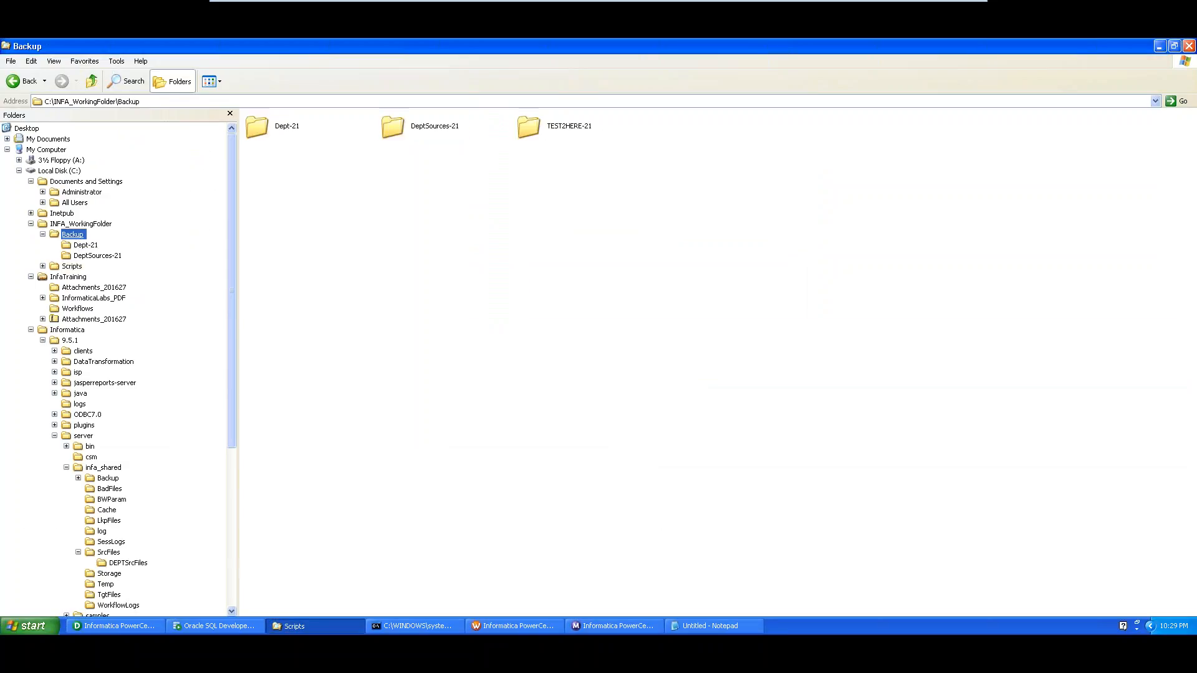
{"action": "left_click", "coordinate": [564, 131]}
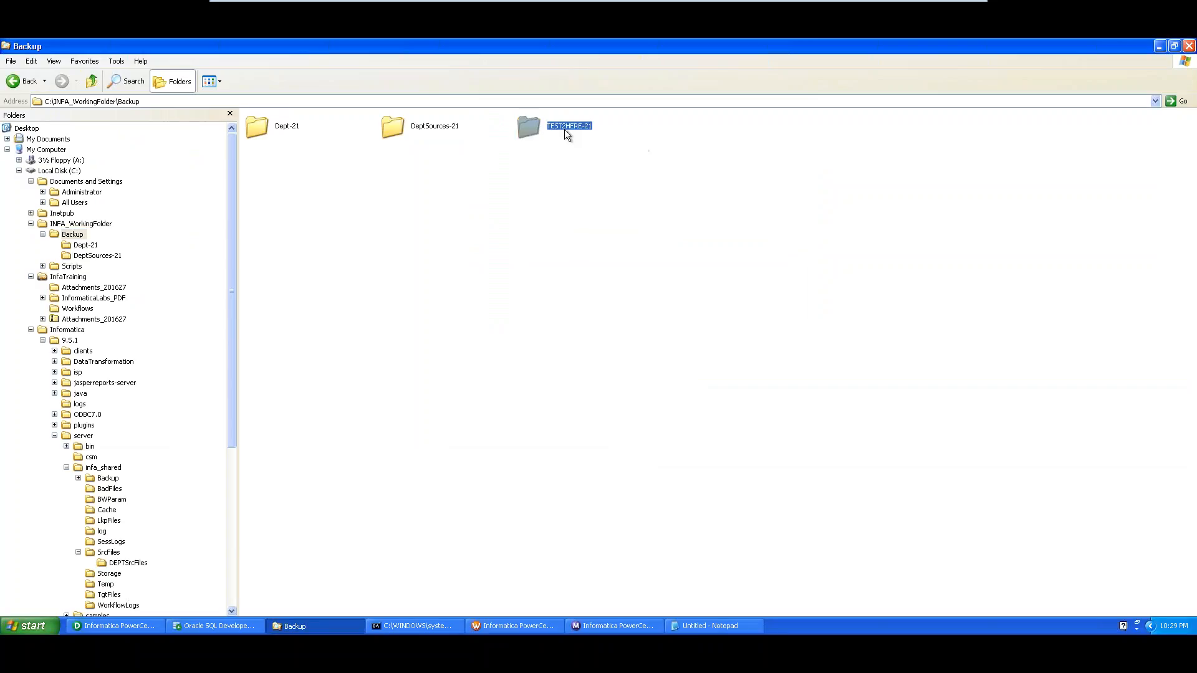
{"action": "double_click", "coordinate": [567, 126]}
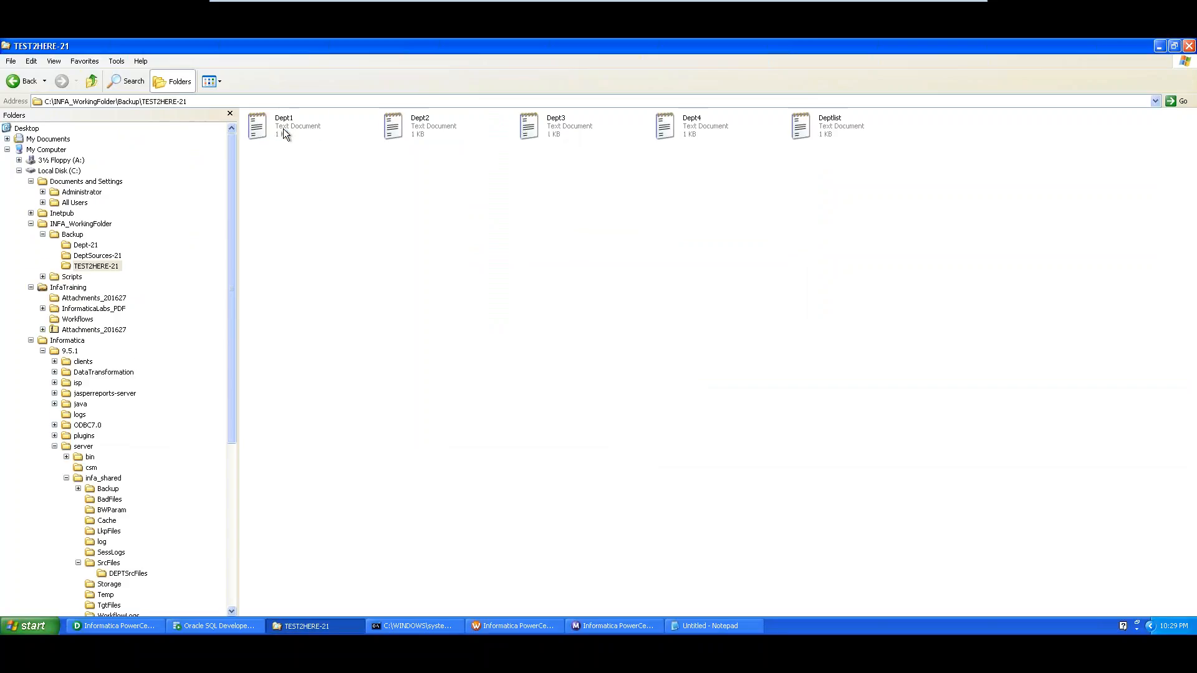
{"action": "left_click", "coordinate": [283, 129]}
{"action": "left_click", "coordinate": [430, 126]}
{"action": "left_click", "coordinate": [566, 129]}
{"action": "left_click", "coordinate": [698, 128]}
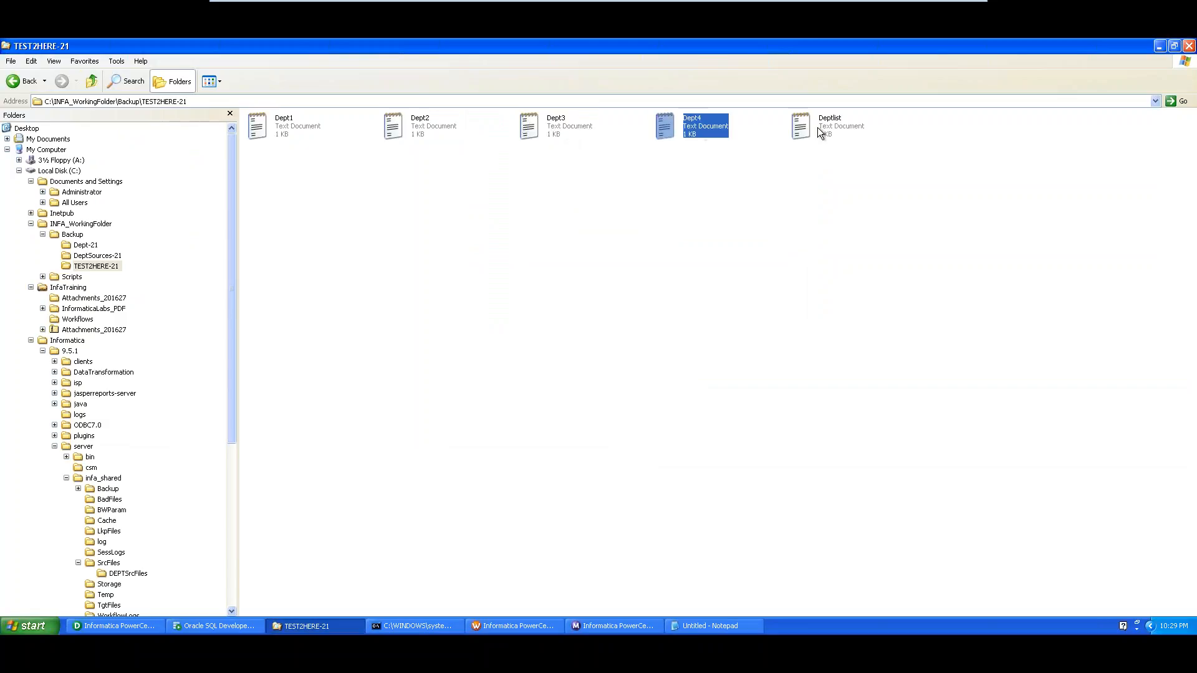
{"action": "left_click", "coordinate": [817, 127]}
{"action": "left_click", "coordinate": [72, 235]}
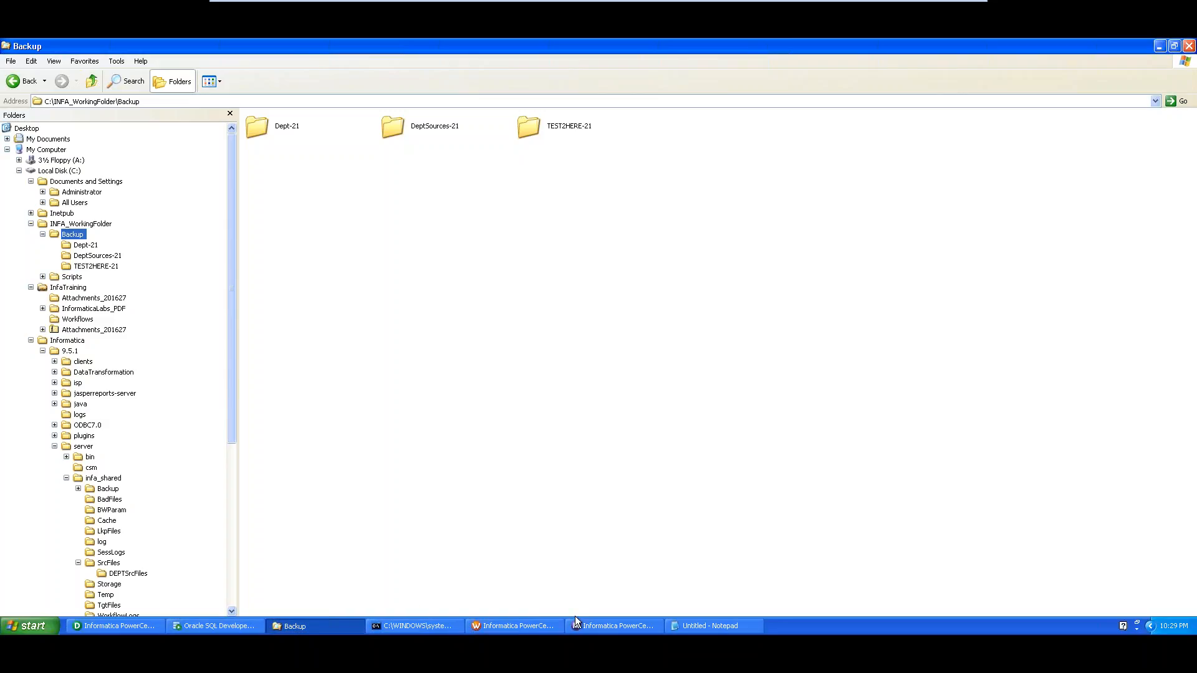
Bring Workflow Manager forward, then minimize VMware Player to the host desktop
{"action": "left_click", "coordinate": [509, 626]}
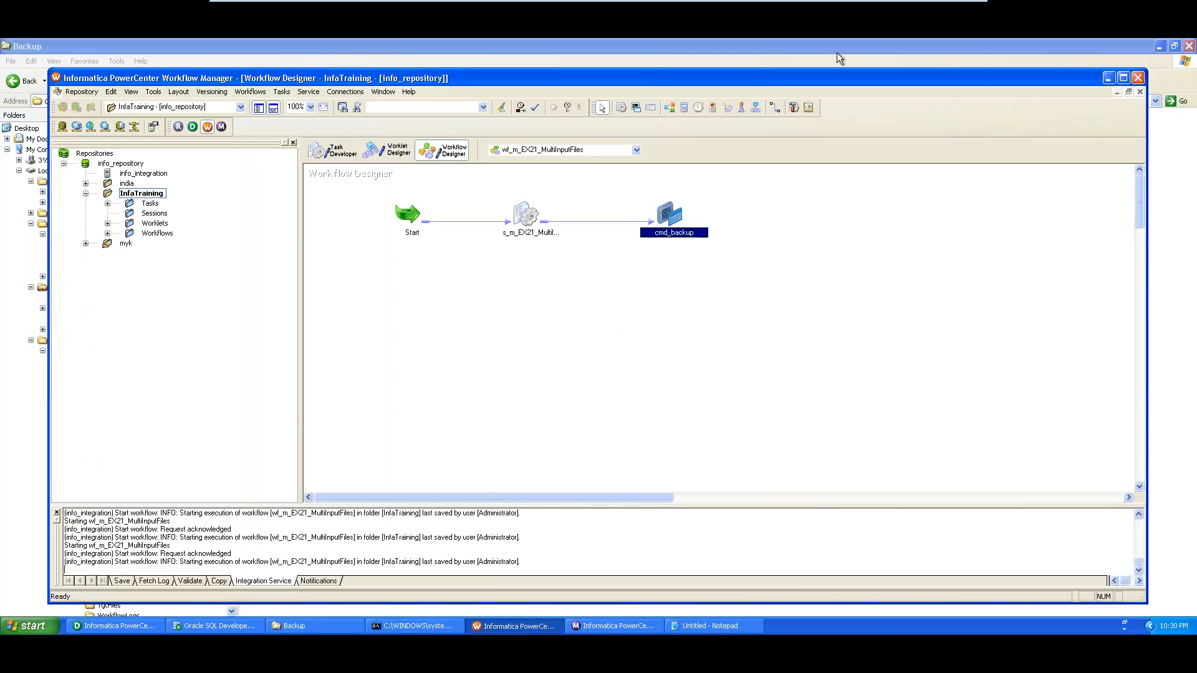
{"action": "mouse_move", "coordinate": [848, 7]}
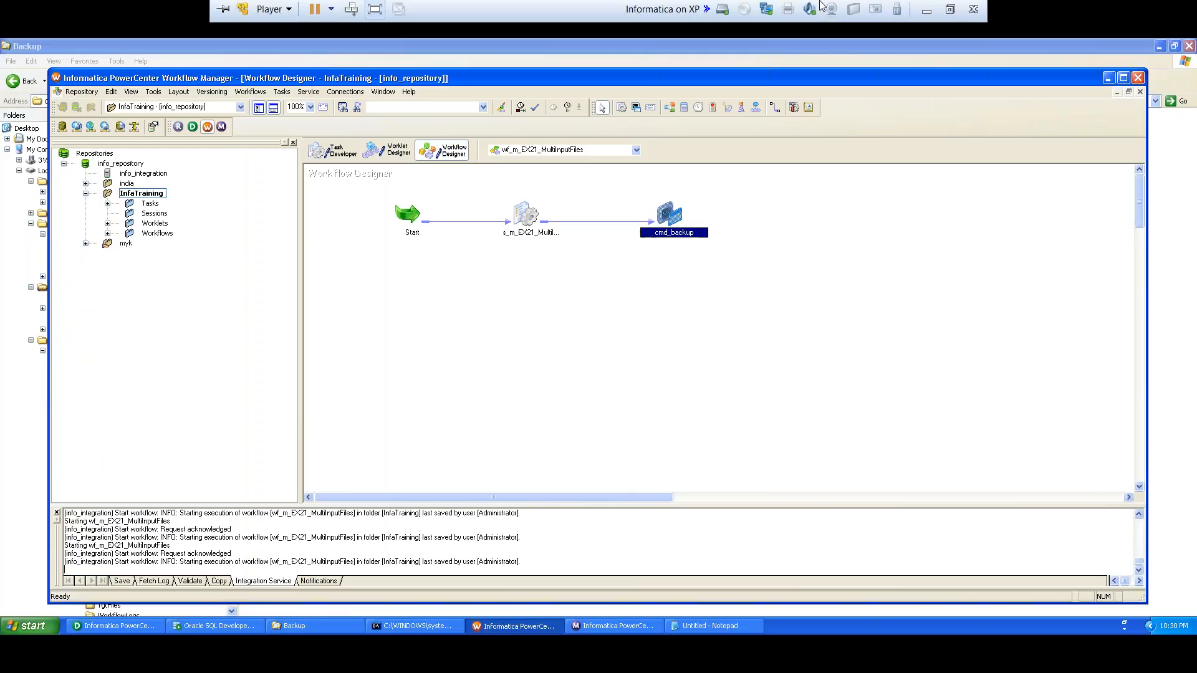
{"action": "left_click", "coordinate": [929, 11]}
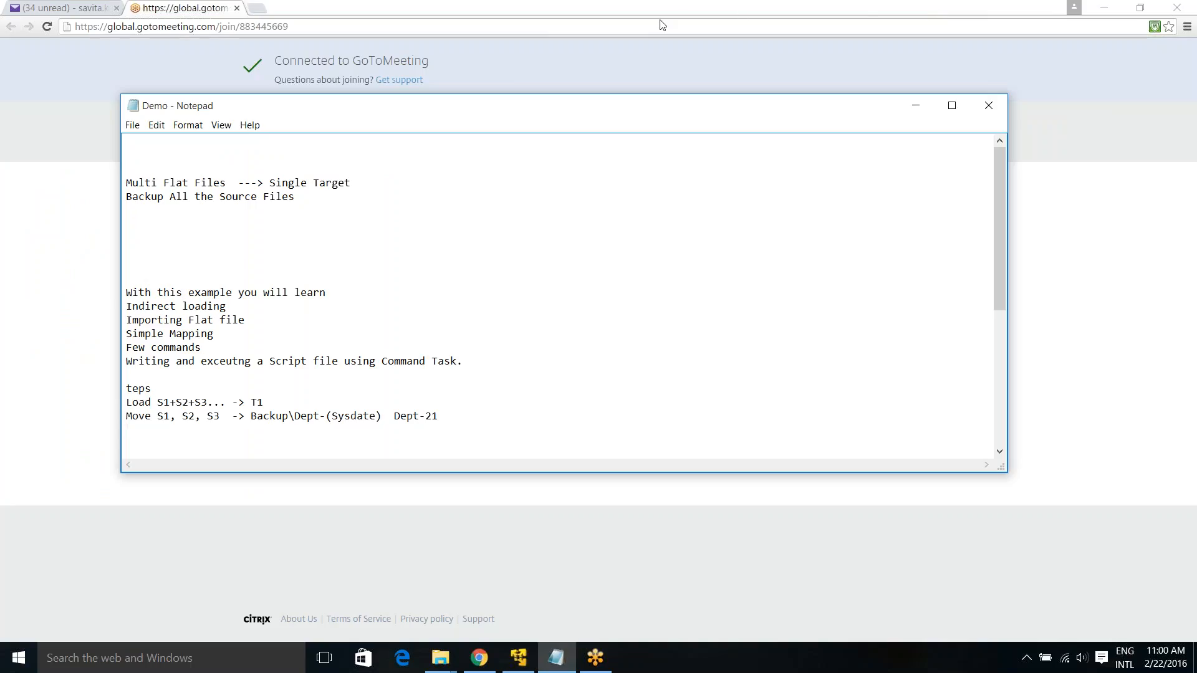